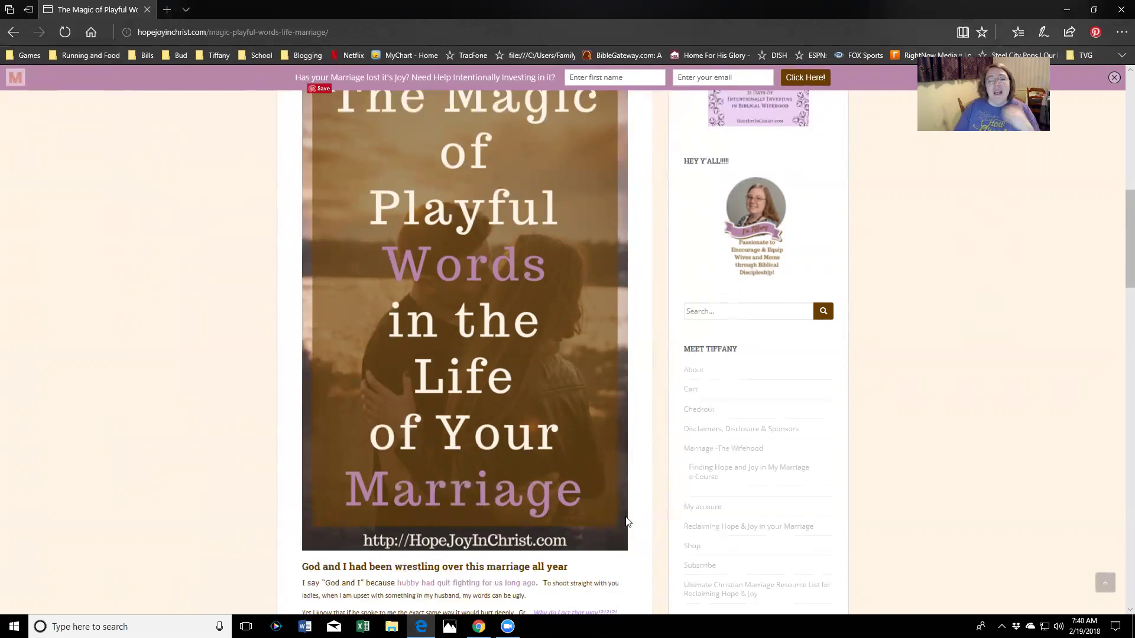
Step: Tweet the Magic of Playful Words blog post from its sharing links and post it publicly to Google+
scroll(620, 513, "down", 20)
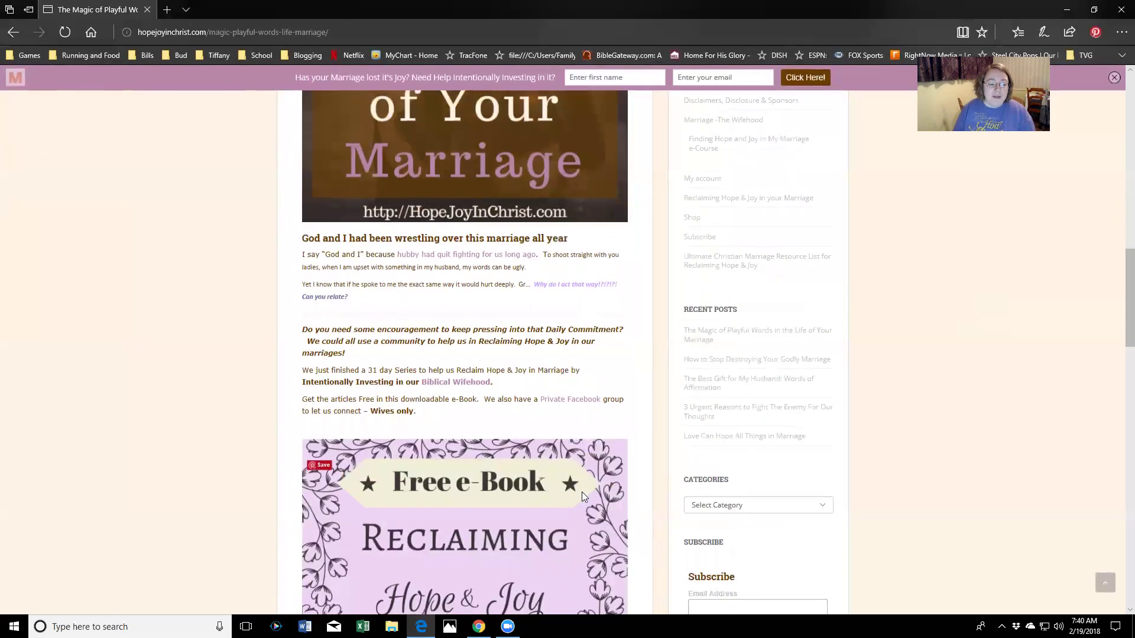
scroll(517, 400, "down", 5)
scroll(343, 366, "up", 3)
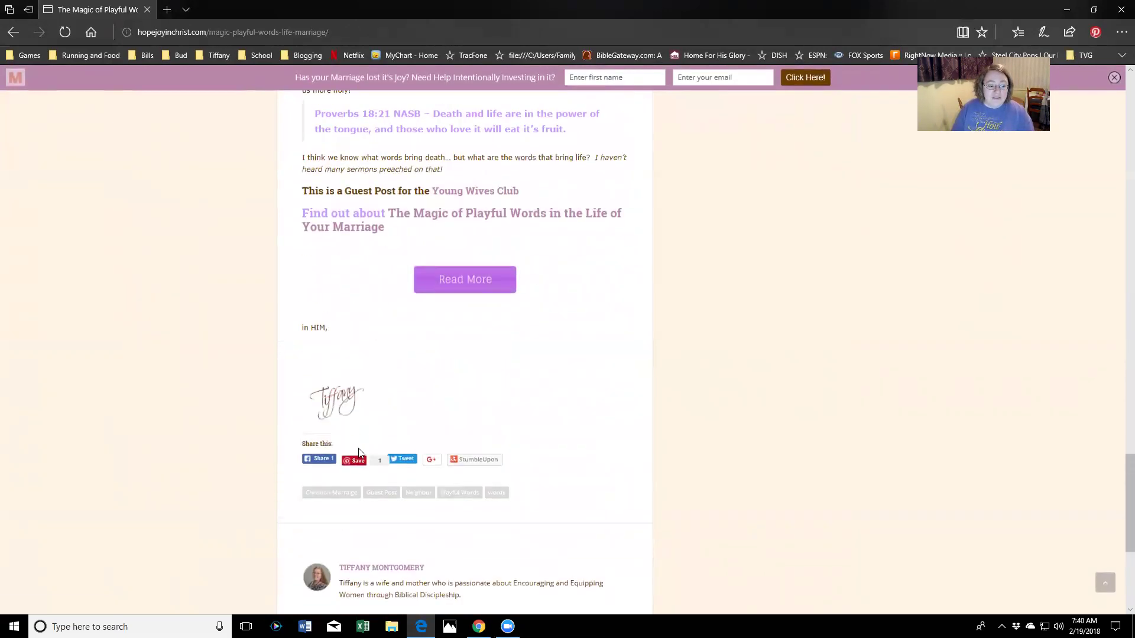
left_click(404, 459)
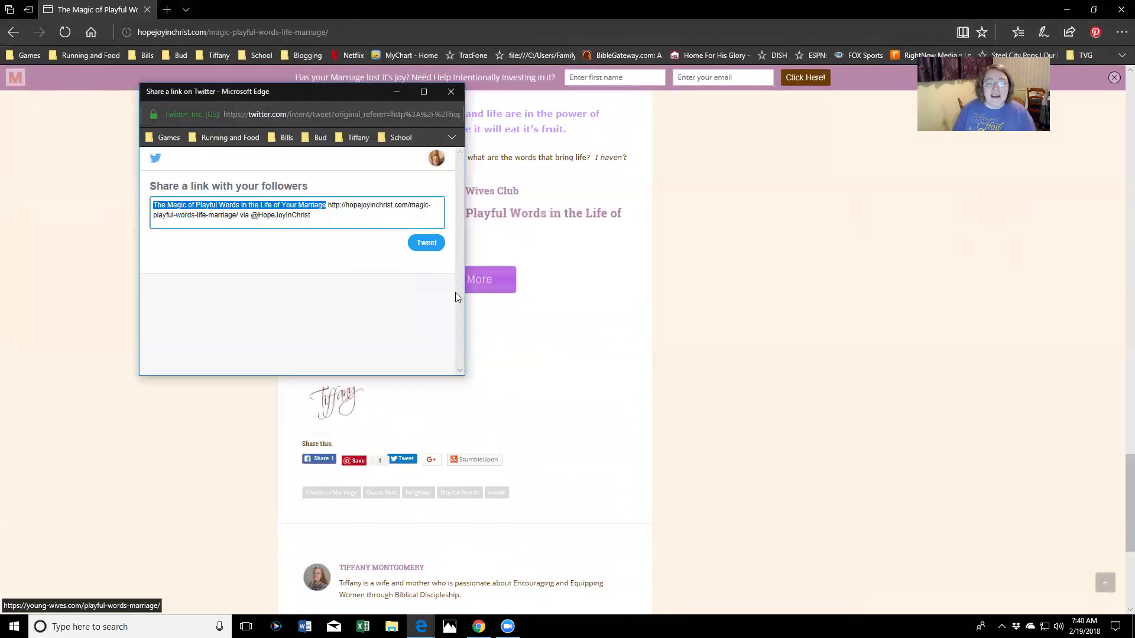
left_click(427, 244)
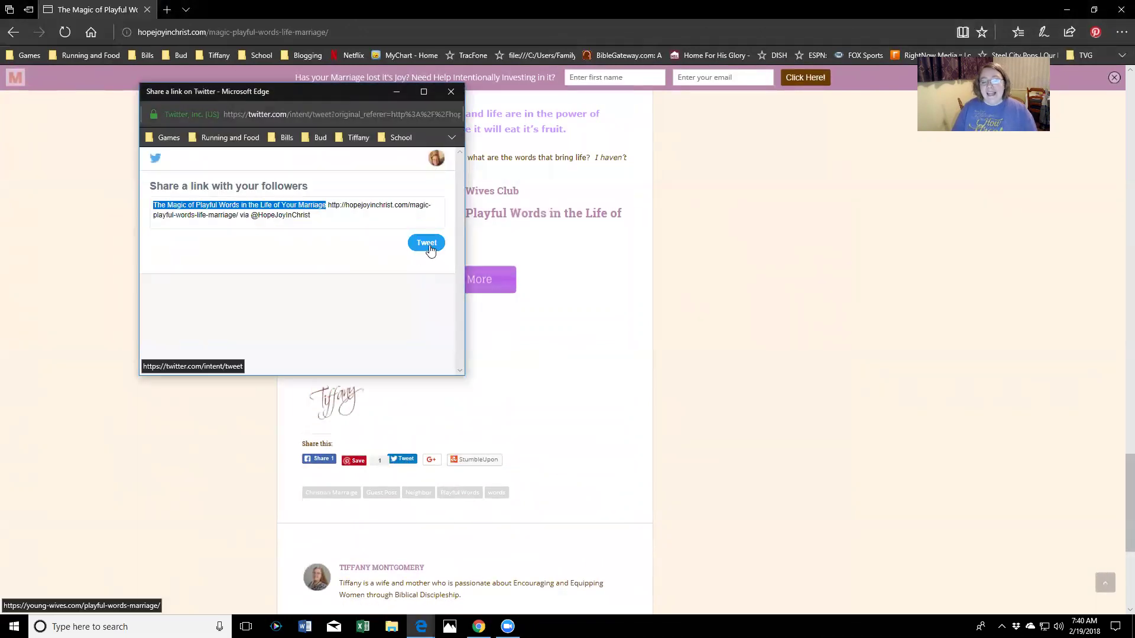
left_click(433, 462)
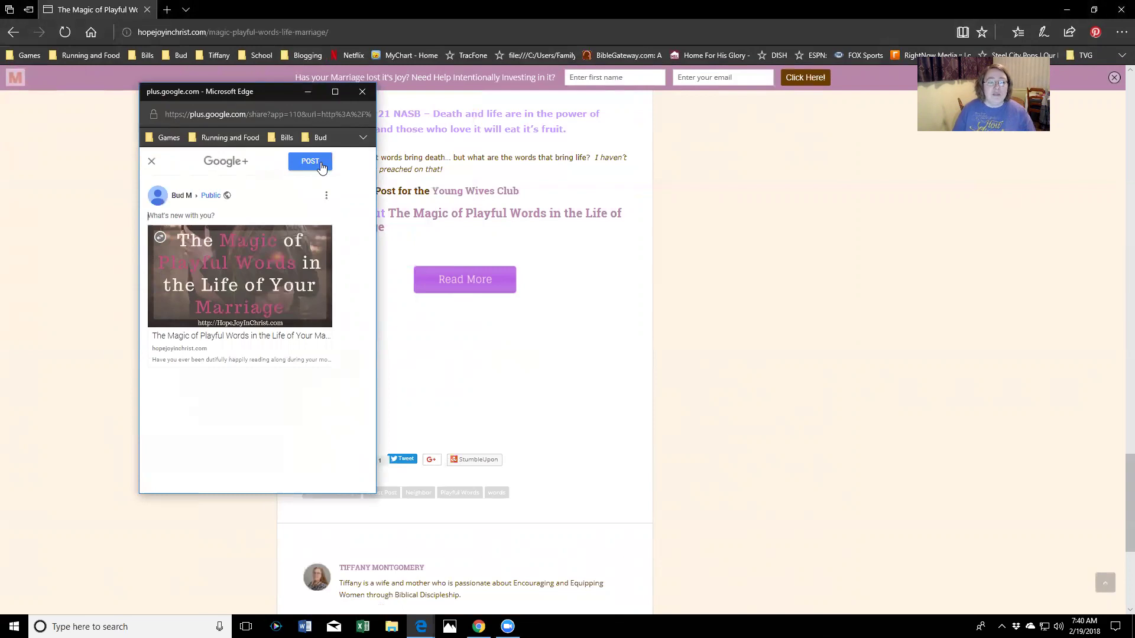
left_click(320, 165)
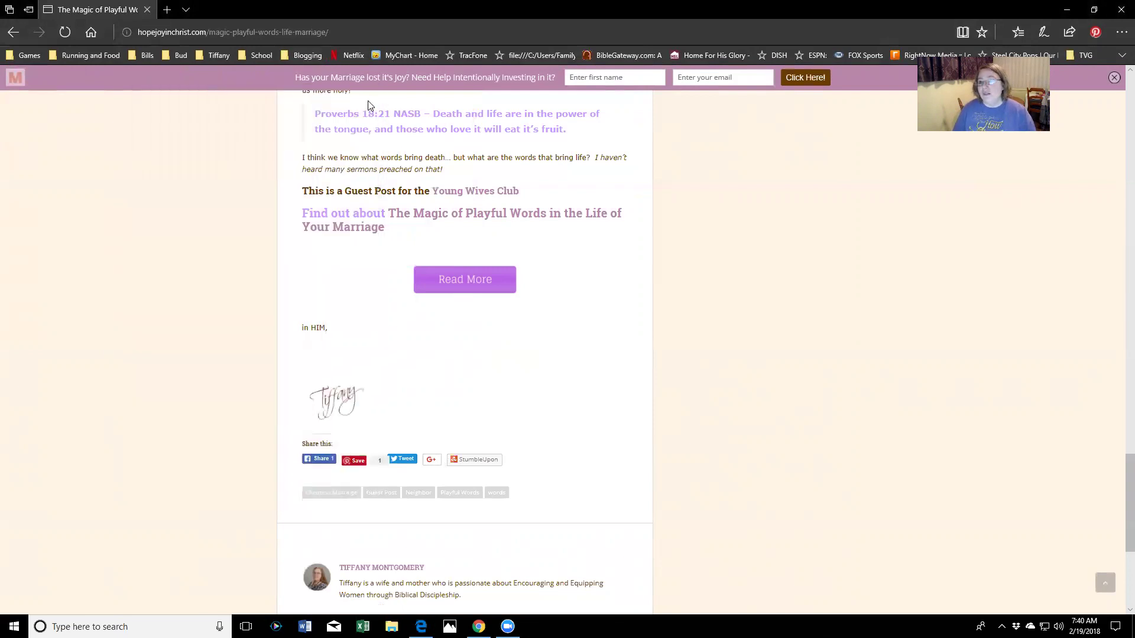
Step: Start a StumbleUpon submission of the blog post, mark it safe for work, and choose Married Life as its interest
left_click(480, 465)
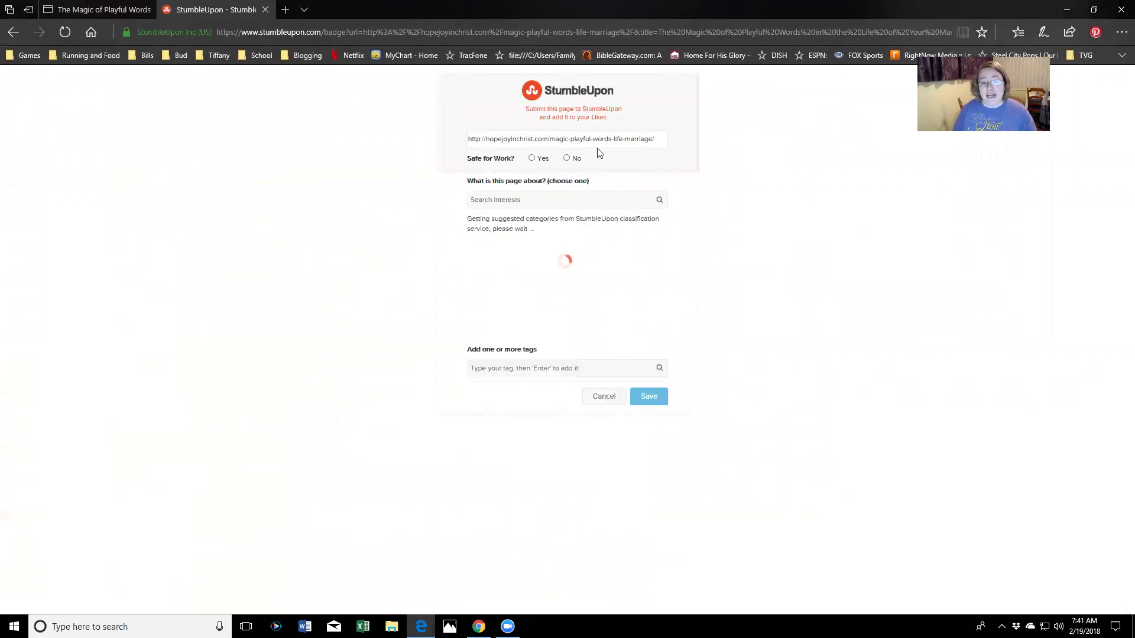
left_click(535, 158)
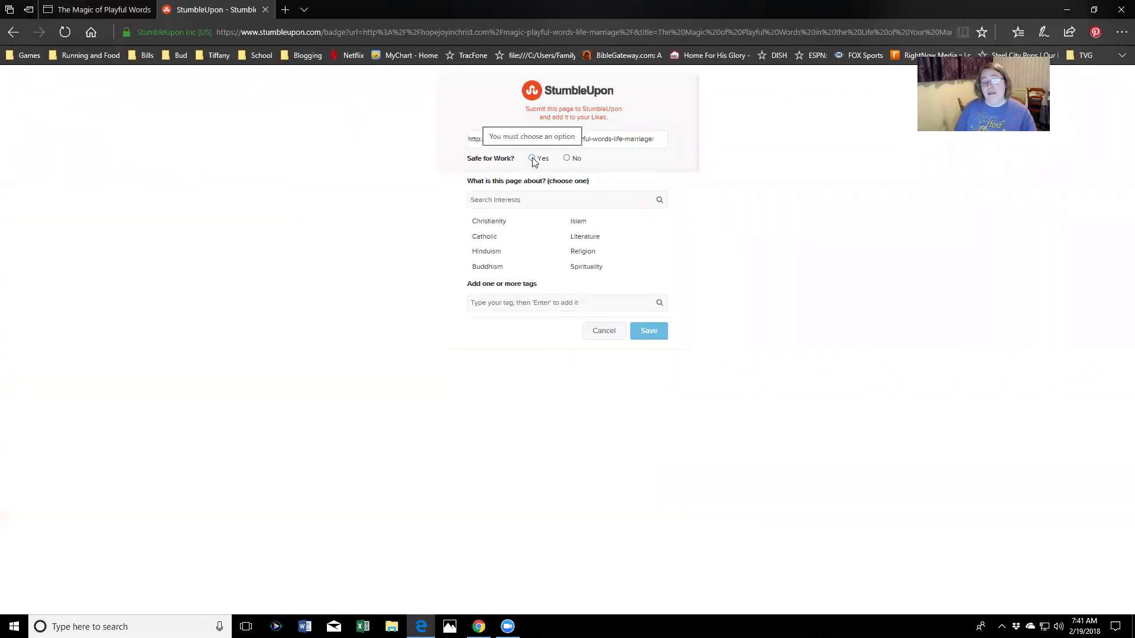
left_click(521, 201)
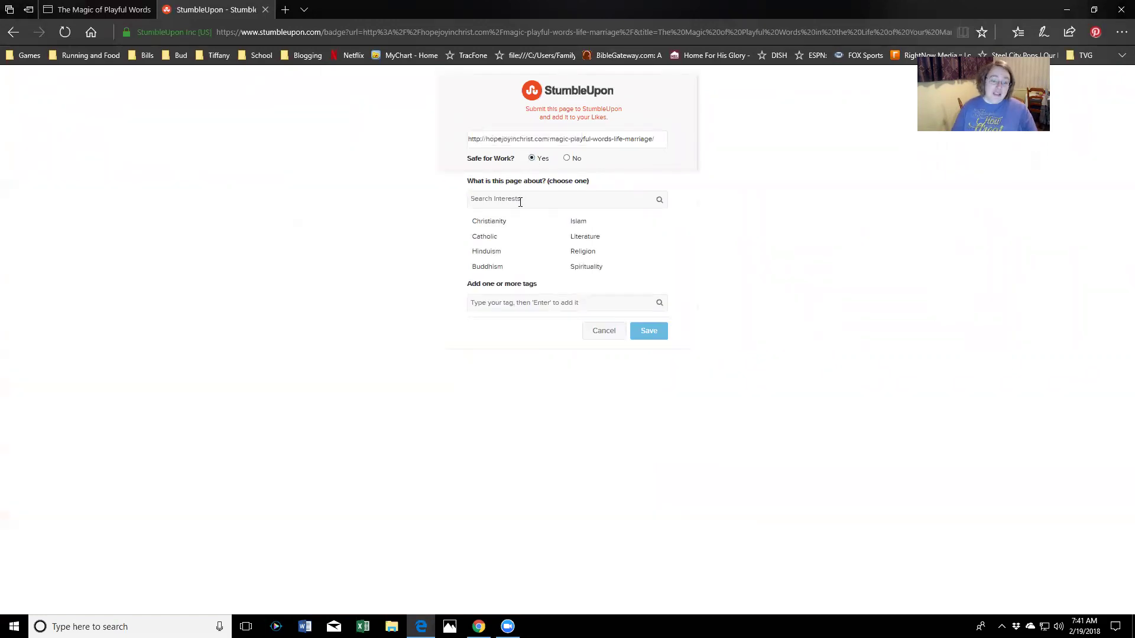
left_click(520, 202)
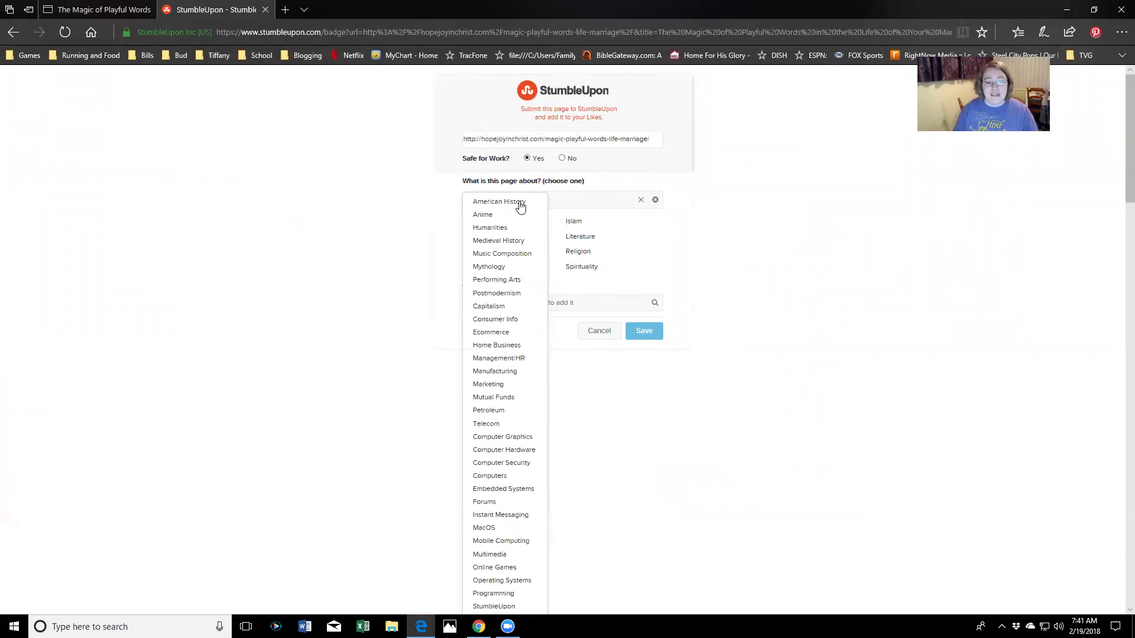
type("marr")
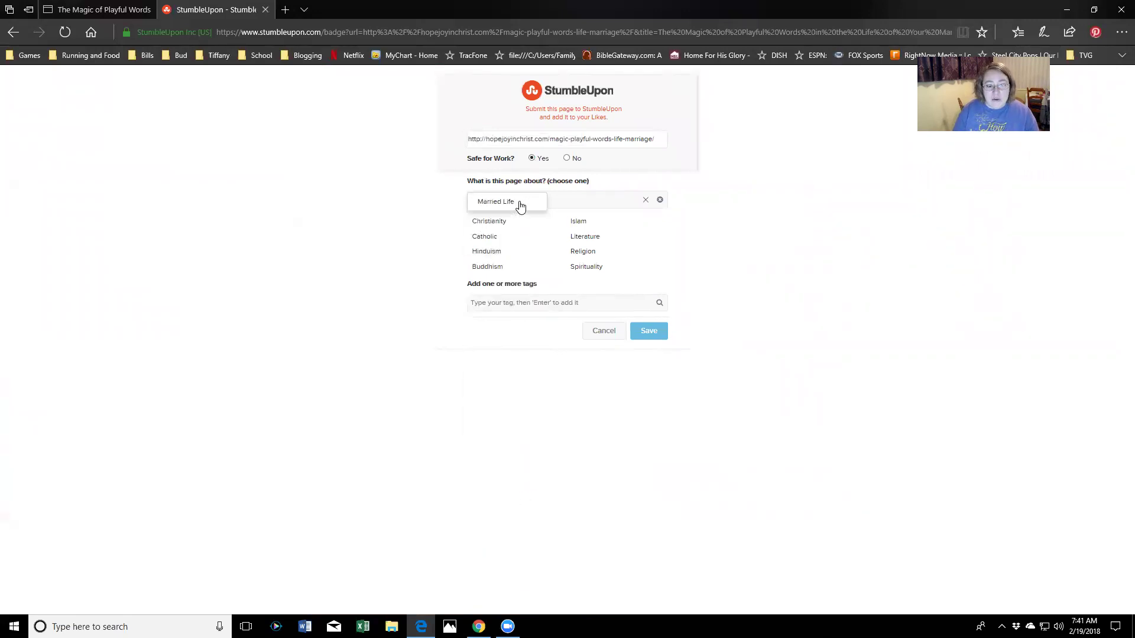
left_click(520, 203)
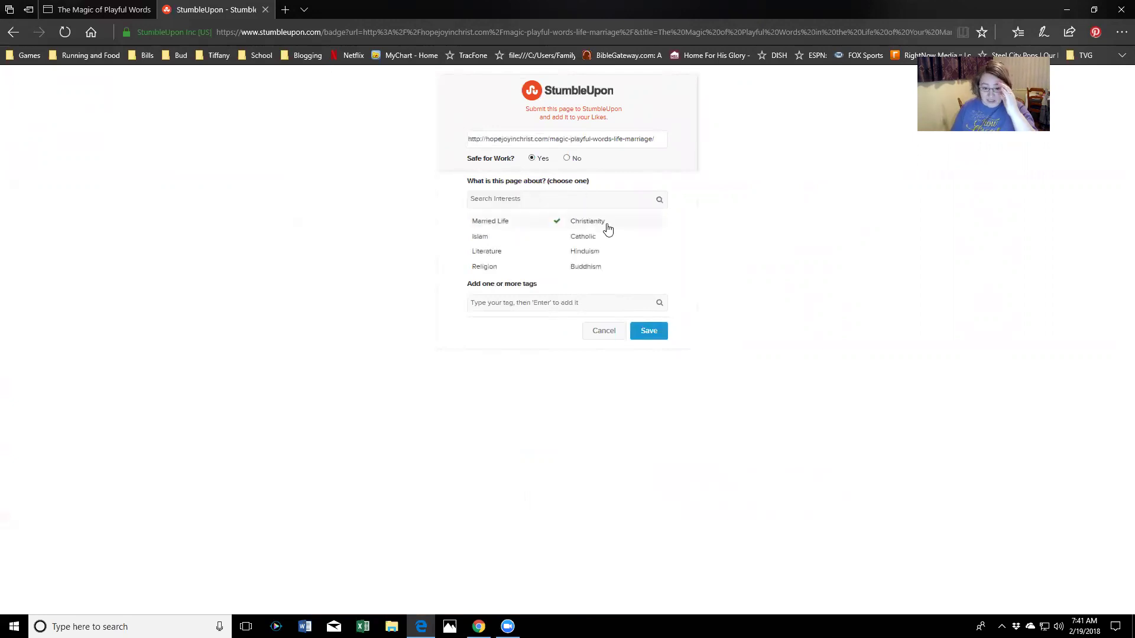
Step: Add the tag "Christian Marriage" to the StumbleUpon submission
left_click(553, 304)
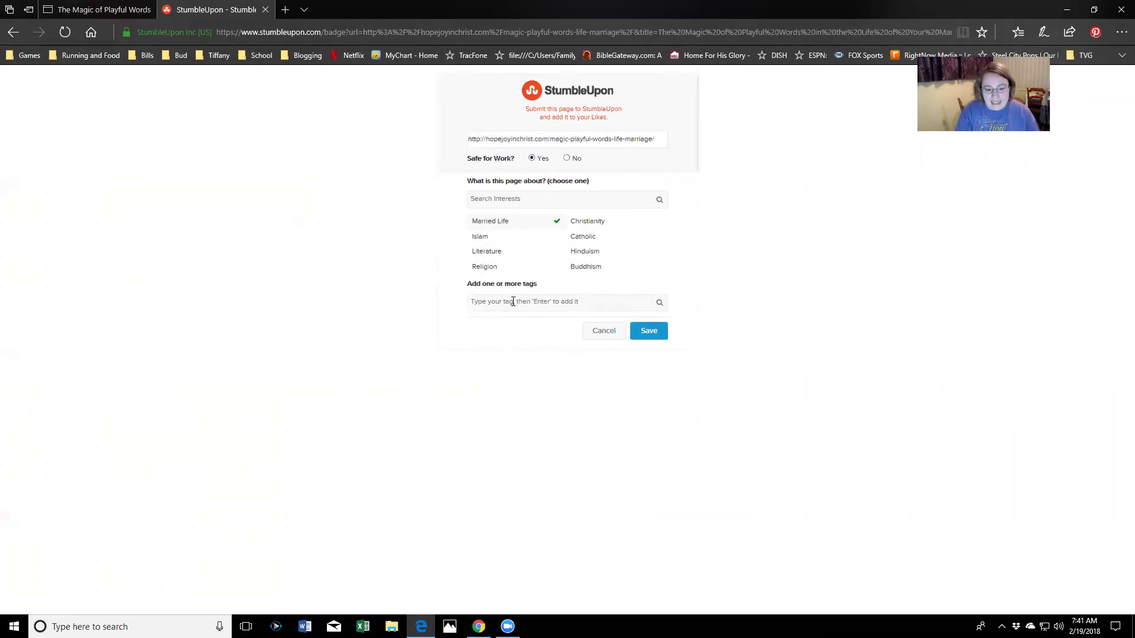
type("Chriat")
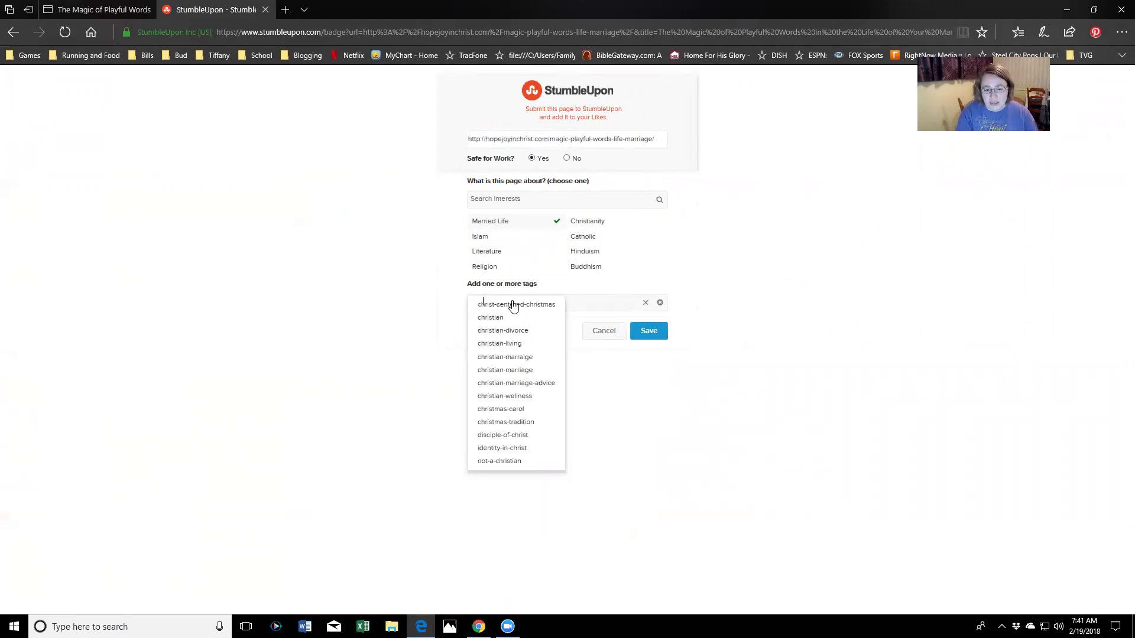
key("BackSpace")
key("BackSpace")
type("stian Marriage")
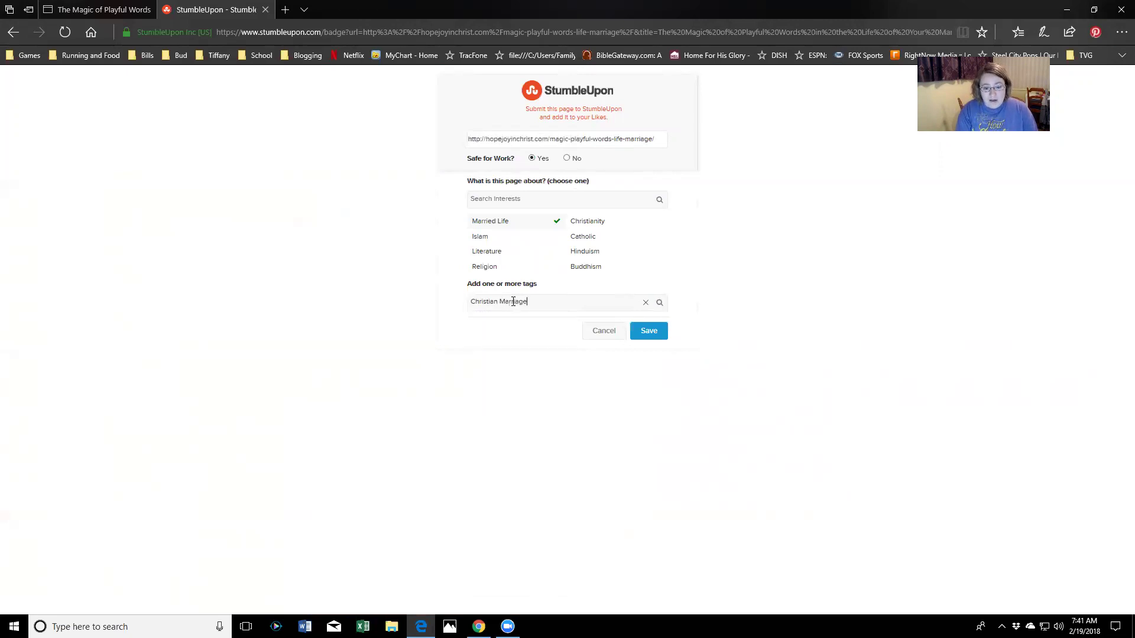
key("Return")
Step: Add the tags "biblical-marriage" and "playful Words", and save the submission, allowing the site to close its tab
type("biblic")
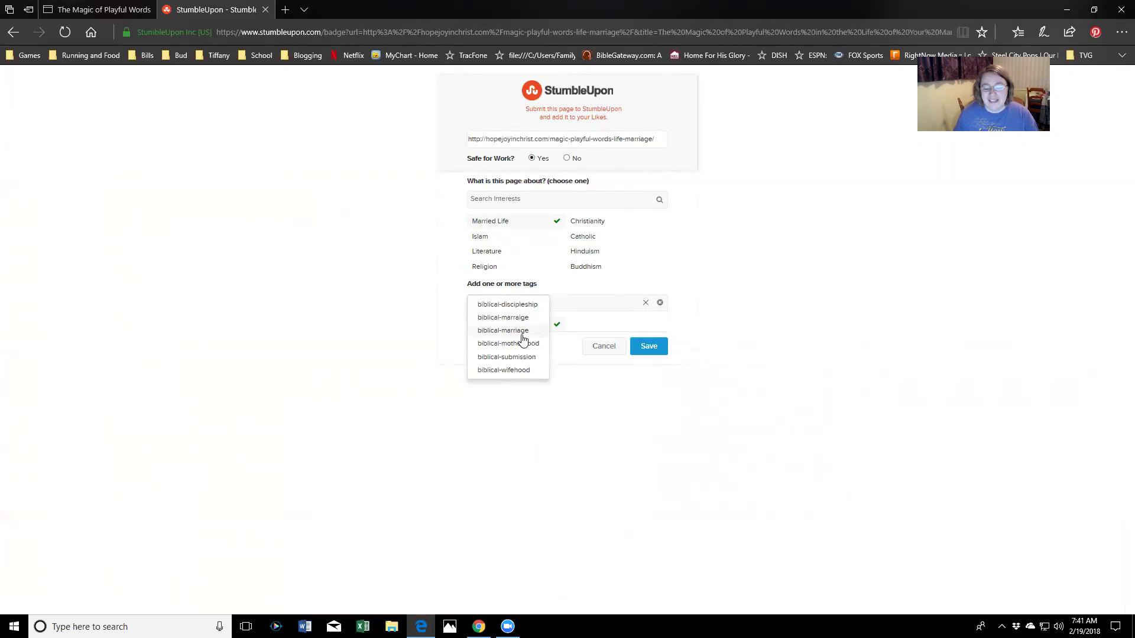
left_click(522, 334)
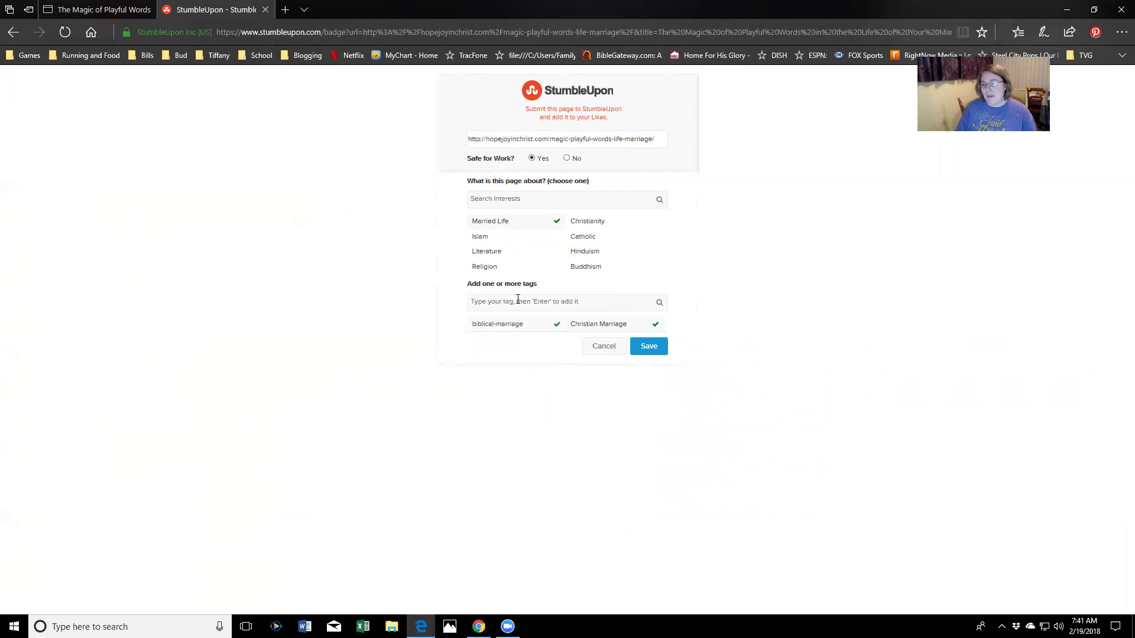
type("playful")
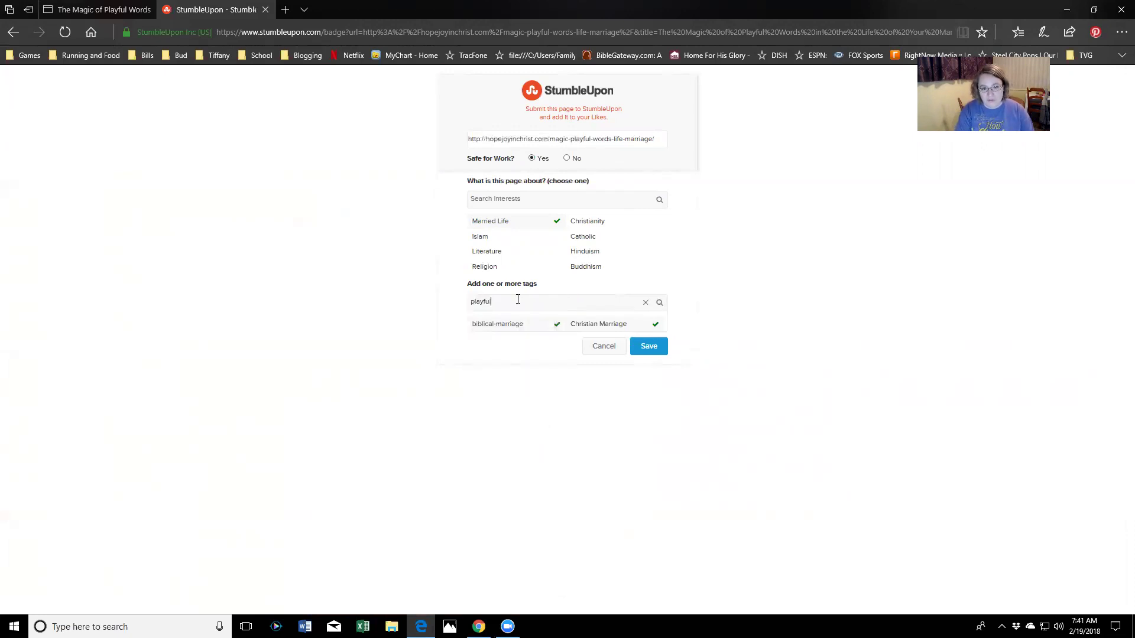
type(" Words")
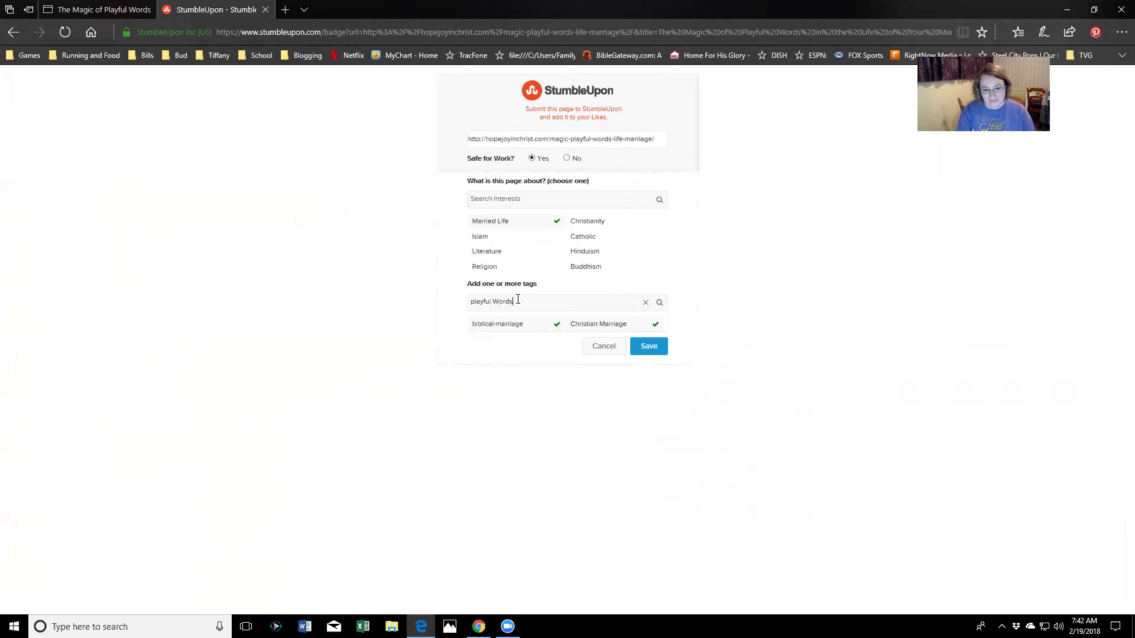
key("Return")
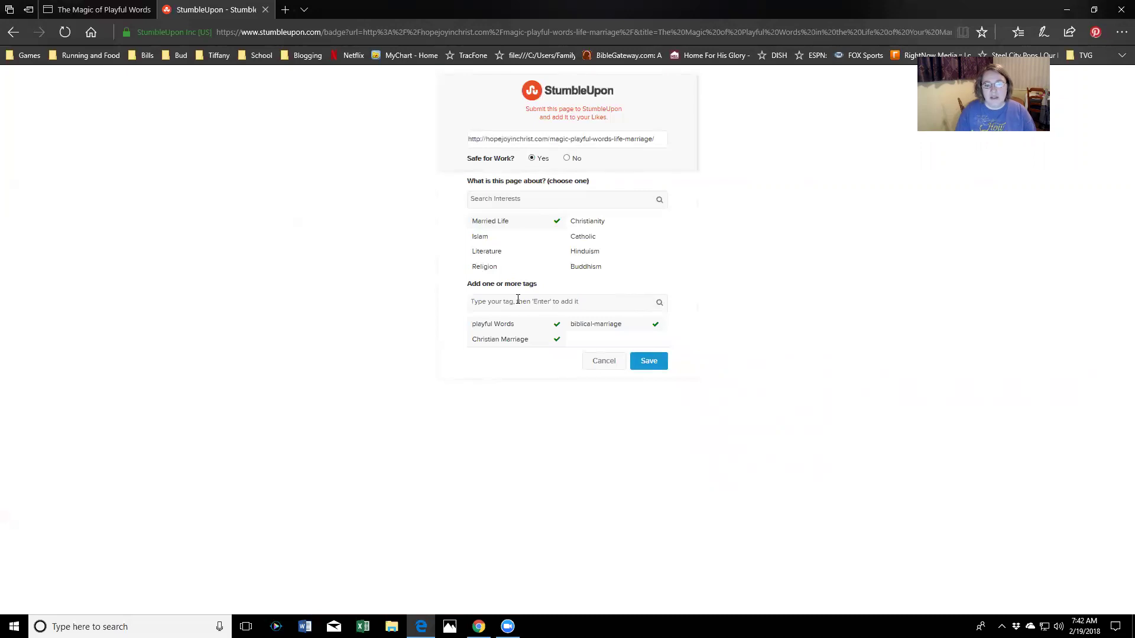
left_click(659, 358)
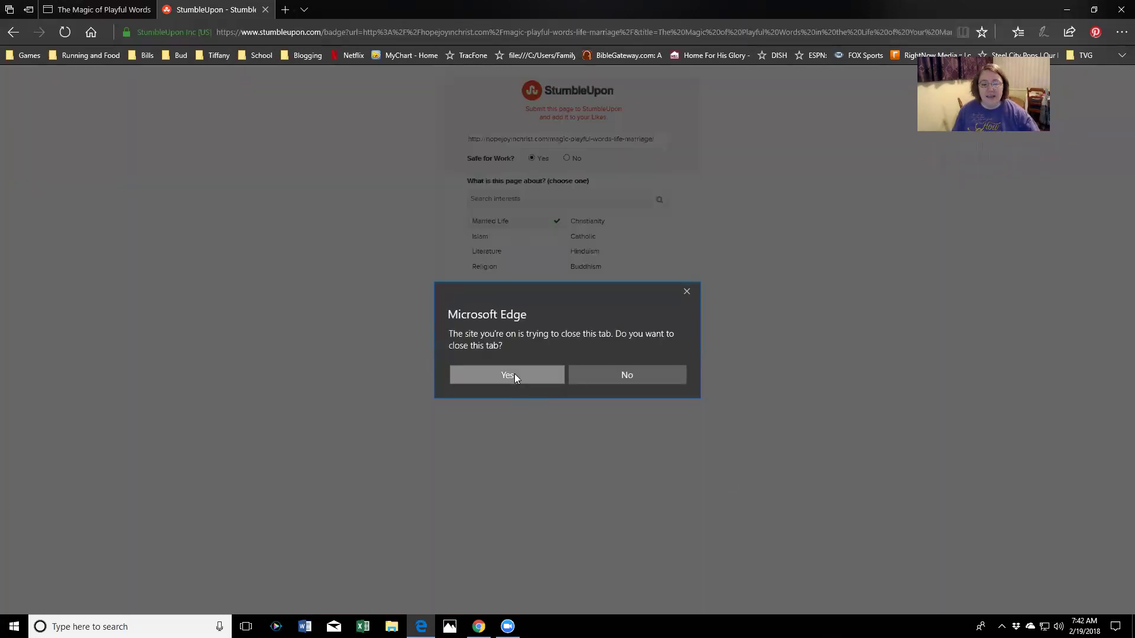
left_click(512, 375)
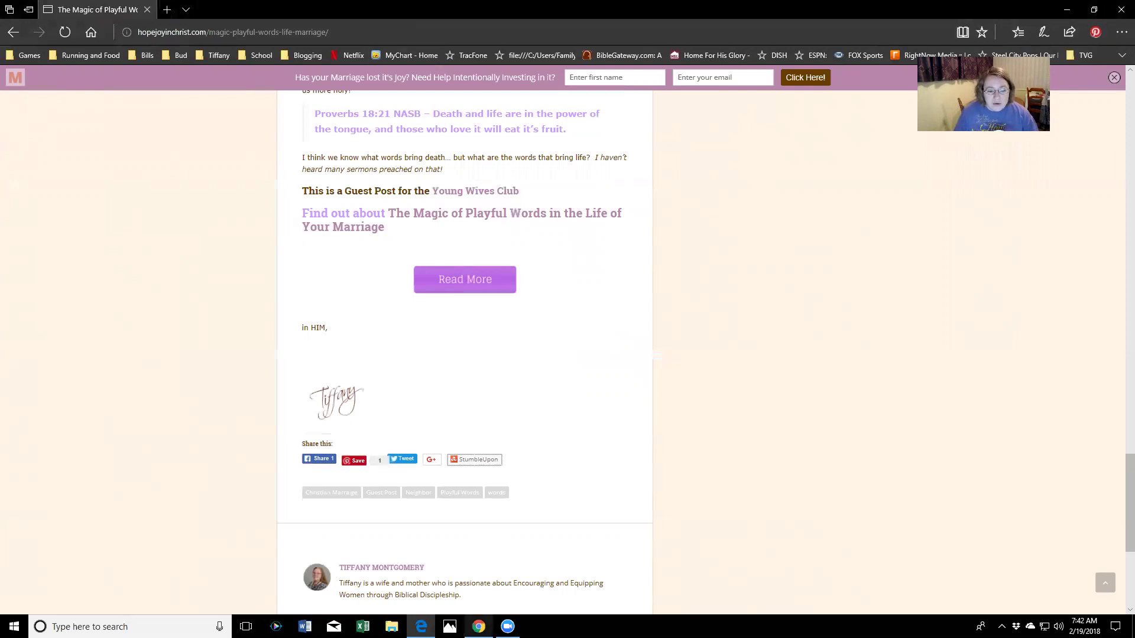
Step: Switch to Pinterest in Chrome and open the Hope Joy In Christ Blog Posts board from the profile's boards
left_click(479, 627)
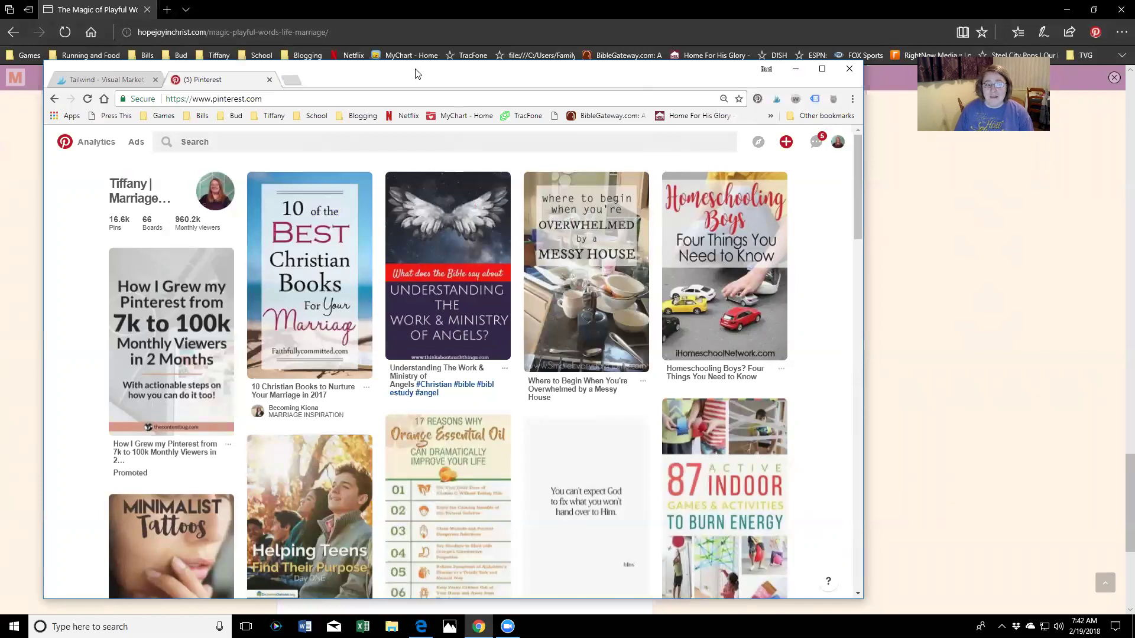
left_click_drag(416, 73, 433, 74)
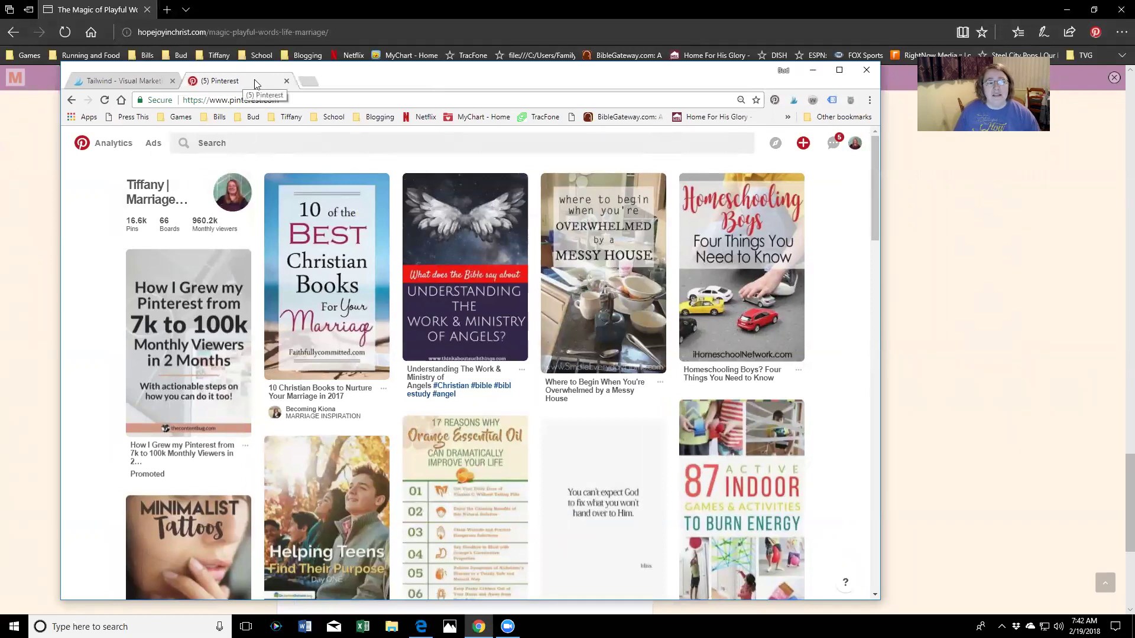
left_click(228, 191)
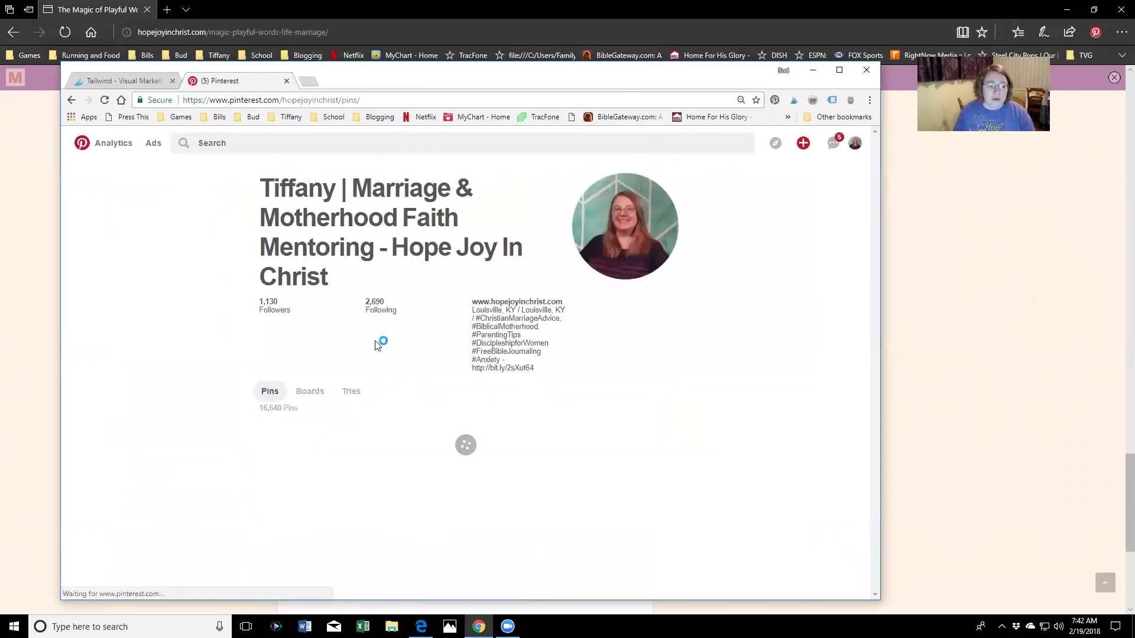
left_click(309, 392)
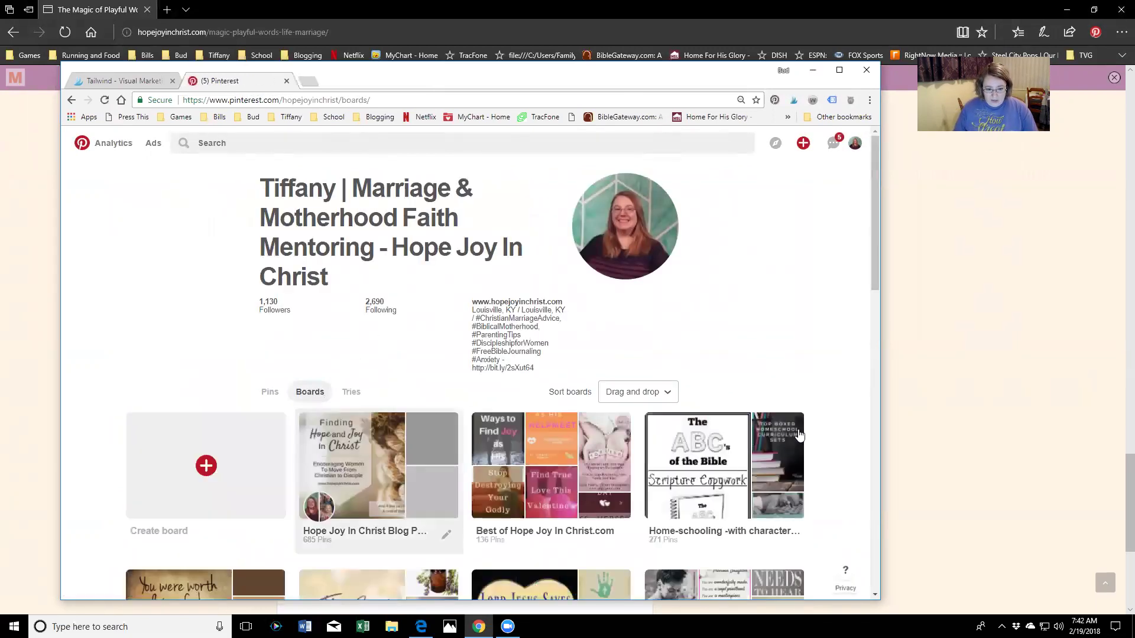
left_click(443, 443)
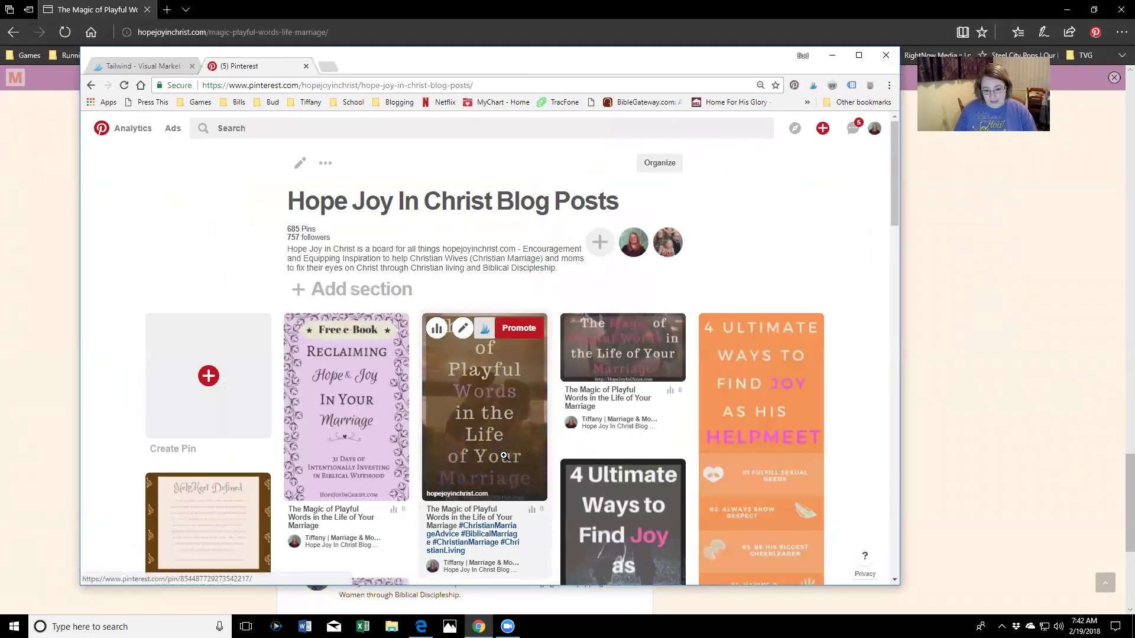
Step: Save the tall brown Magic of Playful Words pin to the Best of Hope Joy In Christ.com board
left_click(484, 449)
left_click(739, 144)
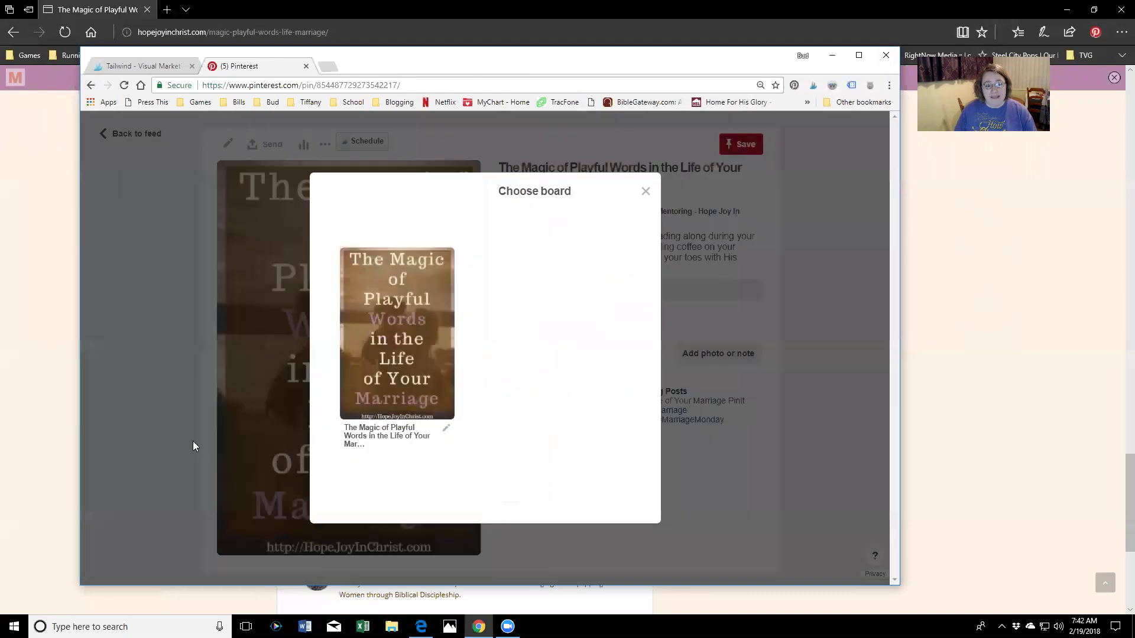
type("best")
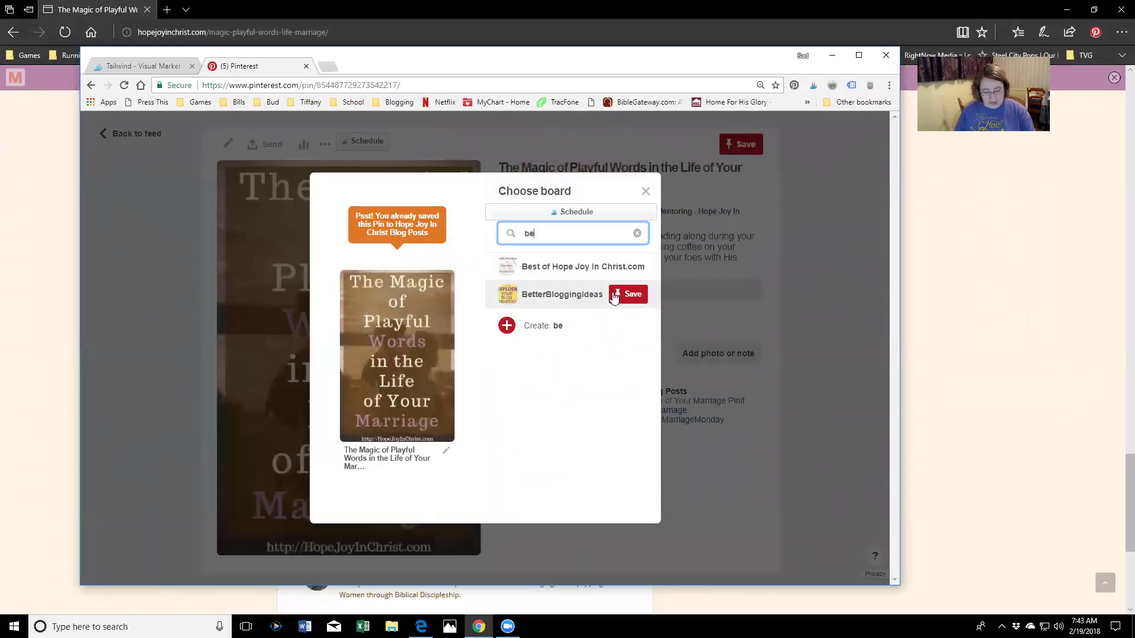
left_click(625, 267)
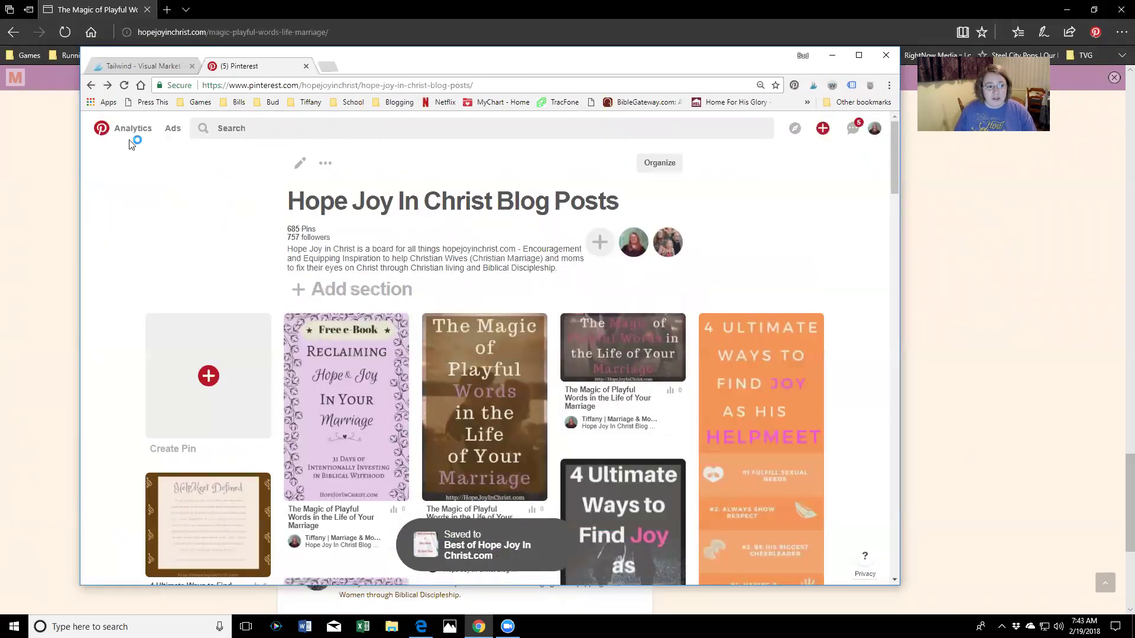
Step: Return to the profile's boards and look over the blog post and best-of boards
left_click(647, 244)
left_click(333, 382)
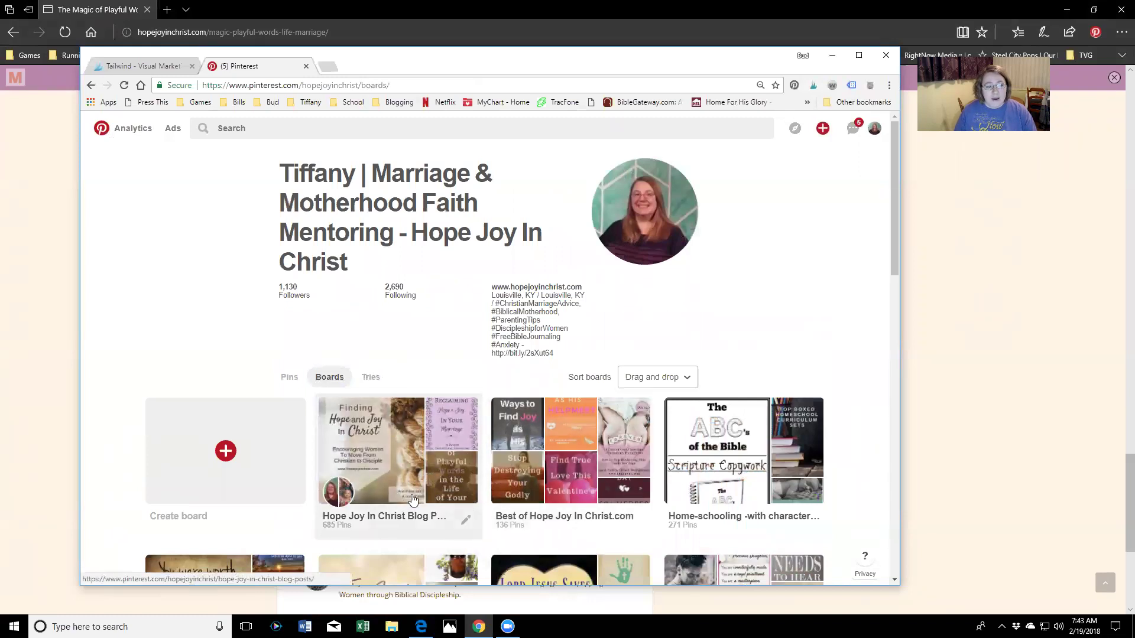
scroll(385, 479, "down", 1)
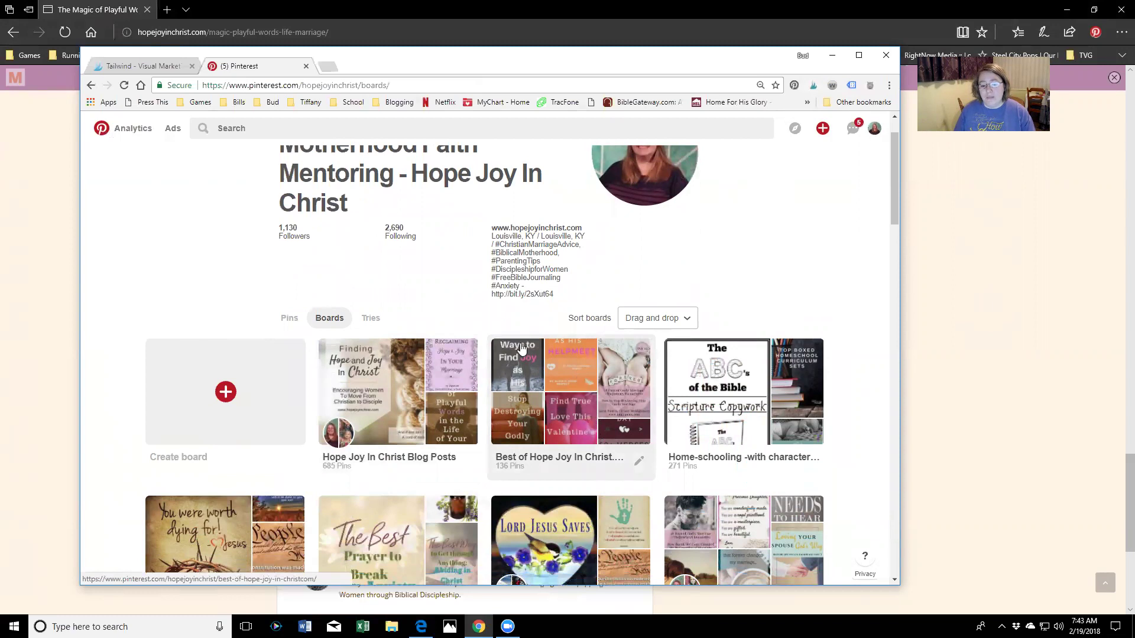
scroll(480, 389, "up", 1)
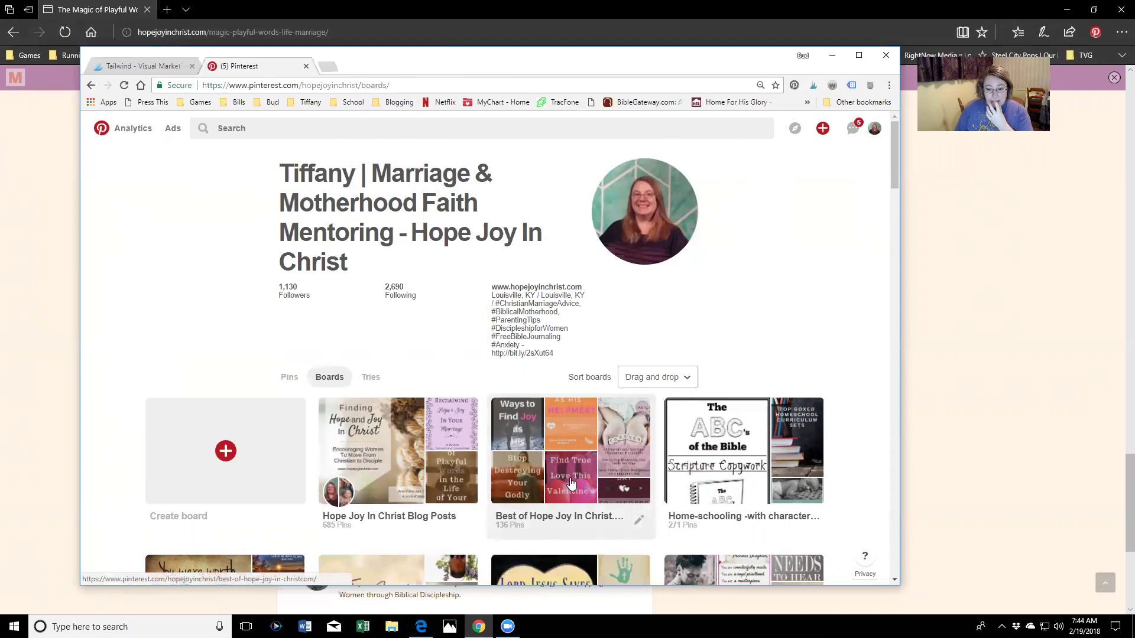
Step: Open the Pinterest notifications and look through the recent activity on pins and boards
left_click(852, 133)
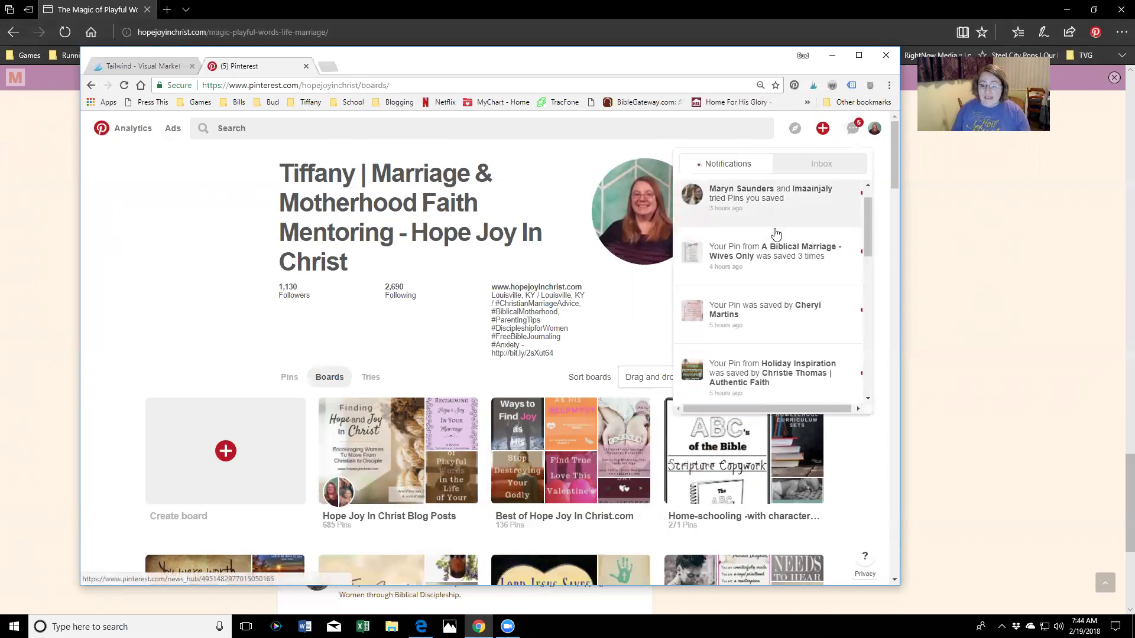
scroll(775, 232, "down", 3)
scroll(775, 230, "down", 6)
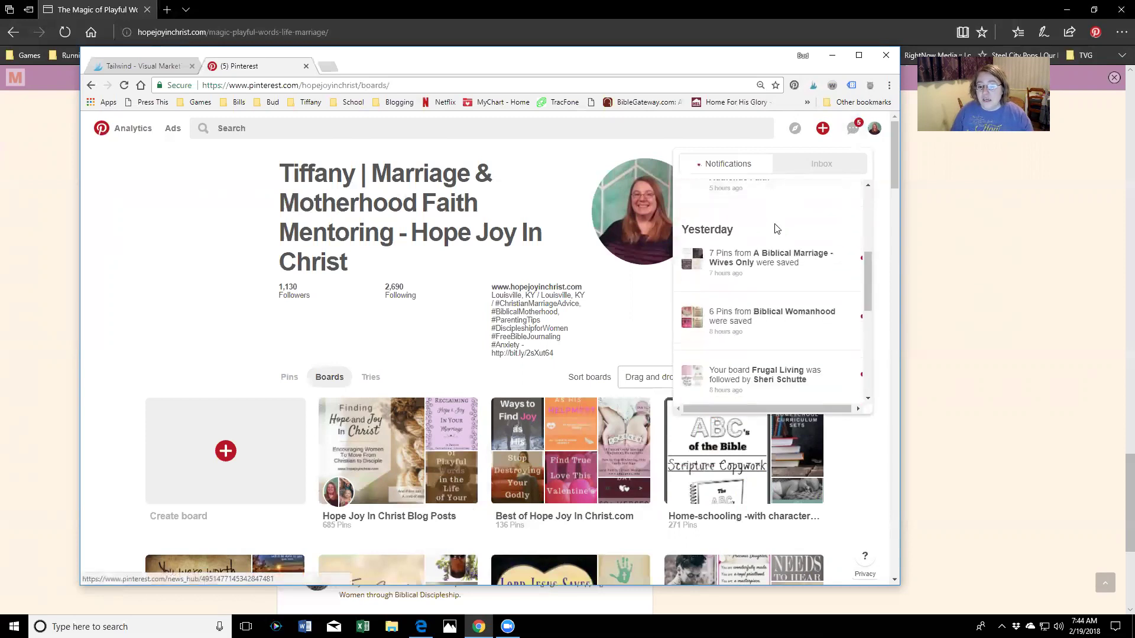
Step: Look over today's Pinterest notifications about saved and tried pins, and close the notification list
scroll(775, 230, "up", 9)
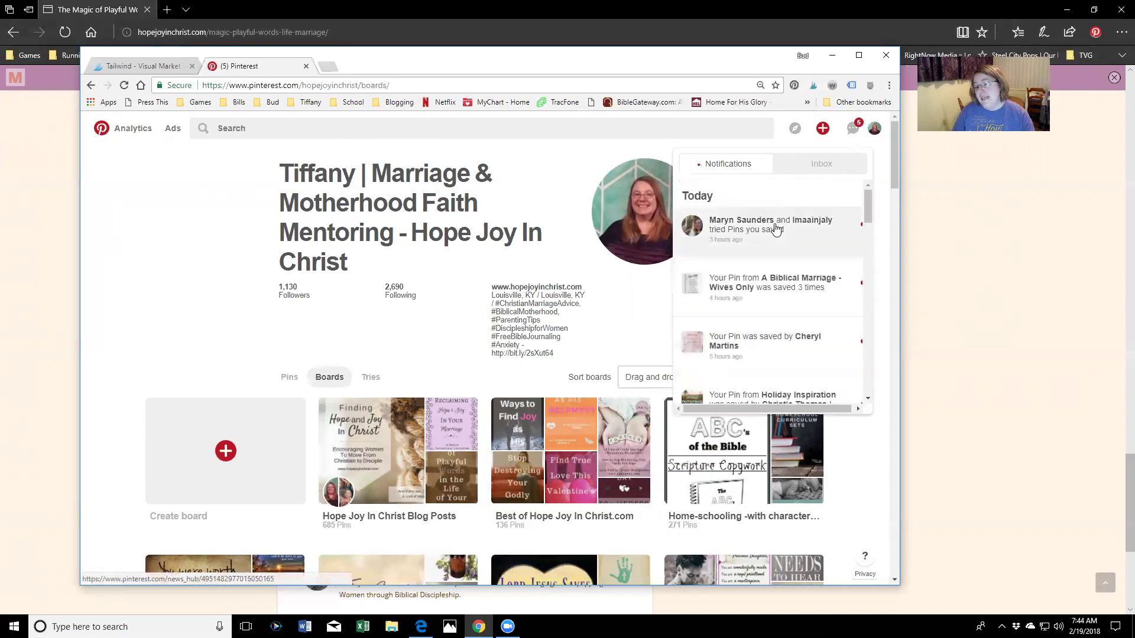
scroll(807, 293, "down", 3)
scroll(806, 295, "up", 3)
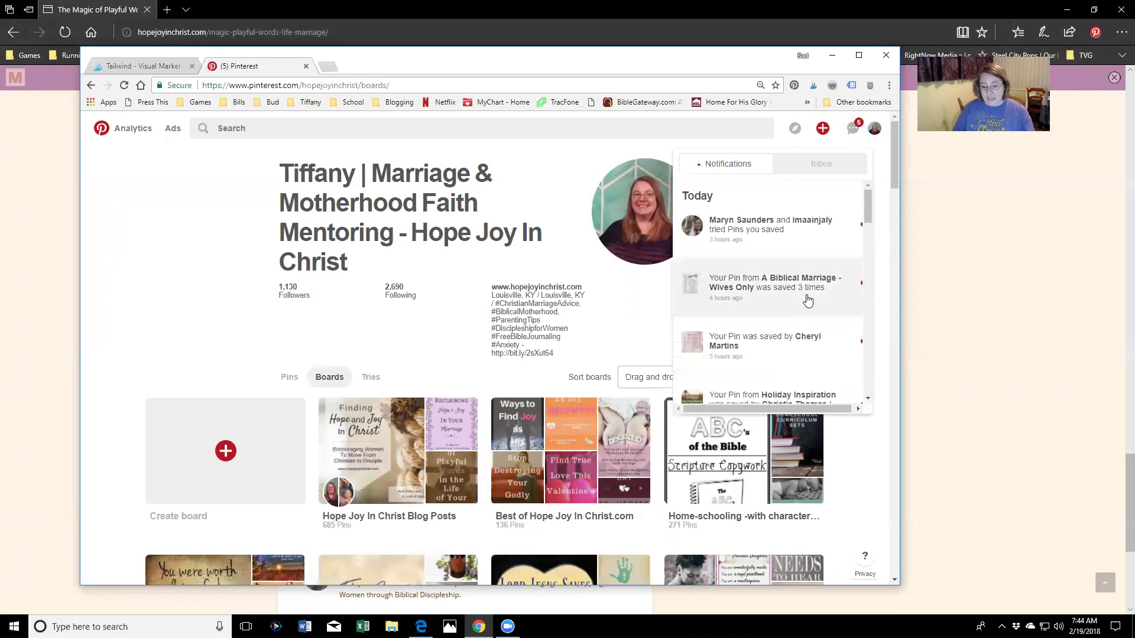
left_click(851, 135)
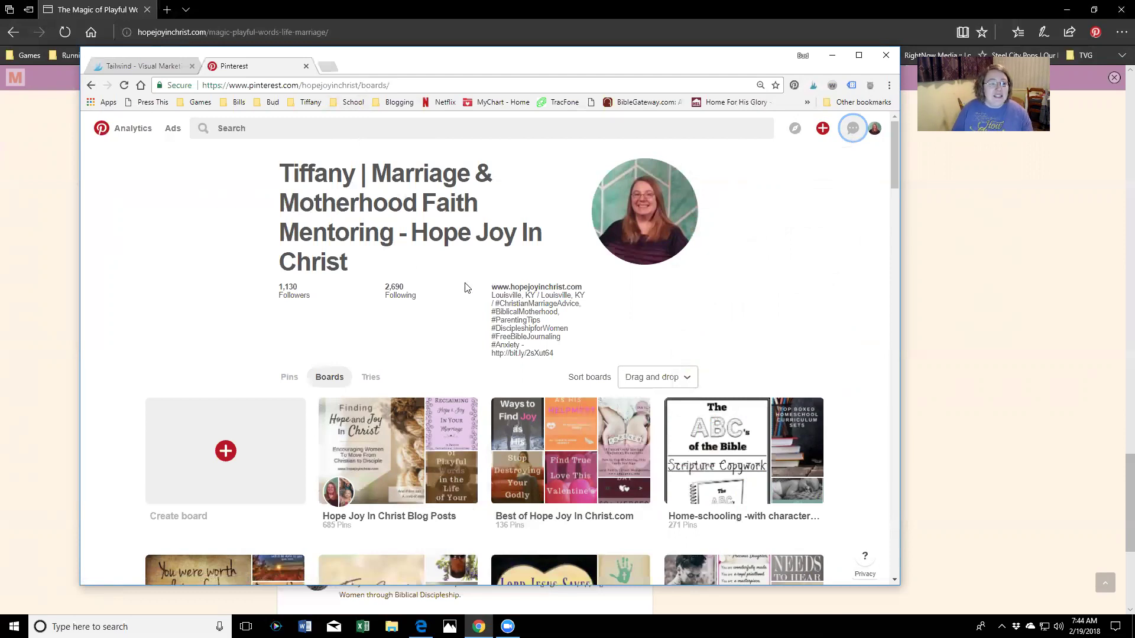
Step: Open the Pinterest Analytics overview and examine the profile, audience and website statistics and the top pin impressions
mouse_move(135, 133)
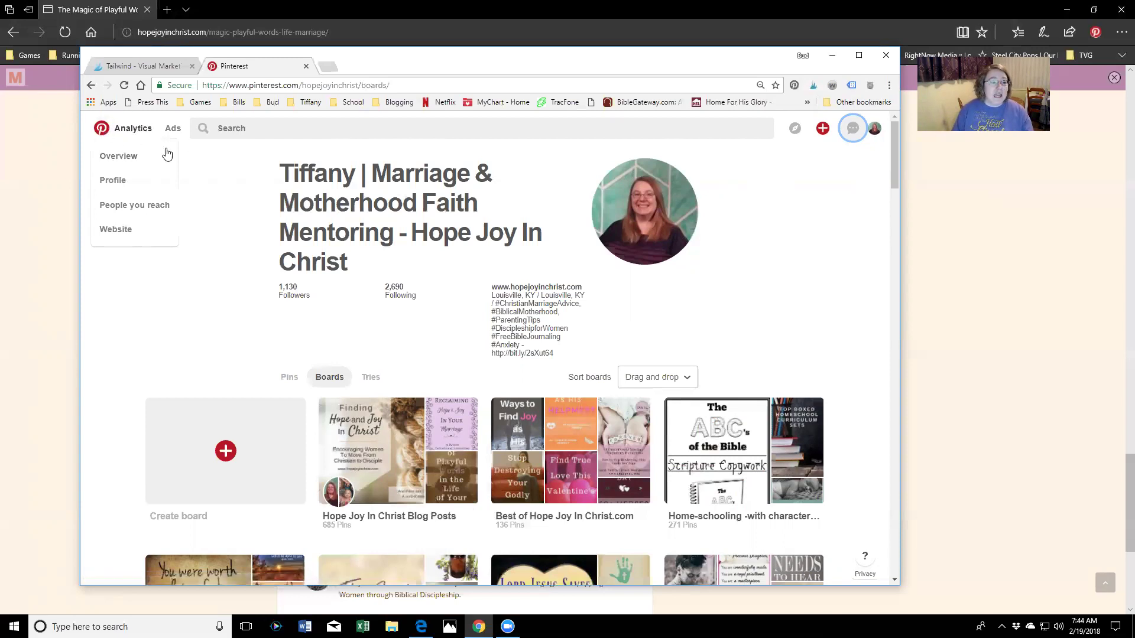
left_click(116, 157)
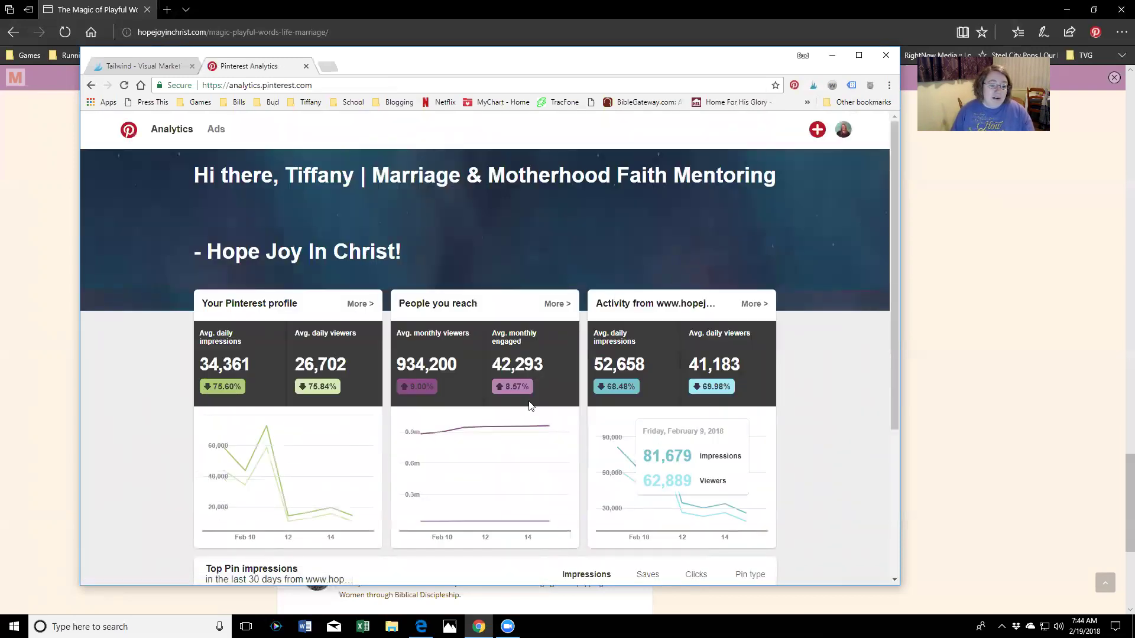
scroll(808, 365, "down", 1)
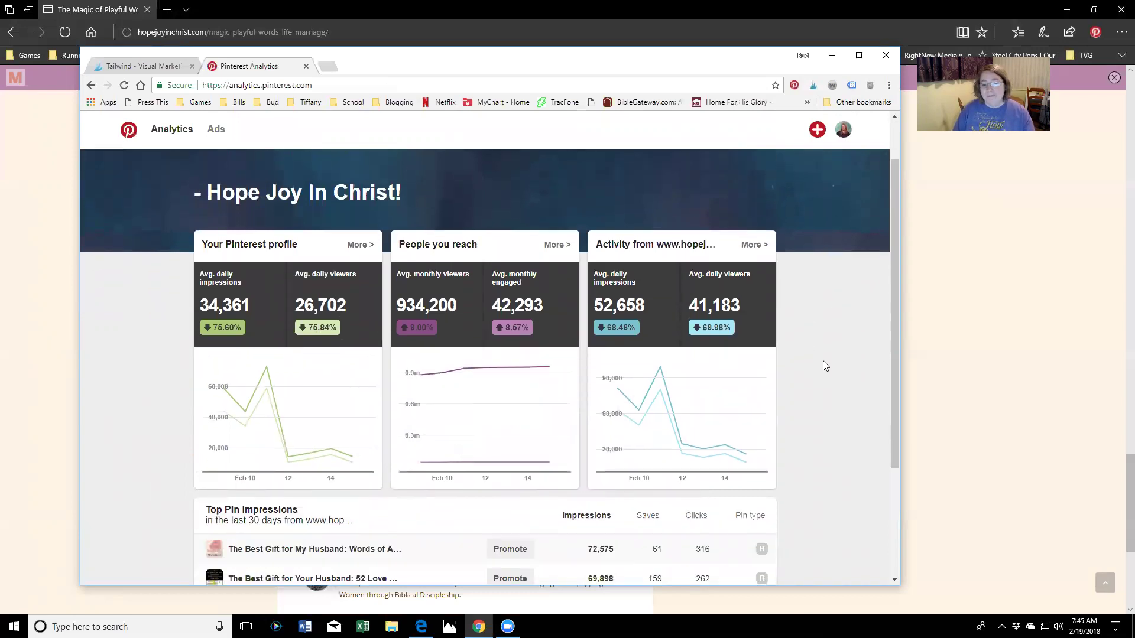
scroll(807, 365, "down", 2)
scroll(807, 365, "up", 1)
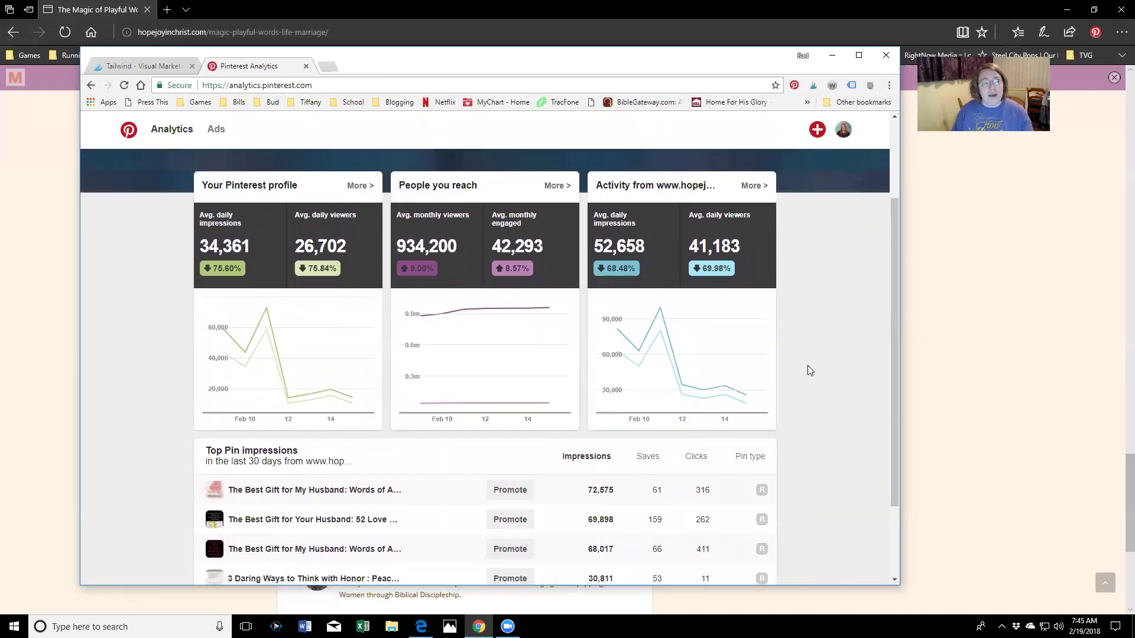
scroll(848, 290, "down", 2)
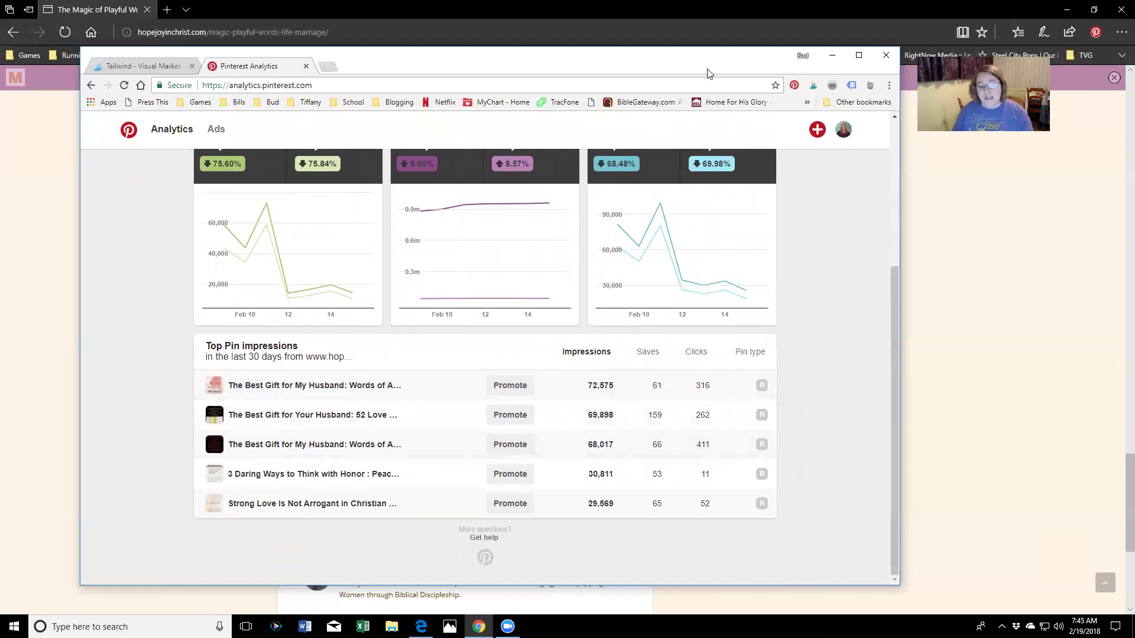
left_click_drag(709, 72, 713, 77)
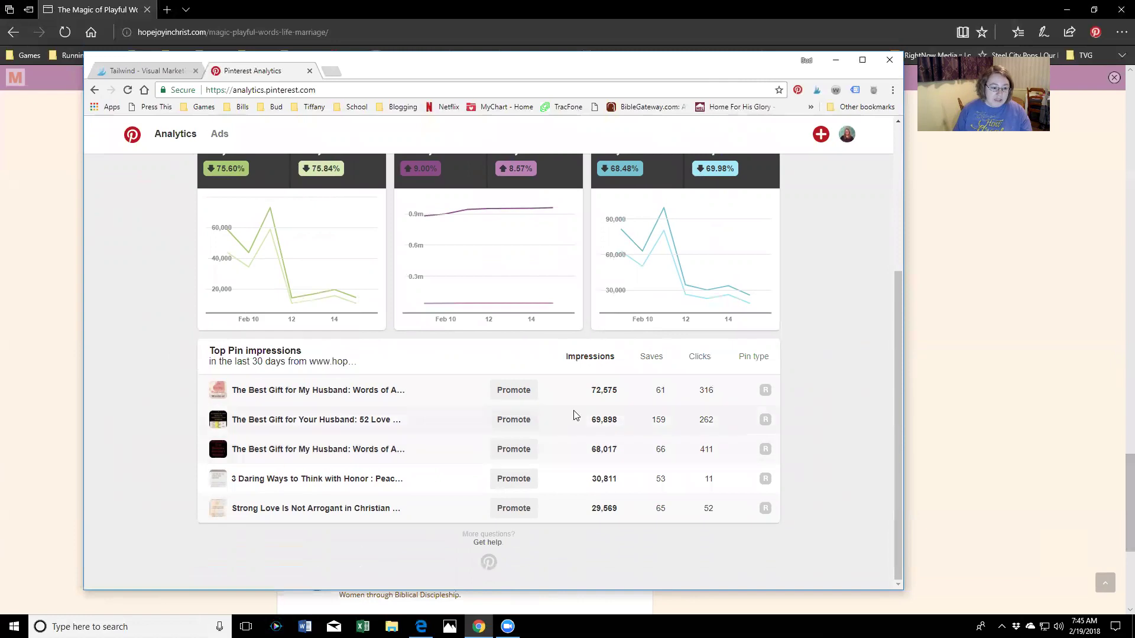
double_click(511, 591)
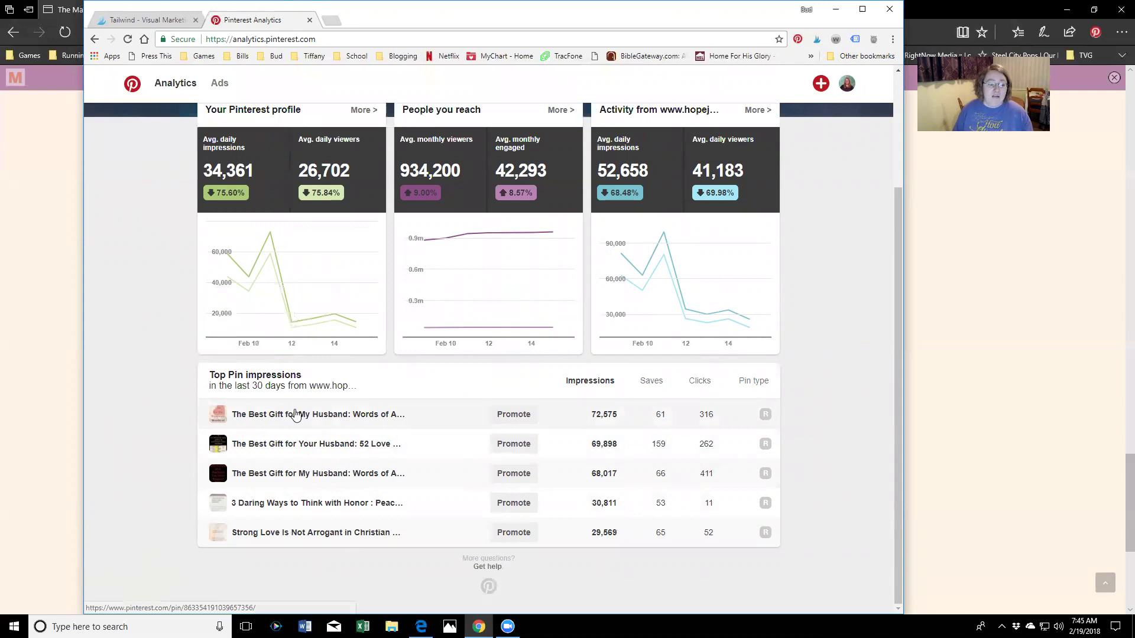
Step: Open each of the five pins in the Top Pin impressions list in its own new tab
right_click(254, 419)
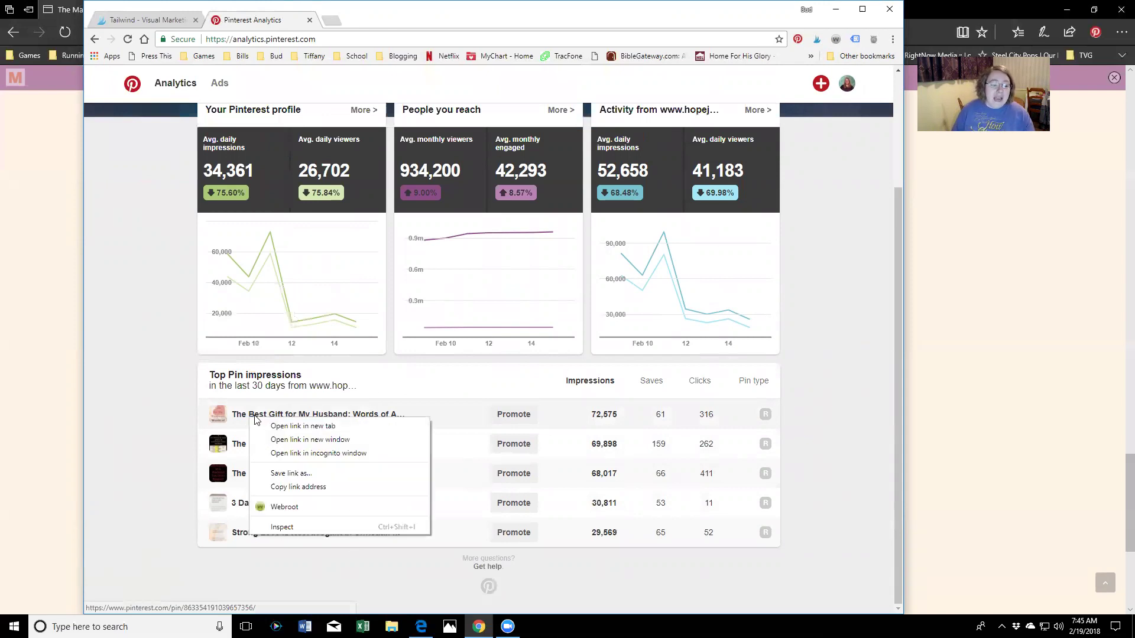
left_click(289, 426)
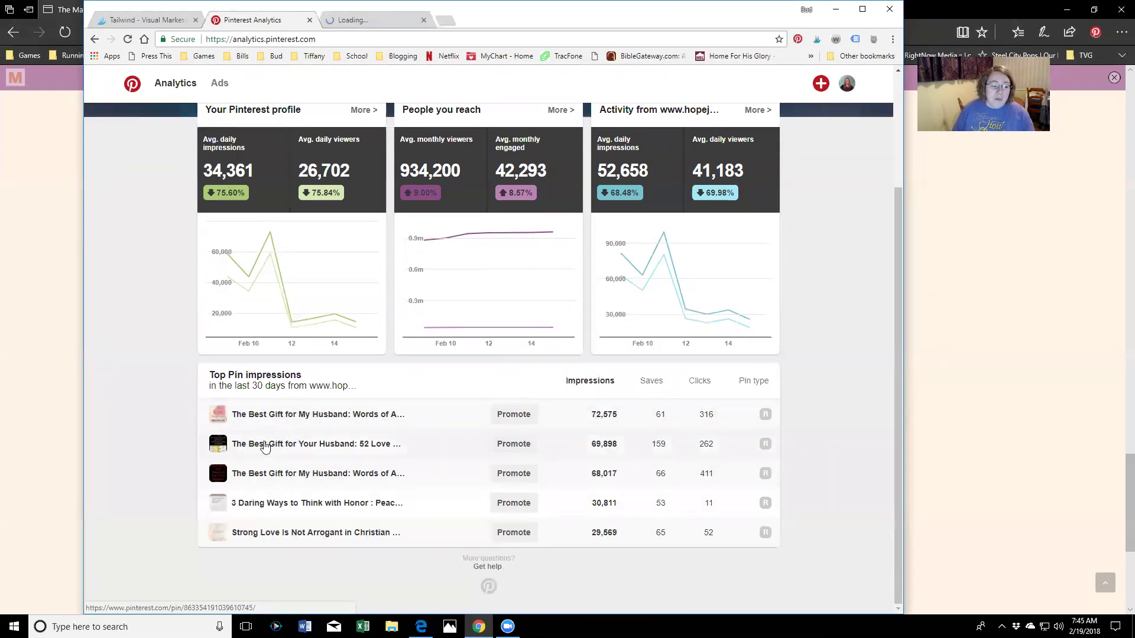
right_click(267, 448)
left_click(304, 457)
right_click(281, 477)
left_click(321, 486)
right_click(278, 503)
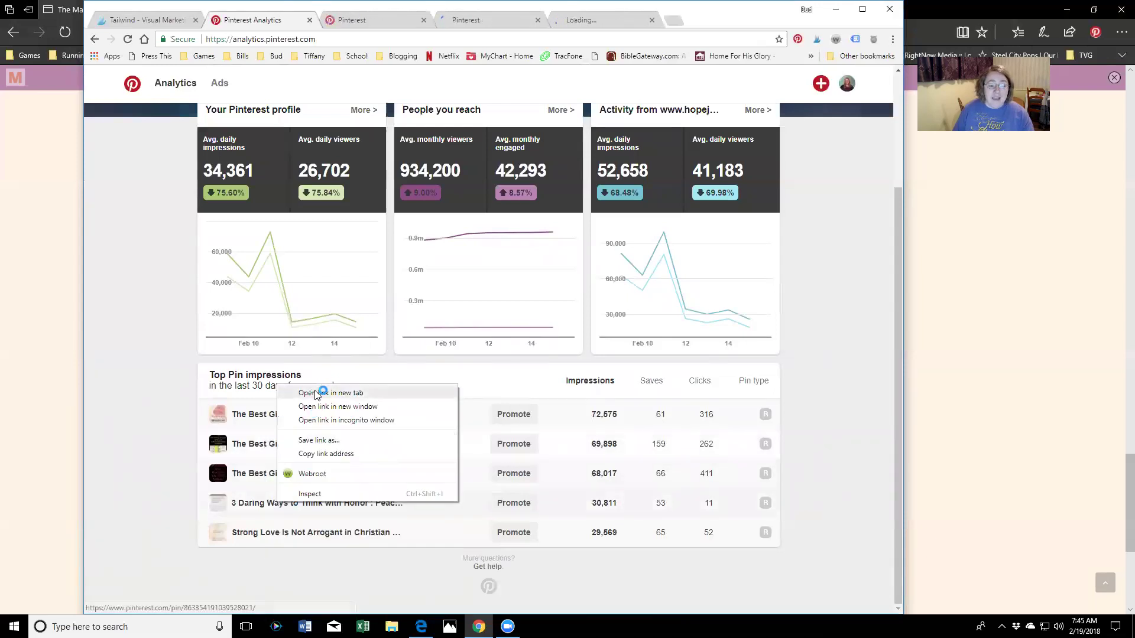
left_click(322, 387)
right_click(306, 536)
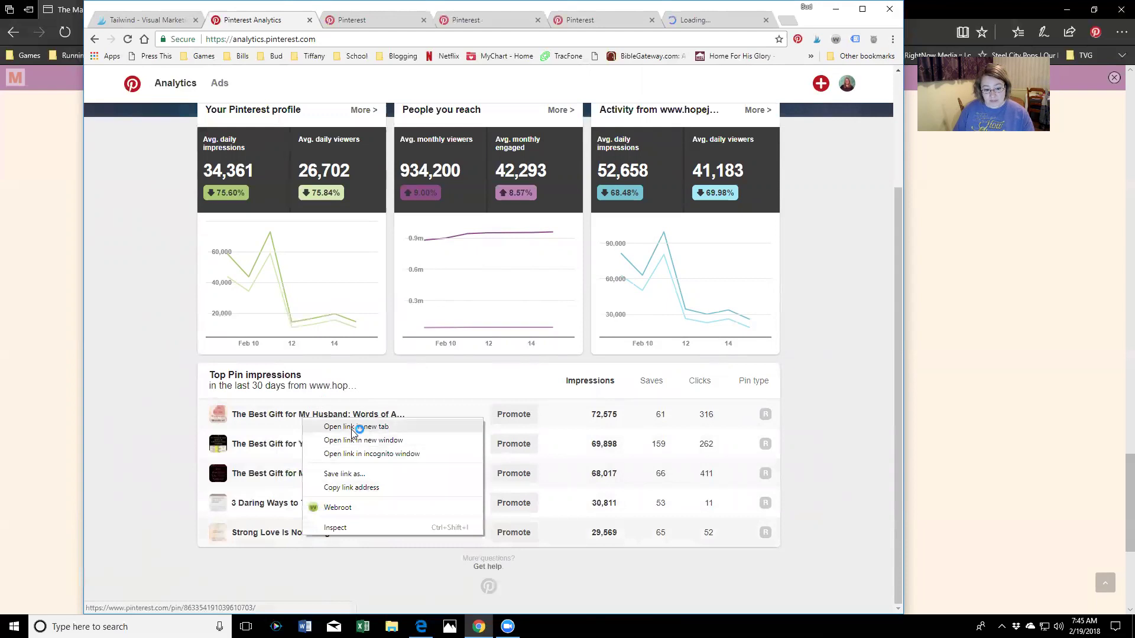
left_click(324, 427)
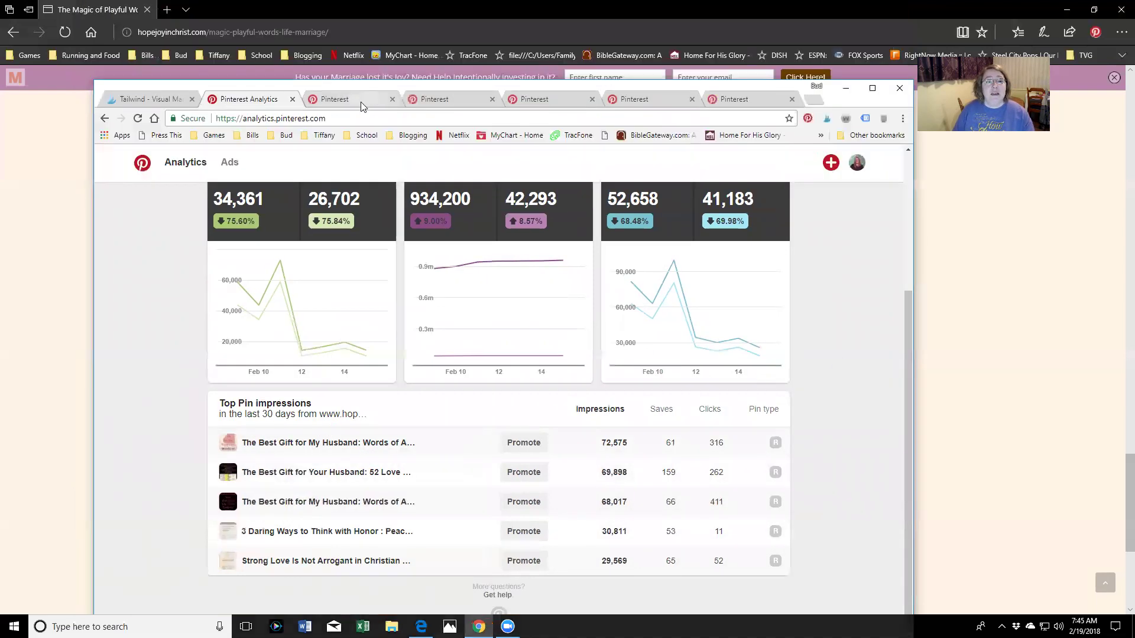
Step: Save the pink heart Best Gift for My Husband: Words of Affirmation pin to the Support Bloggers board and close its tab
left_click(365, 100)
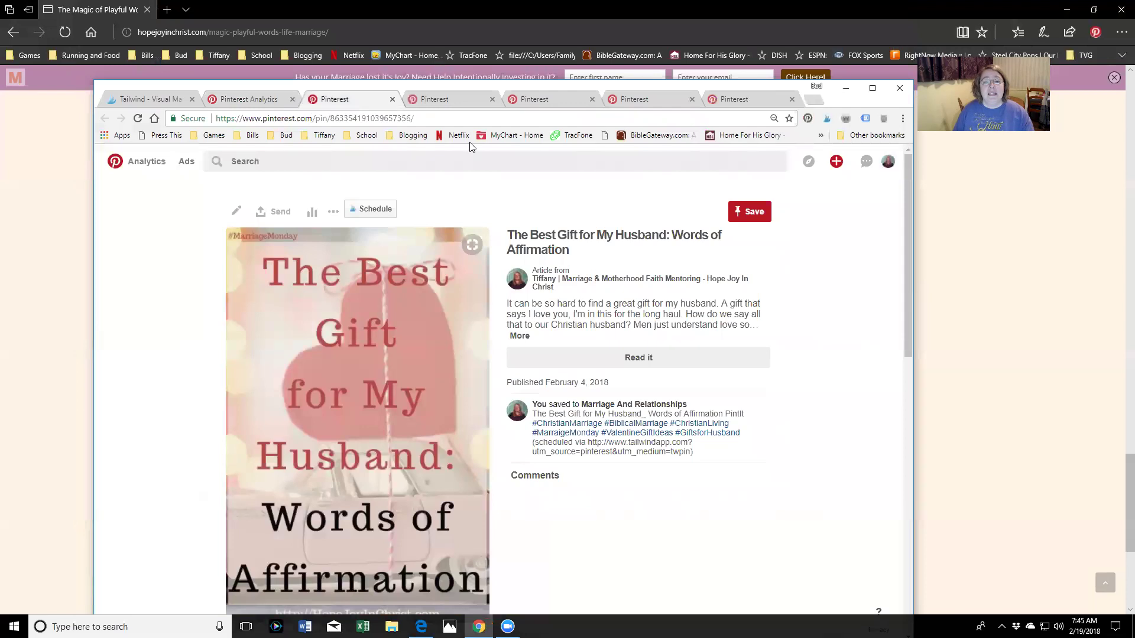
left_click(751, 211)
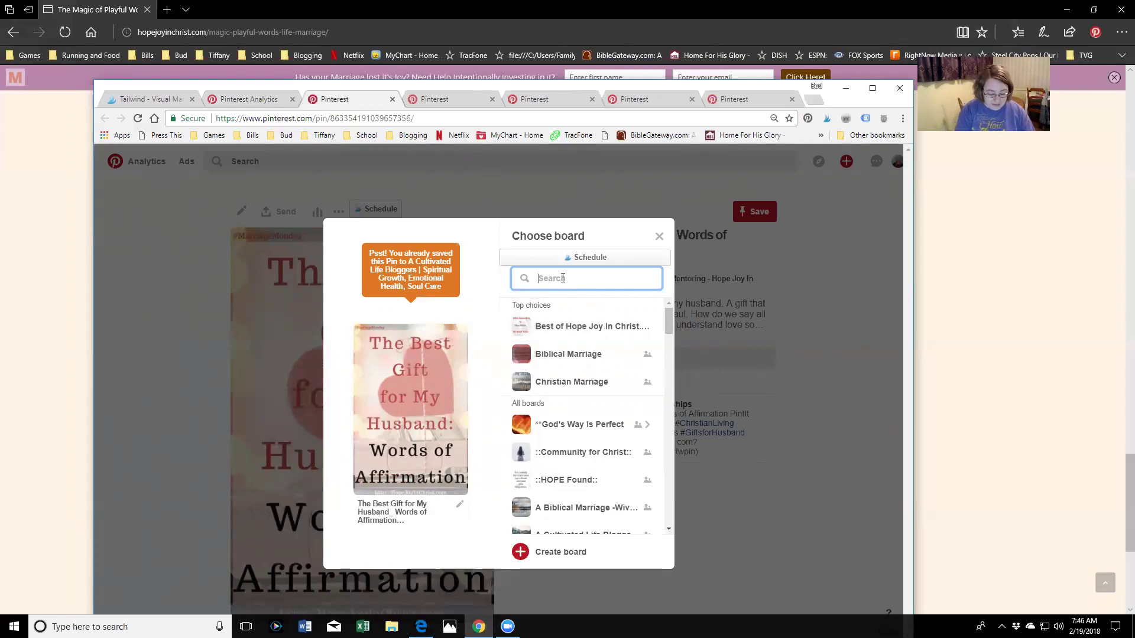
type("supp")
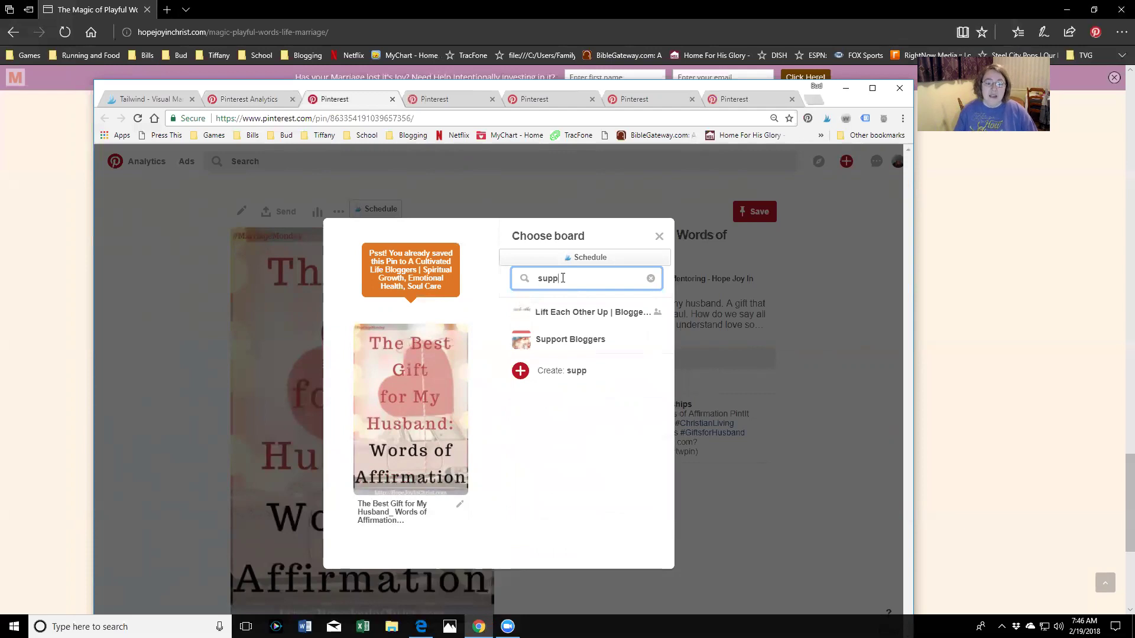
left_click(643, 340)
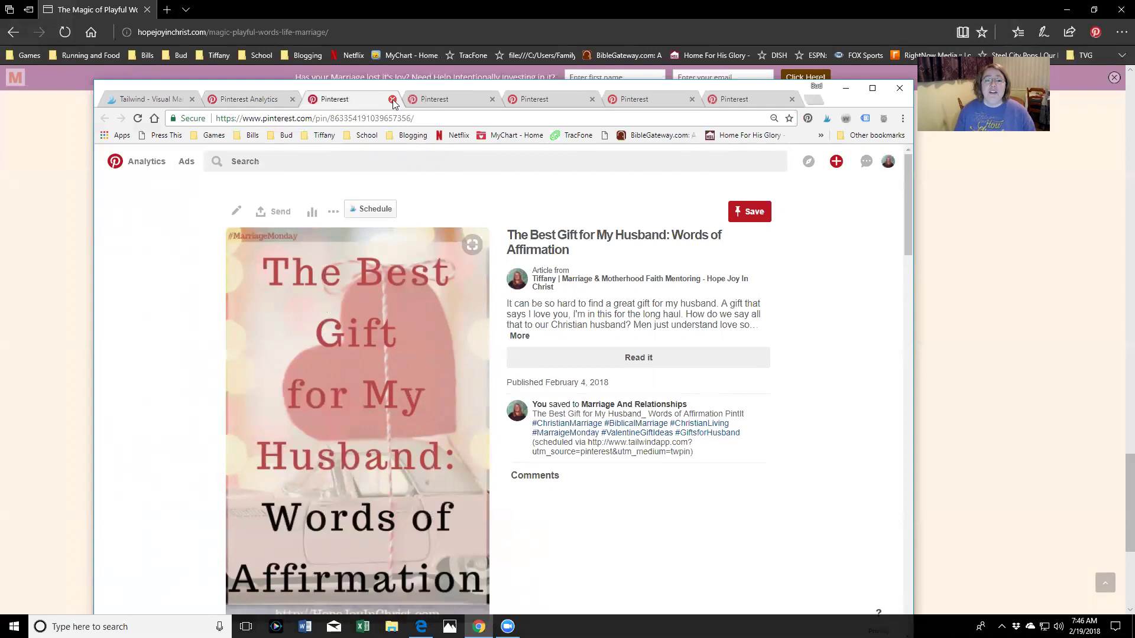
left_click(392, 100)
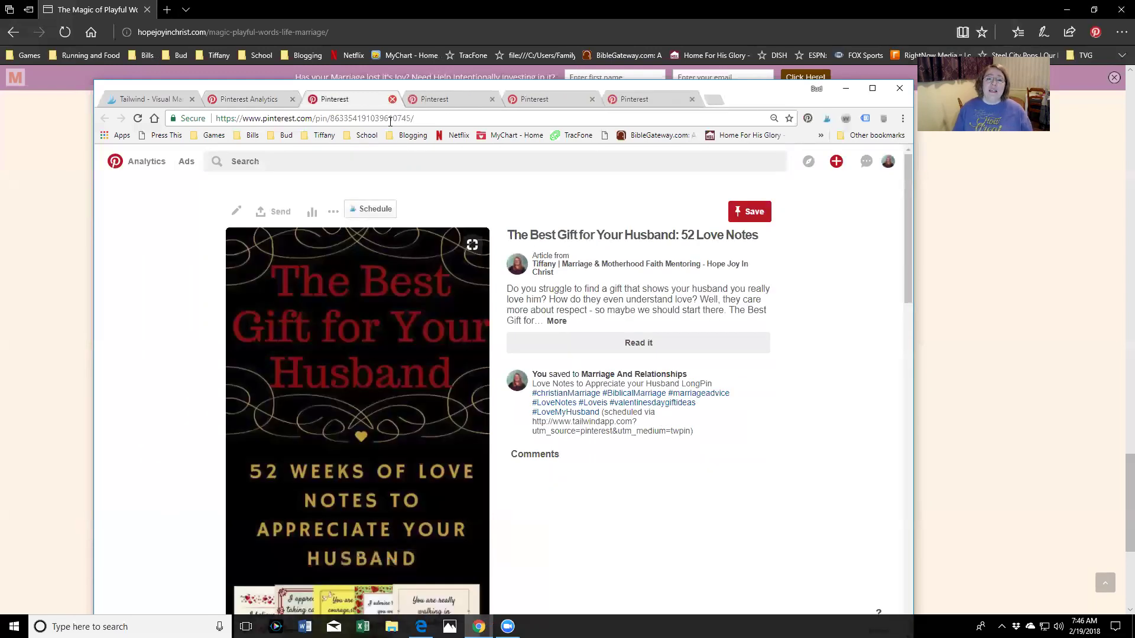
Step: Save the 52 Love Notes pin and the black Words of Affirmation pin to the Support Bloggers board, closing each pin's tab
left_click(755, 213)
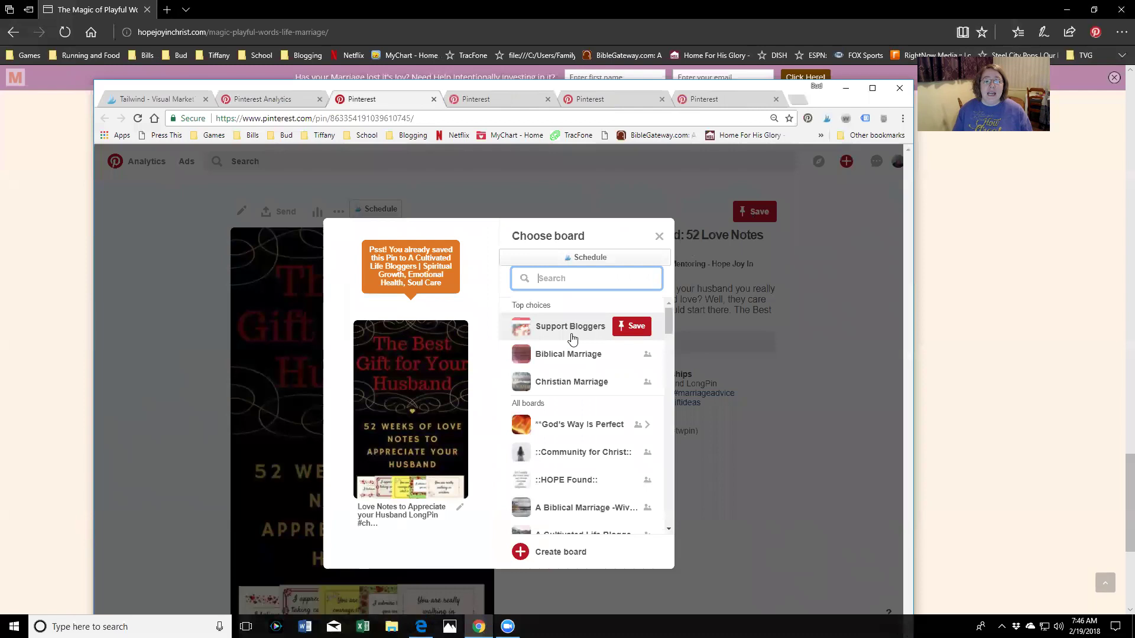
left_click(634, 327)
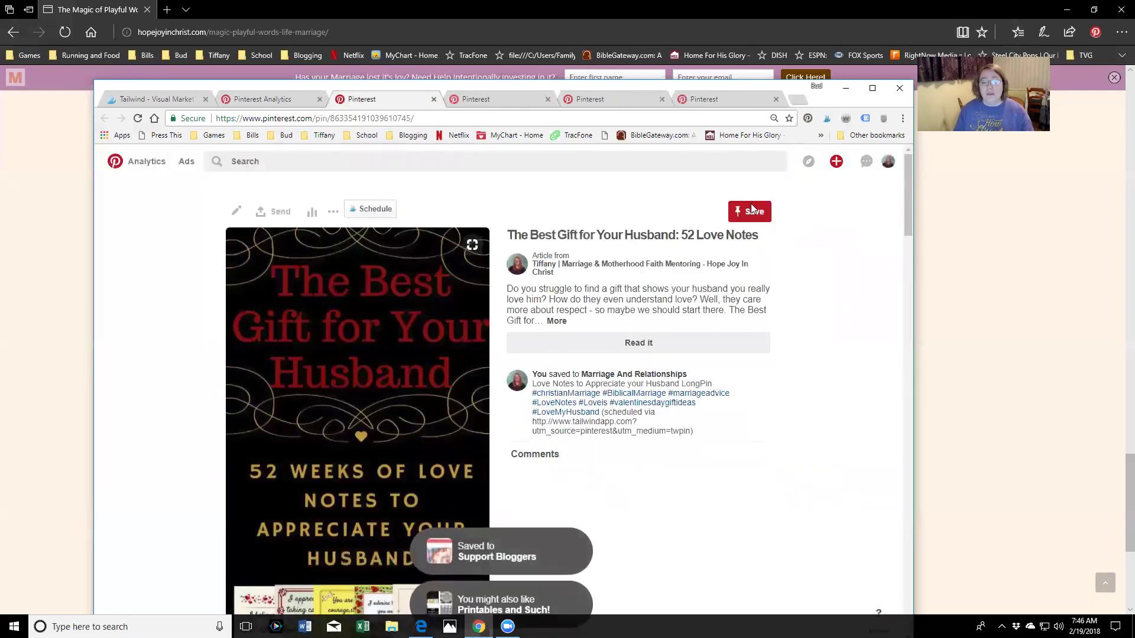
key("ctrl+w")
left_click(762, 211)
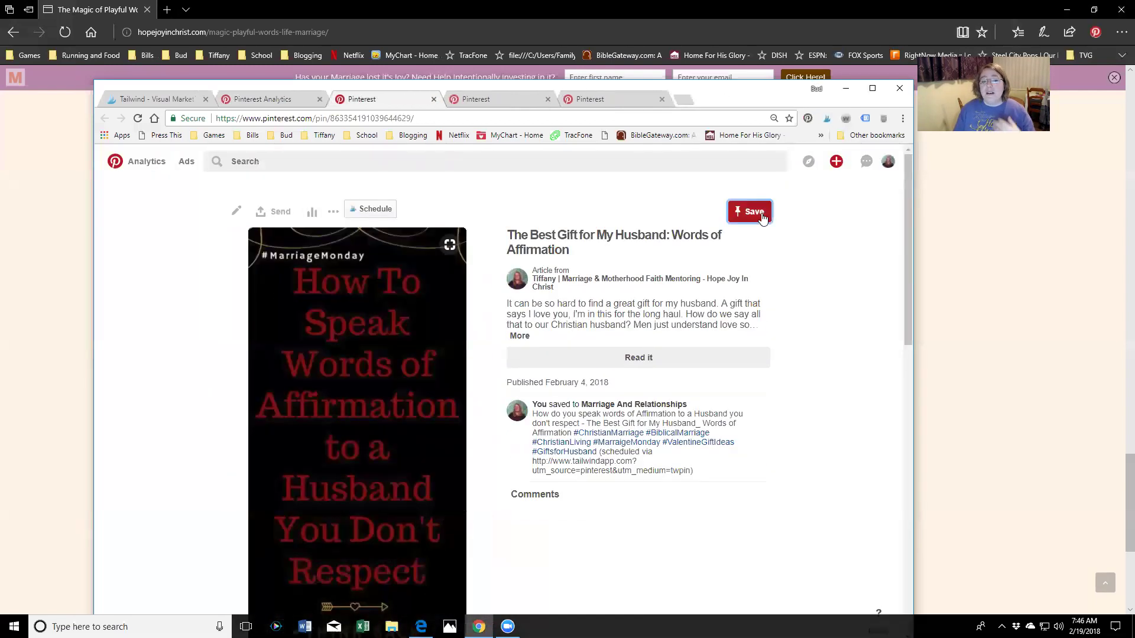
left_click(637, 328)
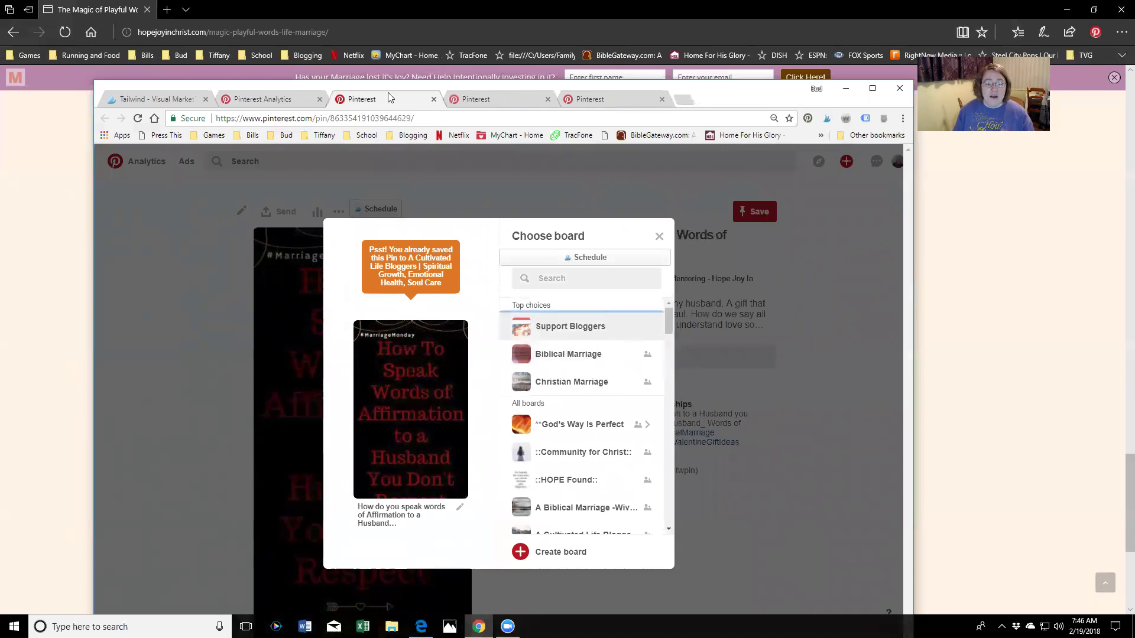
key("ctrl+w")
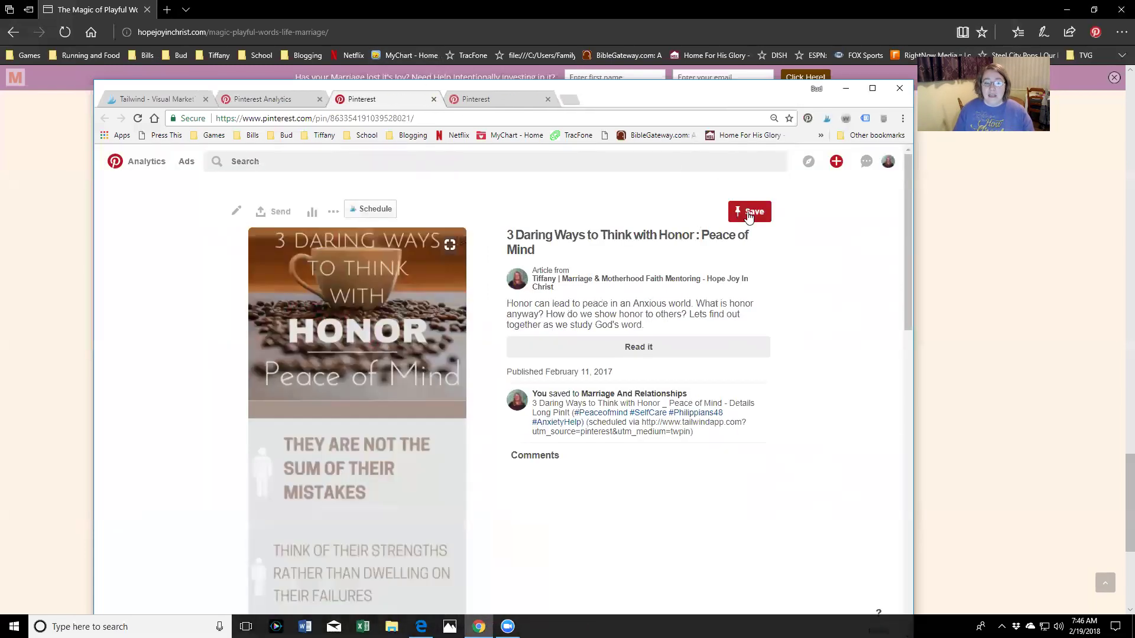
Step: Save the 3 Daring Ways to Think with Honor and Strong Love pins to the Support Bloggers board, closing each pin's tab
left_click(749, 212)
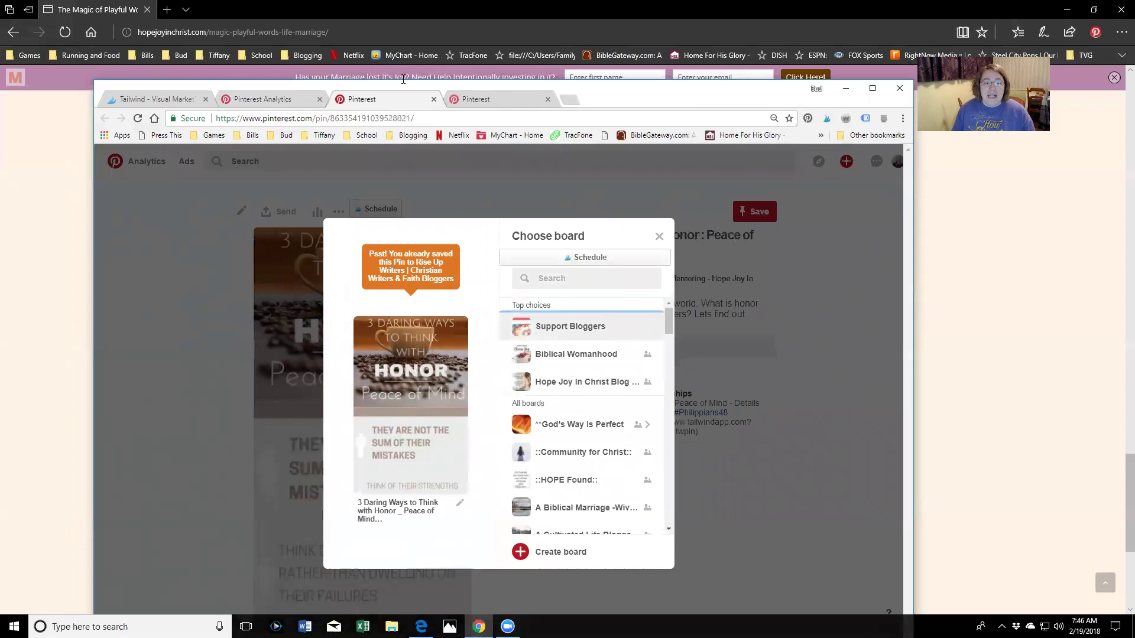
left_click(637, 326)
key("ctrl+w")
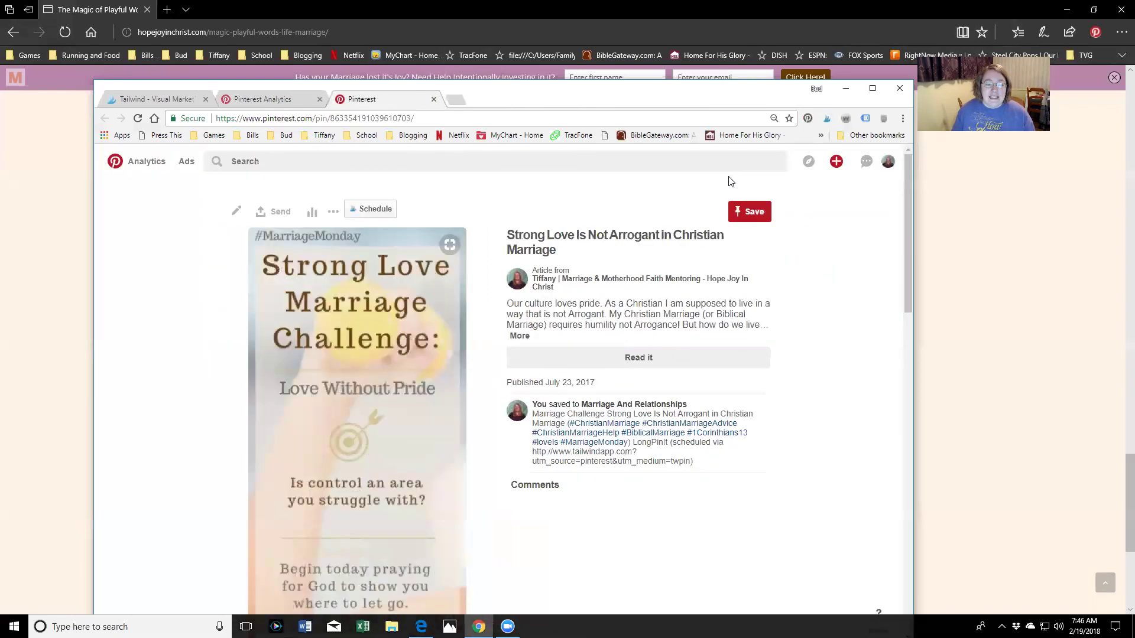
left_click(750, 211)
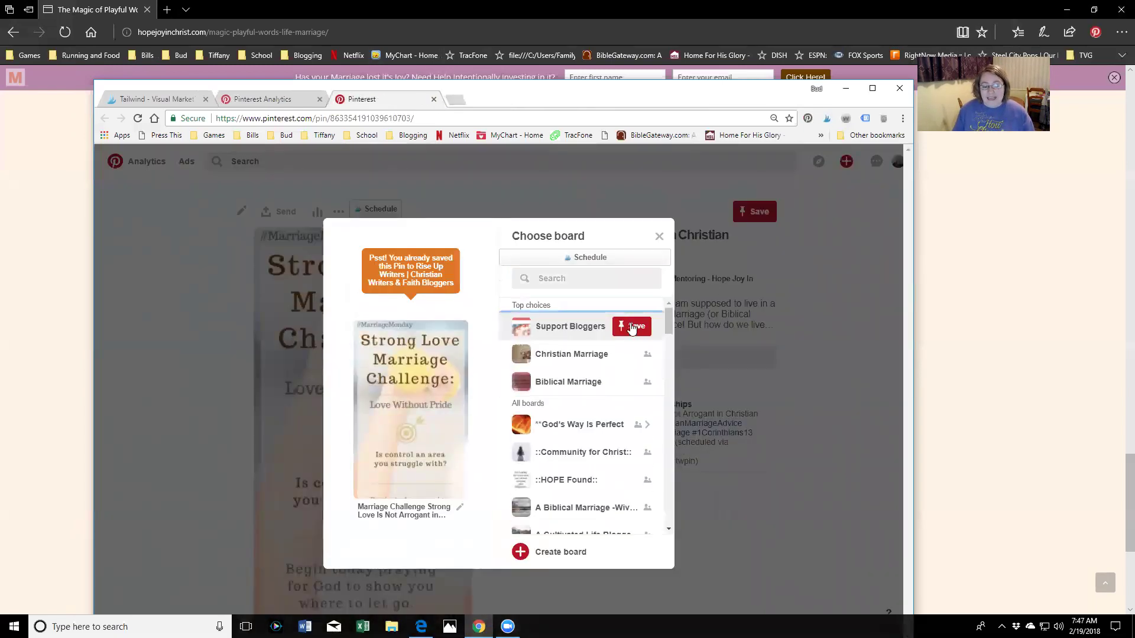
left_click(632, 327)
key("ctrl+w")
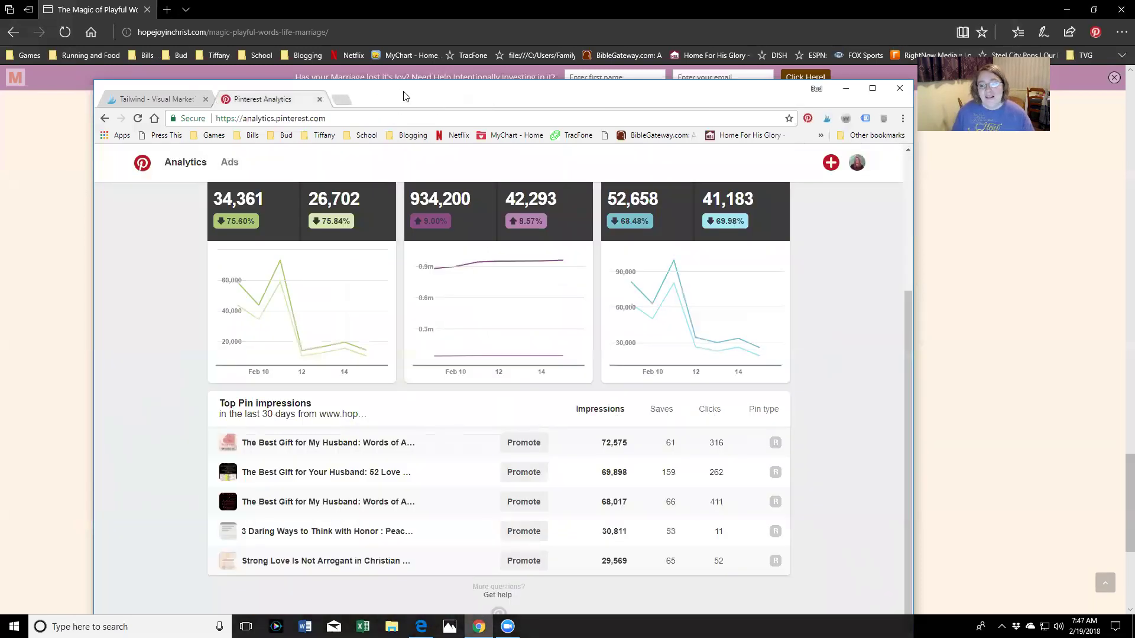
Step: Open the detailed Pinterest profile analytics, expand the Top Pin impressions list and review the pins' impressions, clicks and saves
left_click_drag(404, 96, 390, 76)
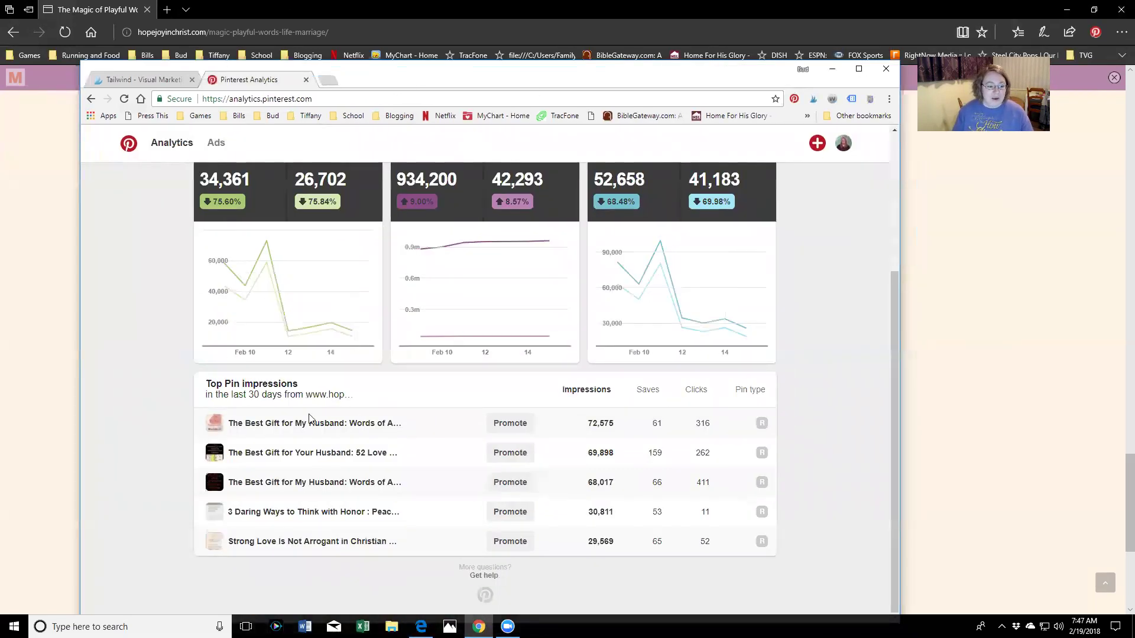
scroll(502, 283, "up", 2)
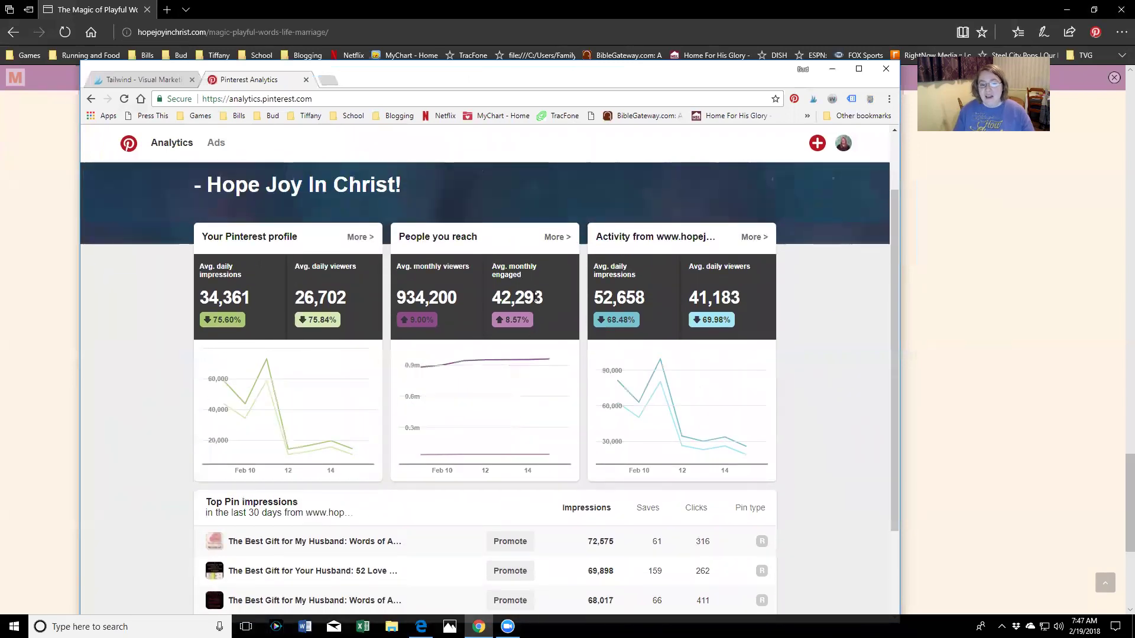
left_click(362, 236)
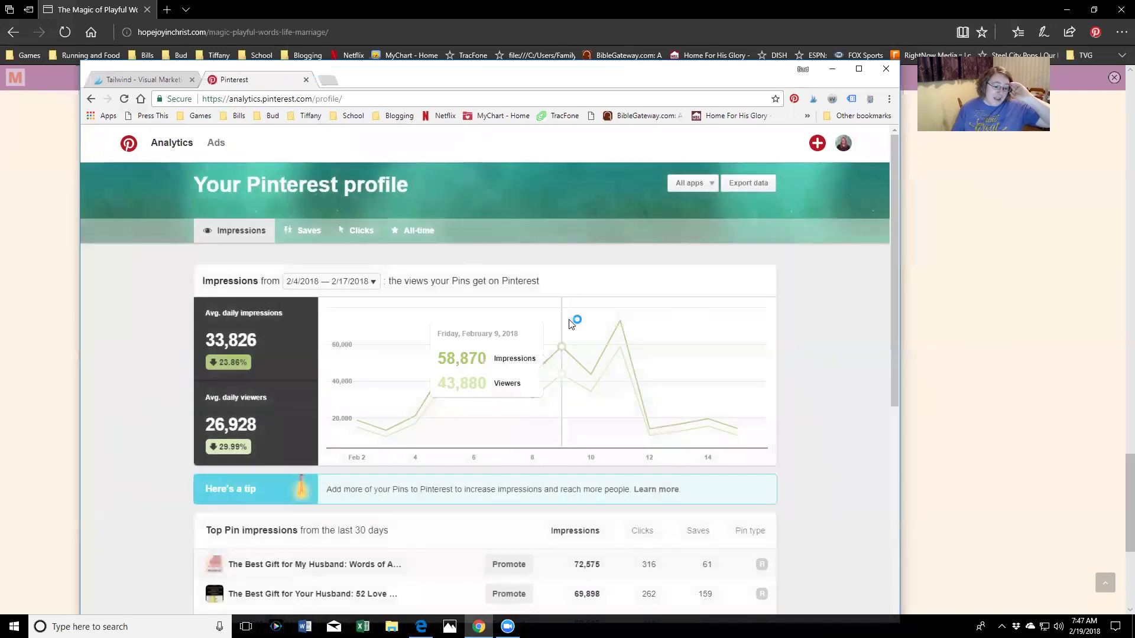
scroll(571, 322, "down", 3)
scroll(571, 324, "down", 1)
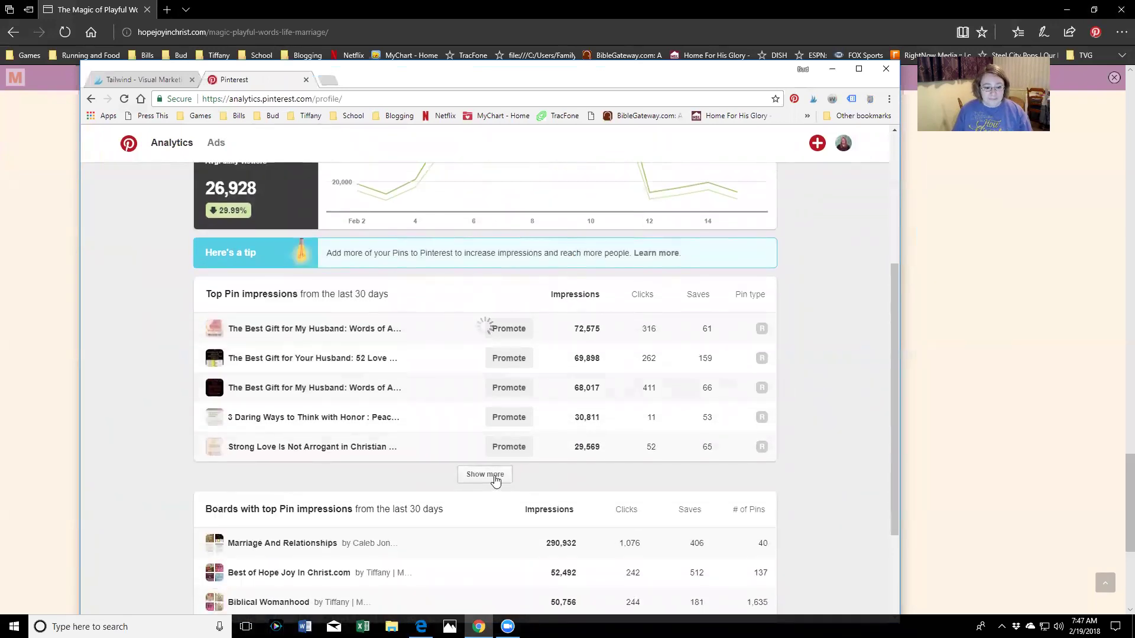
left_click(495, 476)
scroll(494, 475, "down", 3)
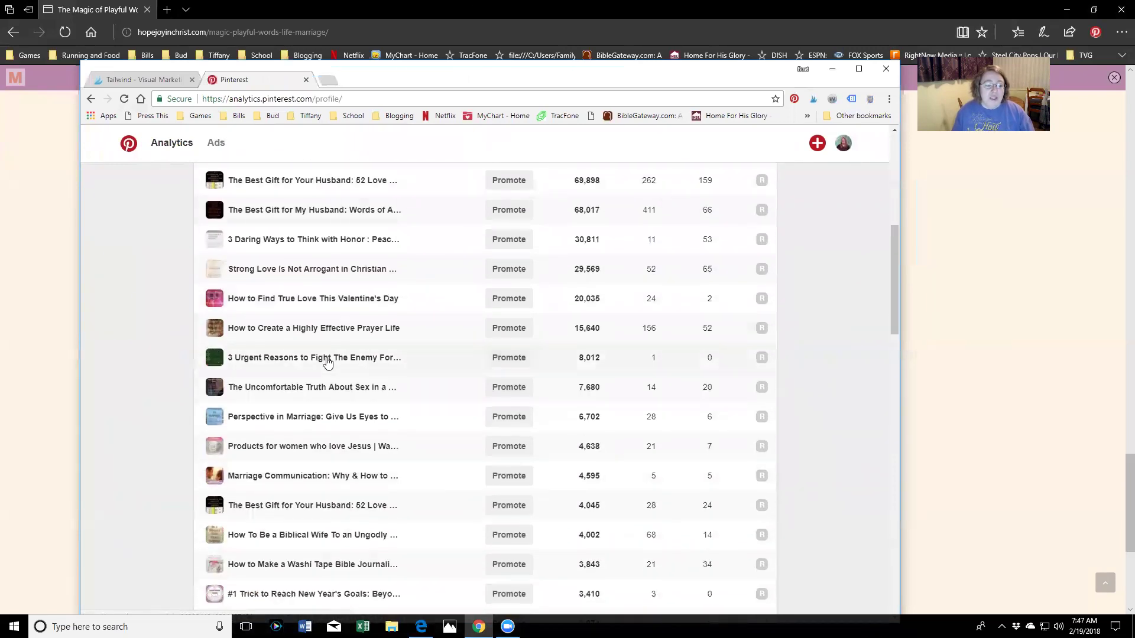
scroll(569, 310, "up", 3)
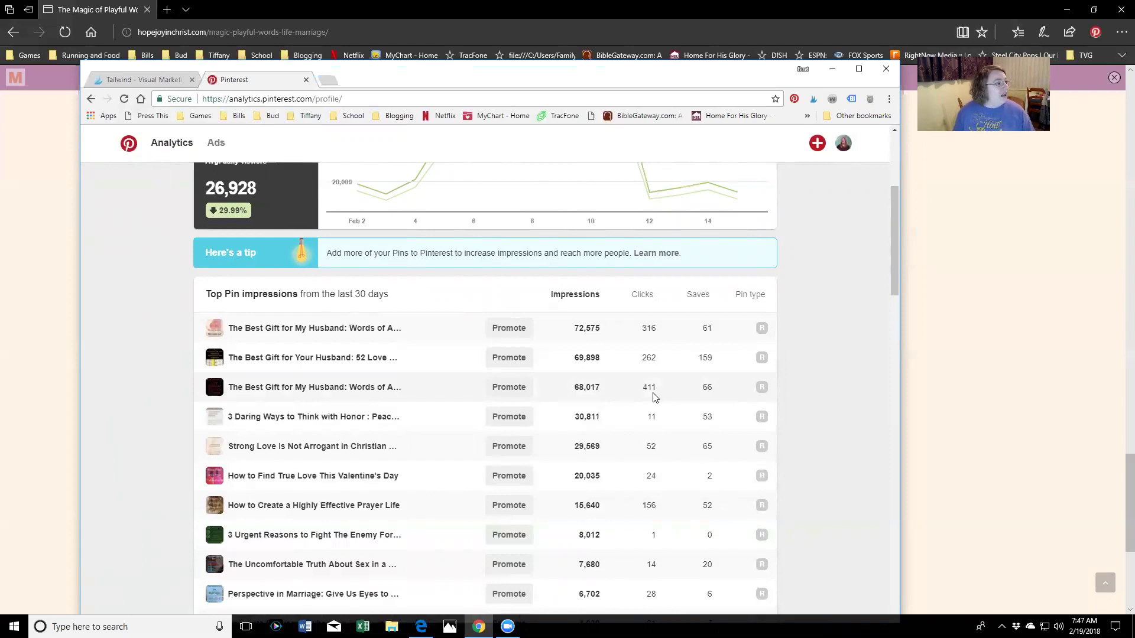
Step: Open the How to Create a Highly Effective Prayer Life pin from the Top Pin impressions list in a new tab
scroll(654, 398, "down", 1)
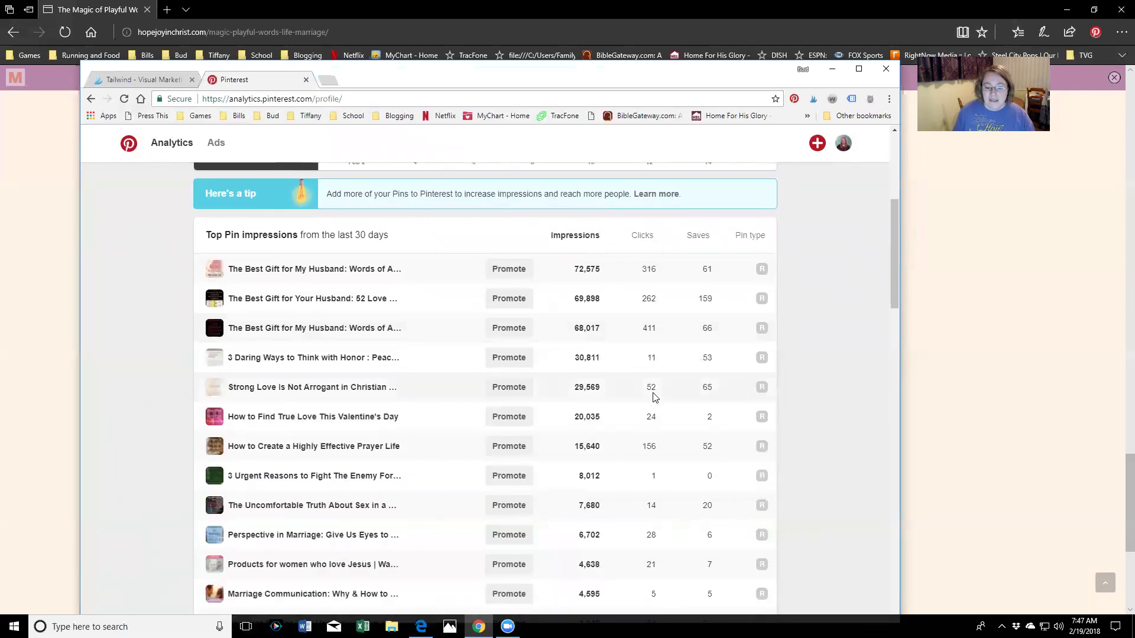
scroll(654, 290, "up", 1)
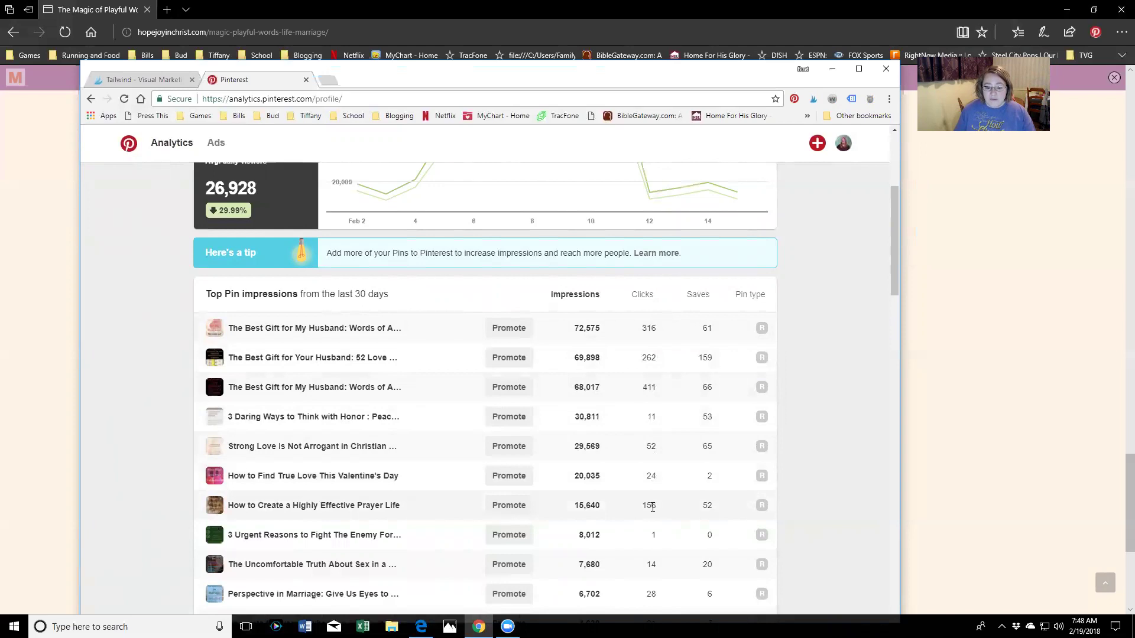
right_click(264, 507)
left_click(329, 406)
Step: Review the rest of the Top Pin impressions list, then expand and examine the Boards with top Pin impressions list
scroll(658, 514, "down", 4)
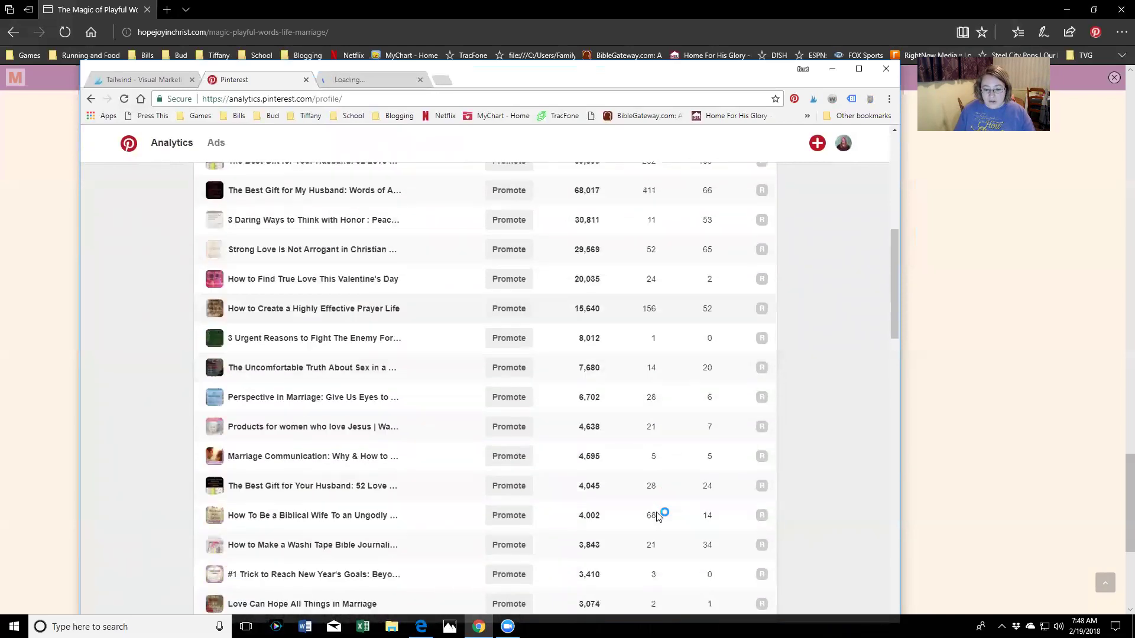
scroll(659, 516, "down", 1)
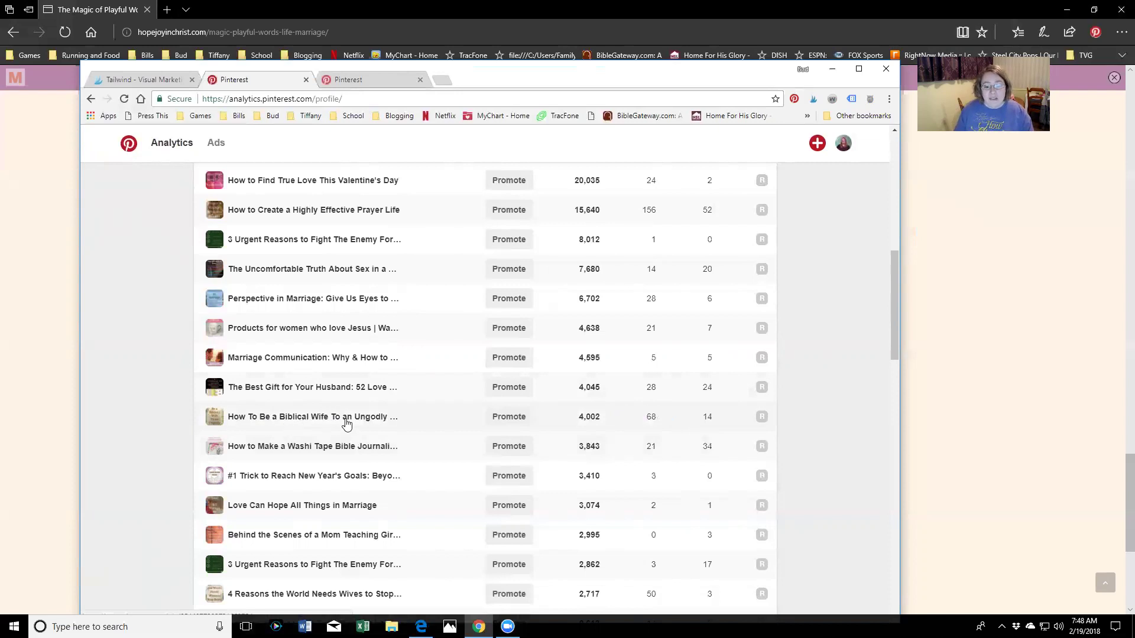
scroll(579, 436, "down", 5)
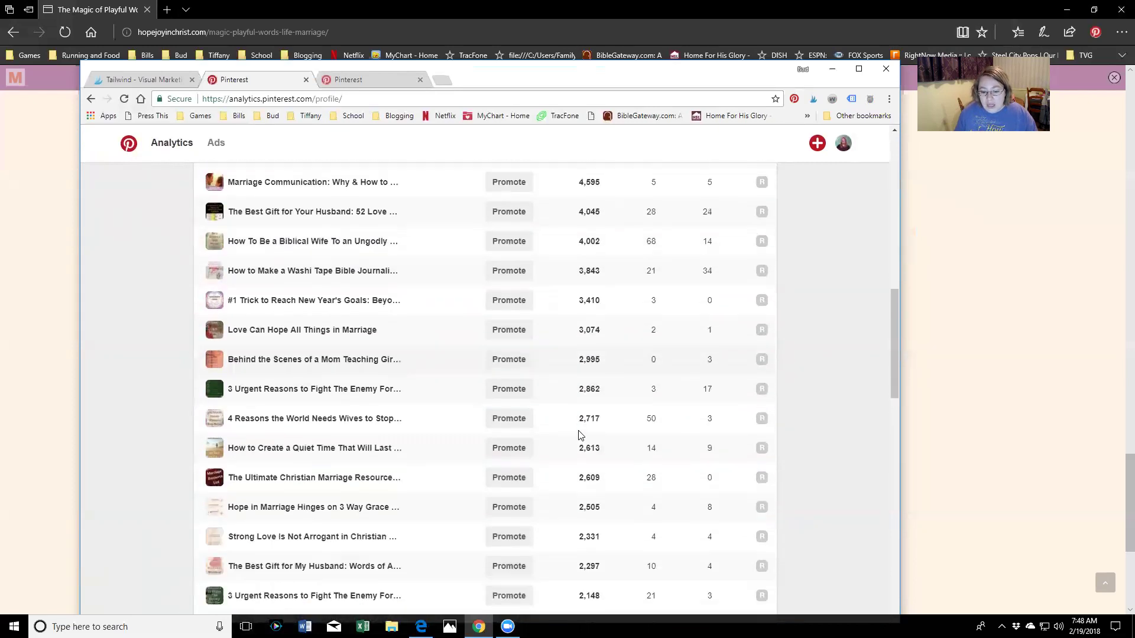
scroll(578, 436, "down", 7)
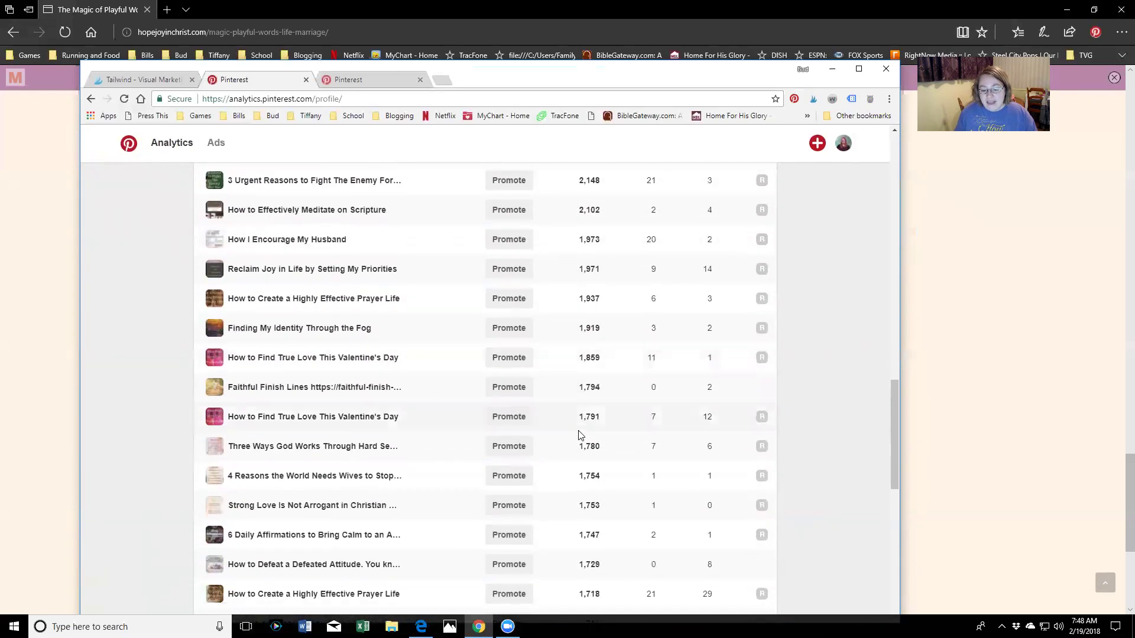
scroll(579, 435, "down", 5)
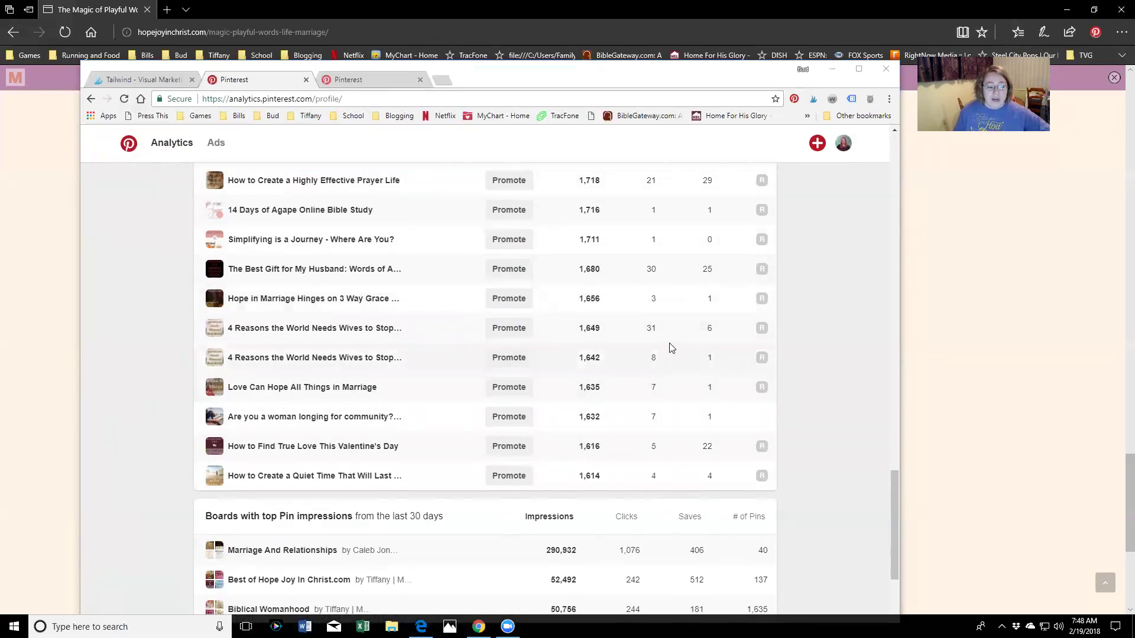
scroll(662, 355, "down", 3)
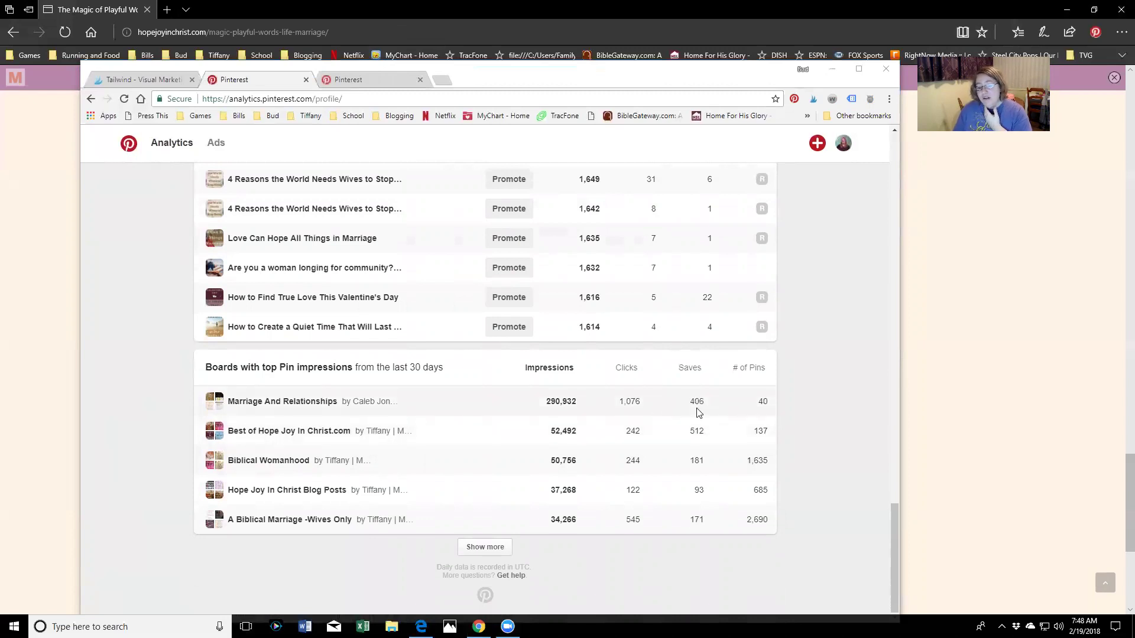
left_click(482, 550)
scroll(648, 499, "down", 4)
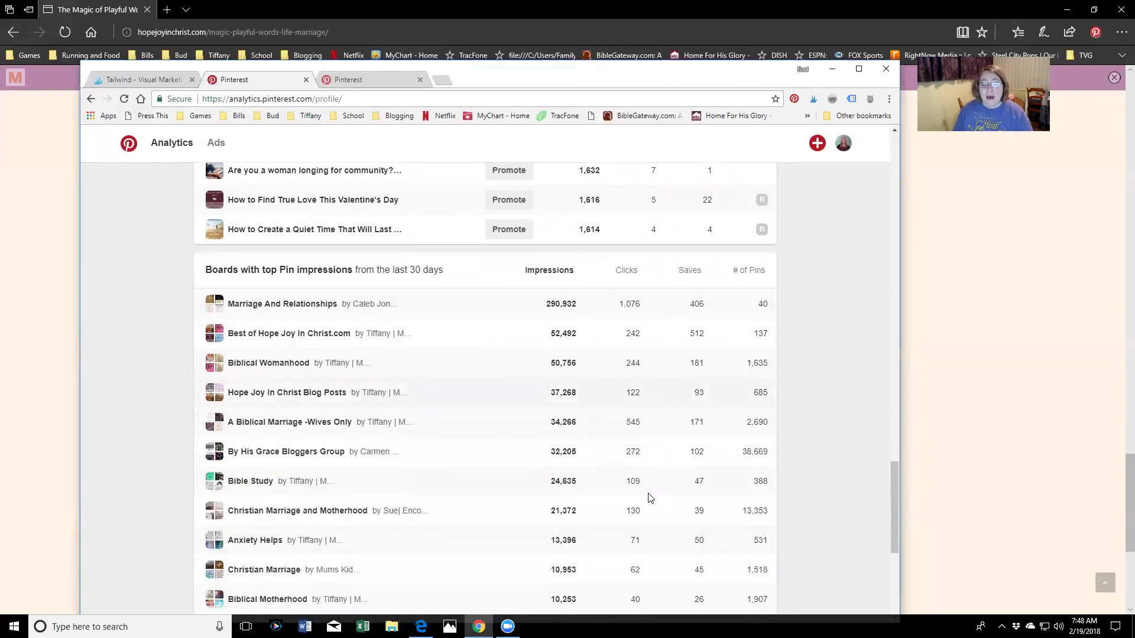
scroll(648, 498, "down", 3)
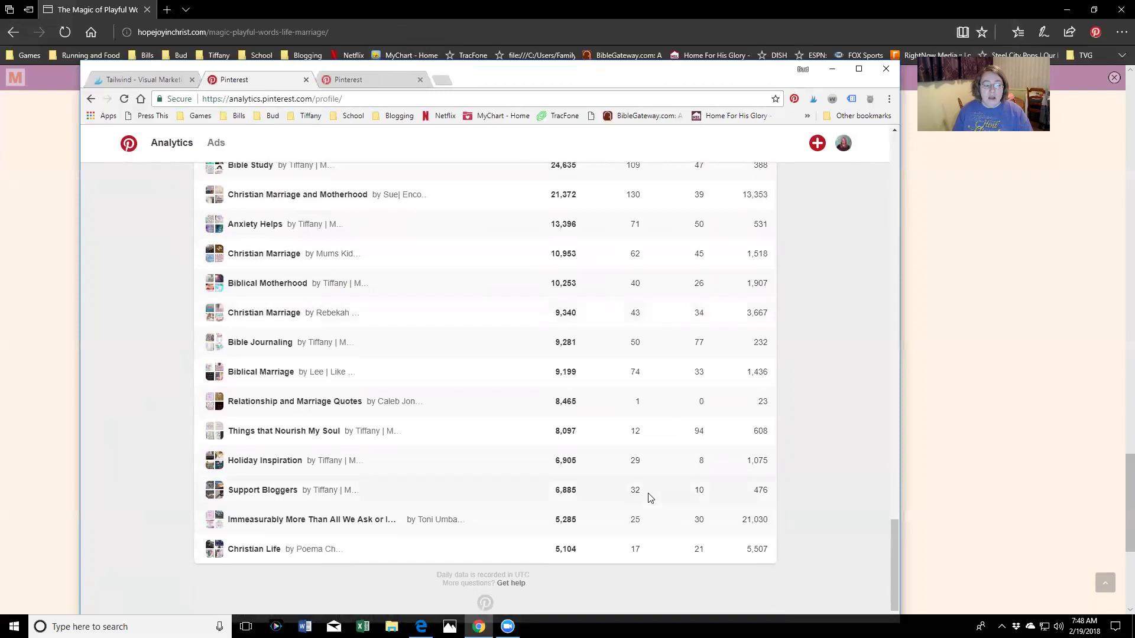
scroll(639, 532, "up", 1)
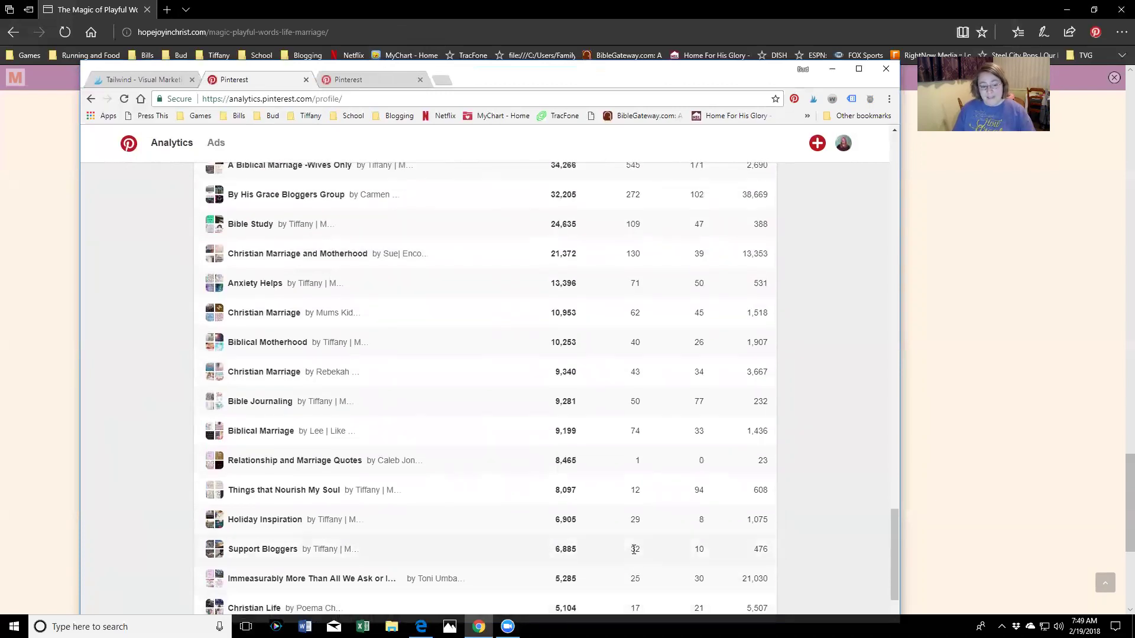
scroll(634, 549, "up", 15)
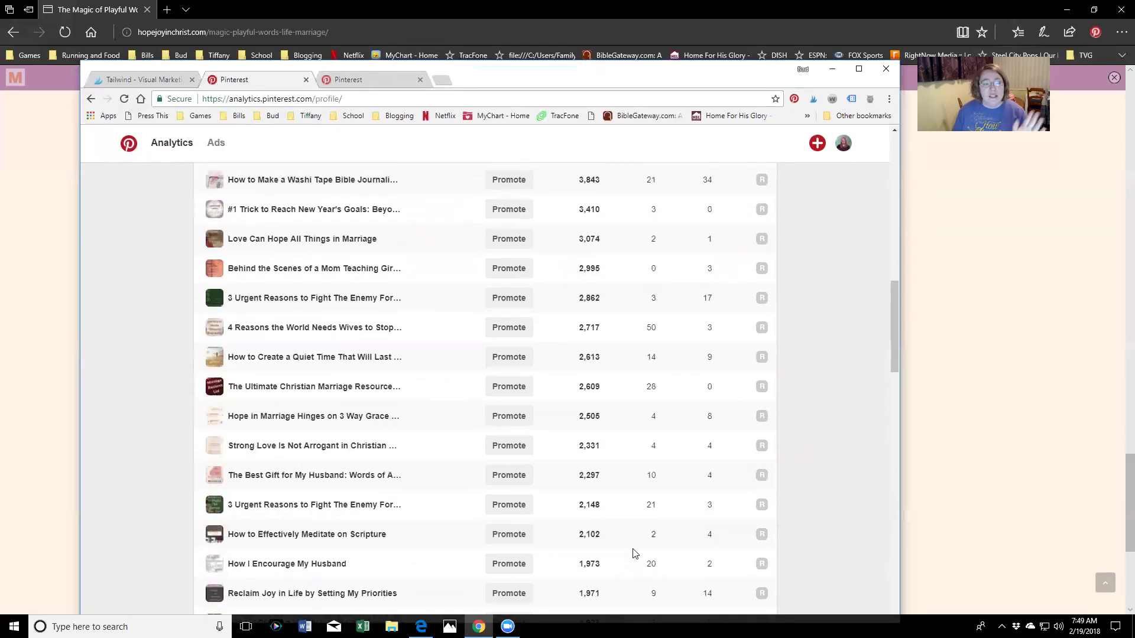
scroll(633, 552, "up", 8)
Step: Save the How to Create a Highly Effective Prayer Life pin to the Support Bloggers board and close its tab
left_click(372, 81)
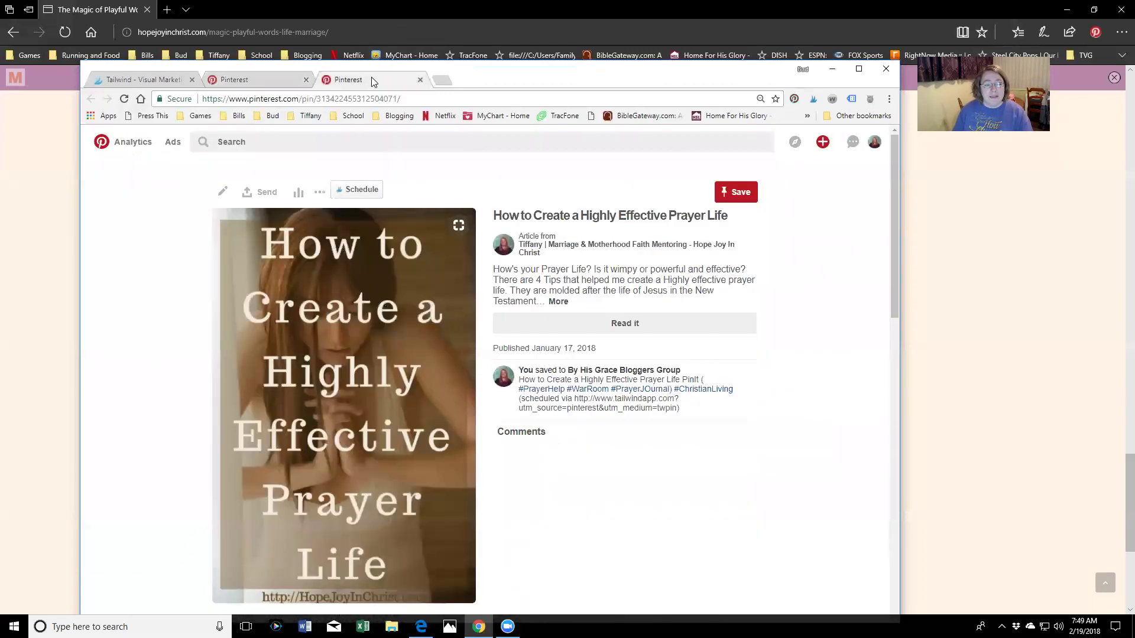
left_click(748, 195)
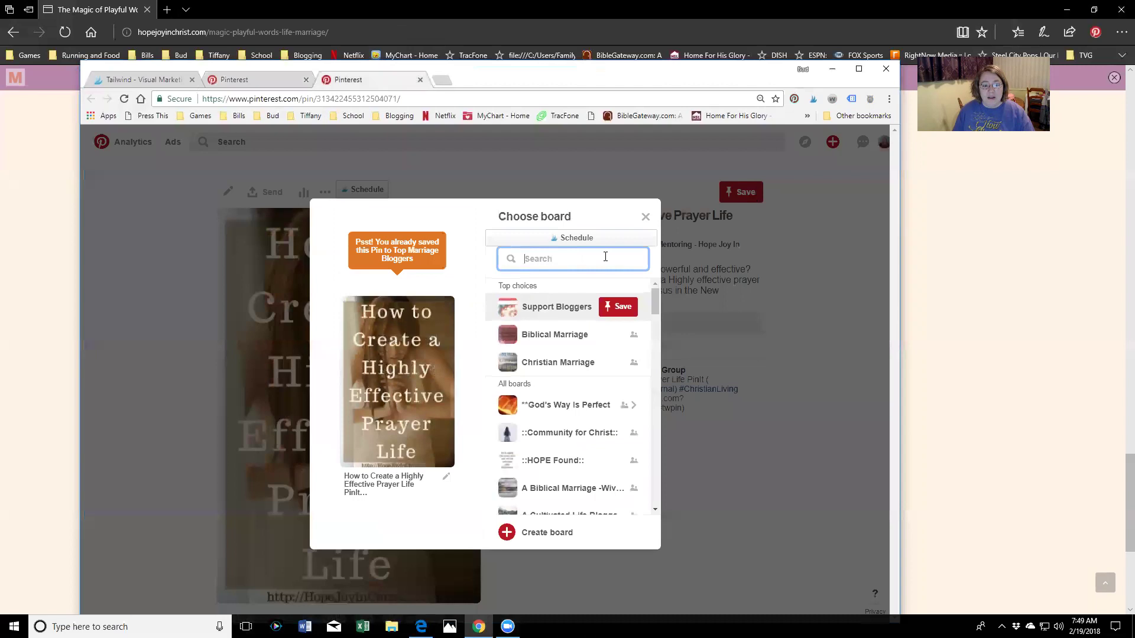
left_click(619, 307)
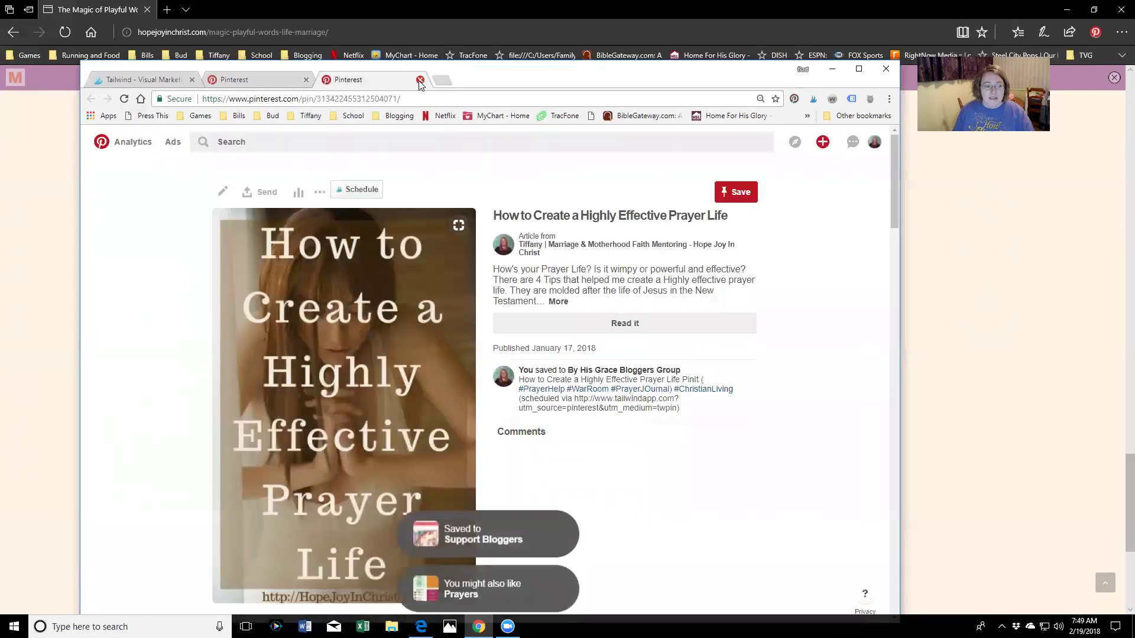
left_click(419, 80)
Step: Open the detailed website activity analytics from the analytics overview and expand its Top Pin impressions list
scroll(514, 349, "up", 3)
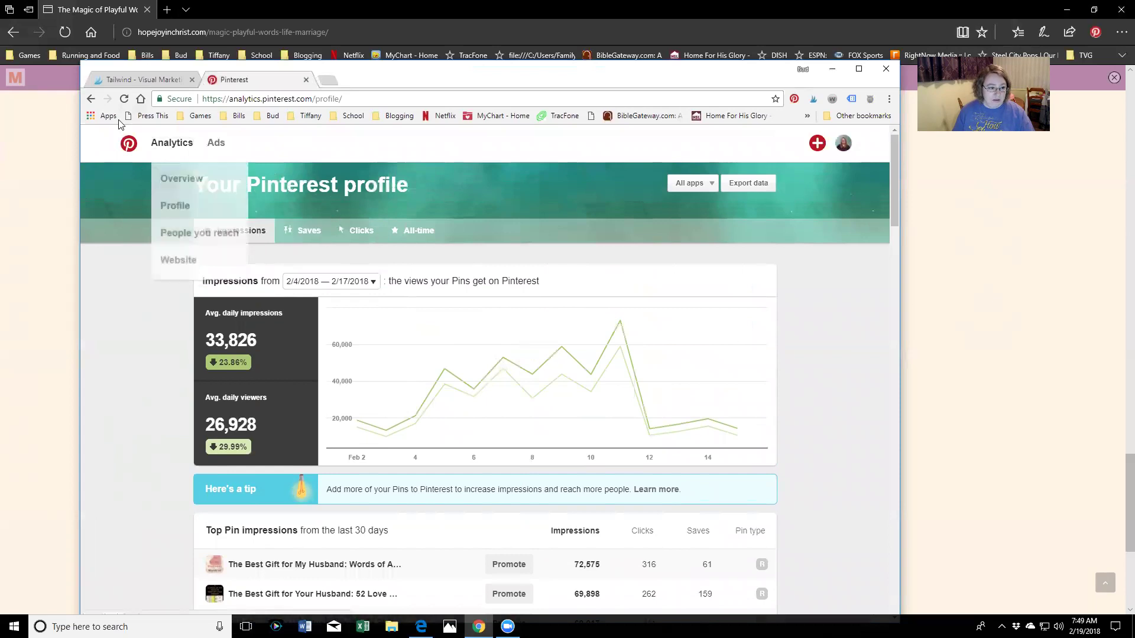
mouse_move(172, 142)
left_click(188, 178)
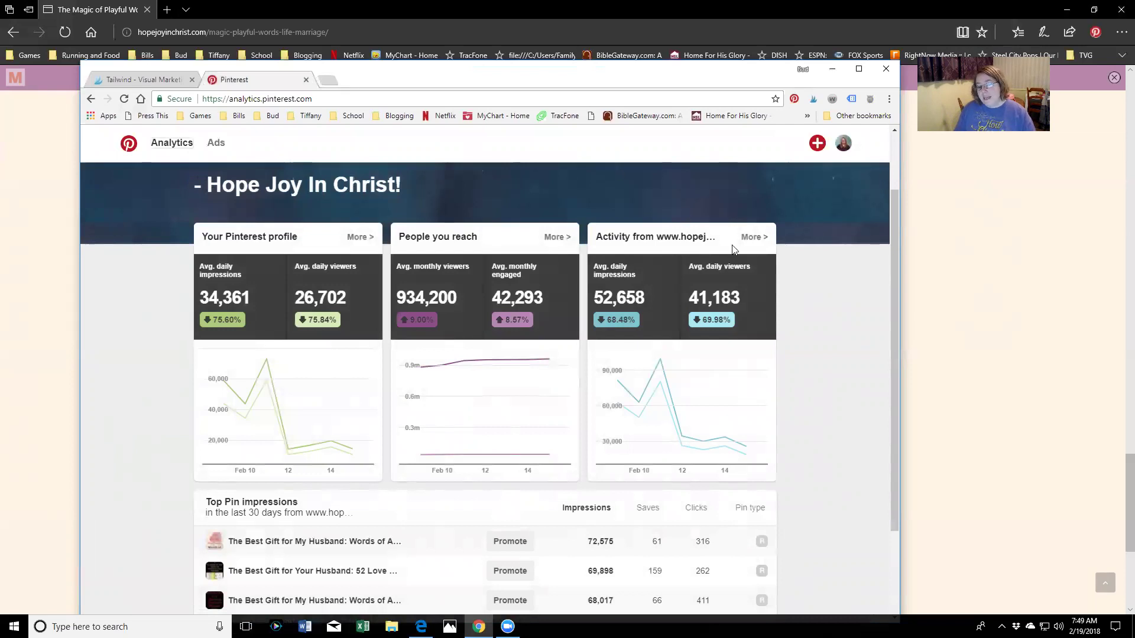
left_click(753, 238)
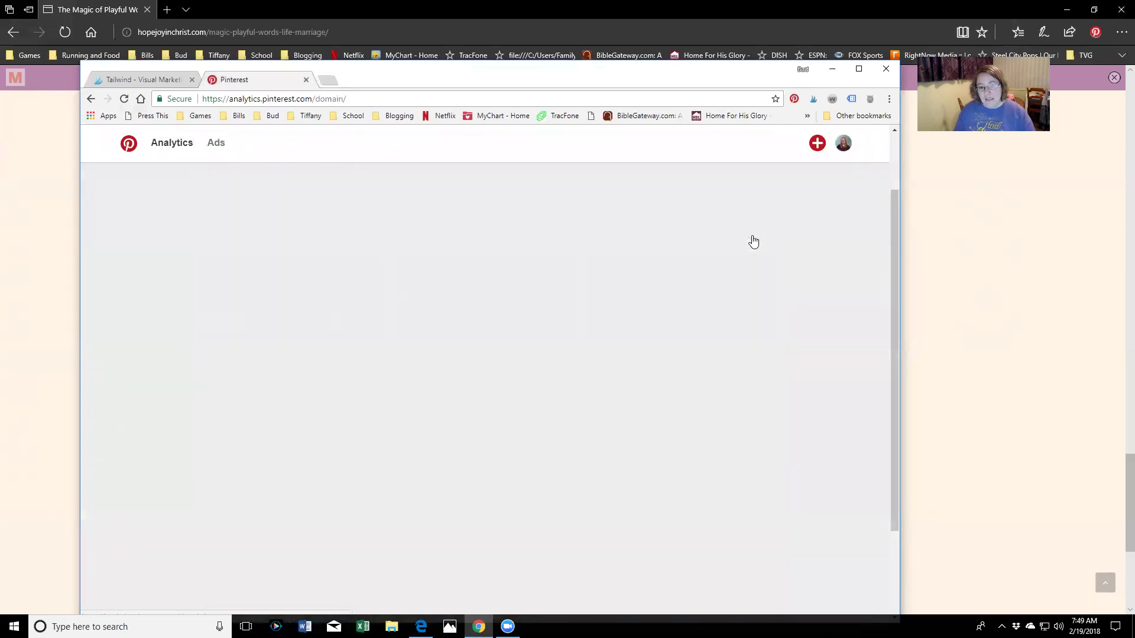
scroll(535, 400, "down", 3)
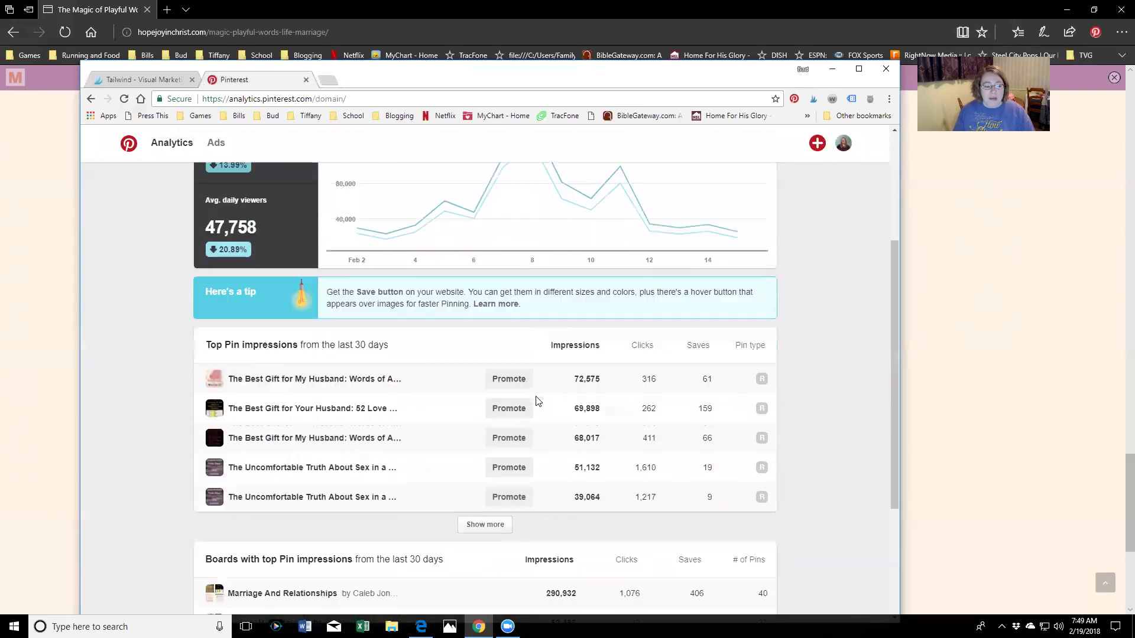
scroll(539, 402, "down", 1)
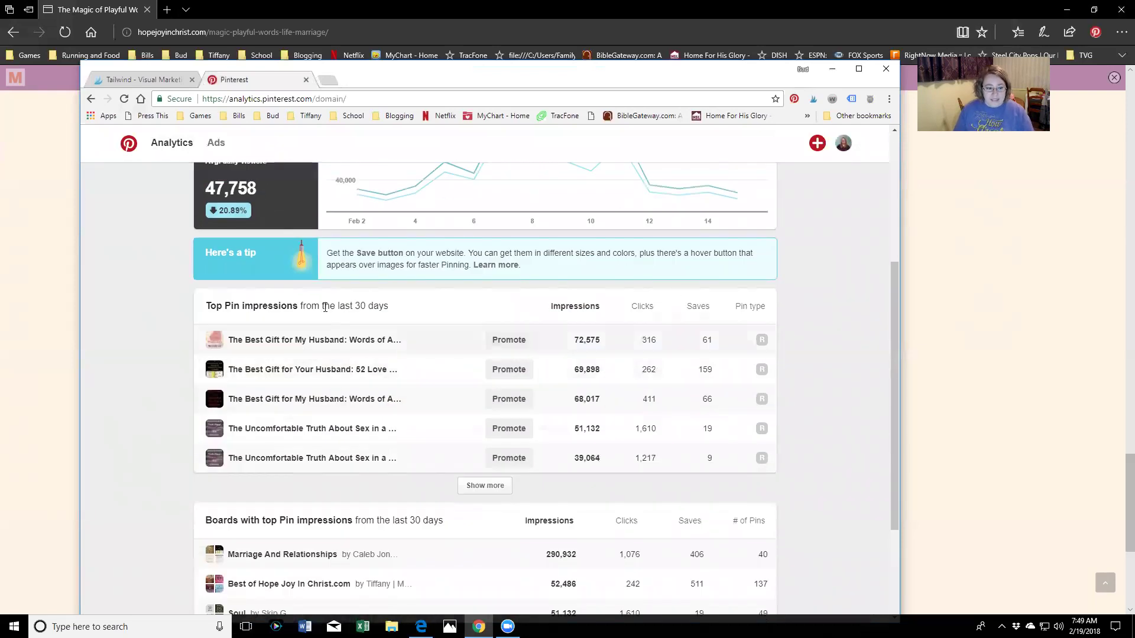
left_click(490, 491)
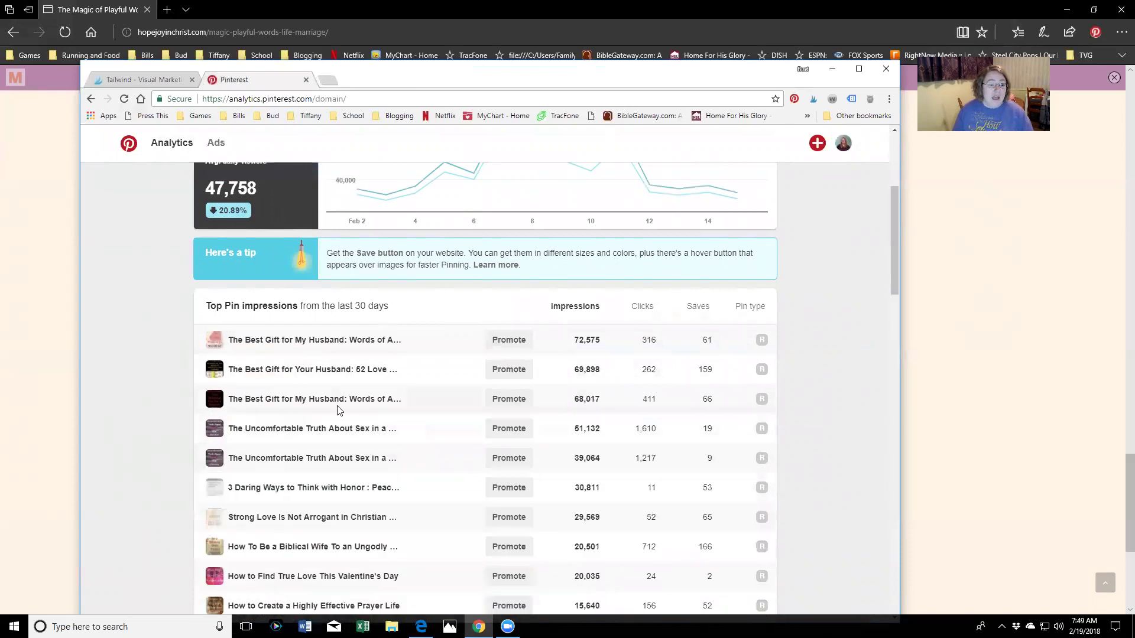
Step: Open the two highest-ranked The Uncomfortable Truth About Sex pins and the 712-click How To Be a Biblical Wife pin in new tabs
scroll(307, 352, "down", 2)
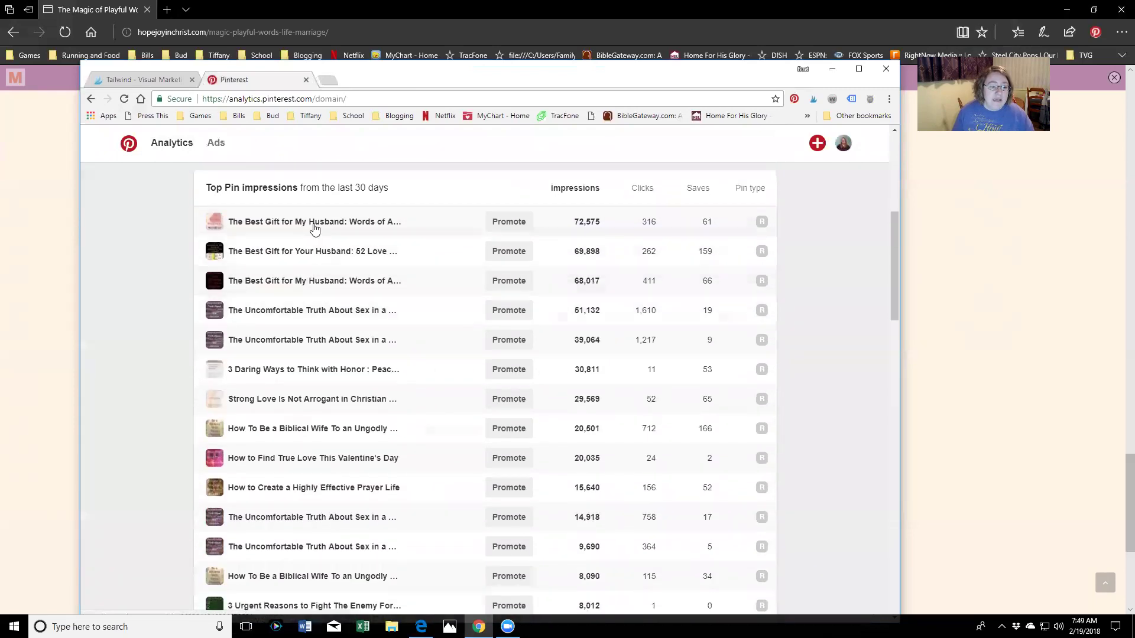
scroll(644, 254, "up", 1)
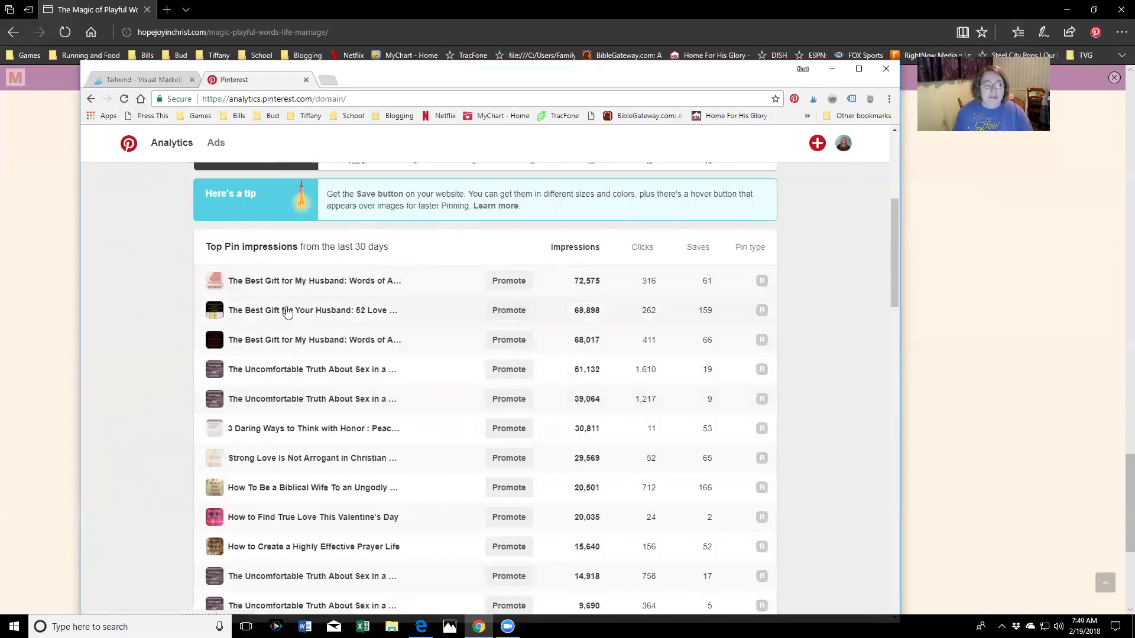
right_click(264, 368)
left_click(289, 381)
right_click(259, 400)
left_click(296, 410)
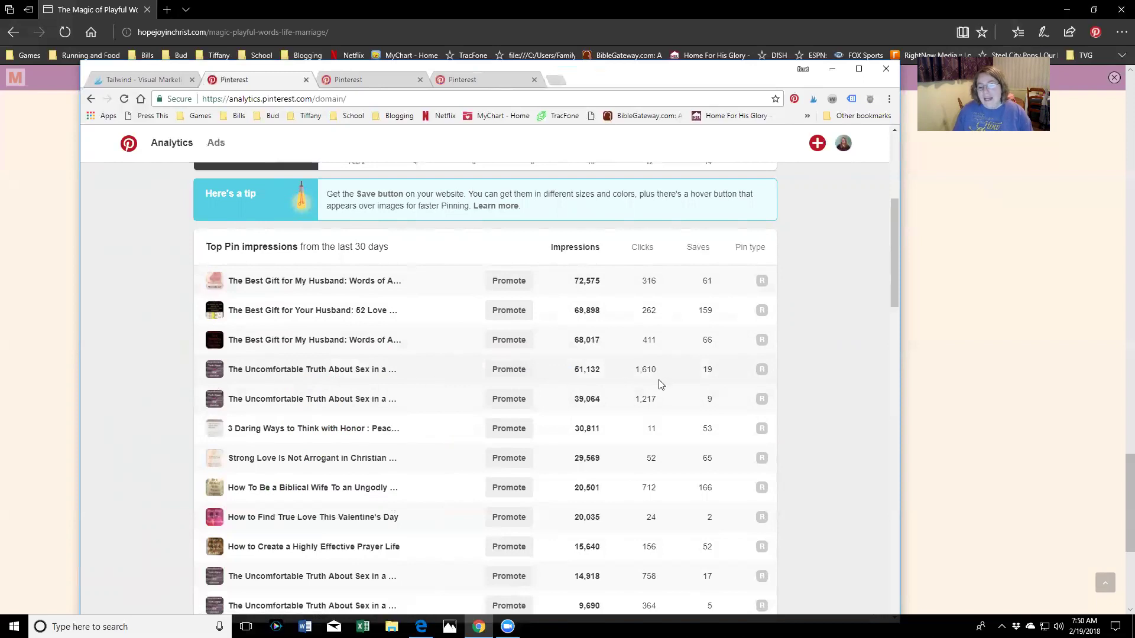
scroll(652, 393, "down", 1)
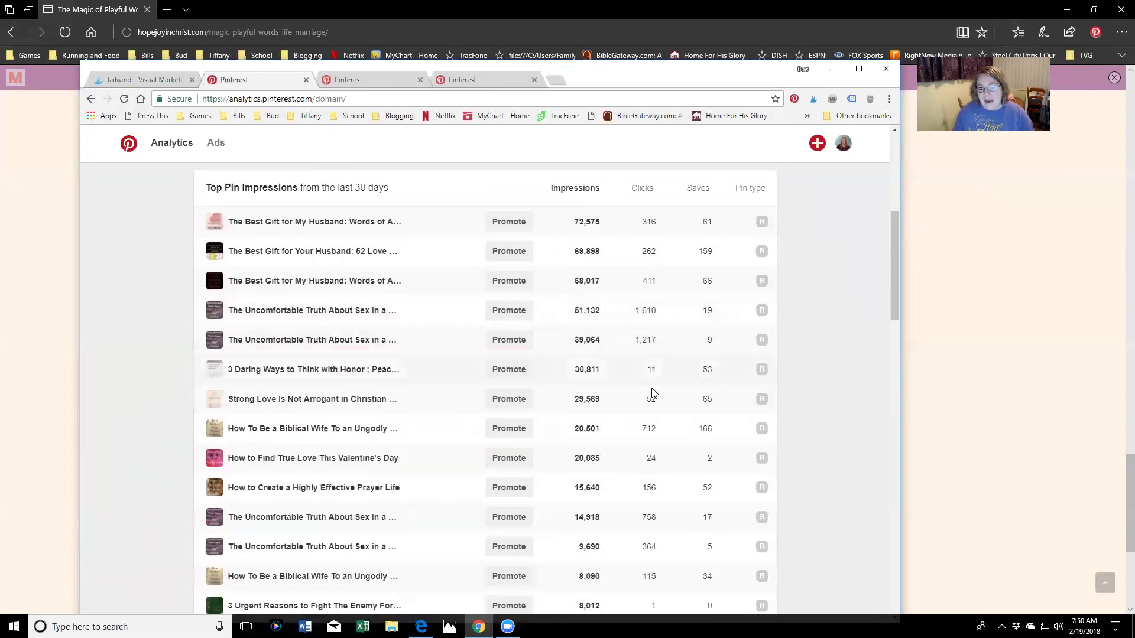
right_click(257, 435)
left_click(405, 440)
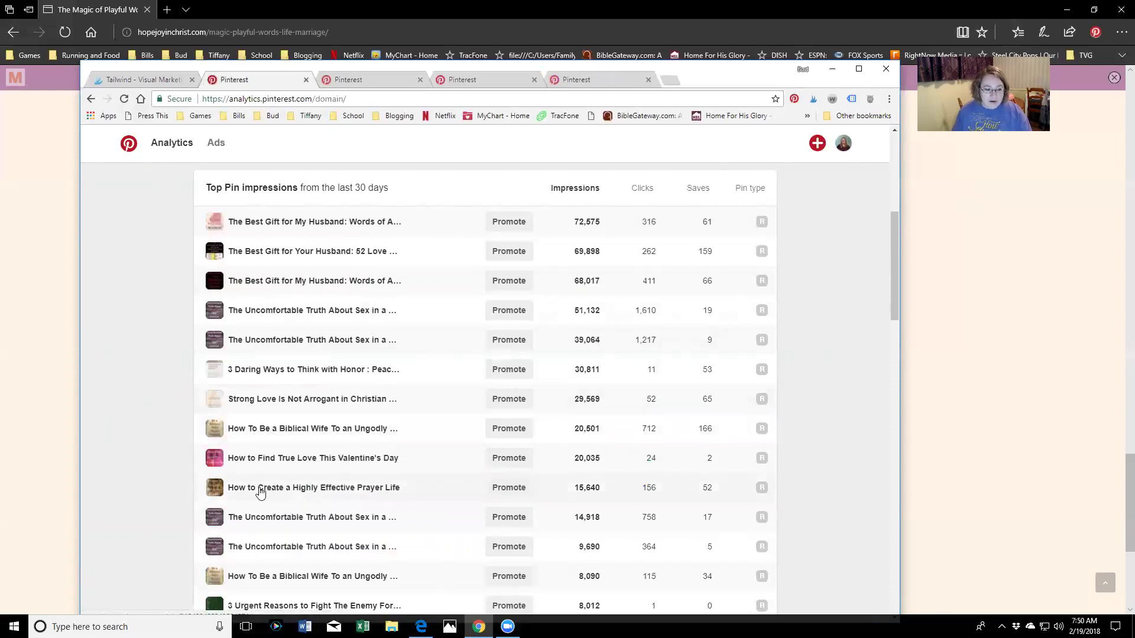
Step: Open the How to Create a Highly Effective Prayer Life pin and the two Uncomfortable Truth pins listed below it in new tabs
scroll(272, 484, "down", 1)
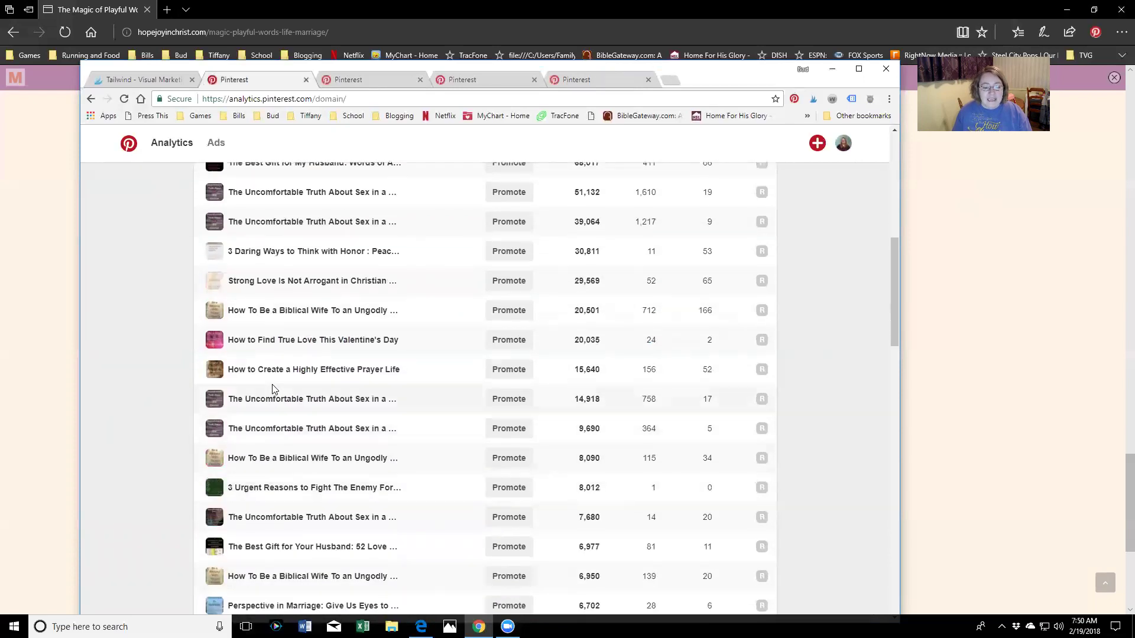
right_click(263, 371)
left_click(294, 377)
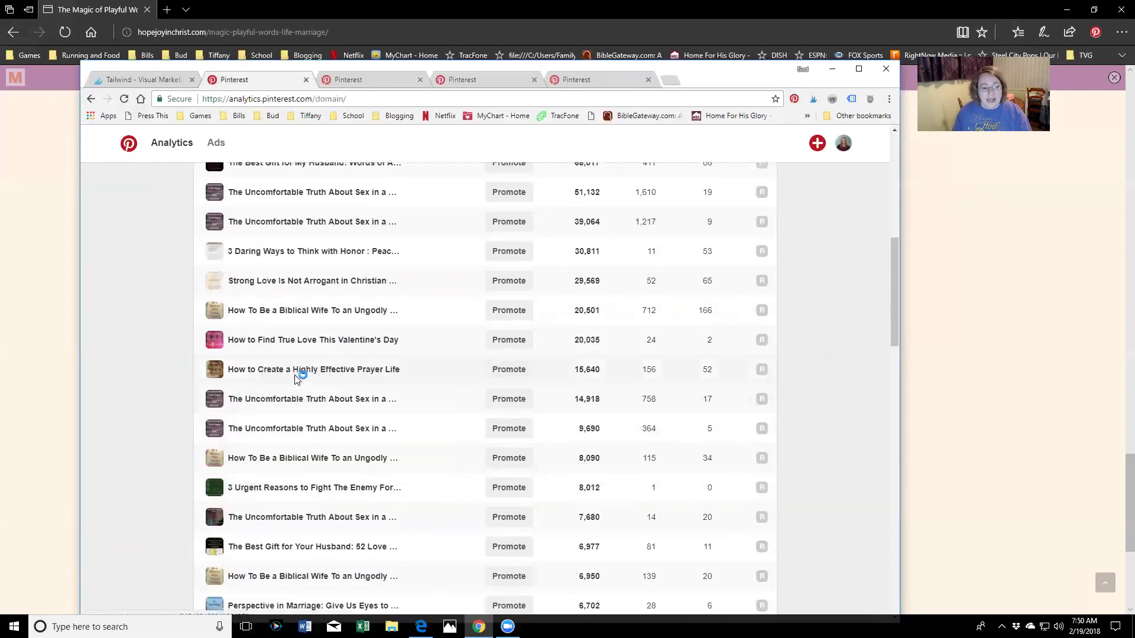
right_click(266, 398)
left_click(299, 405)
right_click(272, 428)
left_click(322, 436)
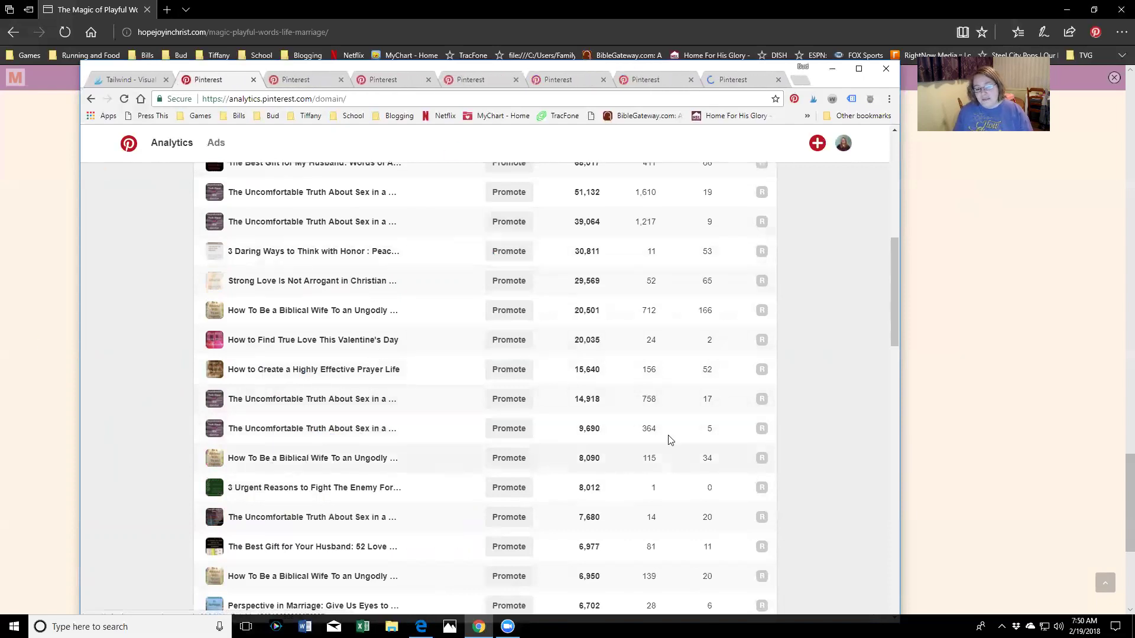
Step: Open the How To Be a Biblical Wife pins with 115 and 139 clicks and the 168-click Uncomfortable Truth pin in new tabs
right_click(251, 459)
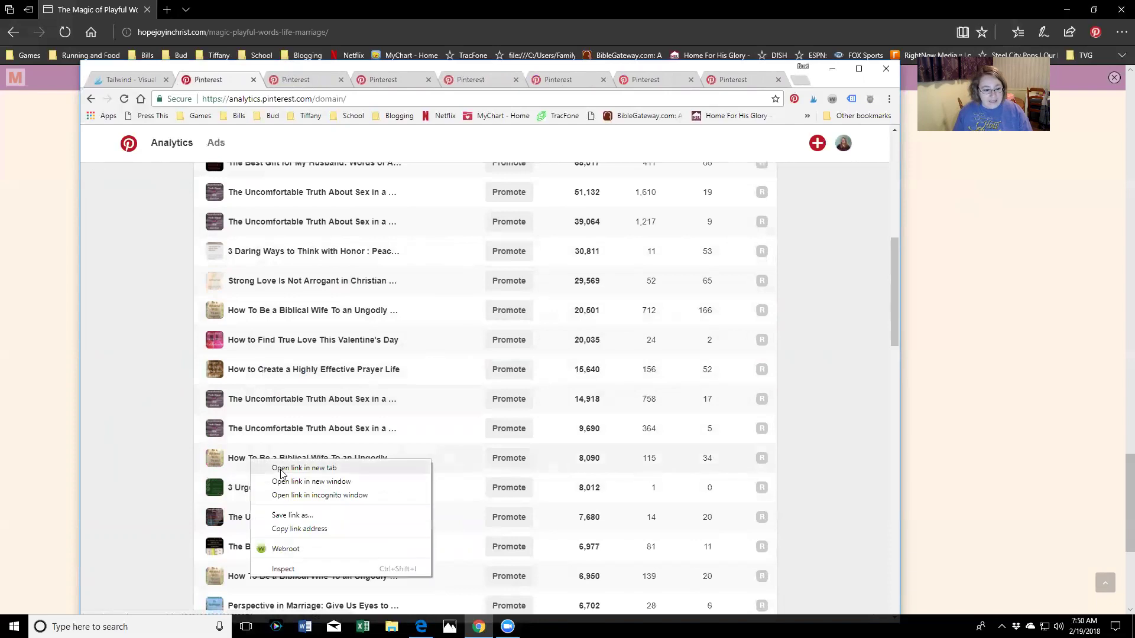
left_click(281, 468)
scroll(289, 471, "down", 3)
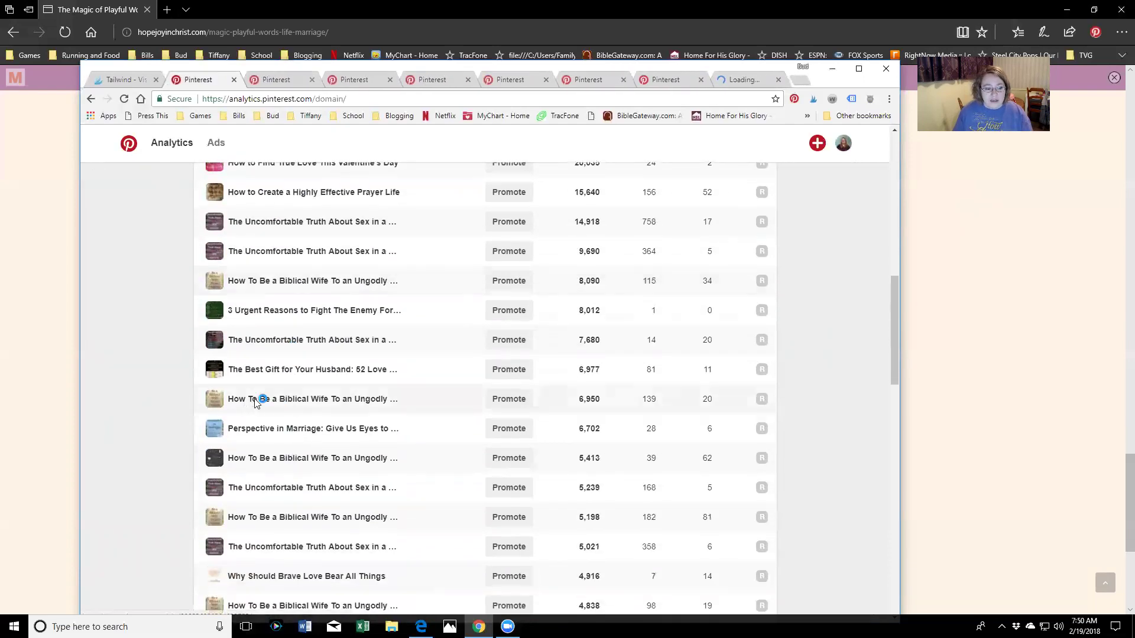
right_click(256, 402)
left_click(301, 410)
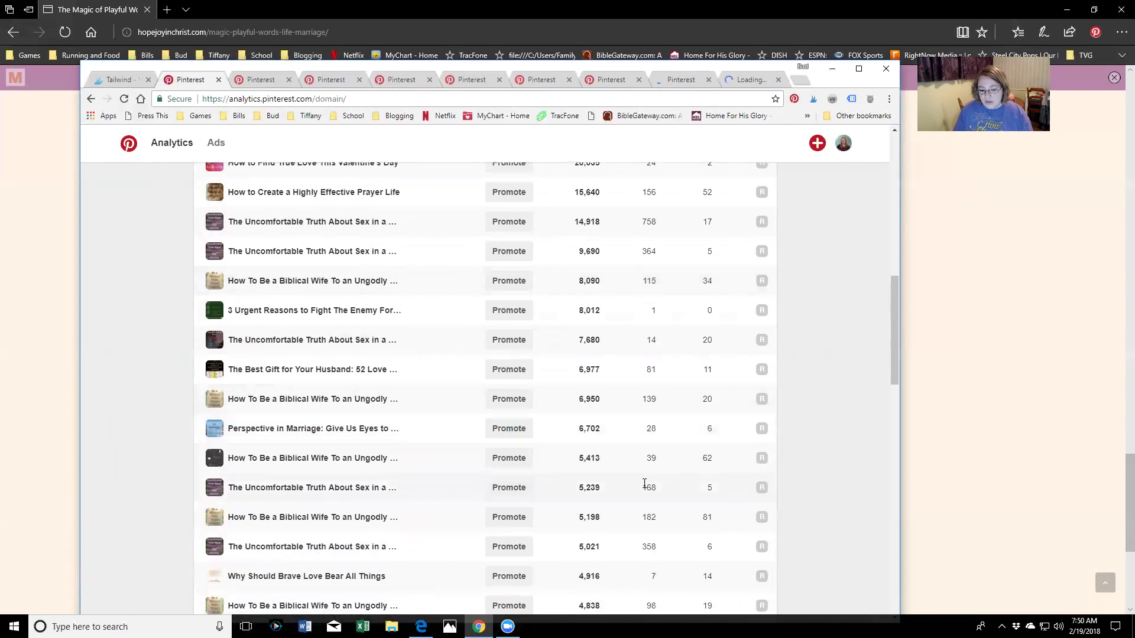
right_click(255, 492)
left_click(278, 499)
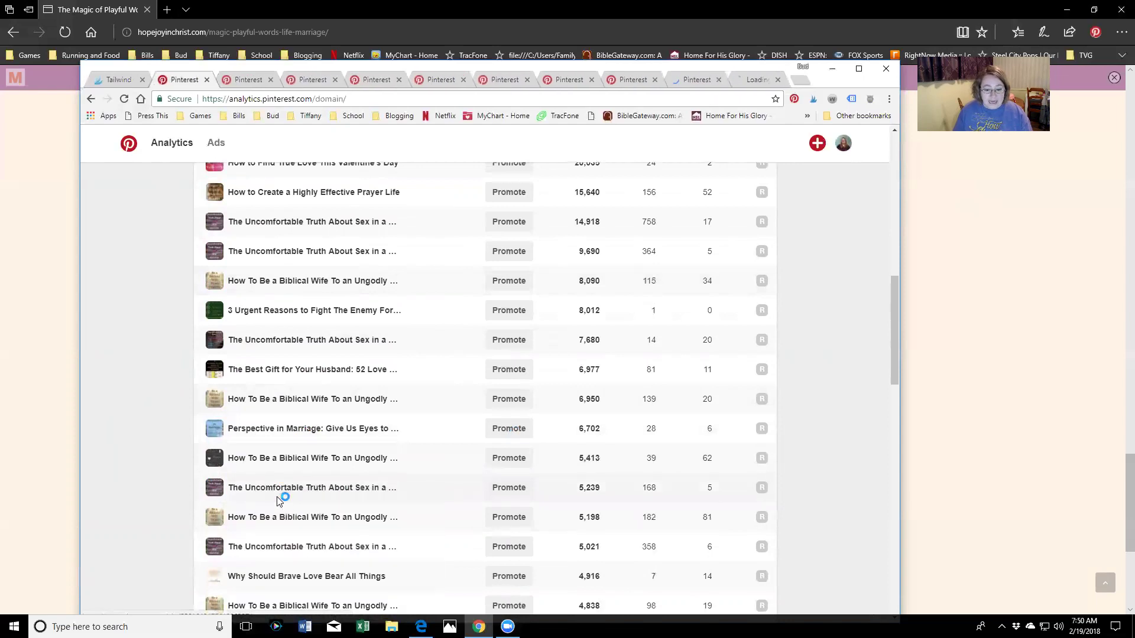
Step: Open the 182-click How To Be a Biblical Wife pin and the 358-click Uncomfortable Truth pin in new tabs
right_click(253, 520)
left_click(299, 411)
scroll(279, 443, "down", 2)
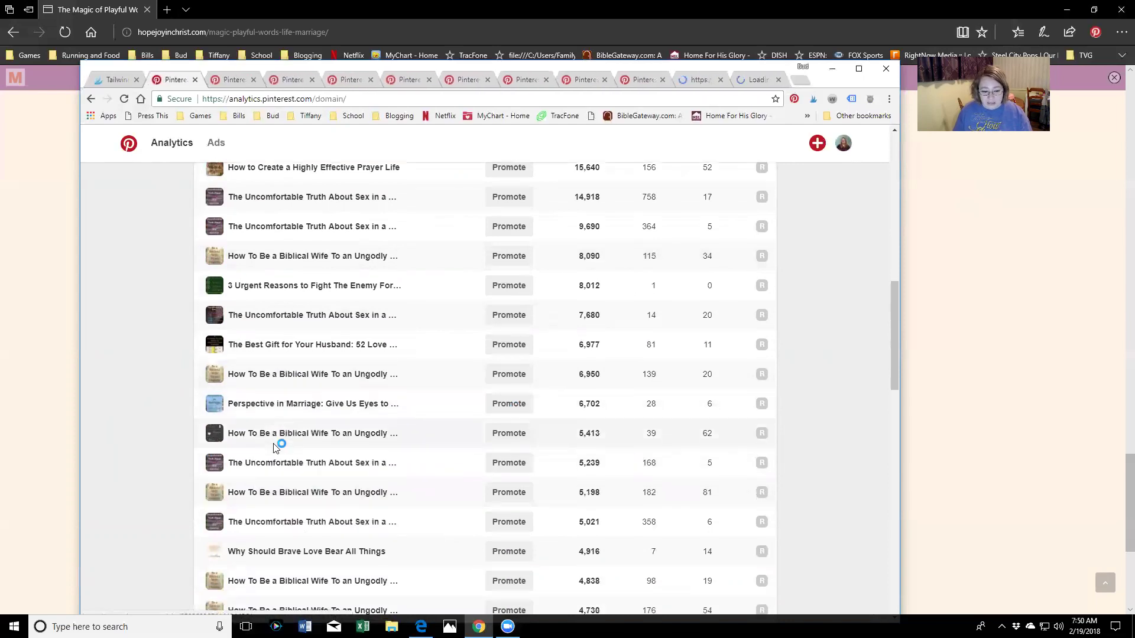
right_click(258, 431)
left_click(292, 436)
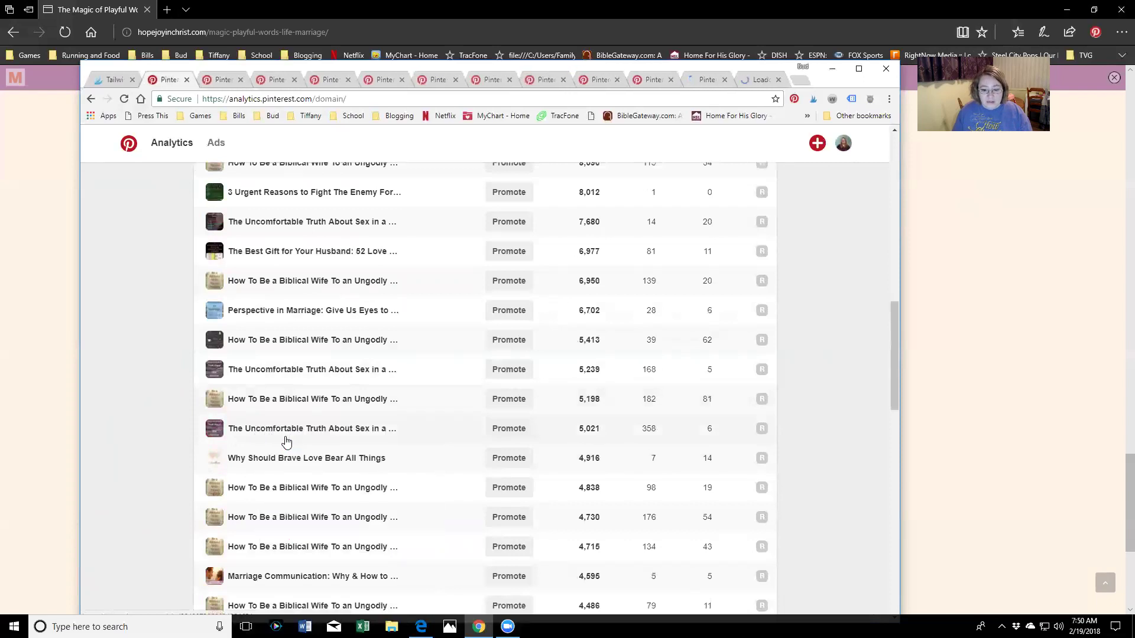
Step: Open the How To Be a Biblical Wife pins with 176 and 102 clicks in new tabs
scroll(284, 408, "down", 2)
right_click(284, 405)
left_click(303, 412)
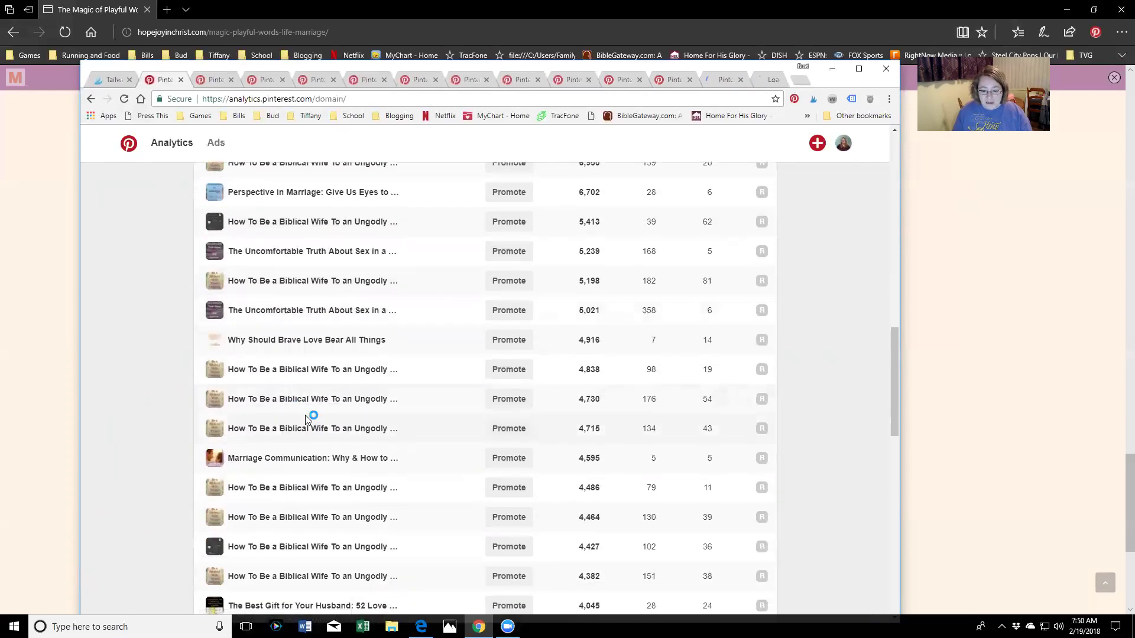
scroll(277, 436, "down", 1)
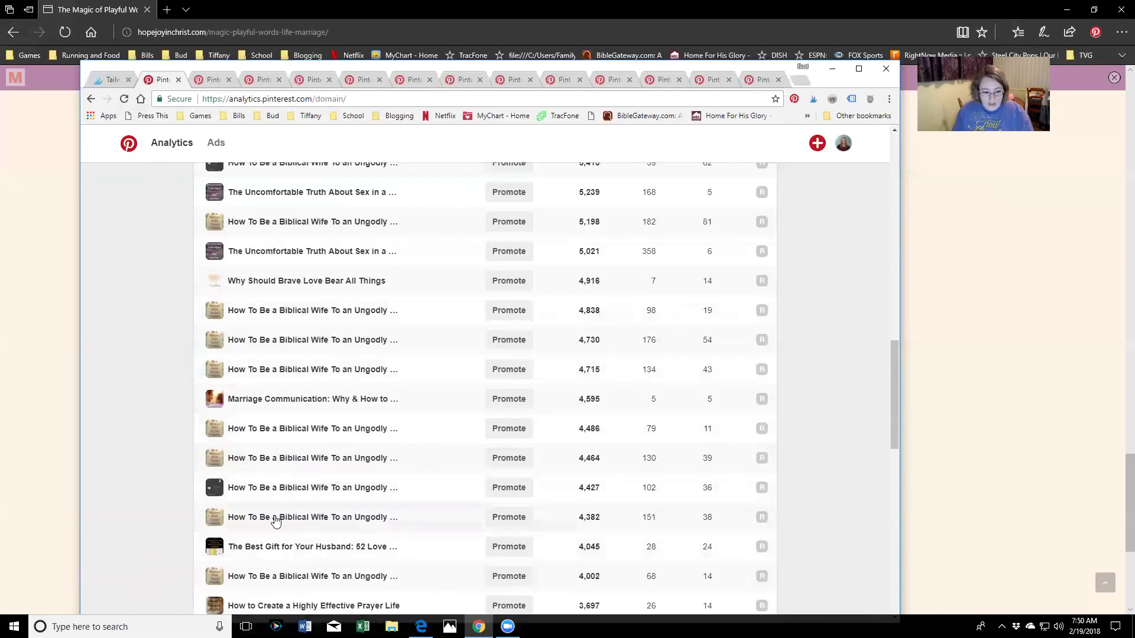
right_click(273, 486)
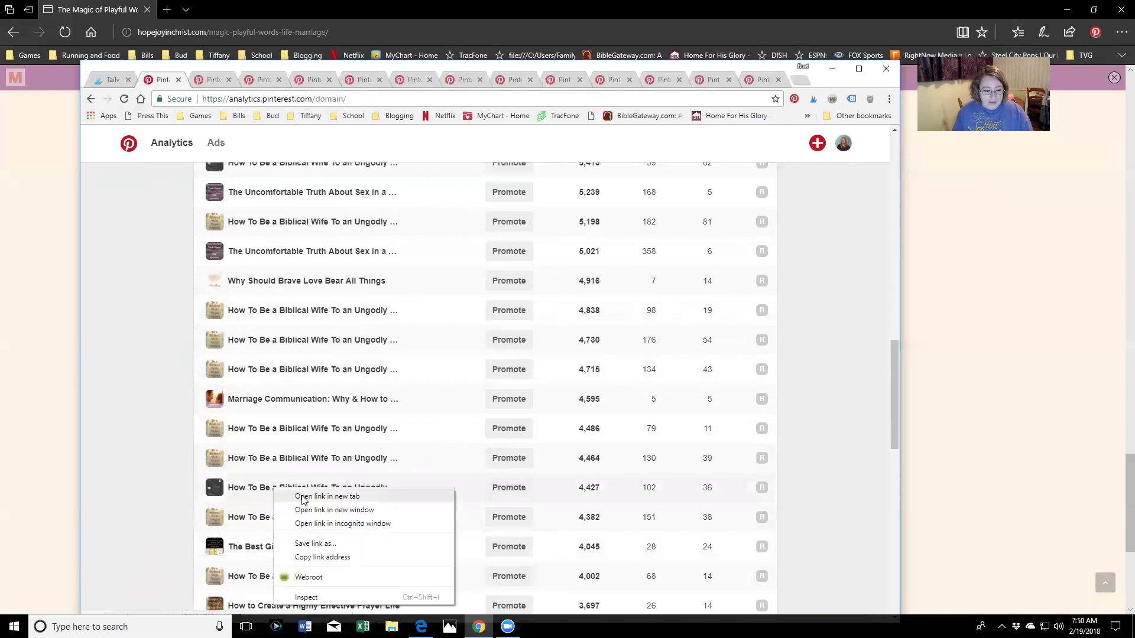
left_click(301, 498)
Step: Review the rest of the top Pin impressions list and the boards with top Pin impressions
scroll(303, 501, "down", 1)
scroll(304, 501, "down", 5)
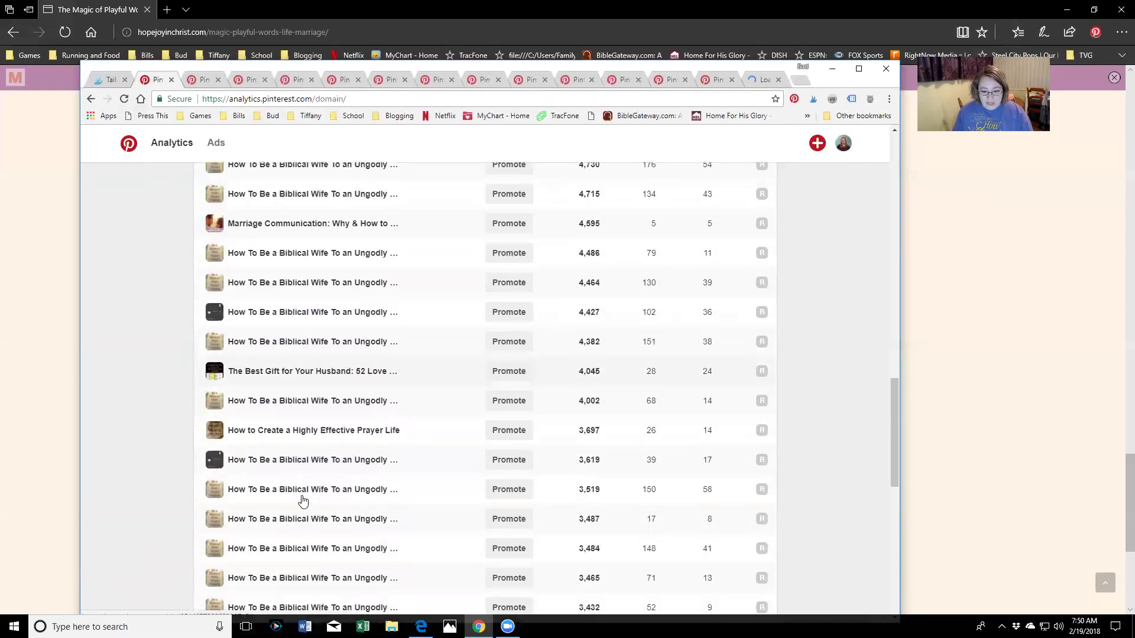
scroll(301, 494, "down", 1)
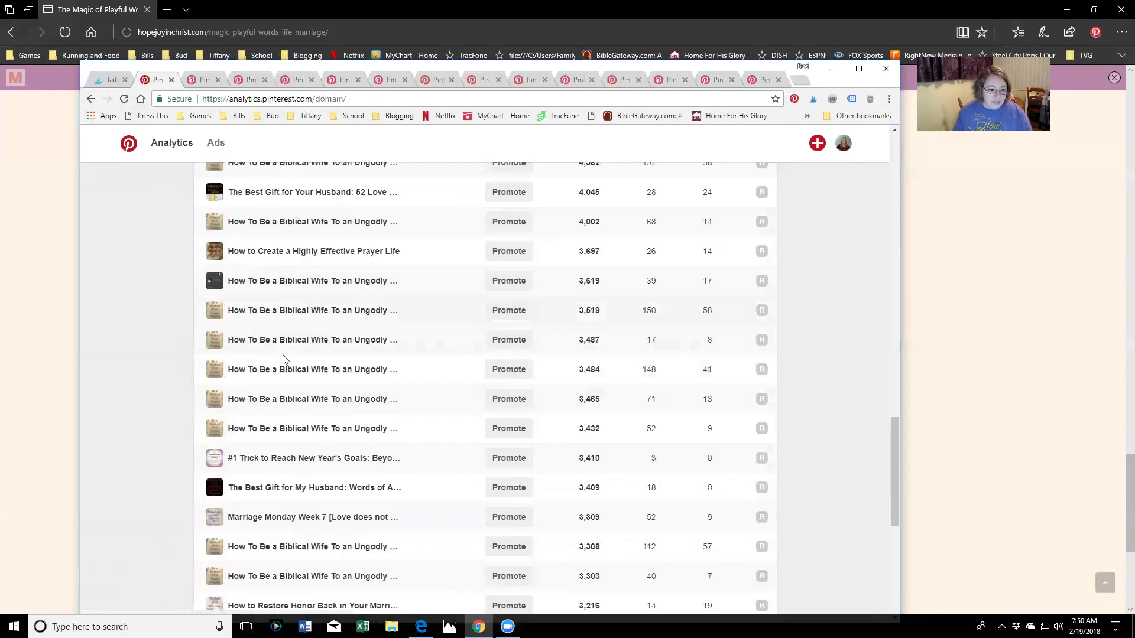
scroll(316, 355, "down", 3)
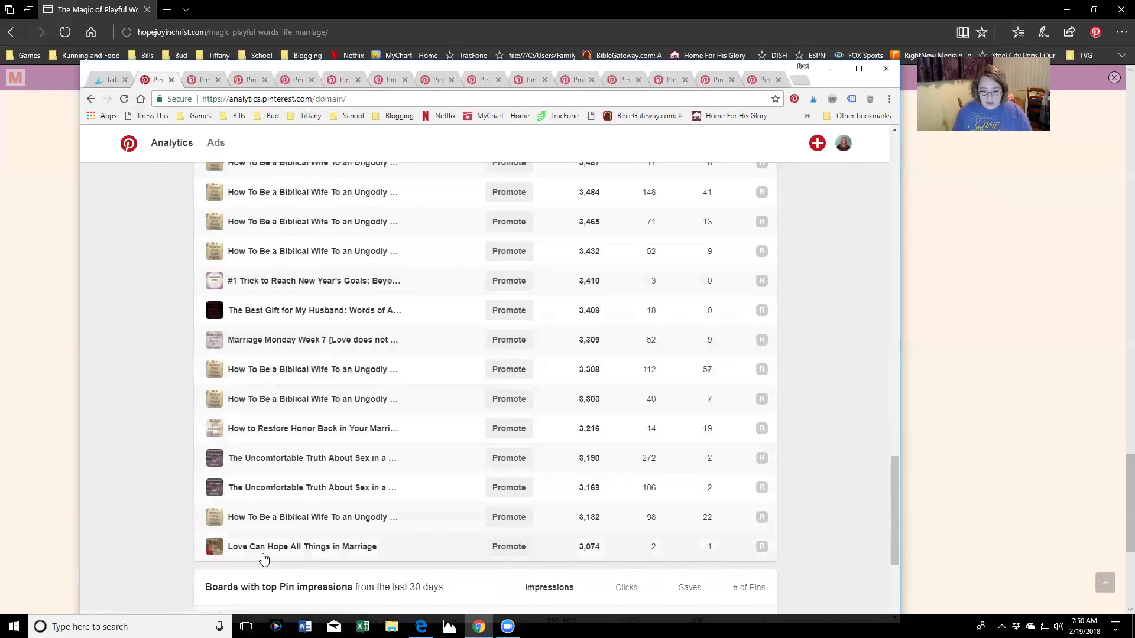
scroll(473, 471, "down", 4)
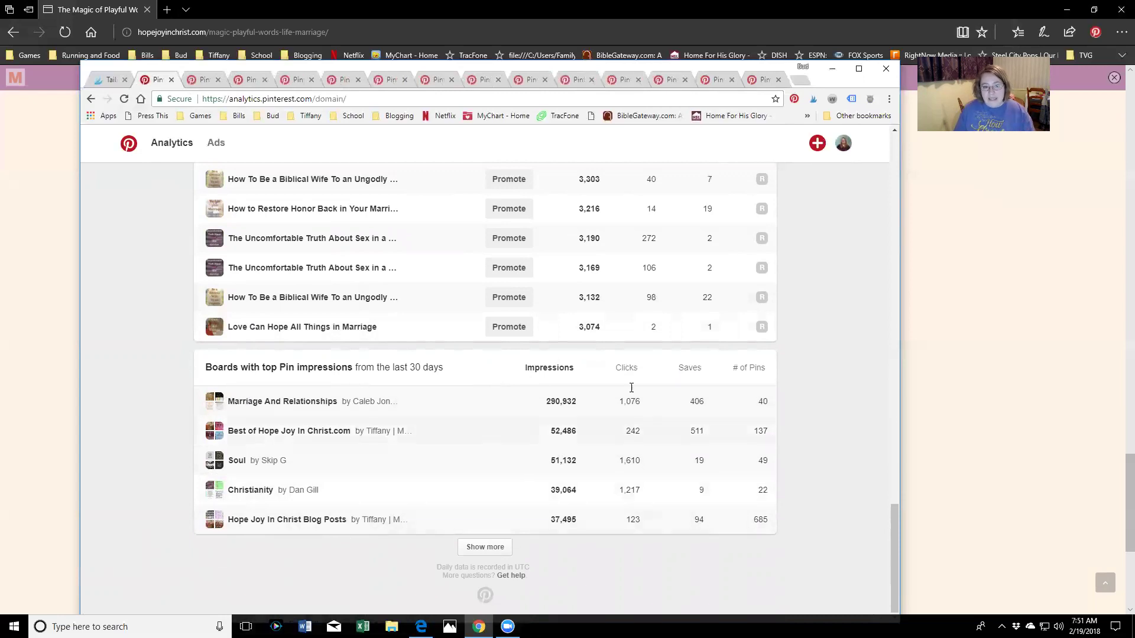
scroll(537, 296, "up", 7)
scroll(540, 296, "up", 10)
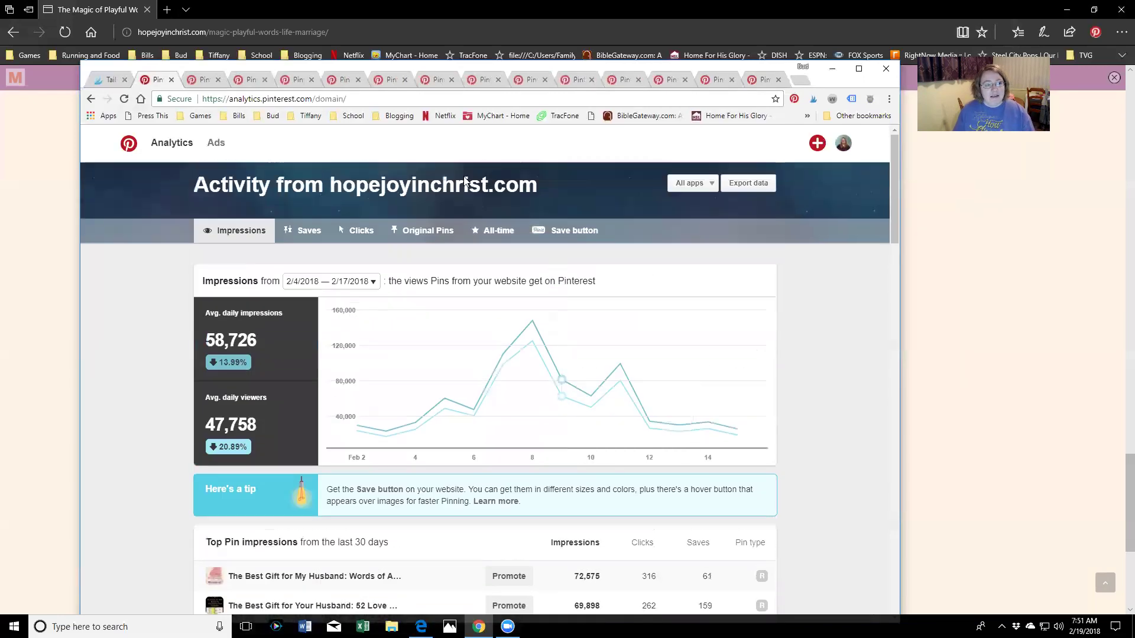
Step: Save the Uncomfortable Truth About Sex pins from the Soul and Christianity boards to Support Bloggers, closing each tab
left_click(192, 83)
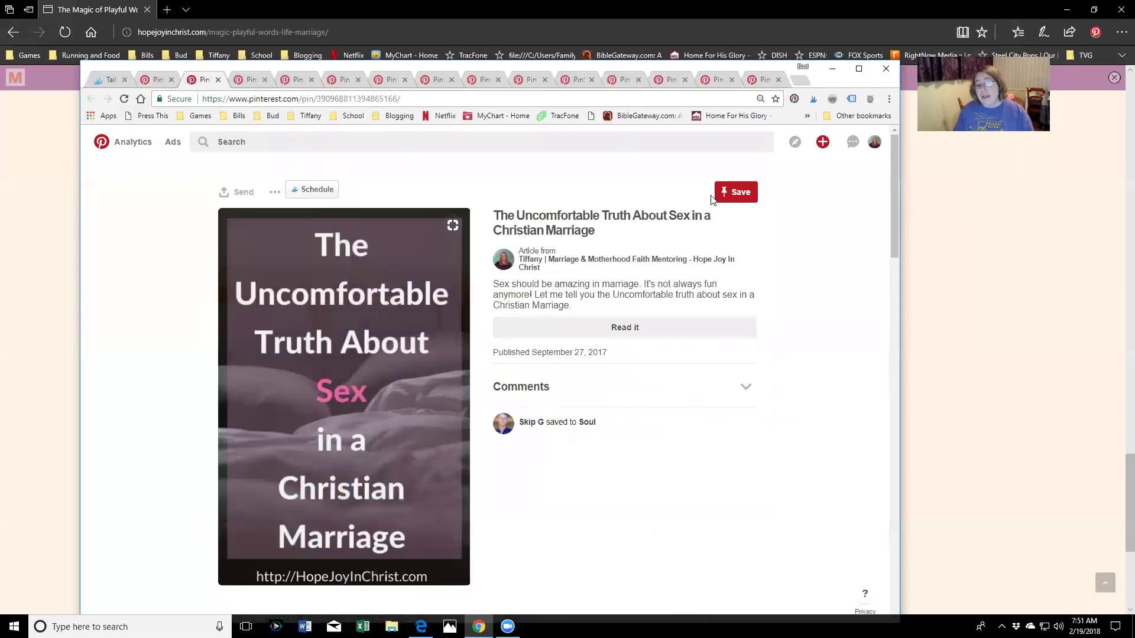
left_click(737, 200)
mouse_move(596, 318)
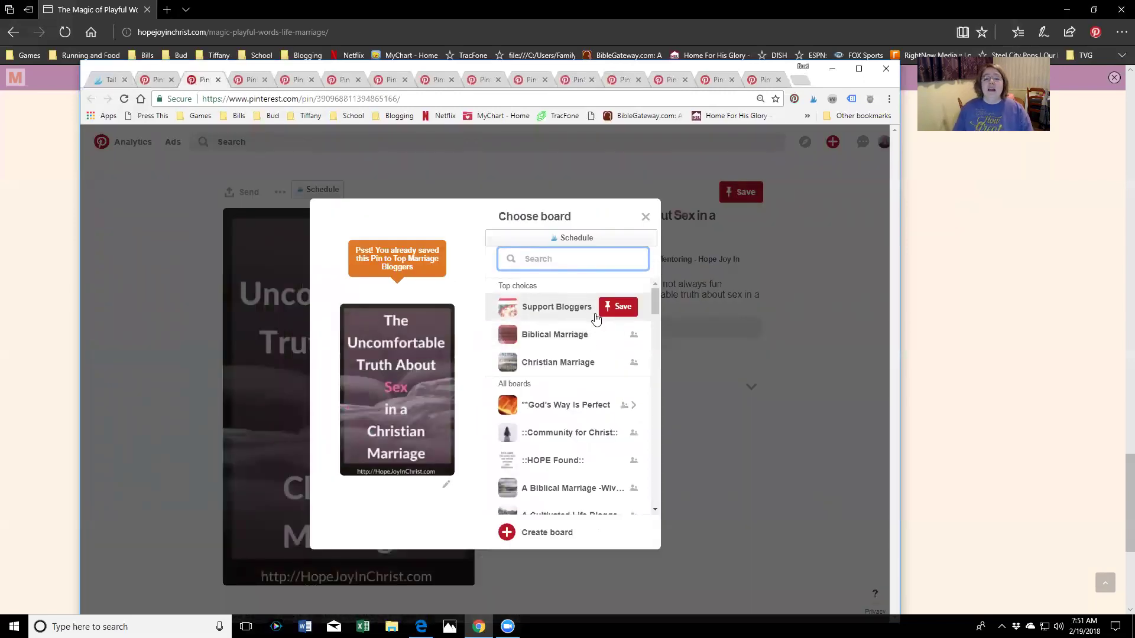
left_click(622, 306)
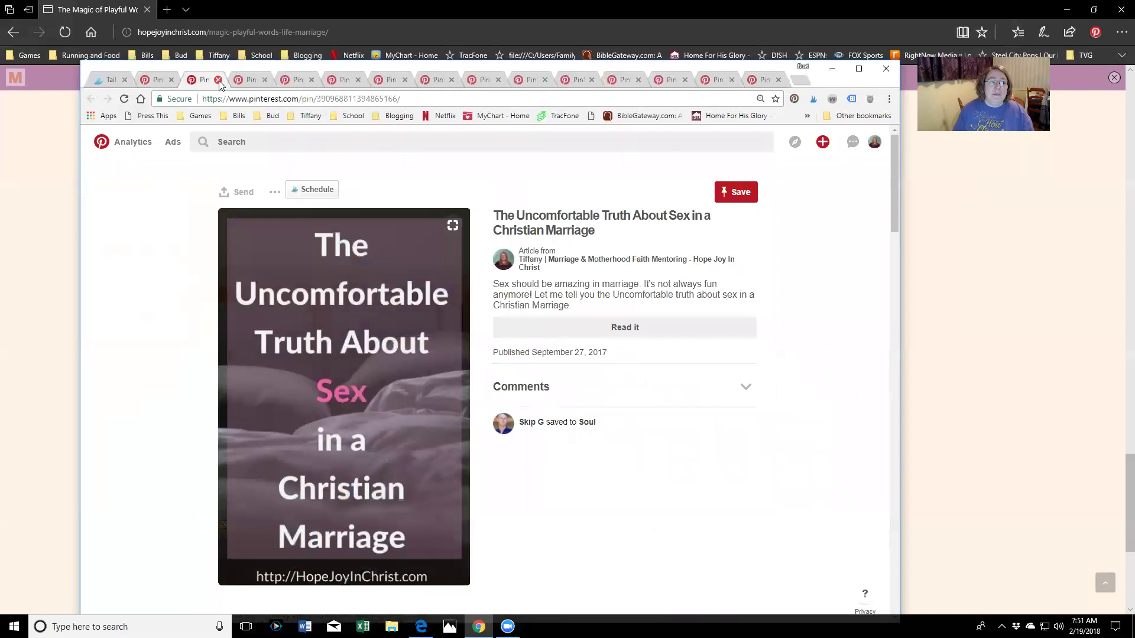
key("ctrl+w")
left_click(739, 192)
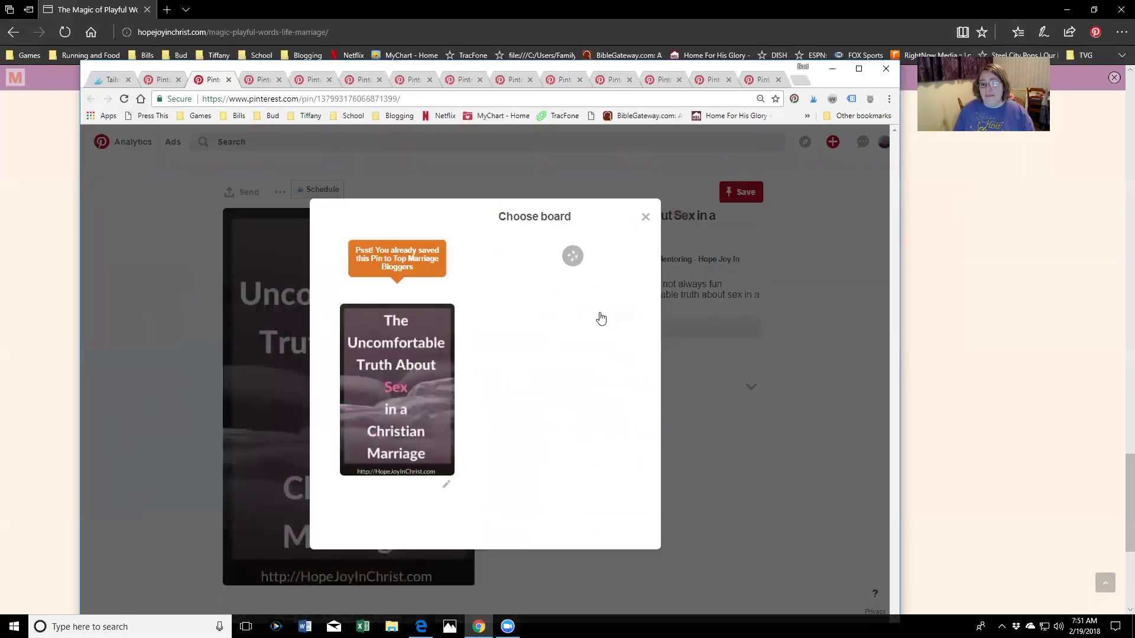
left_click(620, 307)
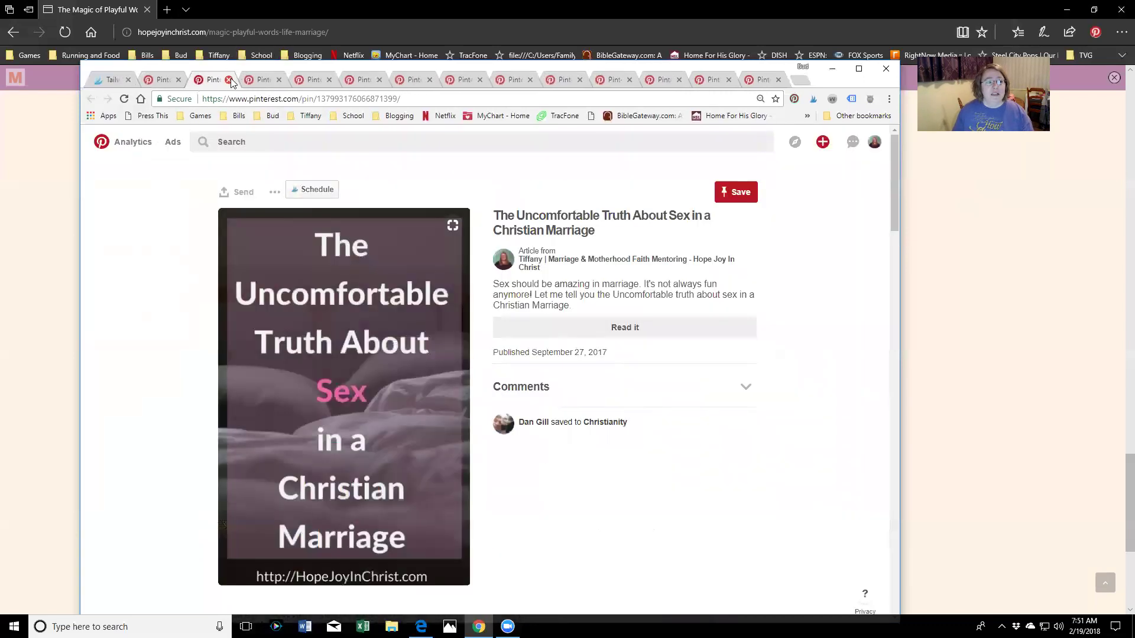
left_click(228, 79)
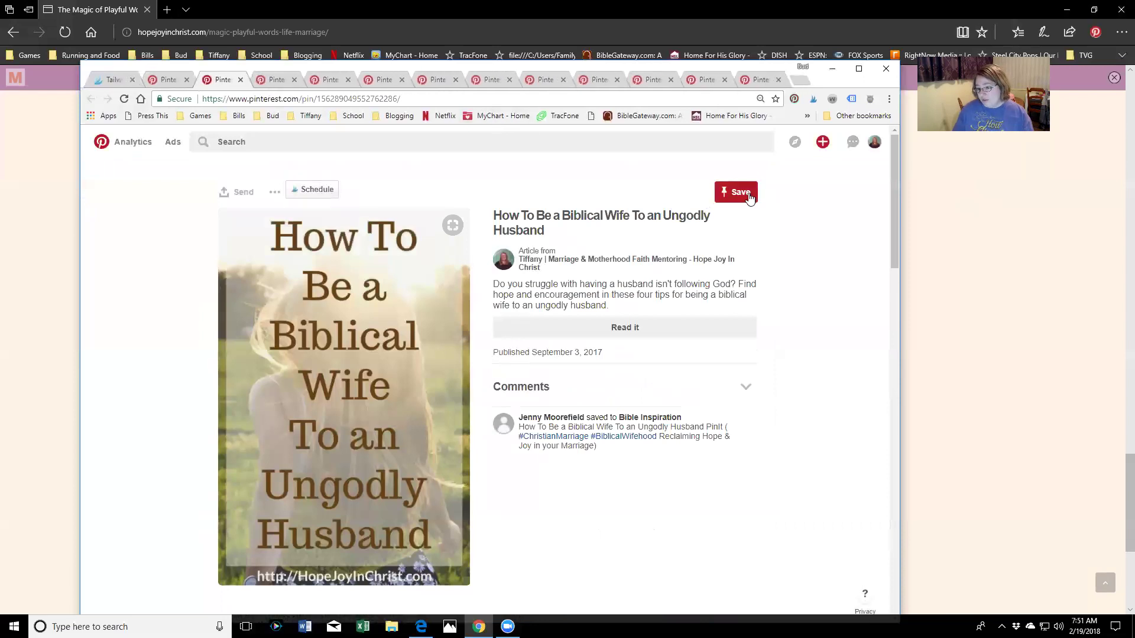
Step: Save the Biblical Wife pin from Bible Inspiration and the Highly Effective Prayer Life pin to Support Bloggers, closing each tab
left_click(746, 193)
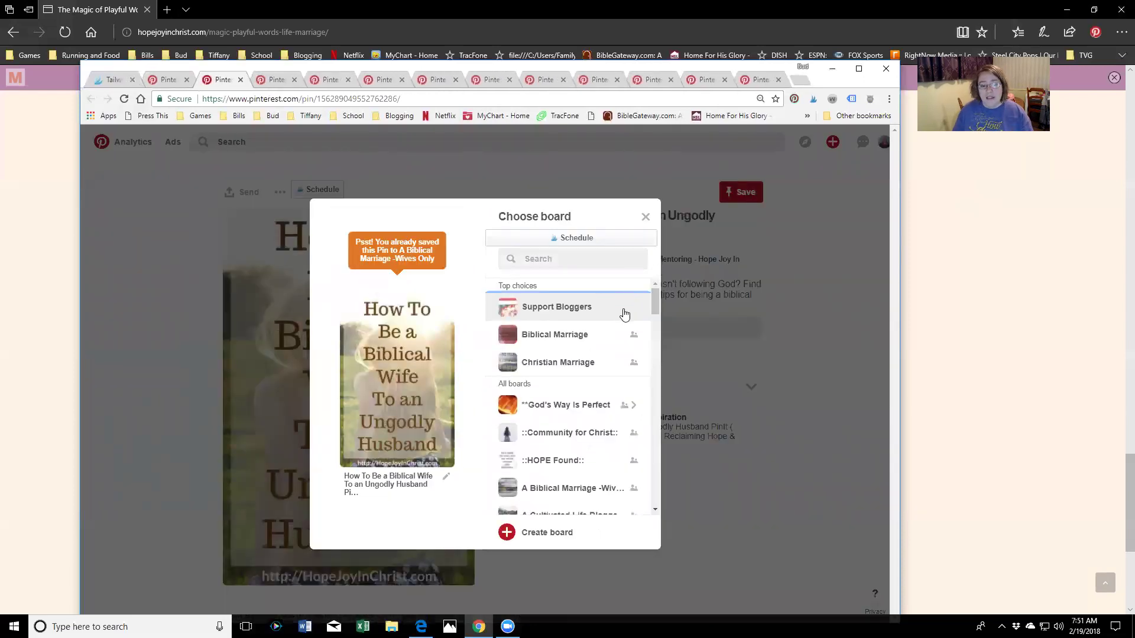
left_click(621, 307)
left_click(240, 80)
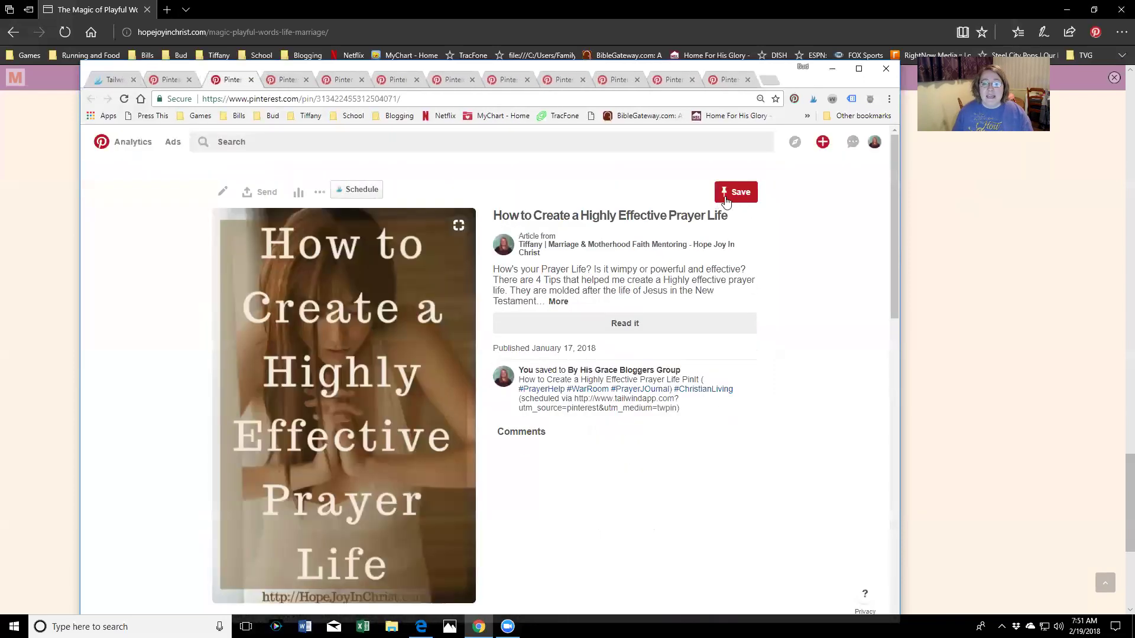
left_click(733, 193)
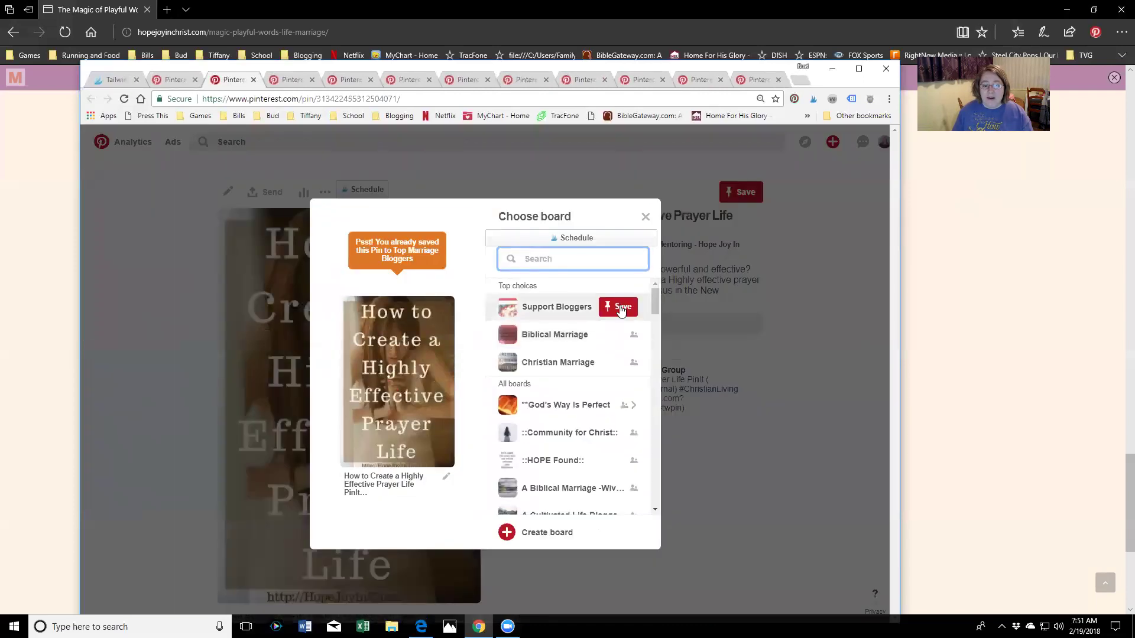
key("Escape")
left_click(253, 80)
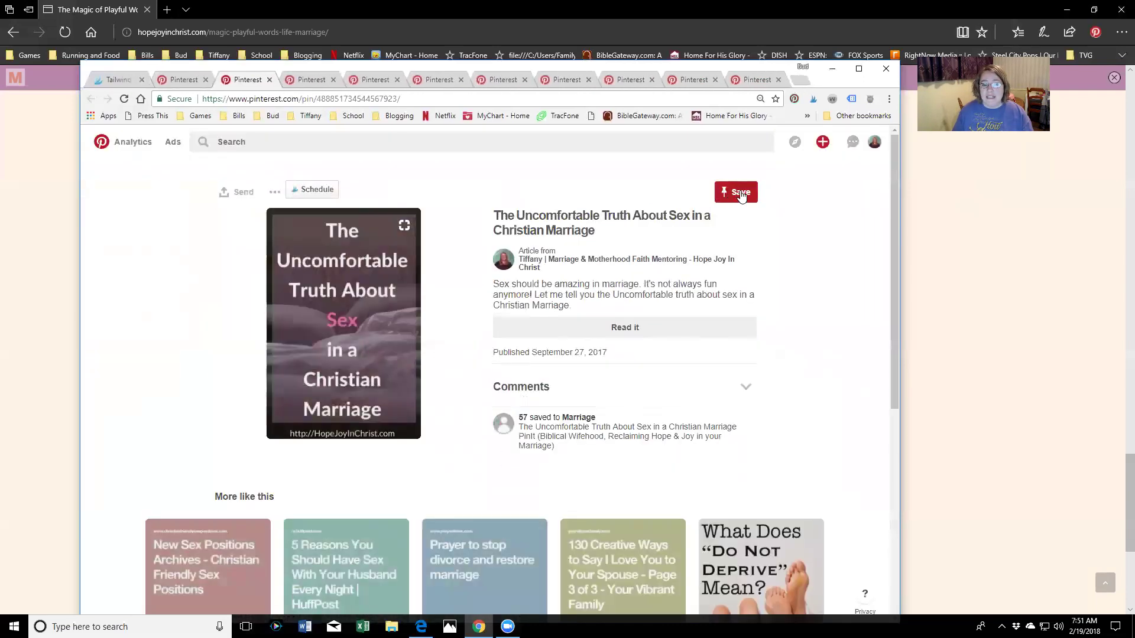
Step: Save the Uncomfortable Truth About Sex pins from the Marriage and Religion boards to Support Bloggers, closing each tab
left_click(736, 193)
left_click(617, 308)
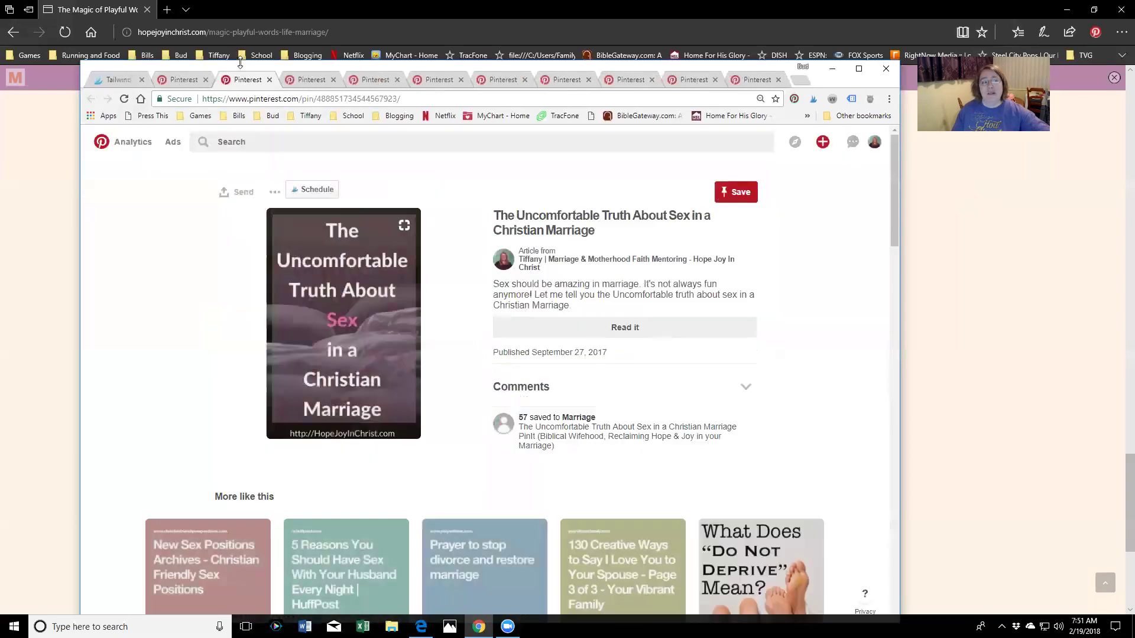
left_click(269, 80)
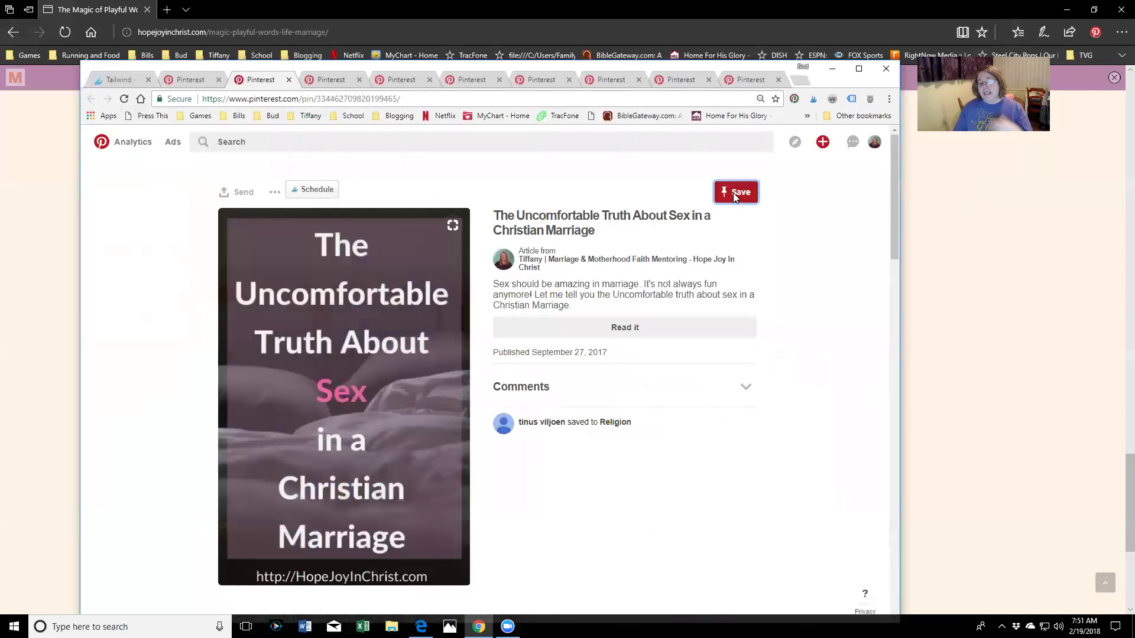
left_click(733, 193)
left_click(618, 308)
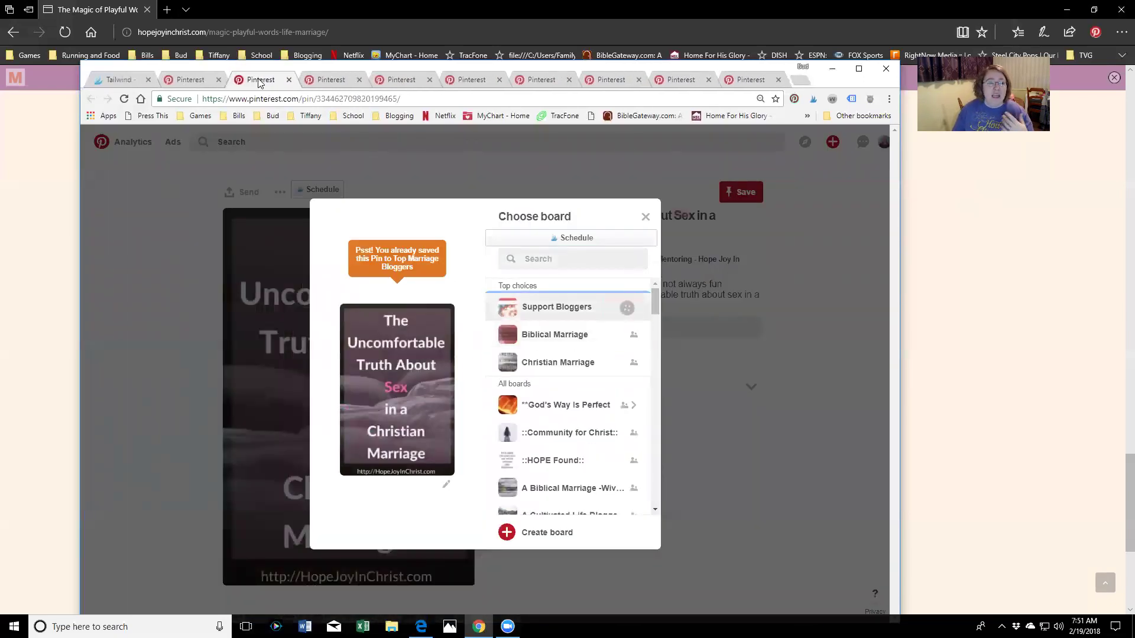
left_click(288, 80)
Step: Save the How To Be a Biblical Wife pins from the Christian Women and happy marriage boards to Support Bloggers, closing each tab
left_click(736, 192)
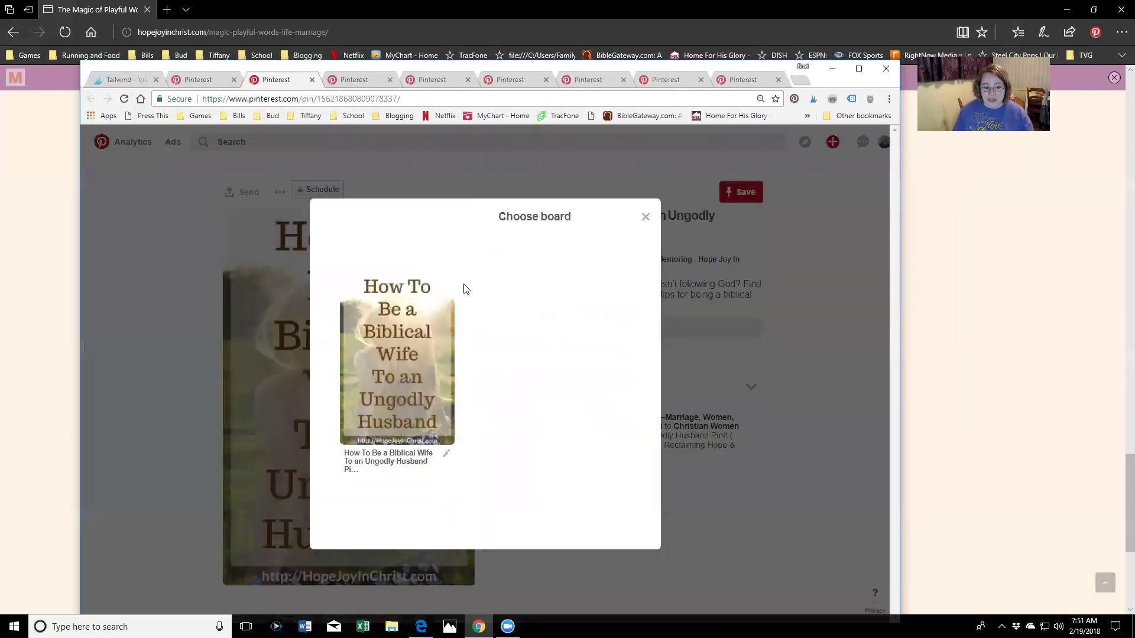
left_click(618, 304)
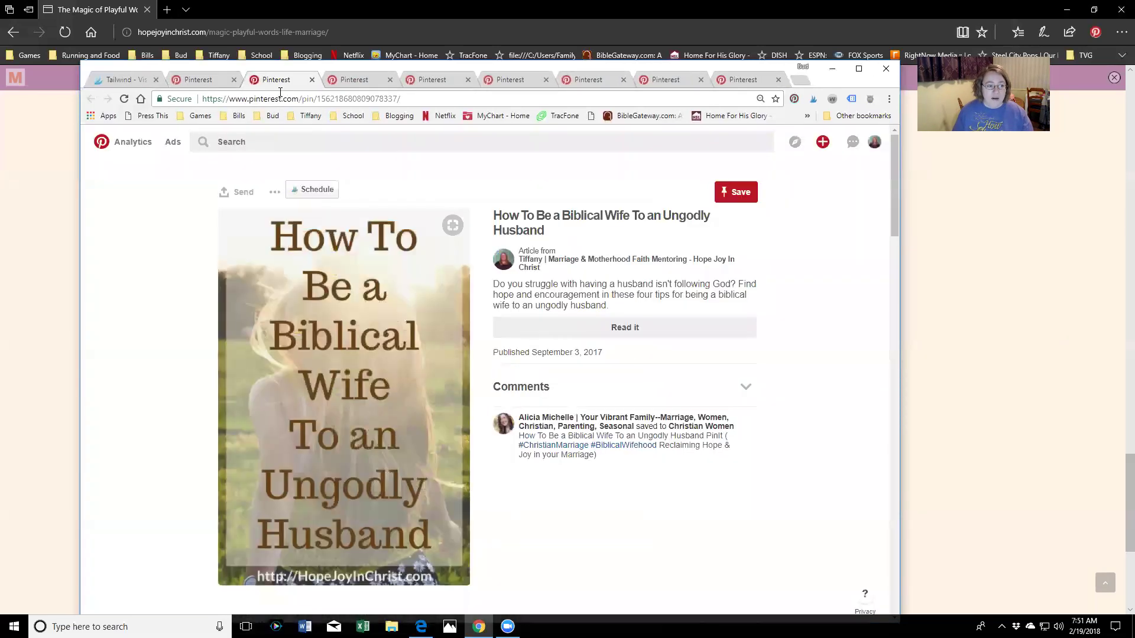
left_click(309, 81)
left_click(736, 192)
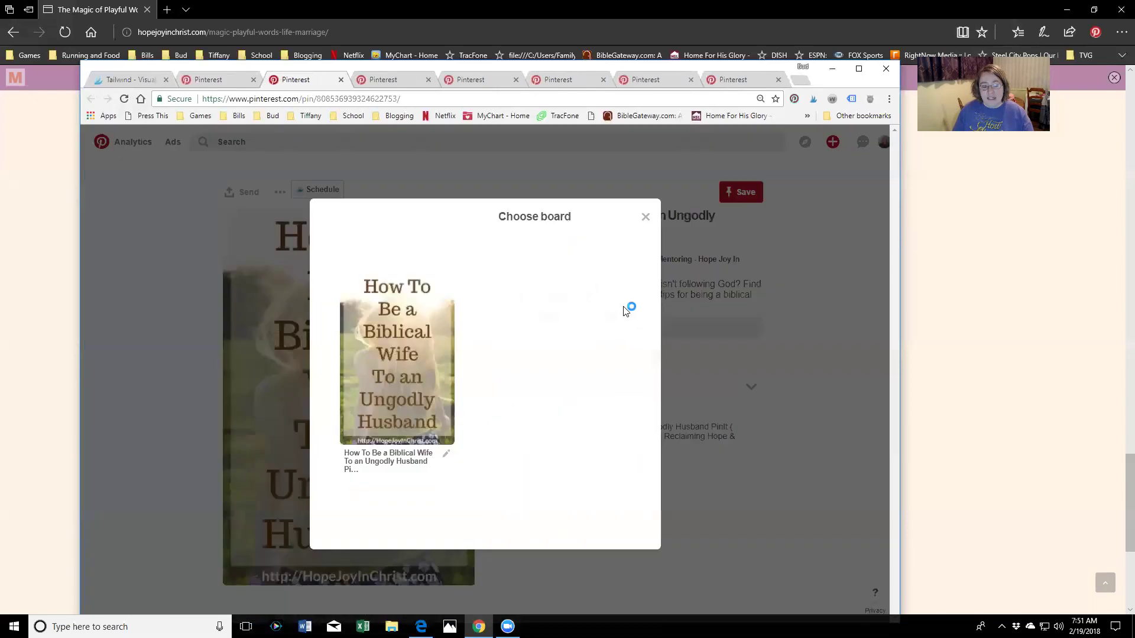
left_click(620, 306)
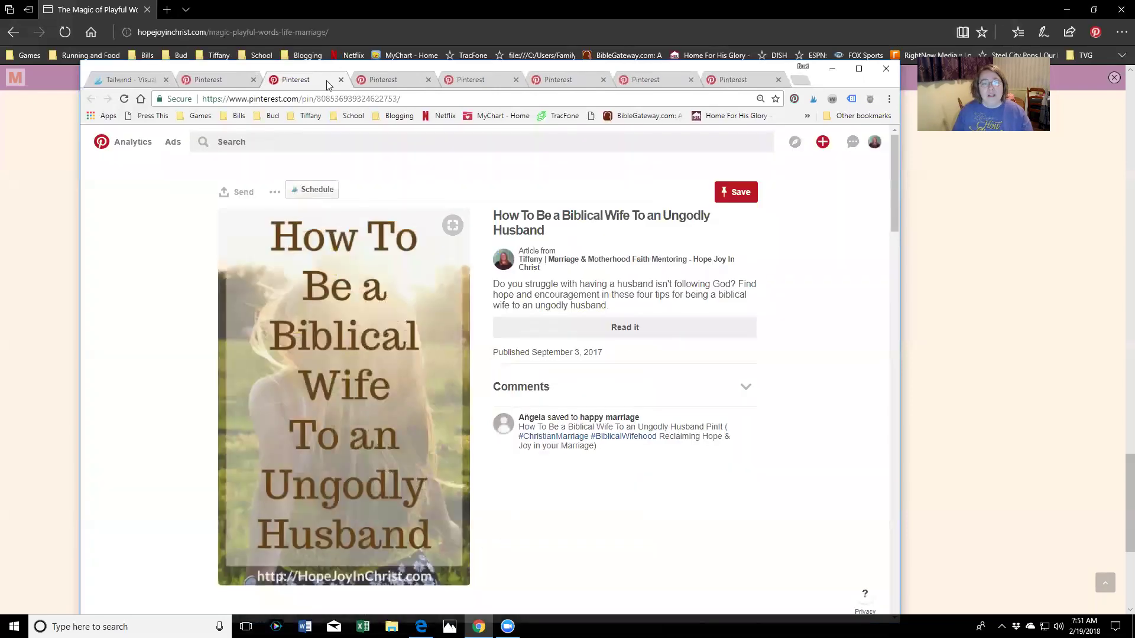
left_click(340, 80)
Step: Save the Uncomfortable Truth pin from Marriage and the Biblical Wife pin from Christian content to Support Bloggers, closing each tab
left_click(732, 191)
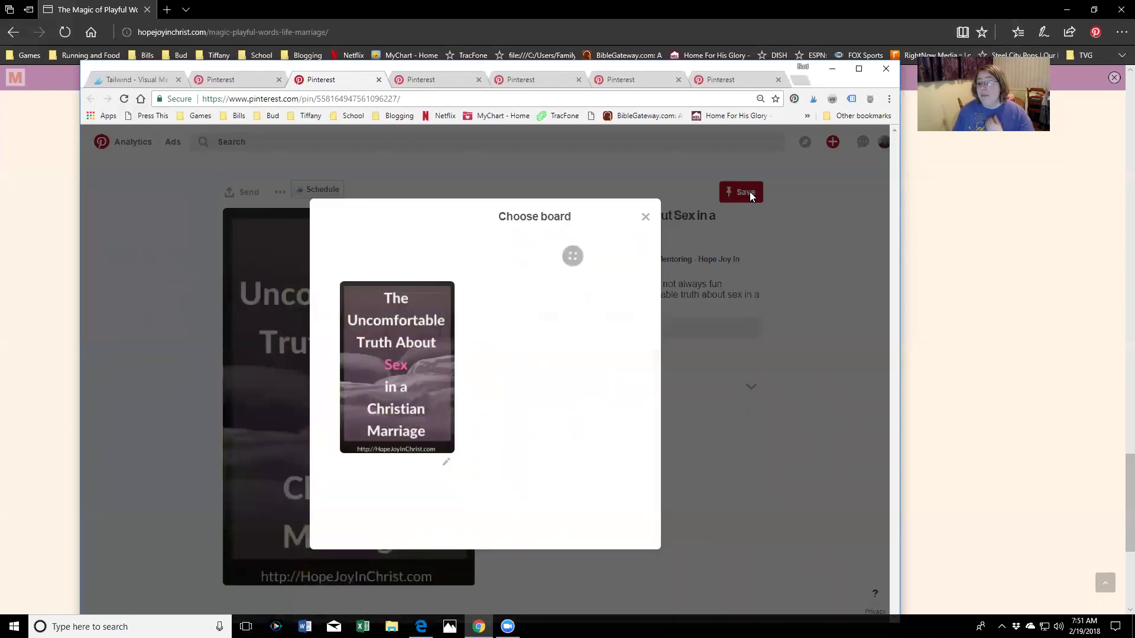
left_click(620, 306)
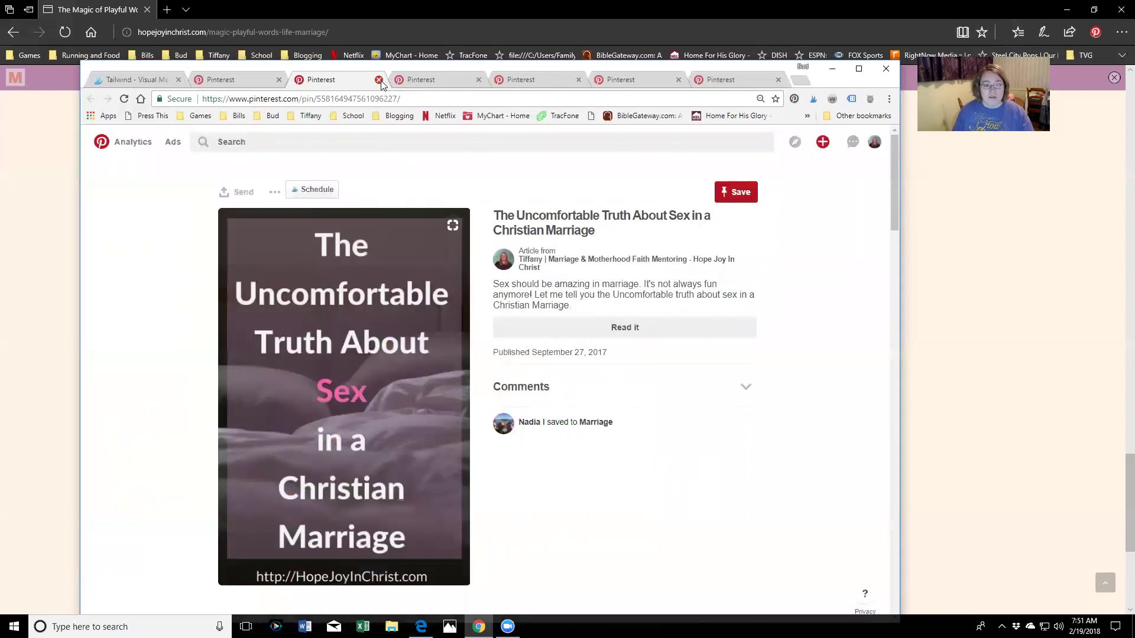
left_click(379, 80)
left_click(740, 191)
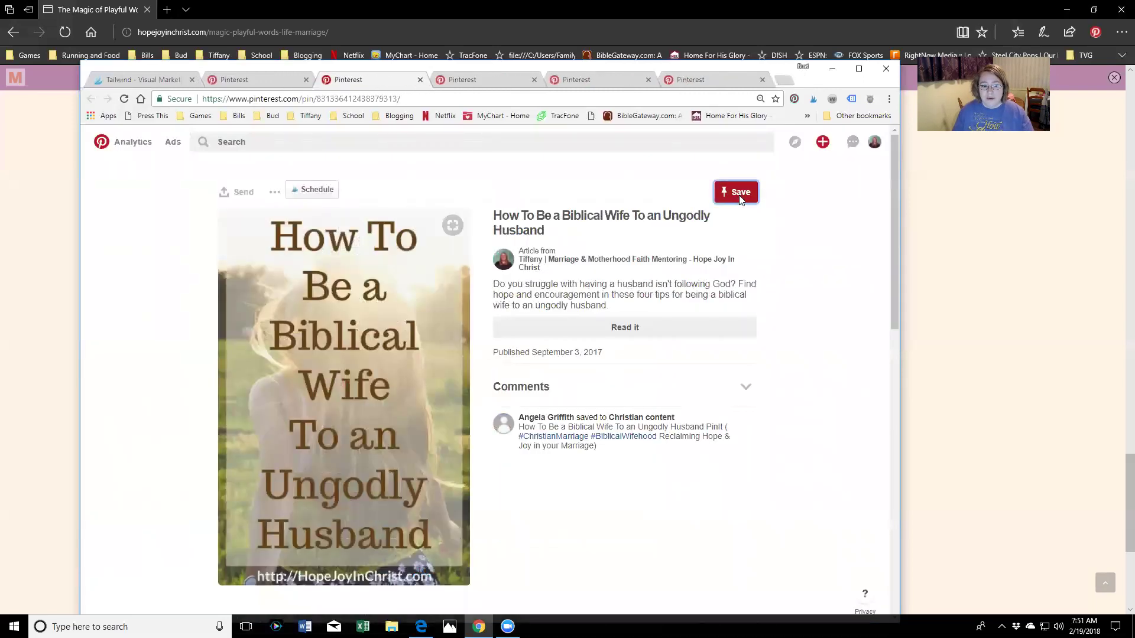
left_click(618, 307)
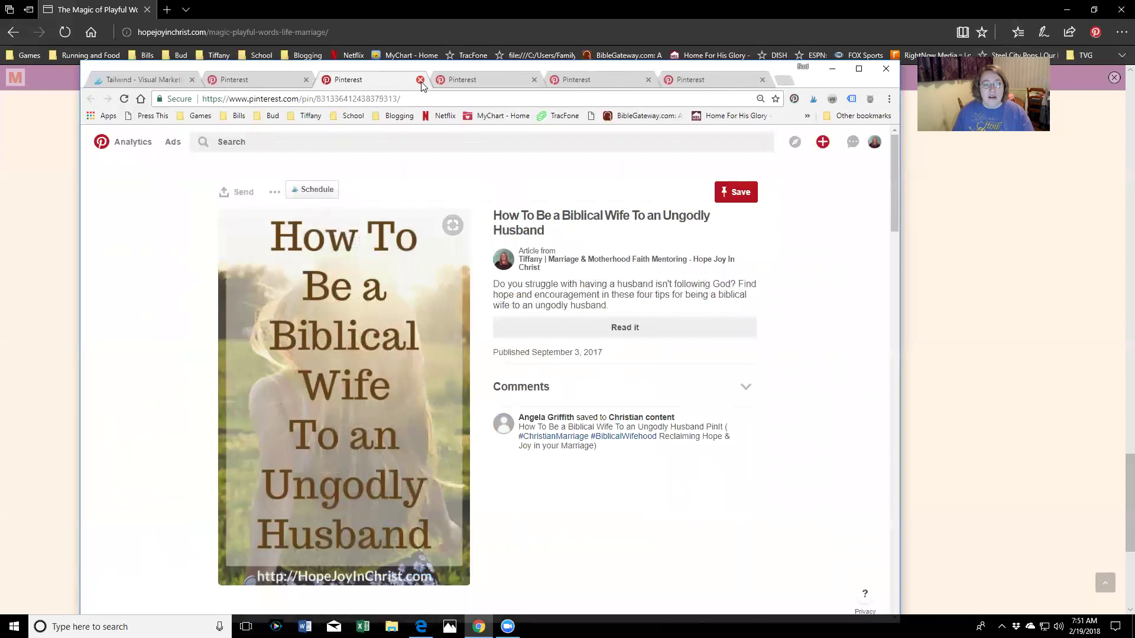
left_click(420, 79)
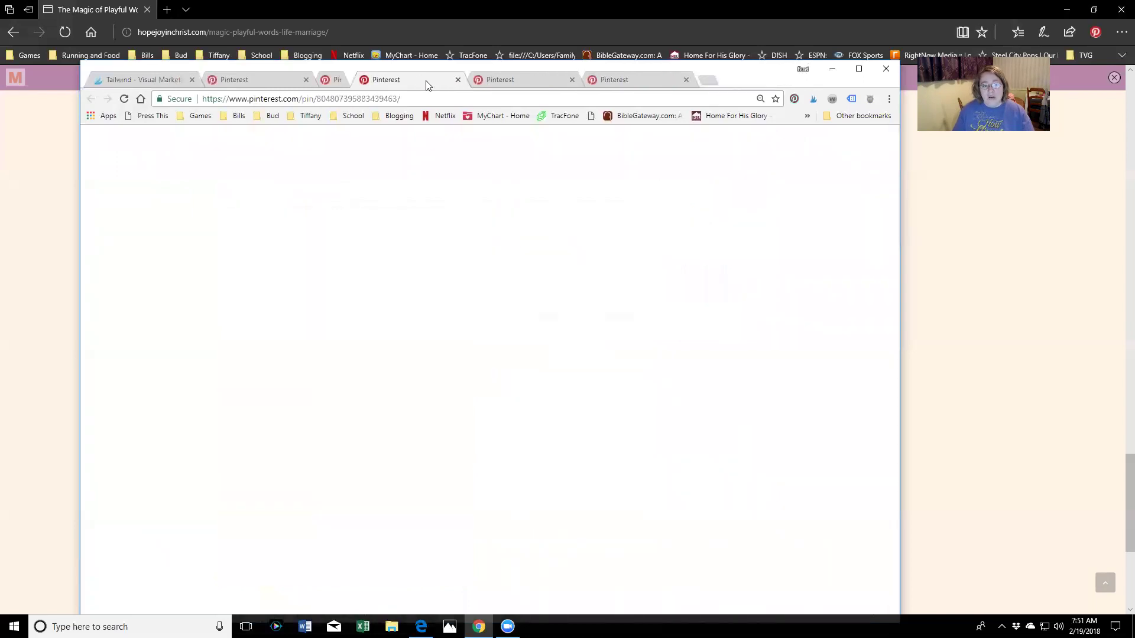
Step: Save the Uncomfortable Truth pin from couple's activity ideas and the Biblical Wife pin from God Wall to Support Bloggers, closing each tab
left_click(738, 191)
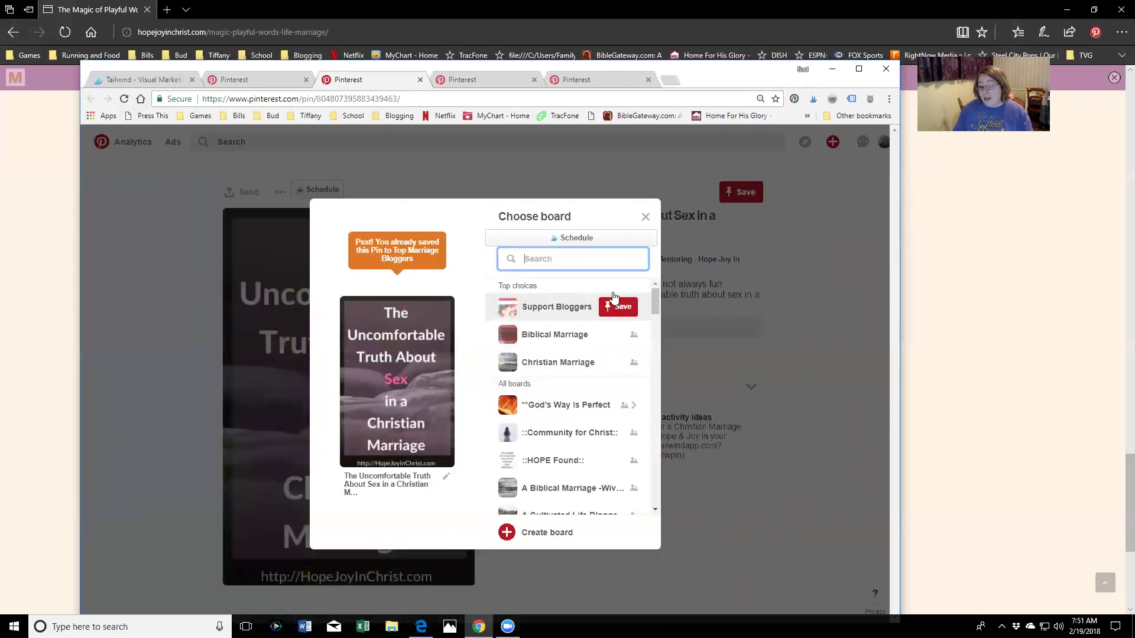
left_click(618, 307)
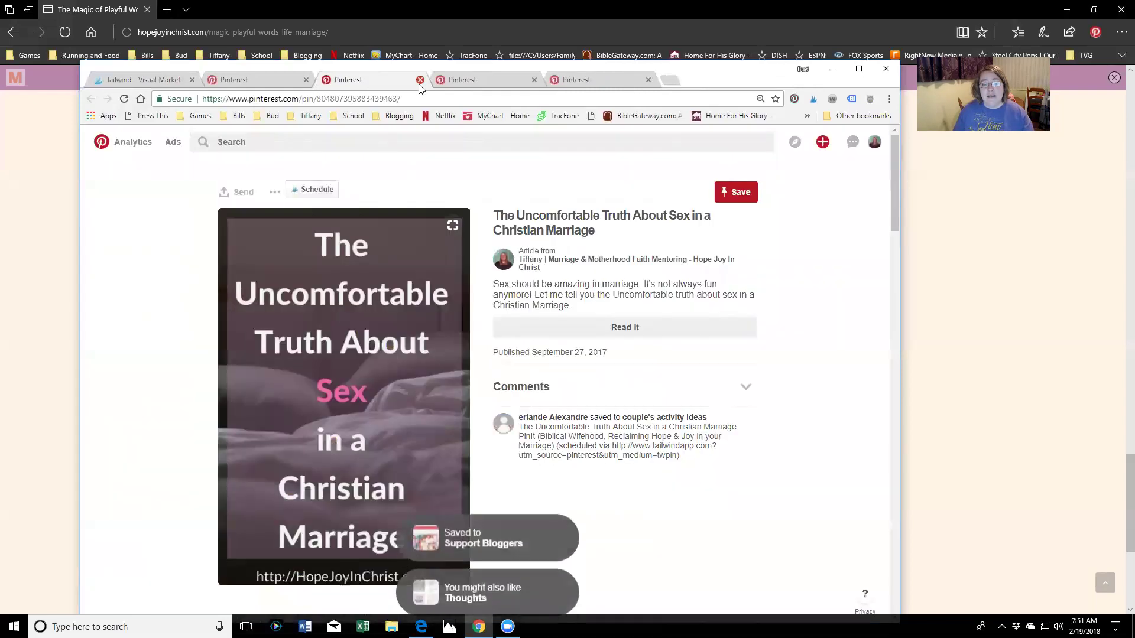
key("ctrl+w")
left_click(736, 193)
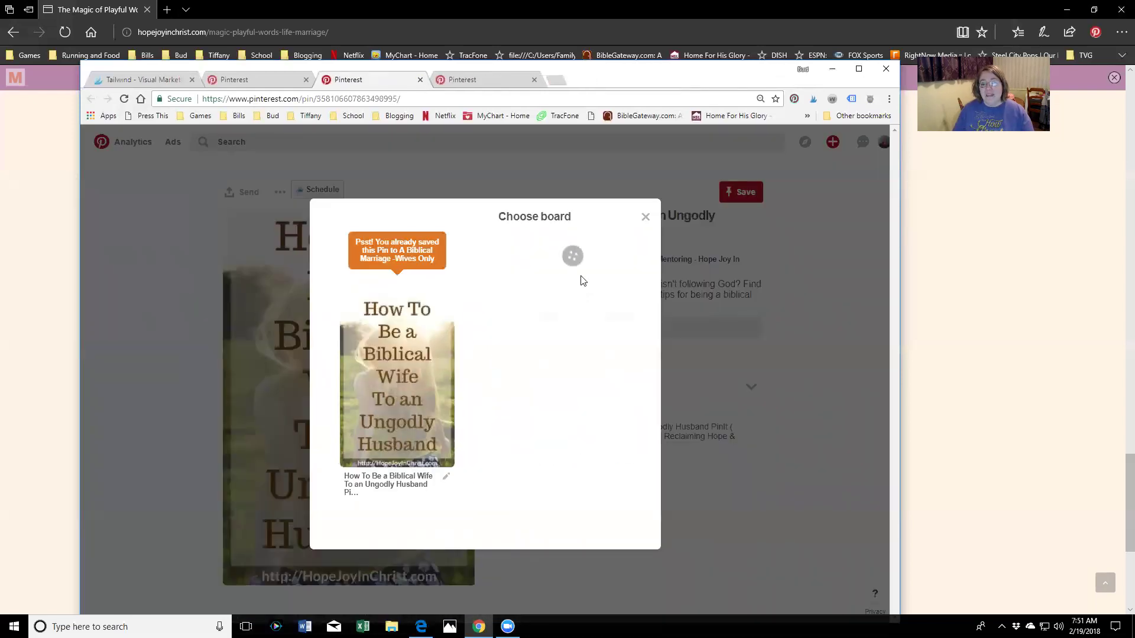
left_click(618, 303)
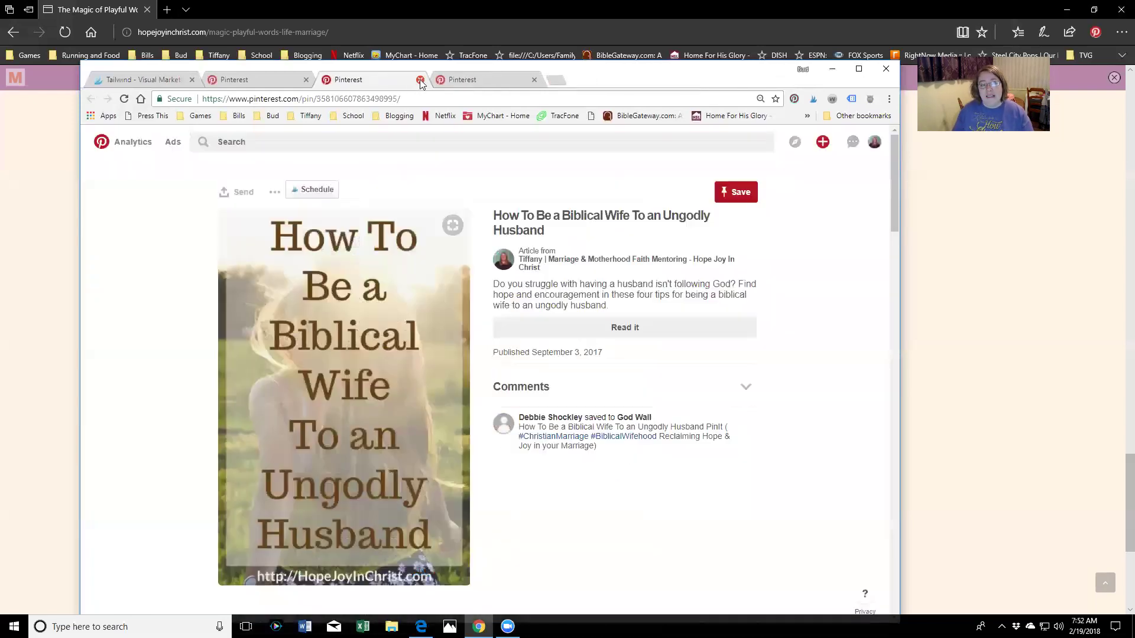
left_click(421, 80)
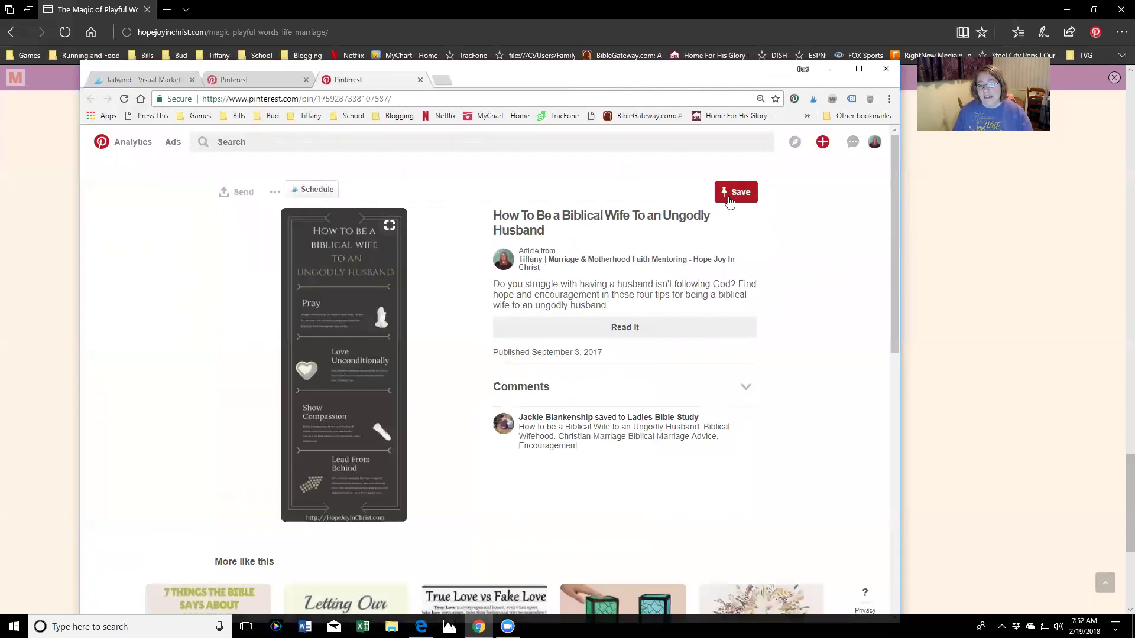
Step: Save the How To Be a Biblical Wife infographic pin from Ladies Bible Study to Support Bloggers and close its tab
left_click(736, 193)
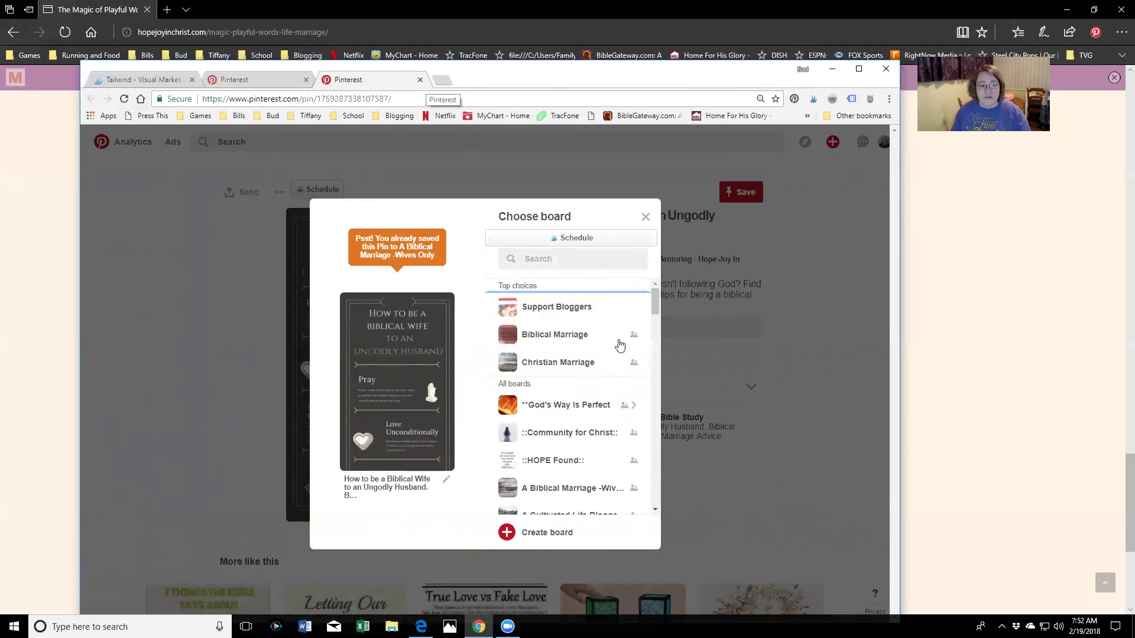
left_click(619, 306)
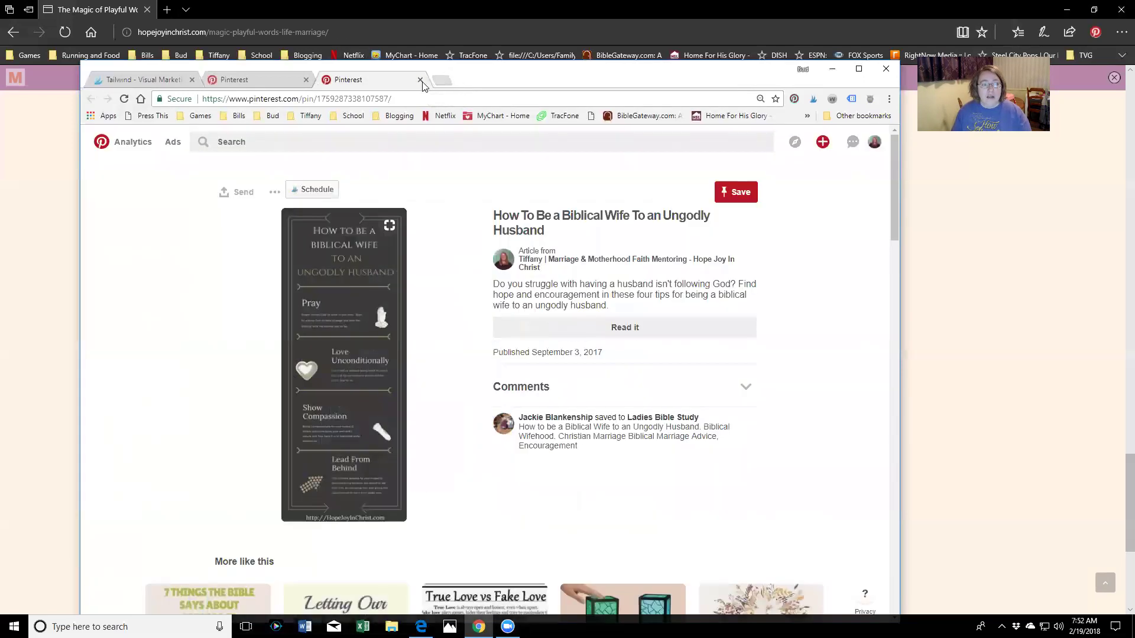
left_click(420, 79)
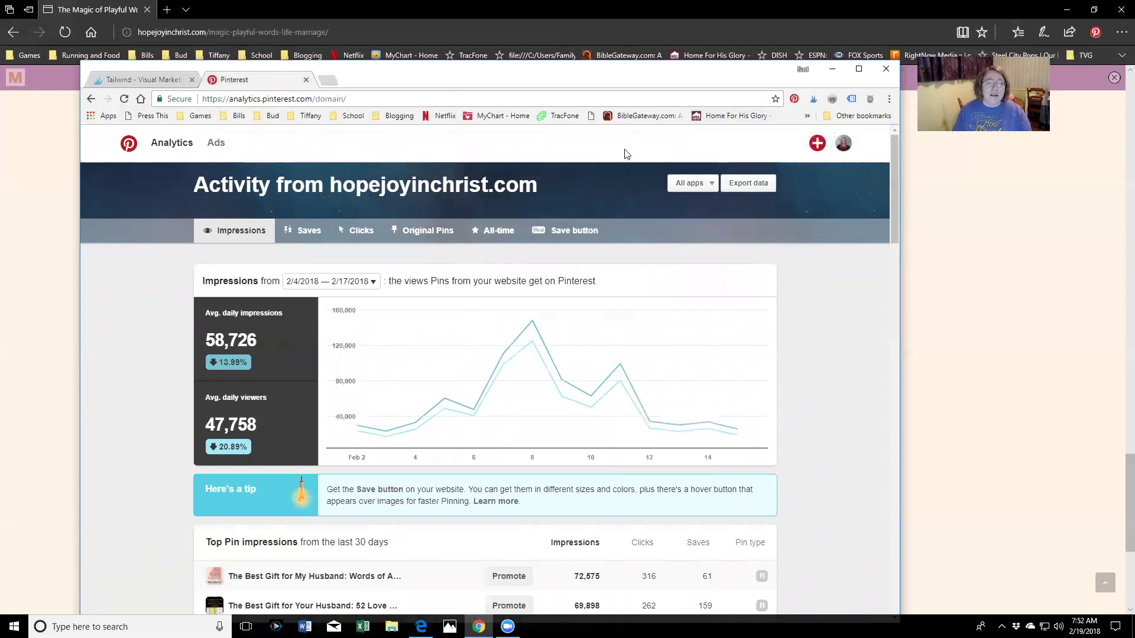
Step: Return to the Pinterest profile's pins, close the blog post's browser window, and maximize the Pinterest window
left_click(844, 143)
left_click(815, 178)
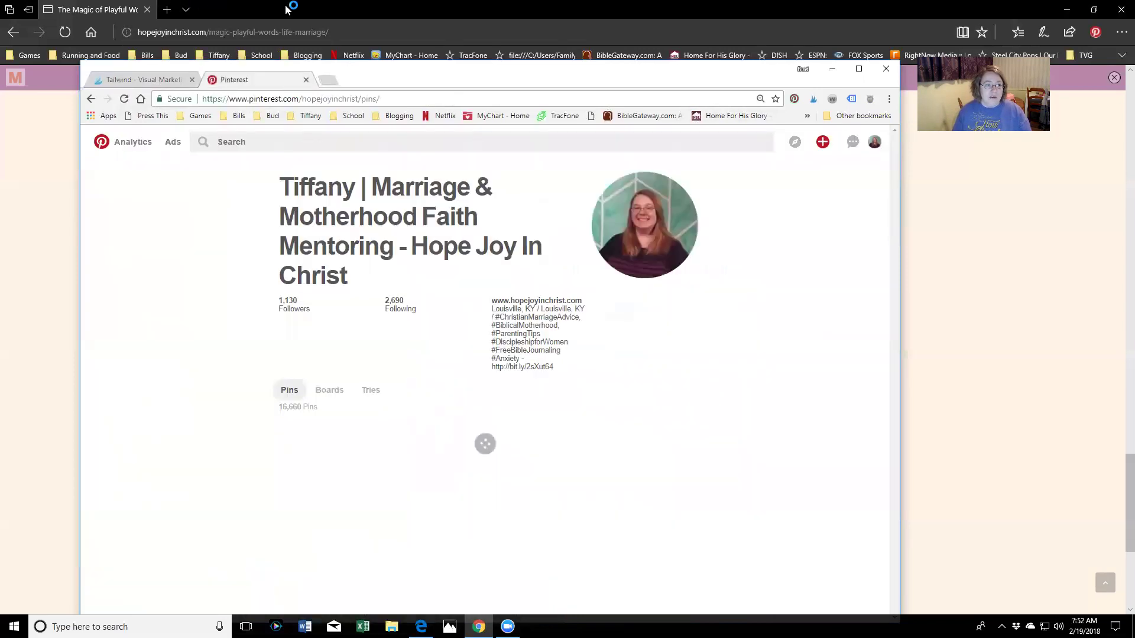
left_click(279, 7)
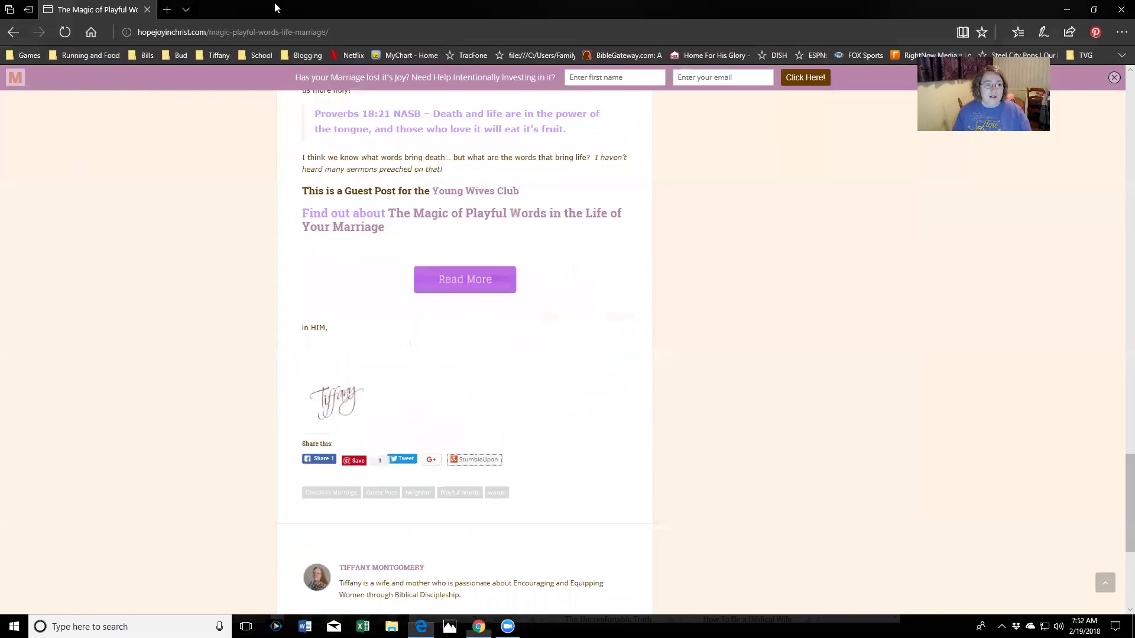
left_click(1119, 12)
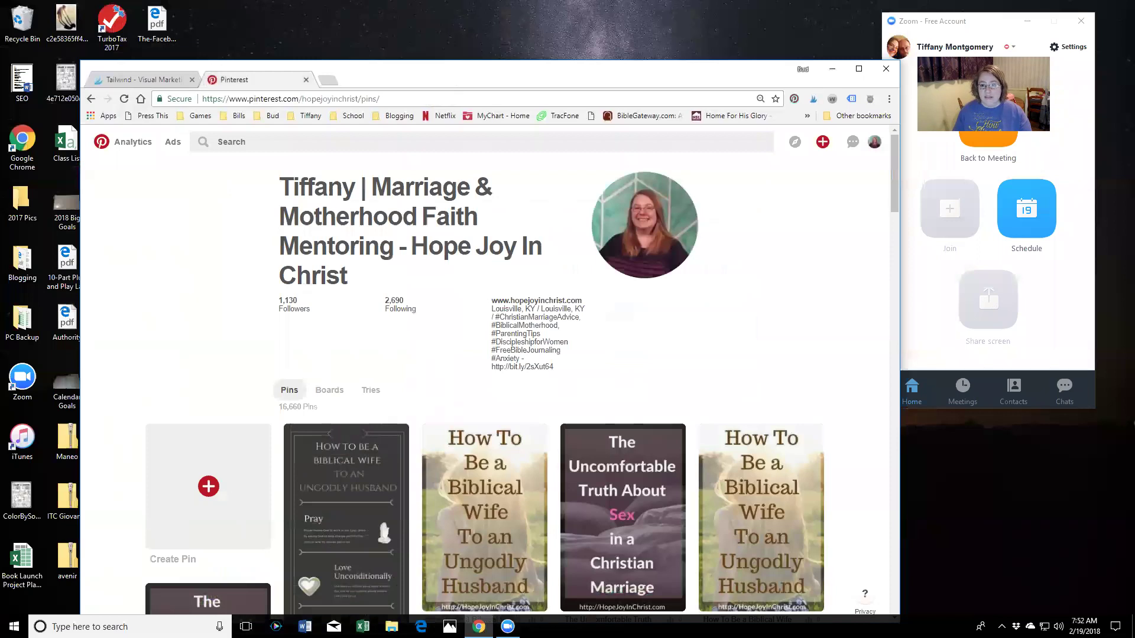
left_click(859, 68)
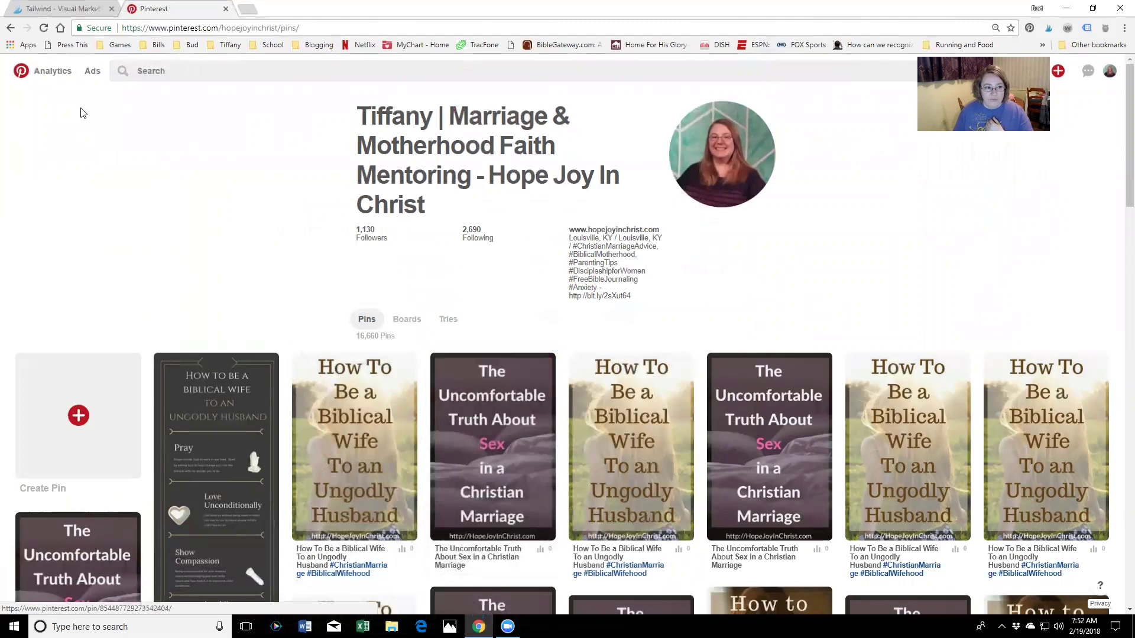
Step: Switch to the Tailwind dashboard and expand its publisher options
left_click(74, 11)
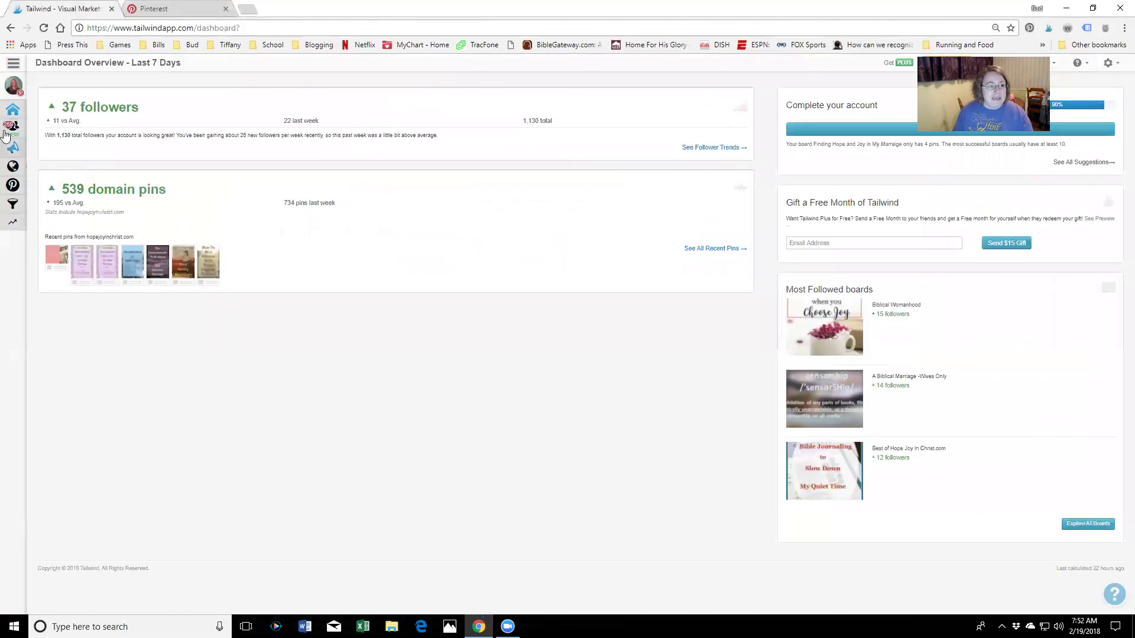
mouse_move(35, 126)
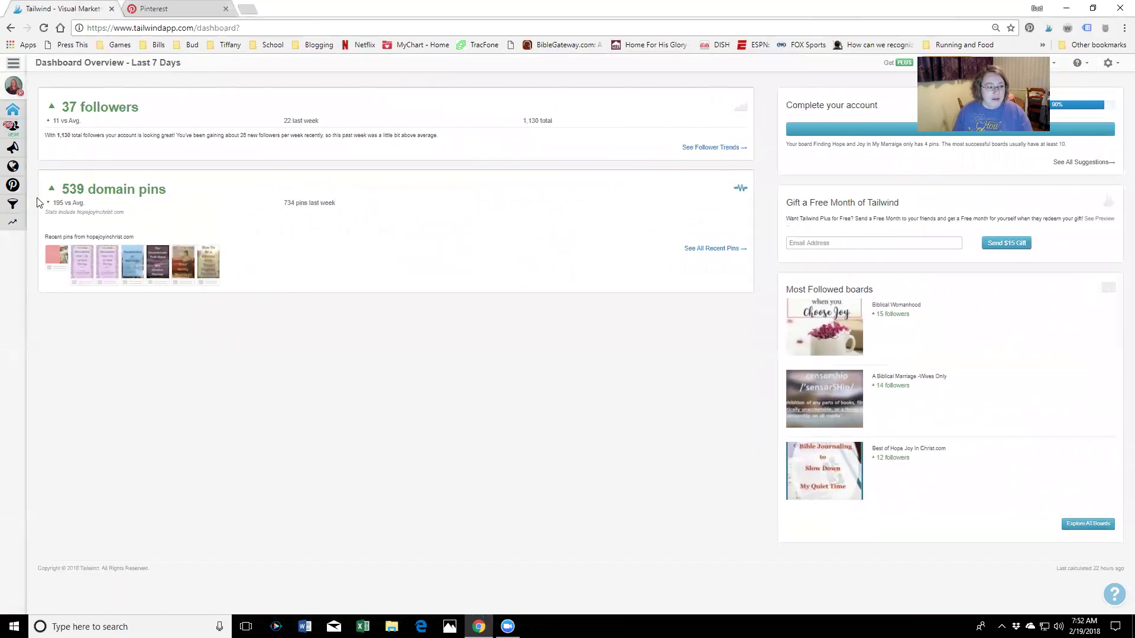
left_click(28, 150)
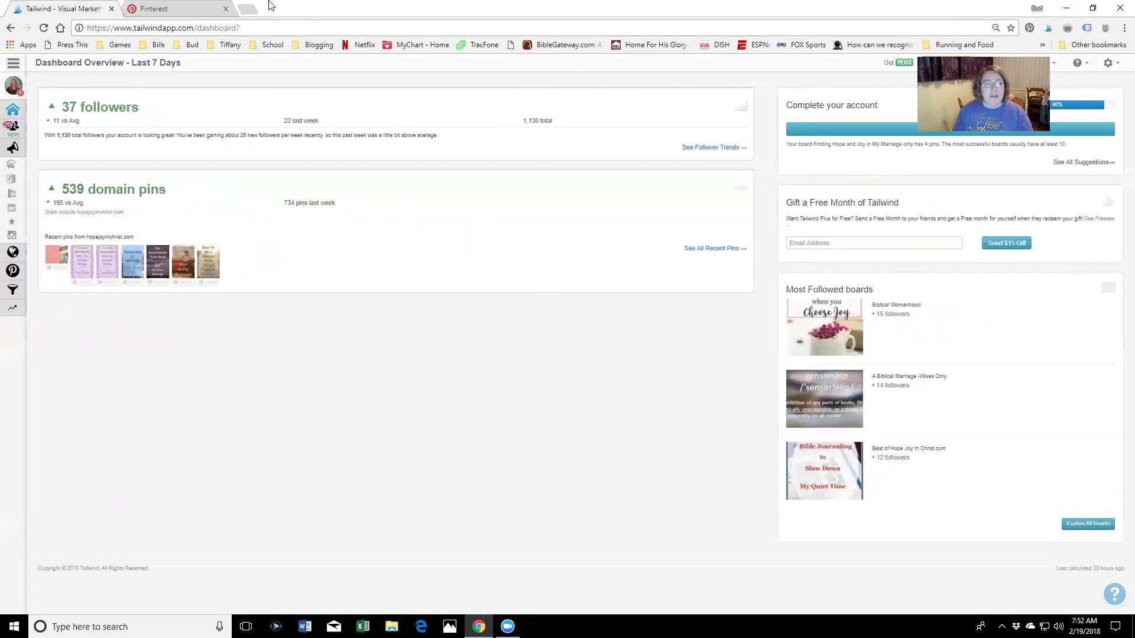
Step: Switch back to Pinterest and open the Best of Hope Joy In Christ.com board from the profile's boards
left_click(166, 9)
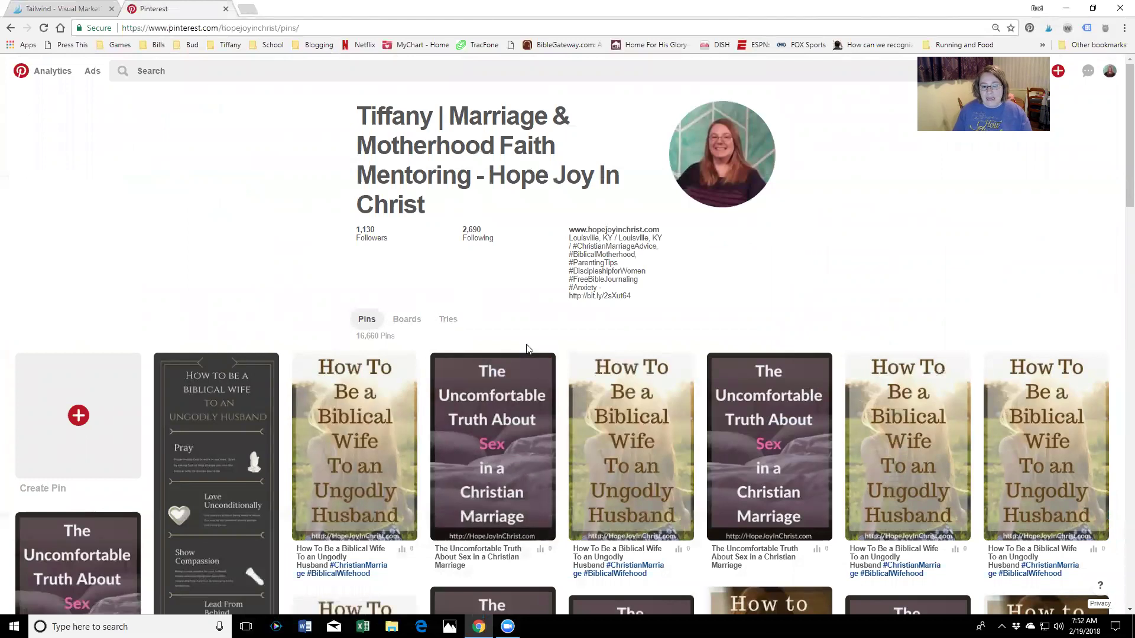
left_click(406, 319)
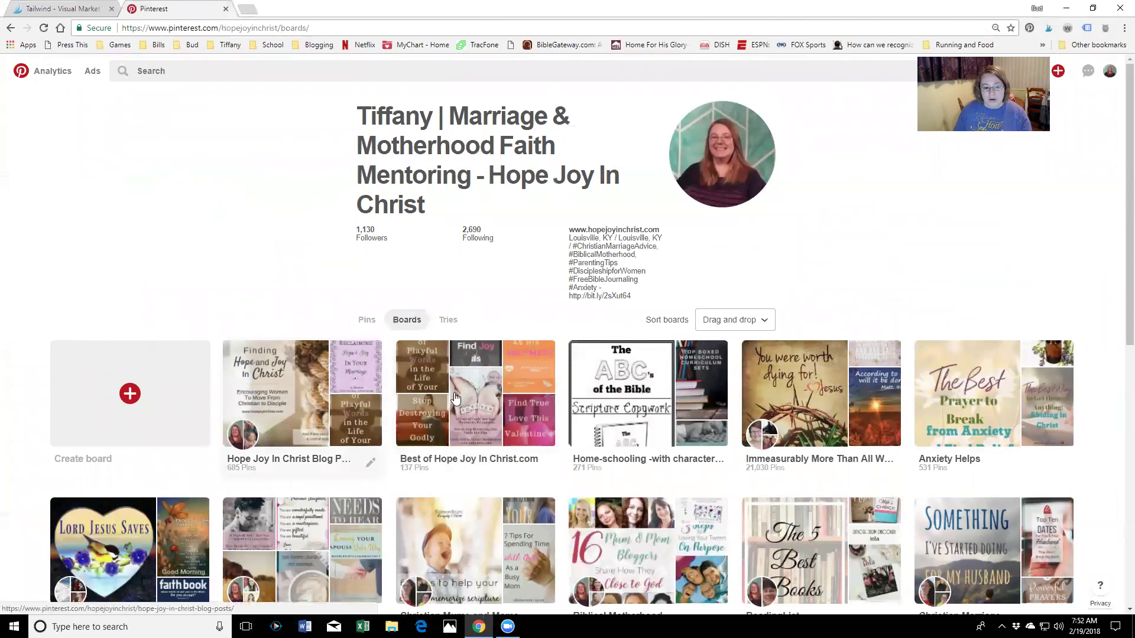
left_click(468, 410)
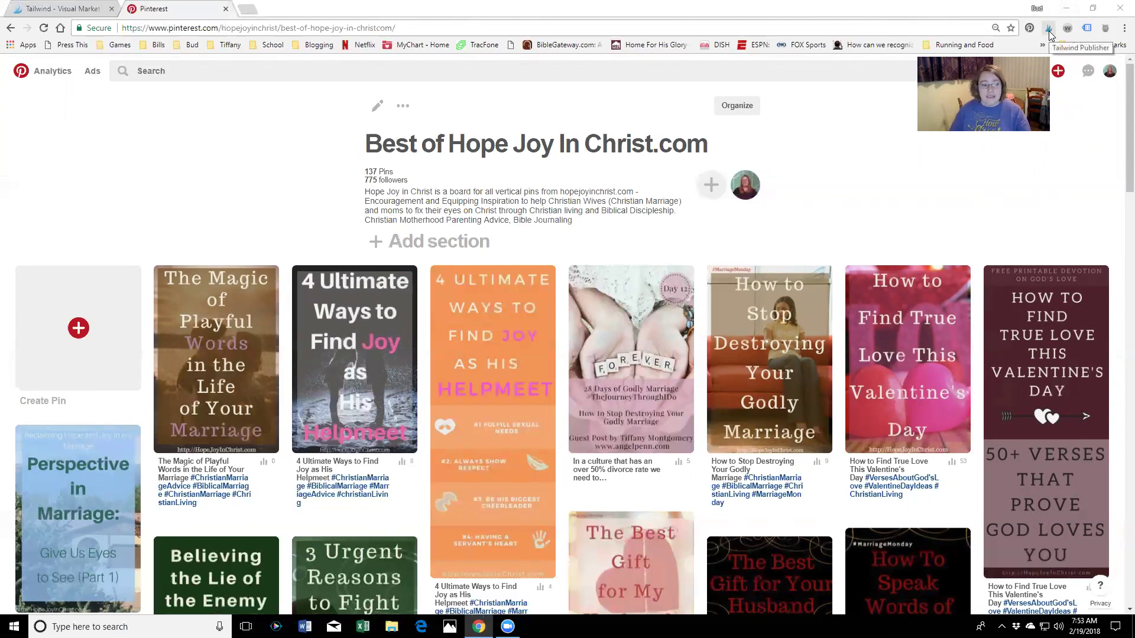
Step: Save The Magic of Playful Words pin to Tailwind as a draft for later scheduling and close the Tailwind window
mouse_move(218, 372)
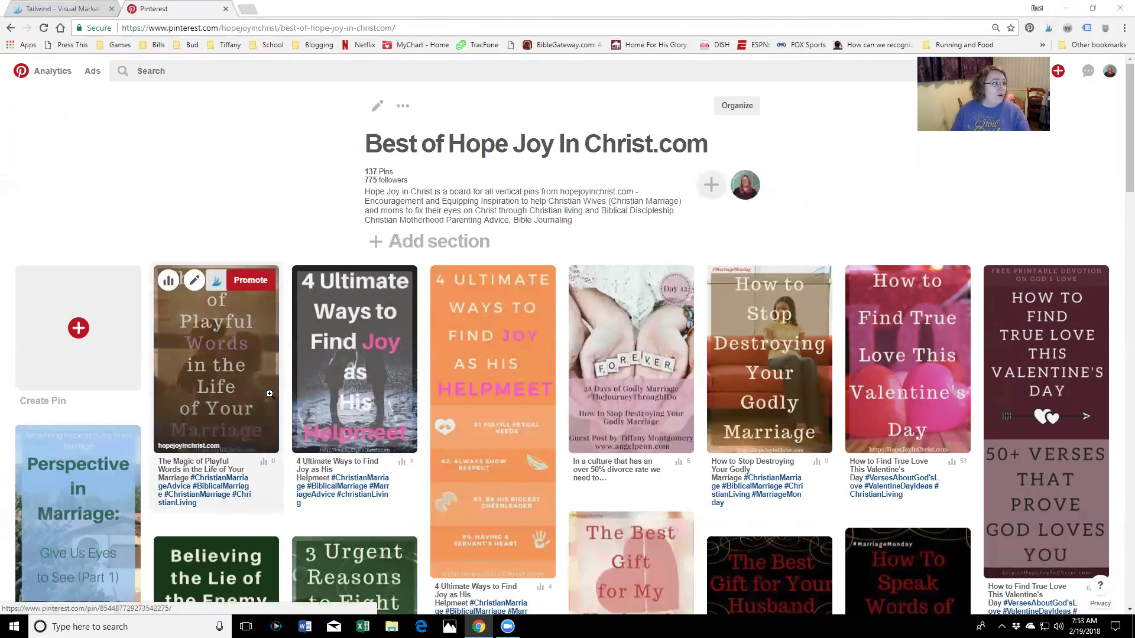
left_click(216, 283)
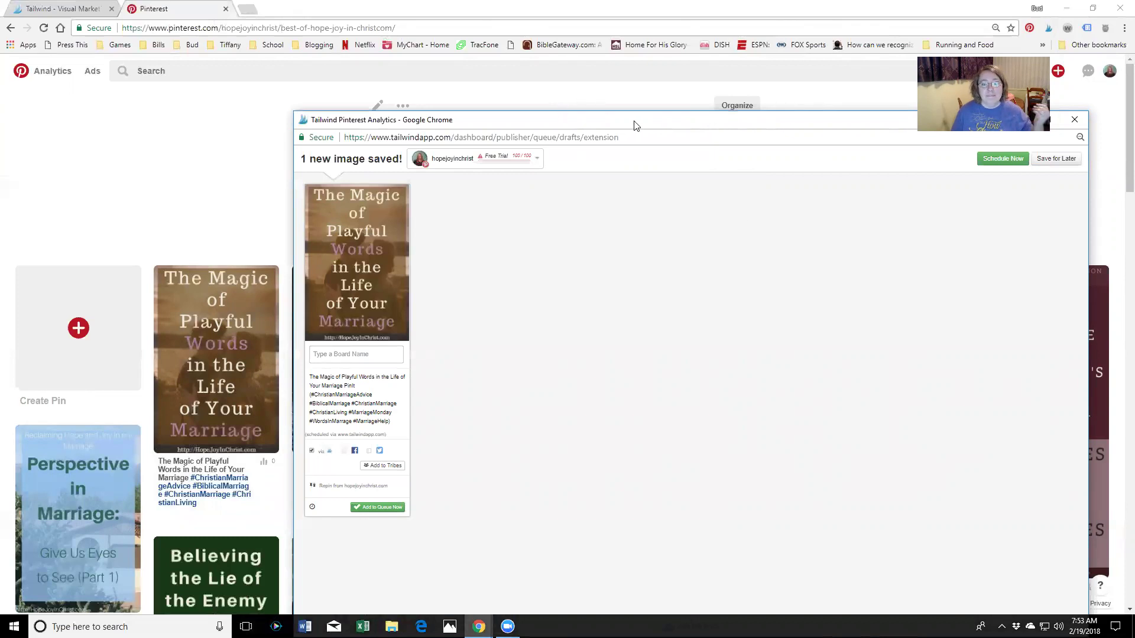
left_click_drag(632, 128, 606, 190)
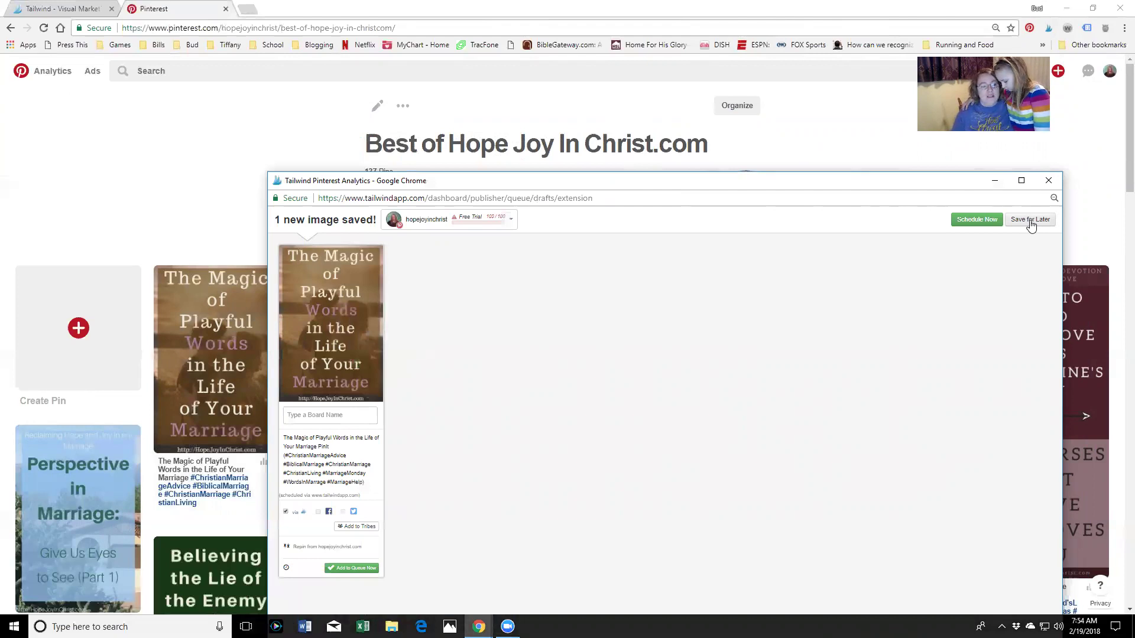
left_click(1030, 221)
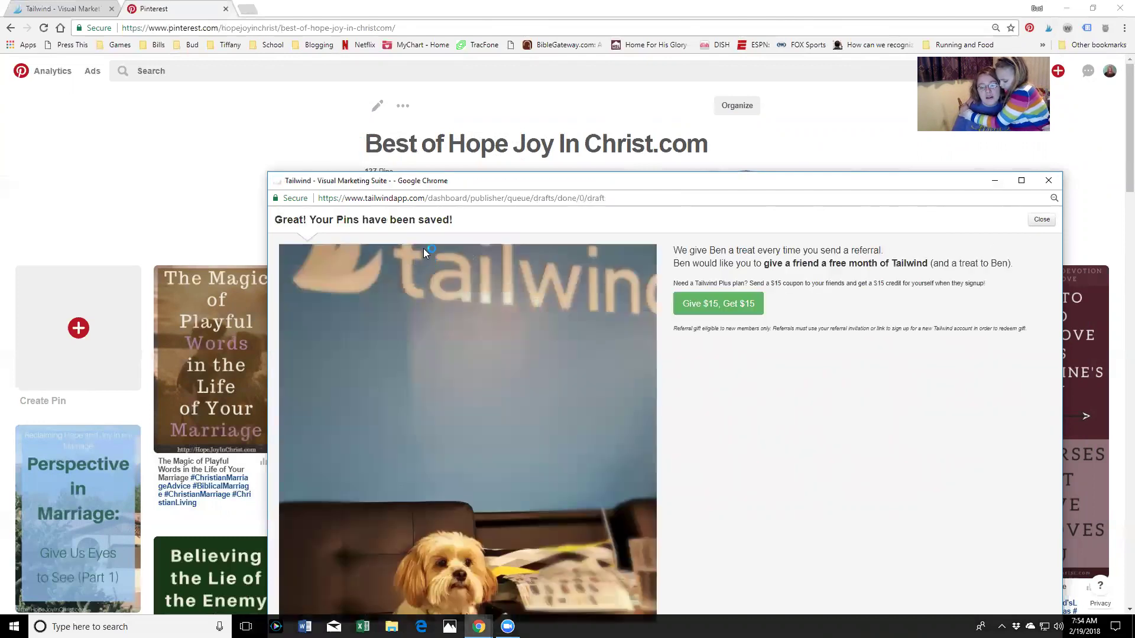
left_click(1048, 179)
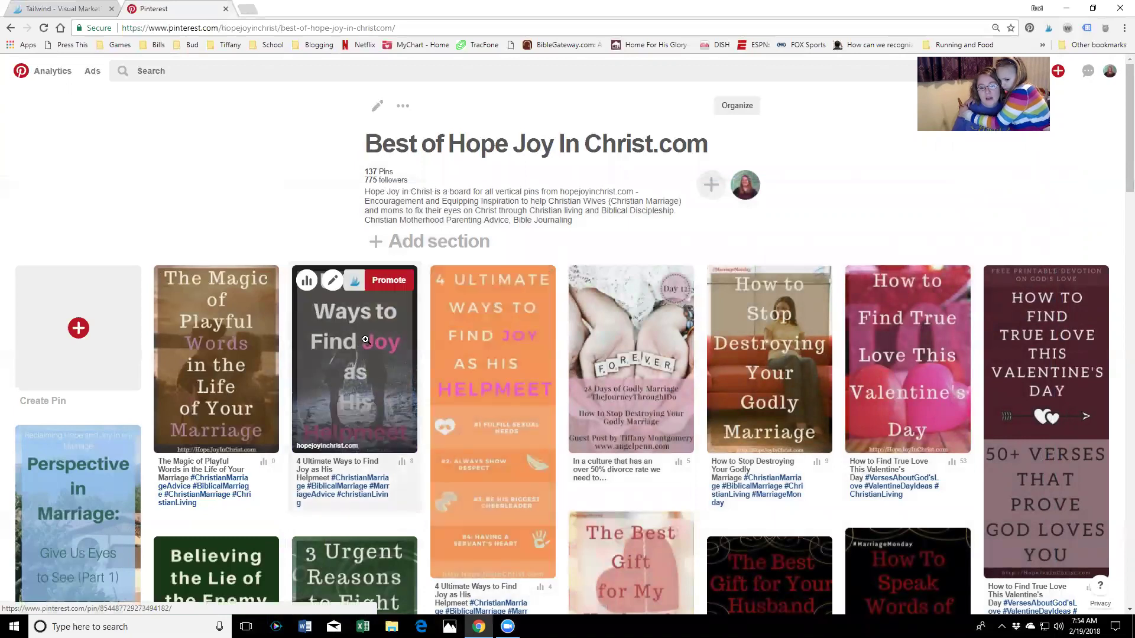
Step: Save the dark 4 Ultimate Ways to Find Joy as His Helpmeet pin as a Tailwind draft and close the window
left_click(356, 286)
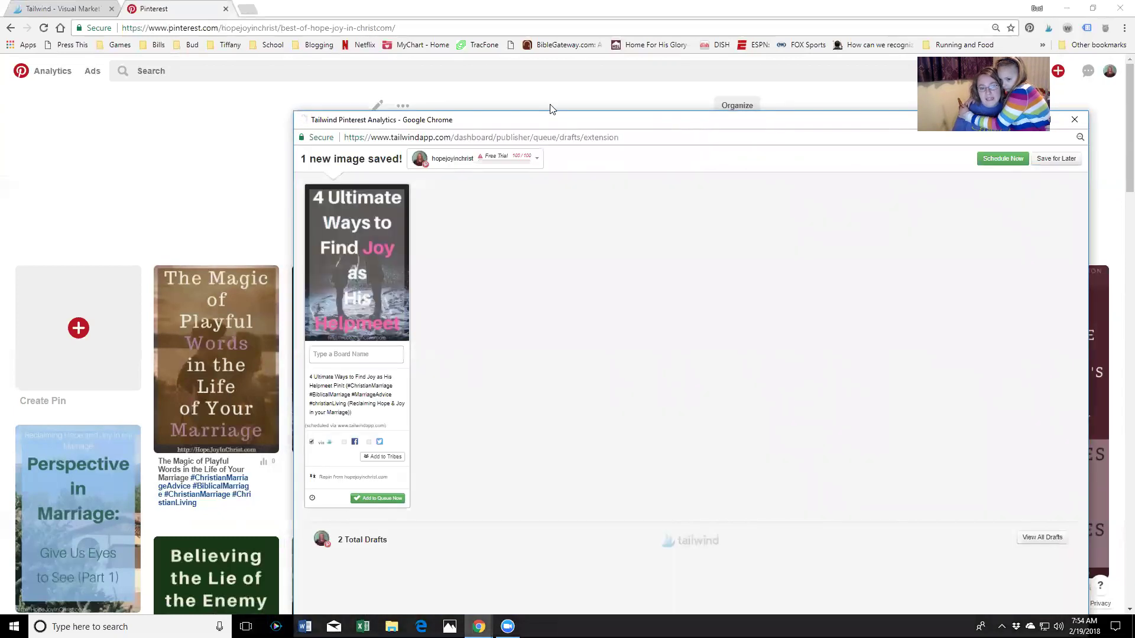
left_click(1067, 161)
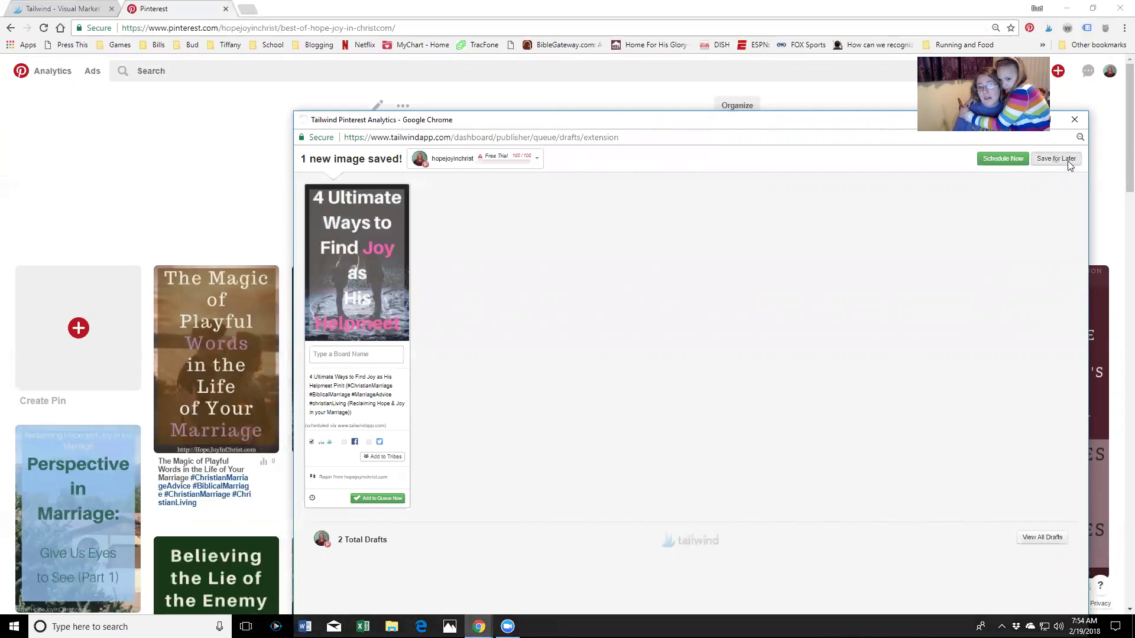
left_click(1074, 120)
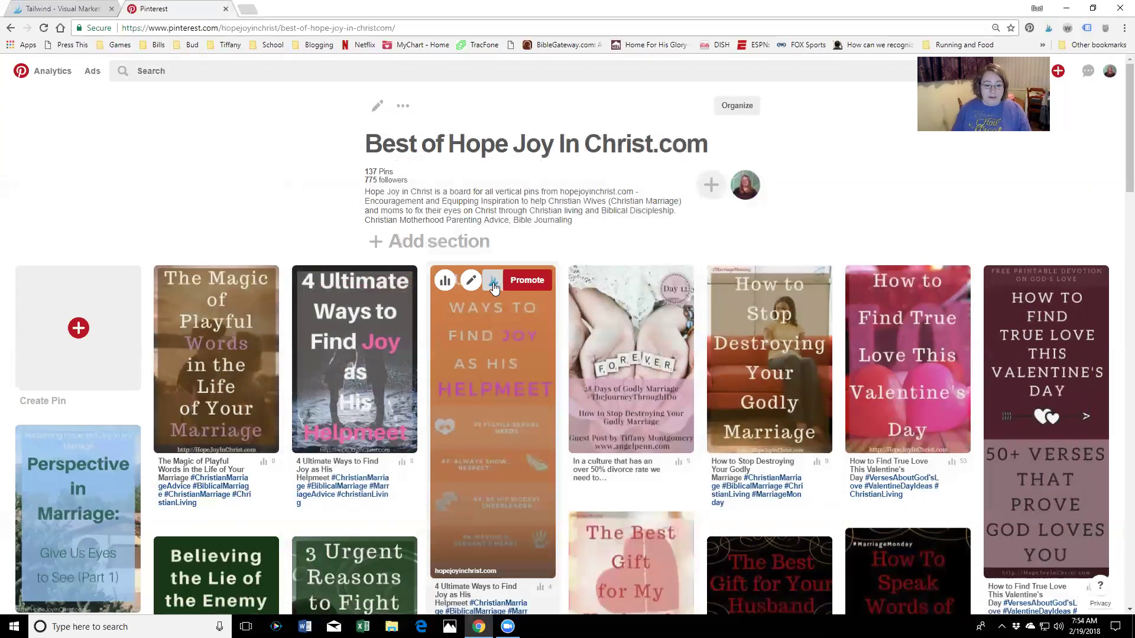
Step: Save the long orange 4 Ultimate Ways to Find Joy pin as a Tailwind draft and close the window
left_click(493, 284)
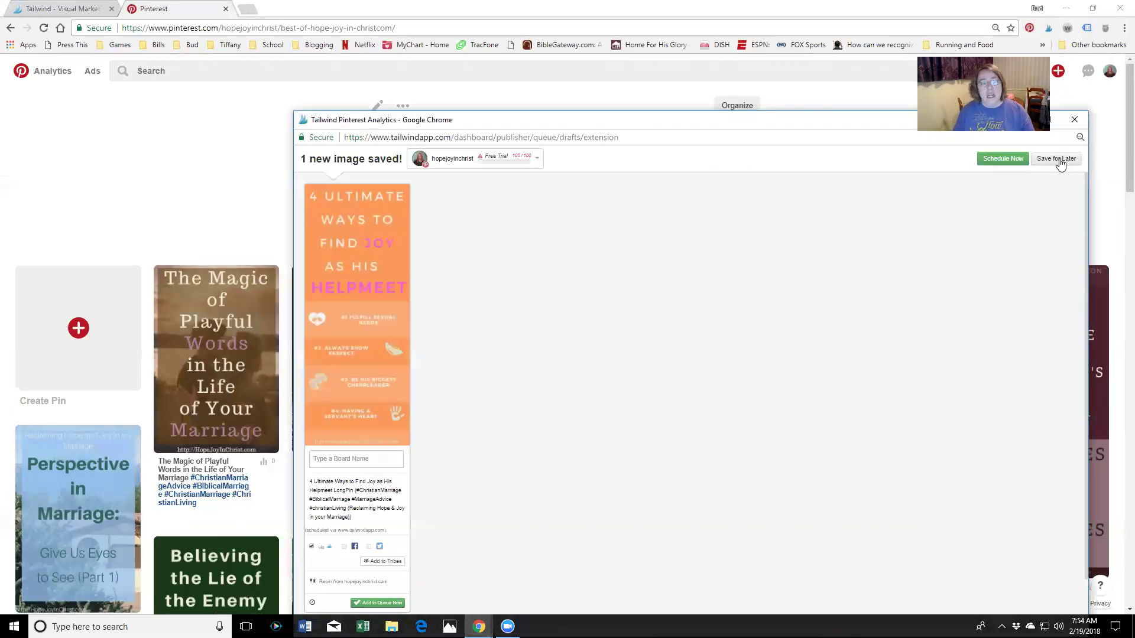
left_click(1061, 162)
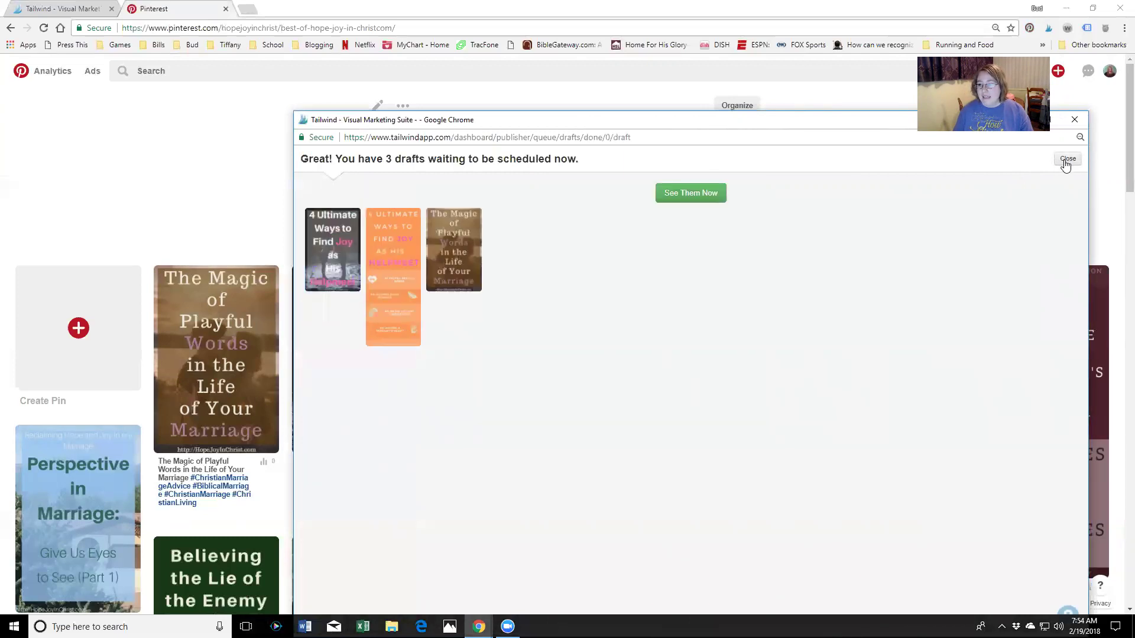
left_click(1067, 159)
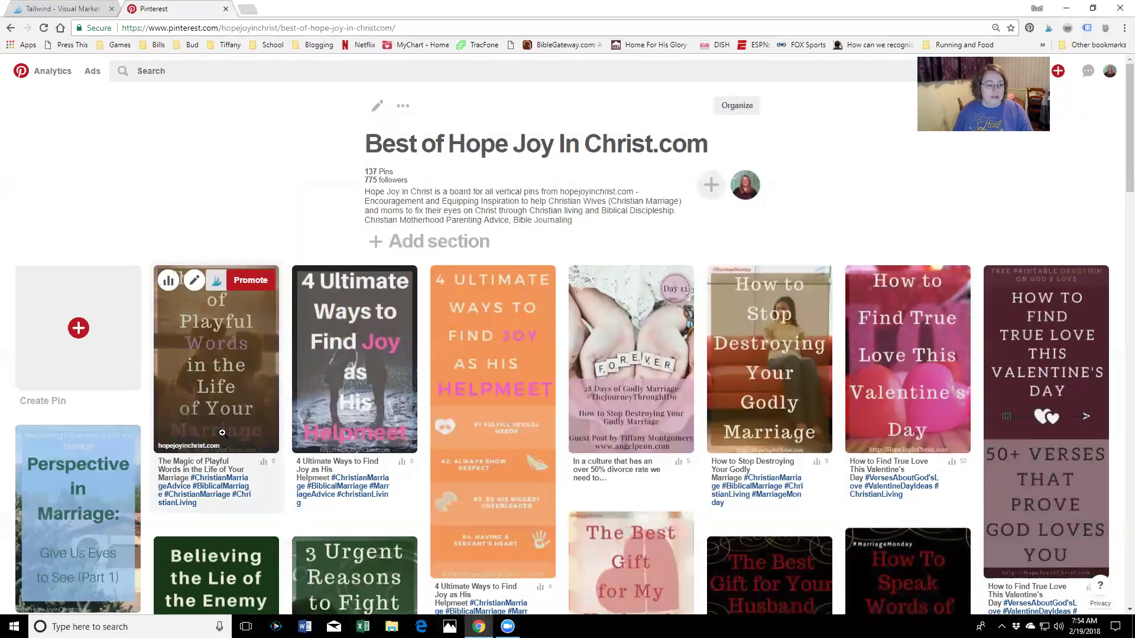
Step: Look over the Best of Hope Joy In Christ.com and Hope Joy In Christ Blog Posts boards, and return to the profile
scroll(229, 429, "down", 6)
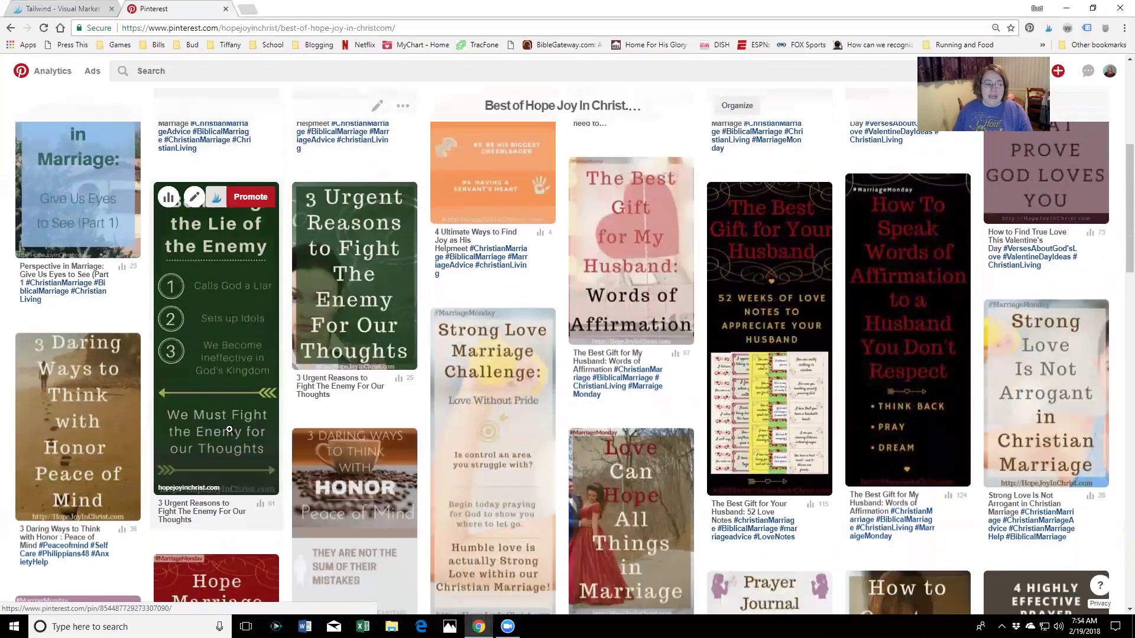
scroll(229, 429, "up", 6)
left_click(195, 71)
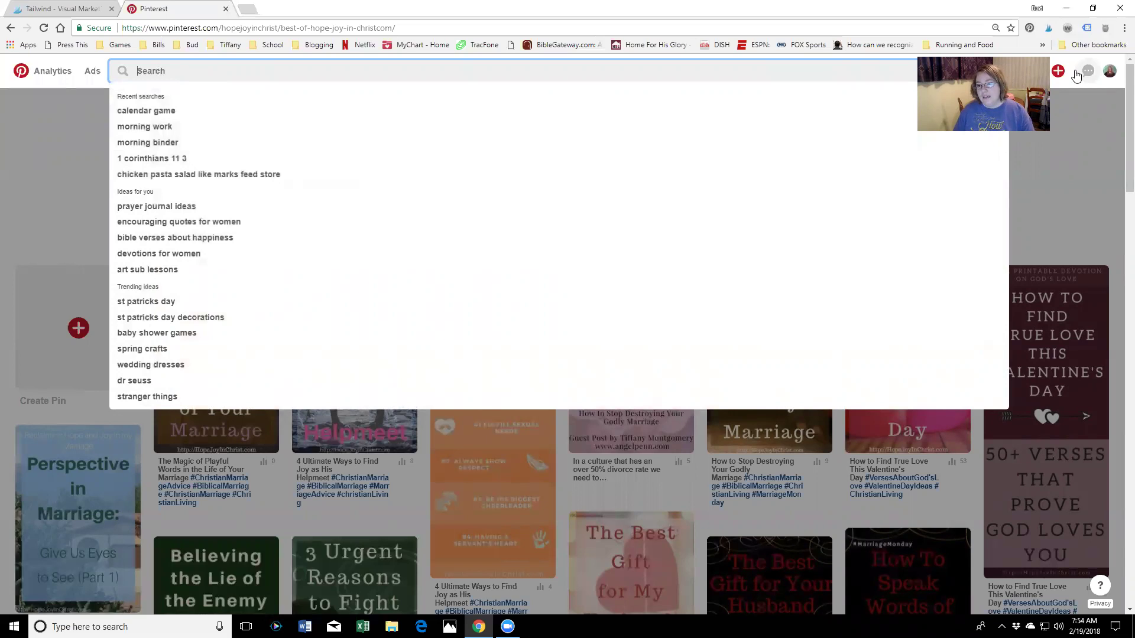
left_click(583, 122)
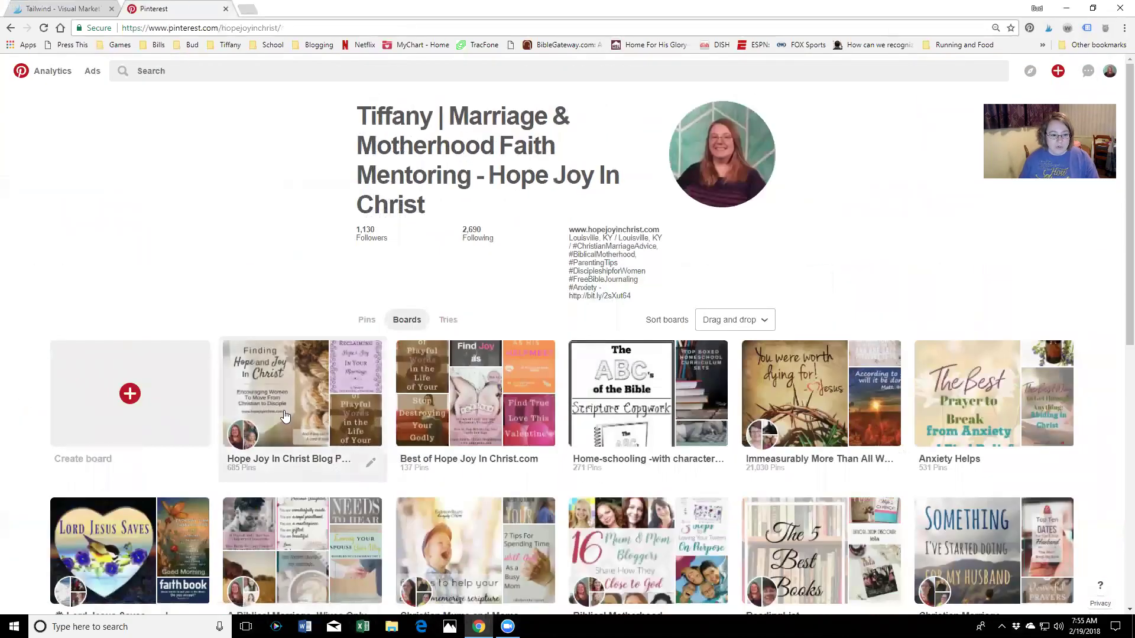
left_click(319, 334)
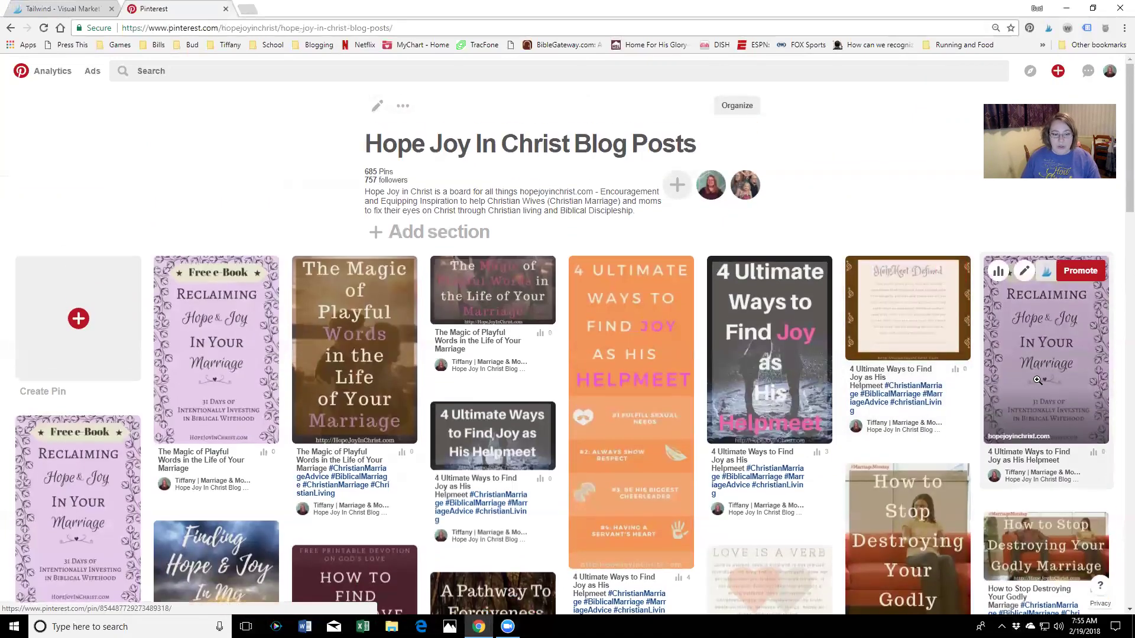
left_click(711, 186)
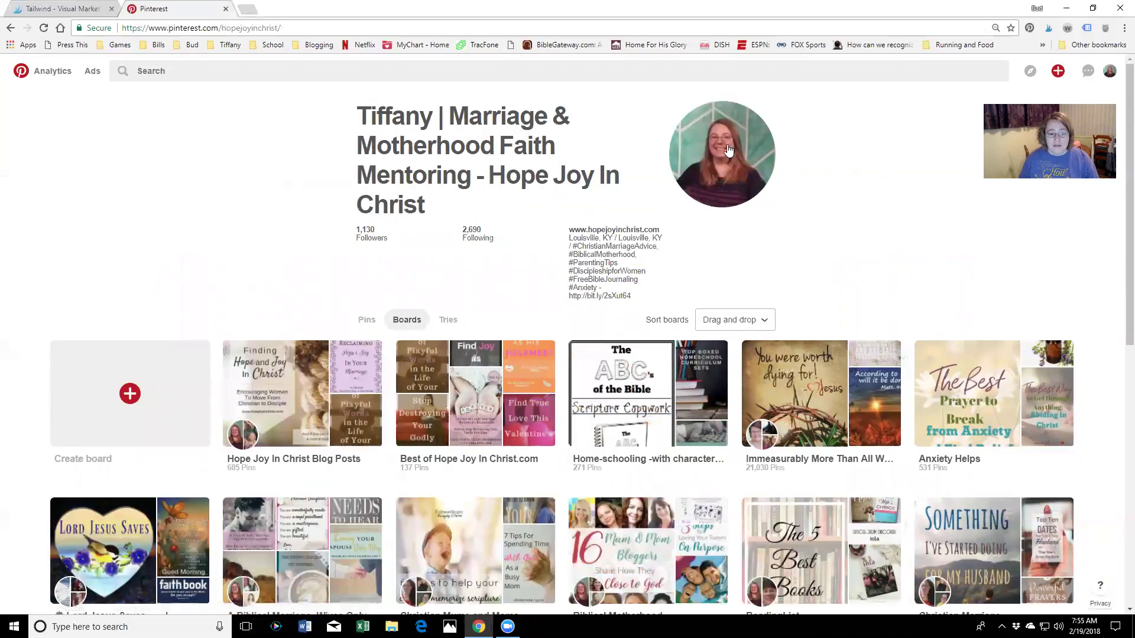
Step: Search Pinterest for "playful words" and limit the results to Your Pins
left_click(200, 73)
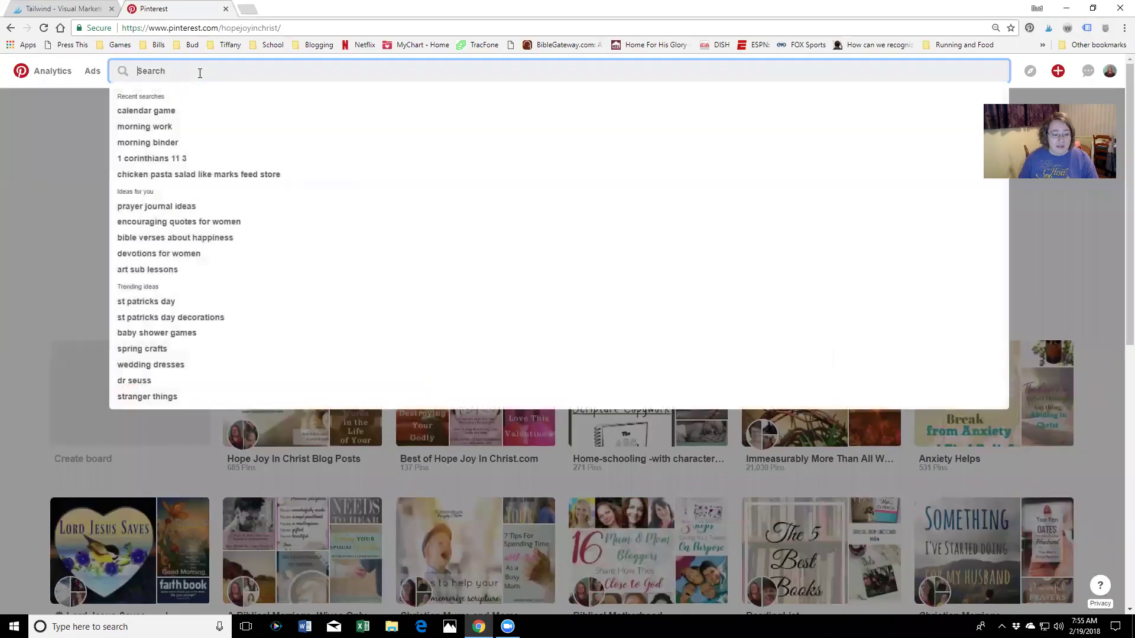
type("playfu")
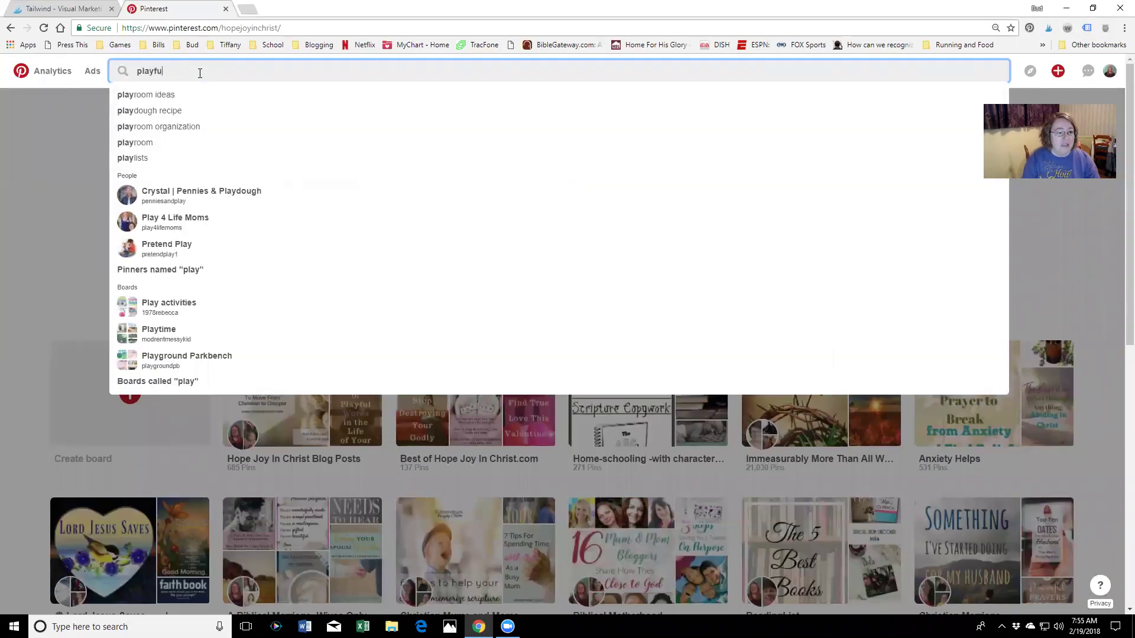
type("l words")
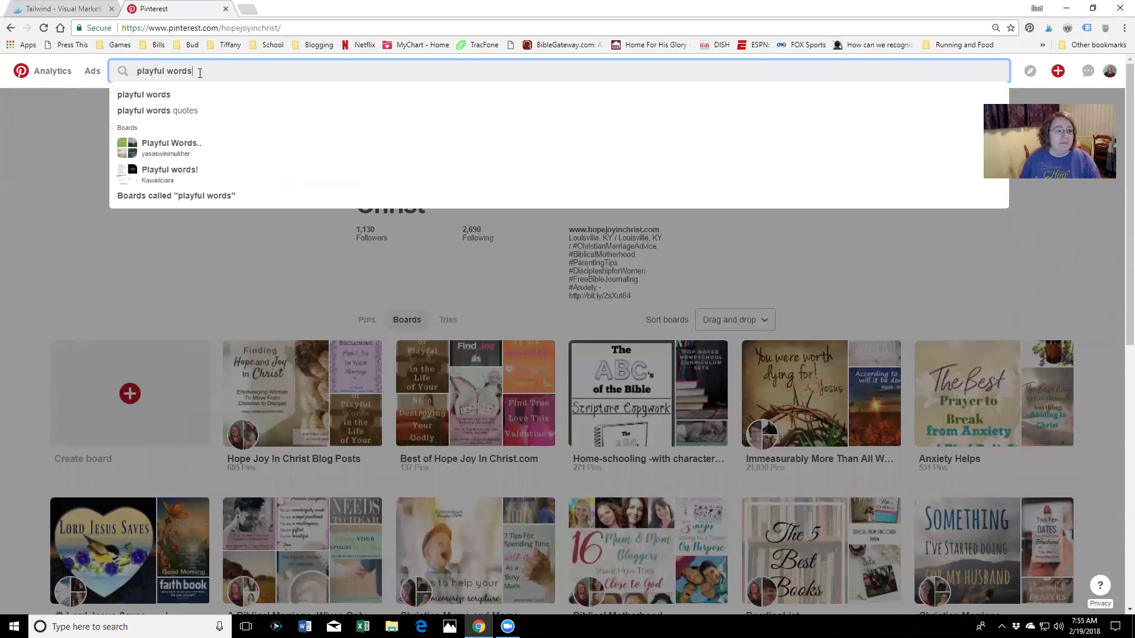
key("Return")
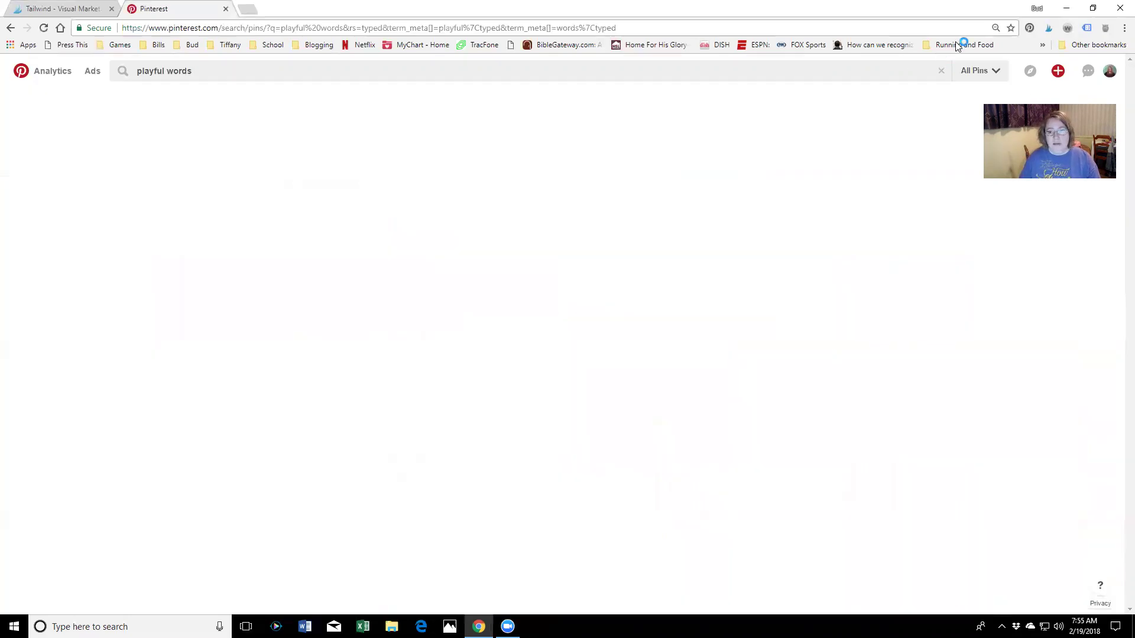
left_click(985, 72)
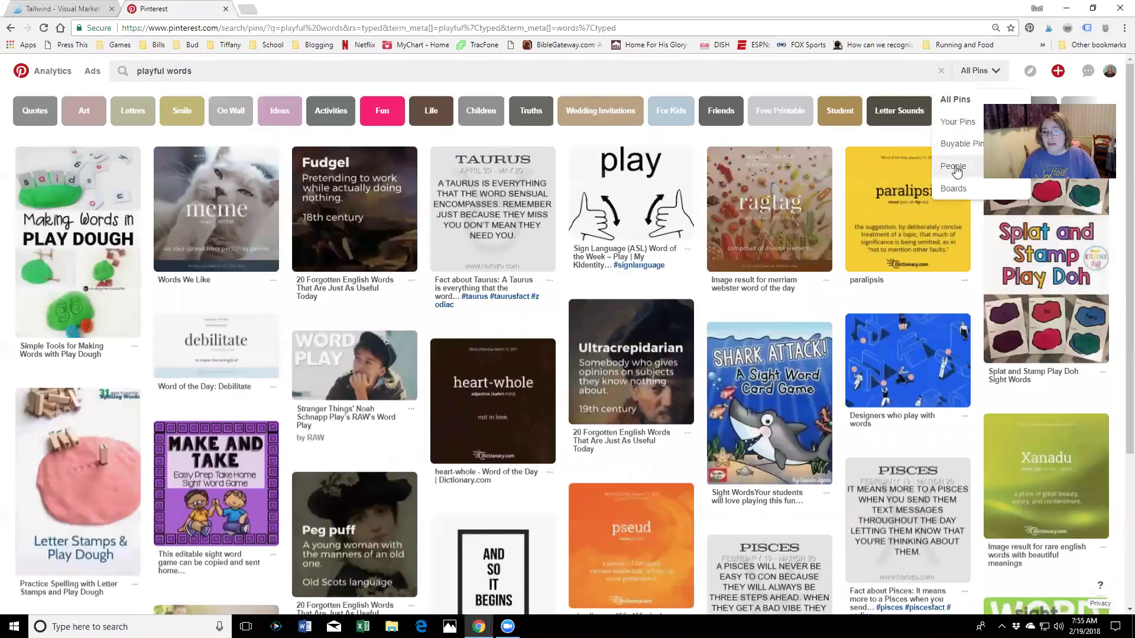
left_click(957, 123)
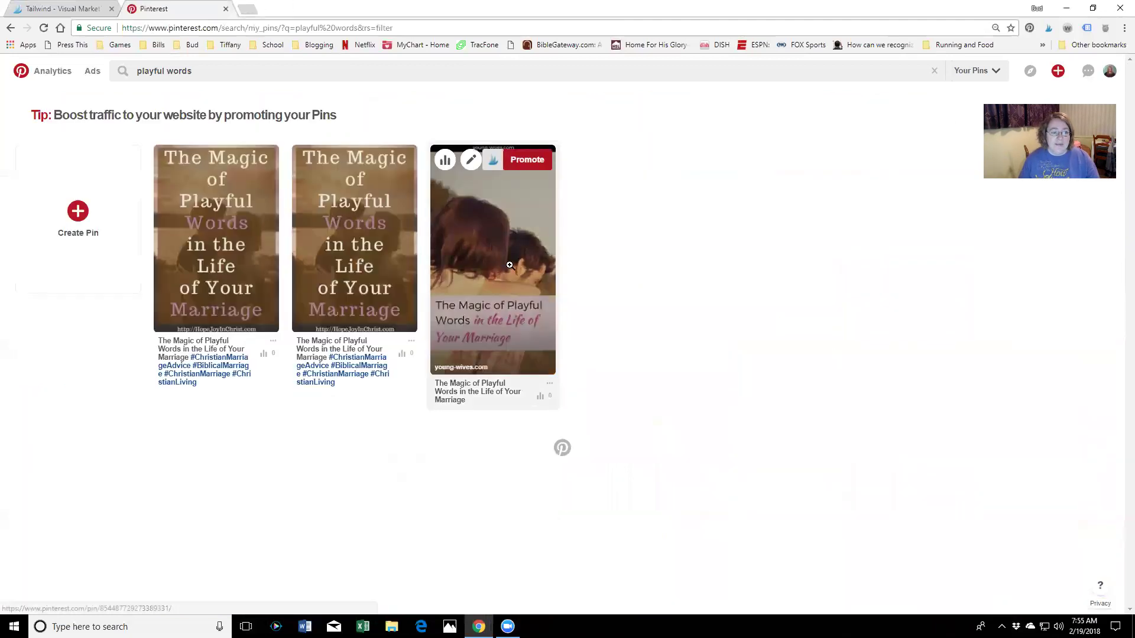
Step: Save the young-wives.com "The Magic of Playful Words in the Life of Your Marriage" pin to the Best of Hope Joy In Christ.com board
left_click(507, 298)
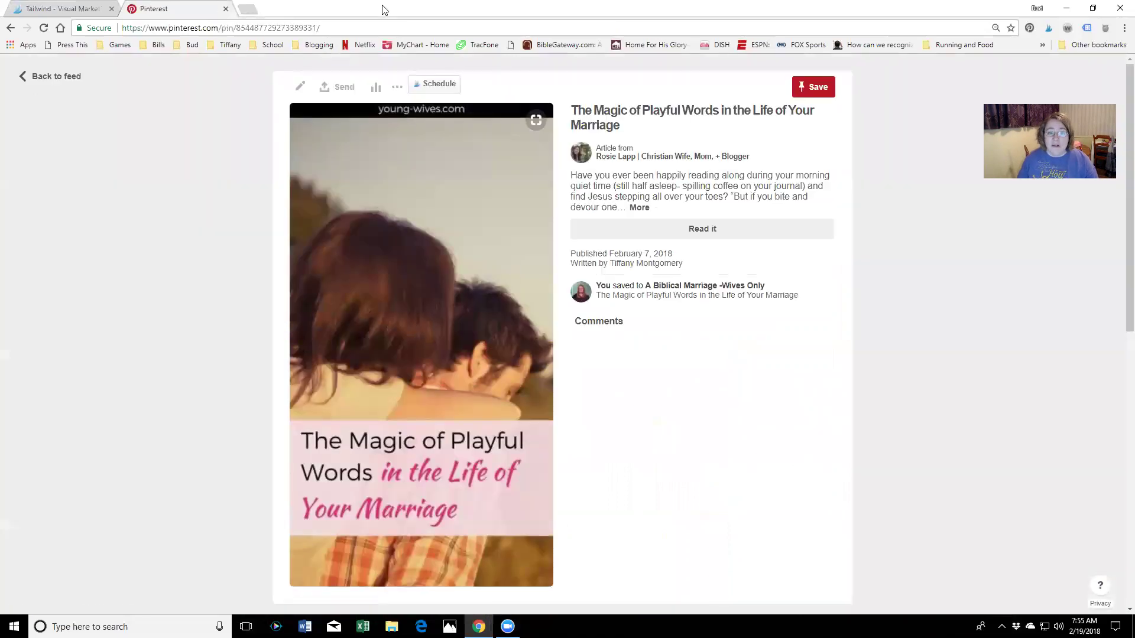
left_click(822, 89)
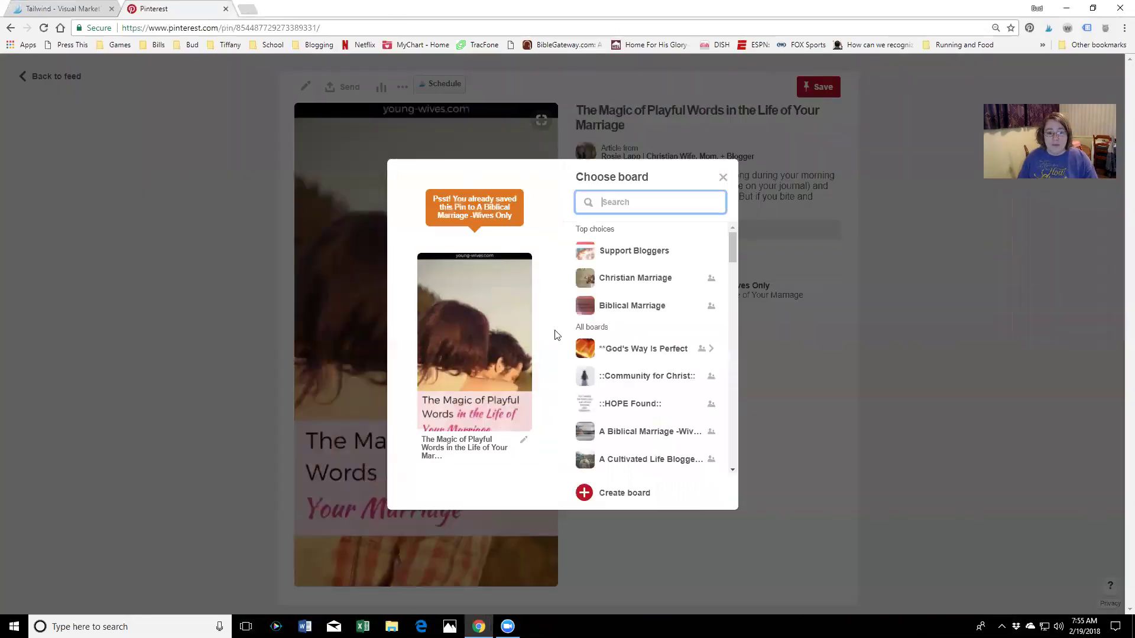
type("need")
key("BackSpace")
key("BackSpace")
key("BackSpace")
key("BackSpace")
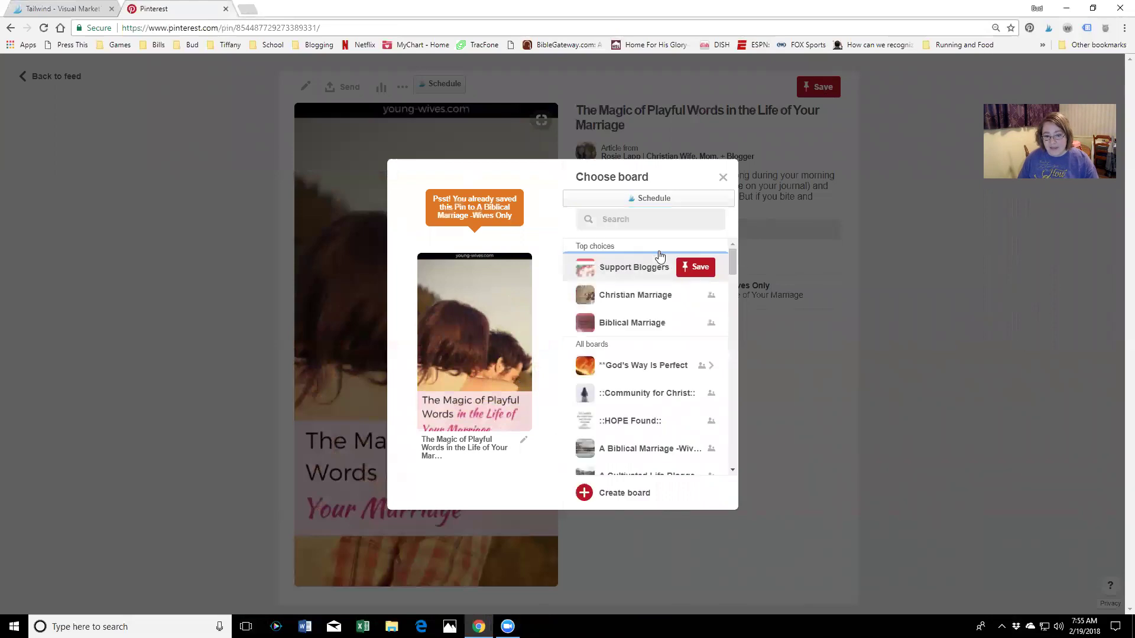
key("Escape")
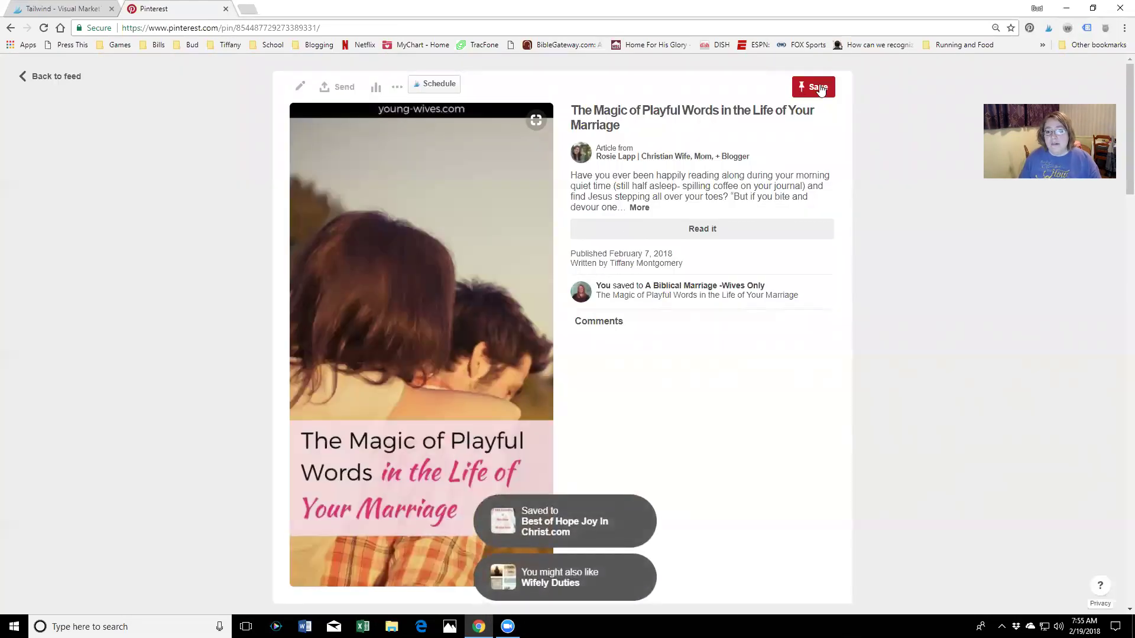
Step: Save the same Playful Words pin to the Hope Joy In Christ Blog Posts board
left_click(823, 90)
type("hop")
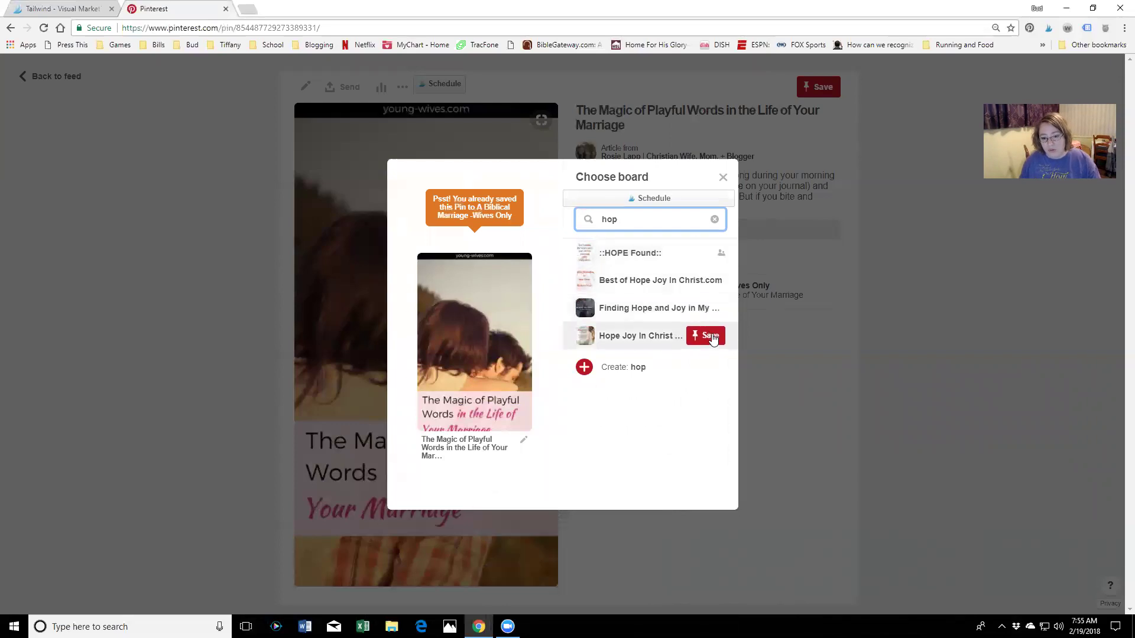
left_click(714, 219)
key("Escape")
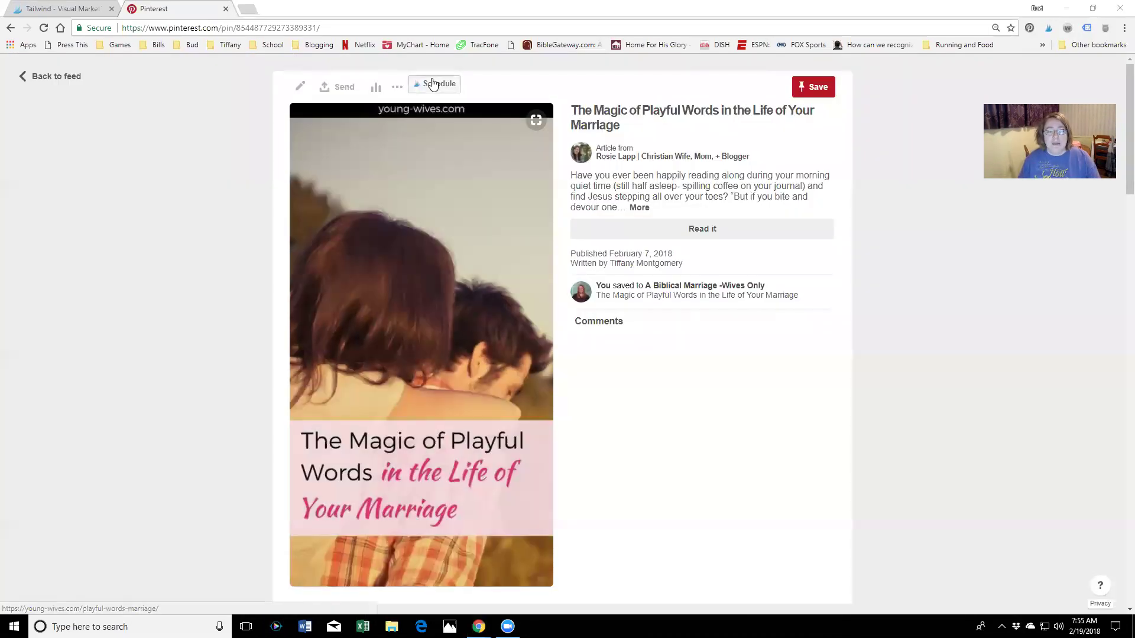
Step: Save the open Playful Words pin as a Tailwind draft and return to the search results
left_click(435, 83)
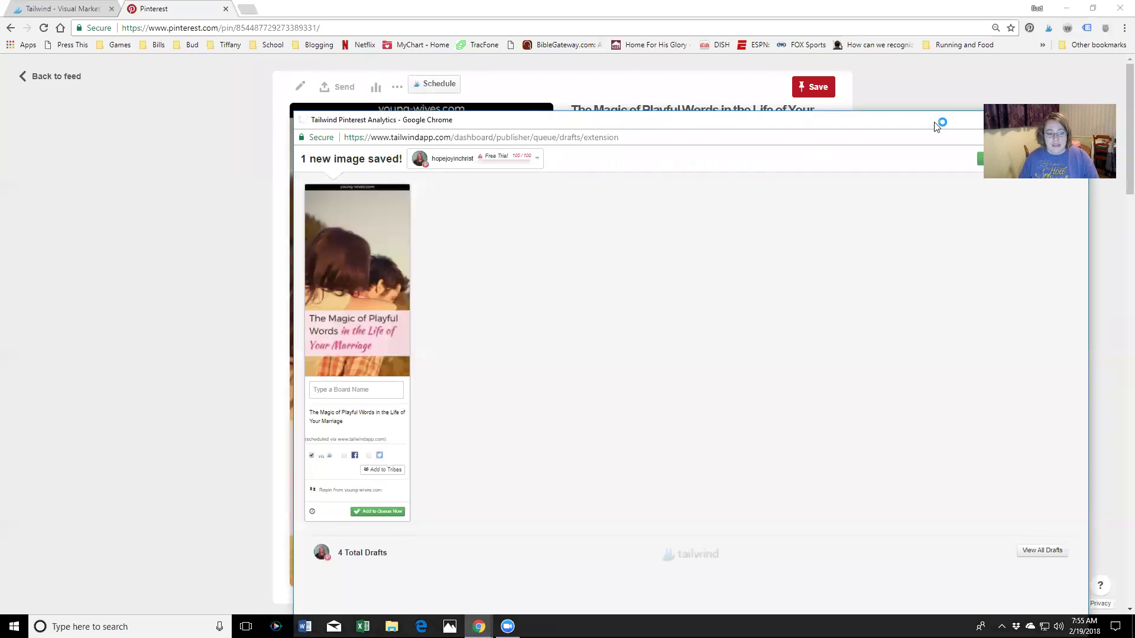
left_click(895, 177)
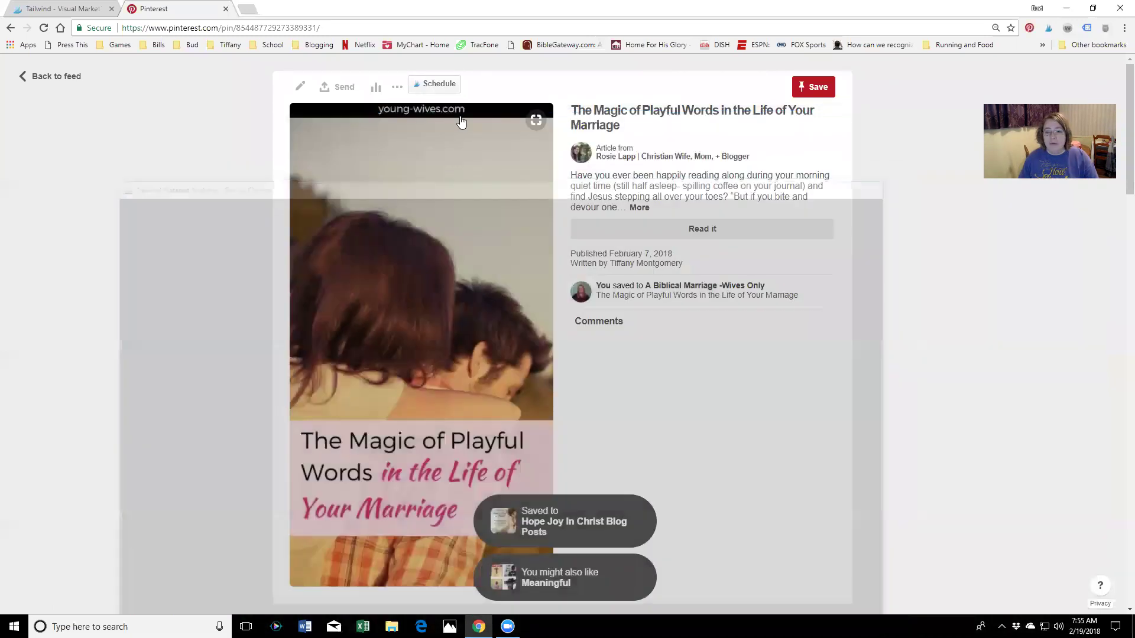
left_click(47, 76)
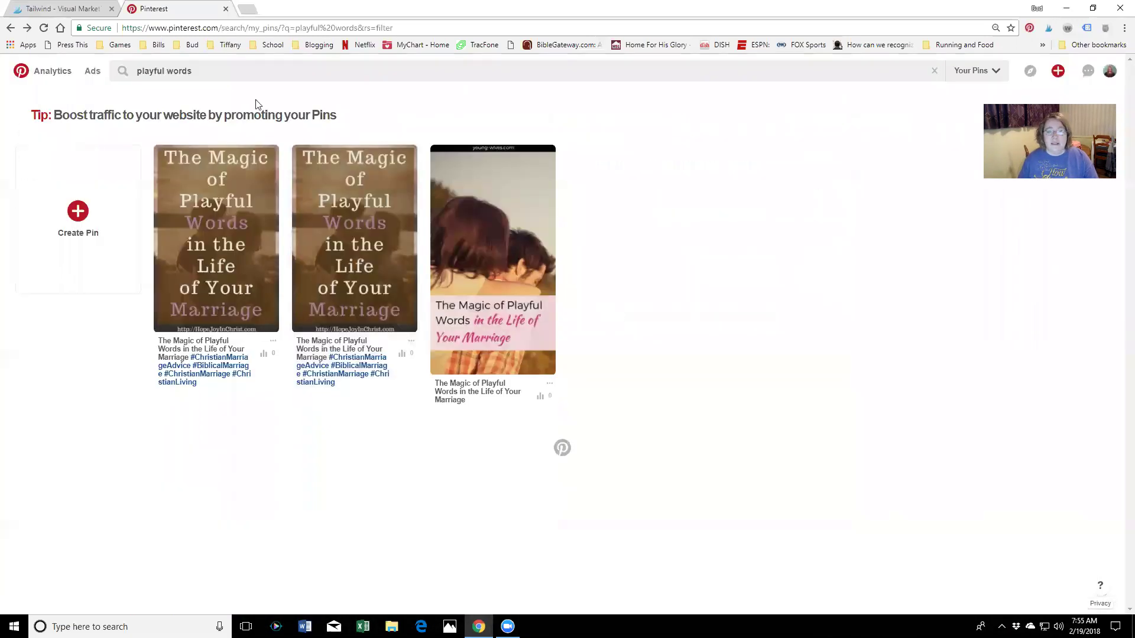
Step: From the Best of Hope Joy In Christ.com board, save the young-wives.com Playful Words pin as a Tailwind draft and close the window
left_click(1110, 72)
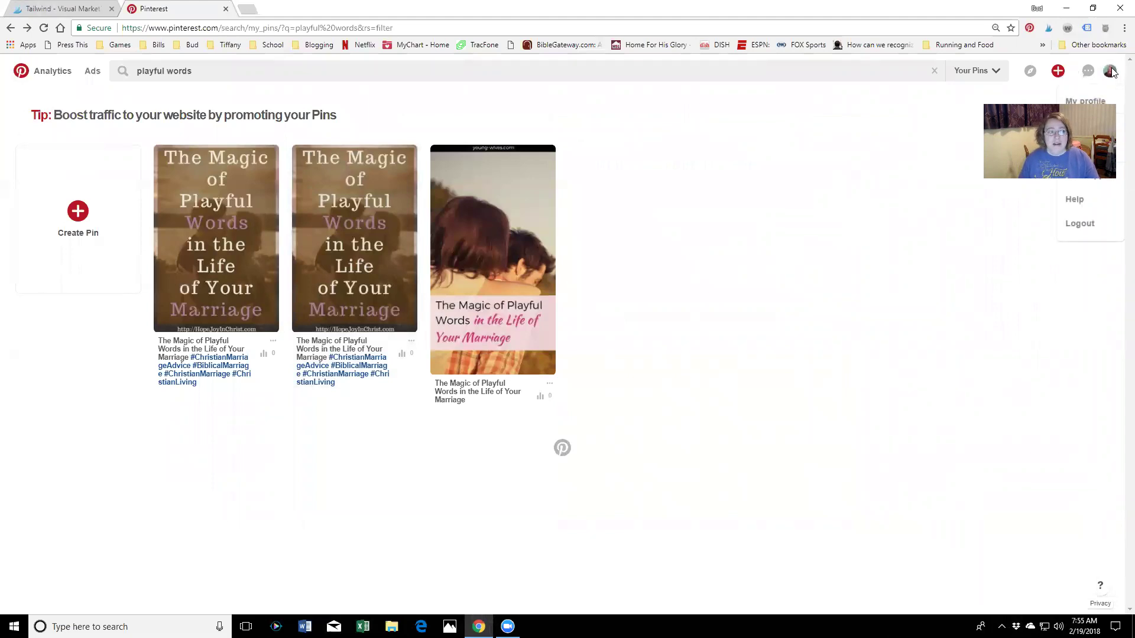
left_click(1105, 99)
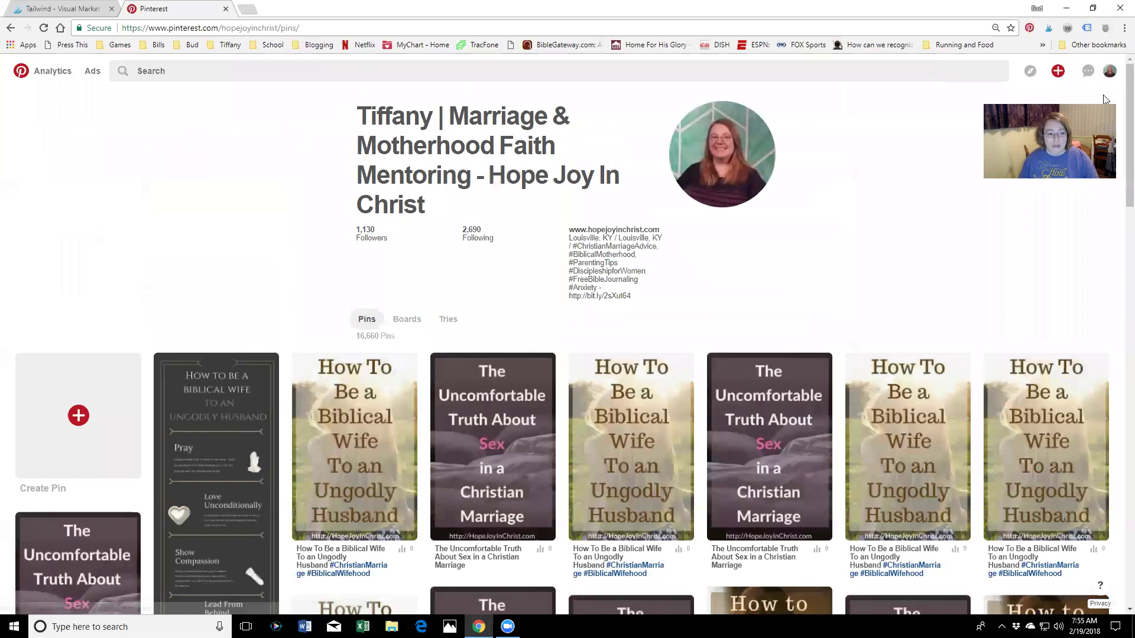
left_click(399, 322)
left_click(444, 430)
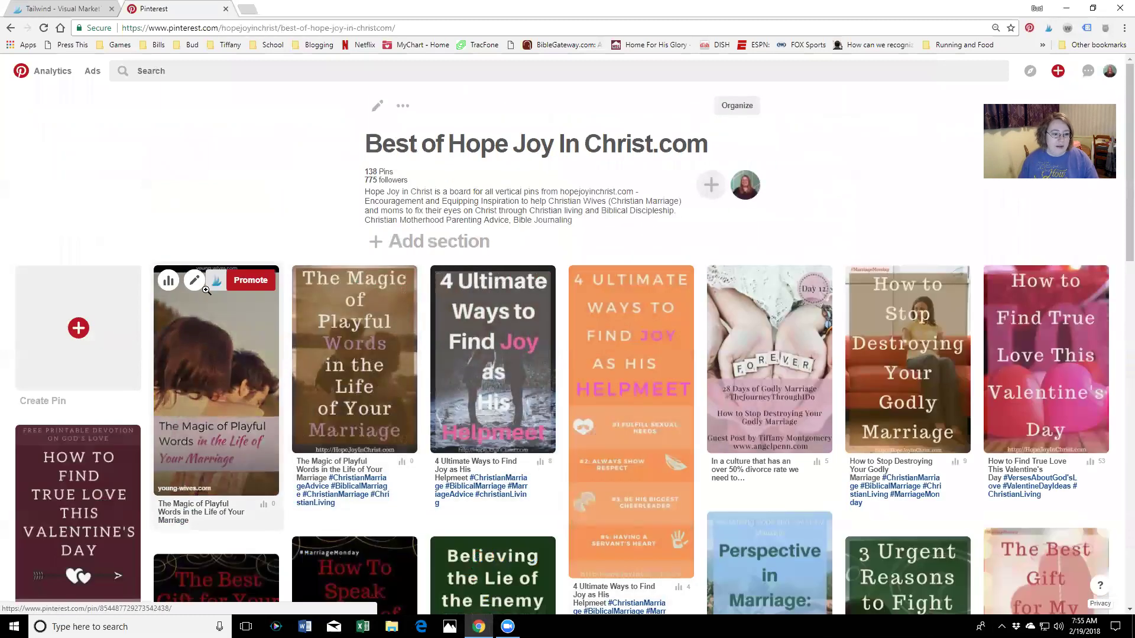
left_click(219, 282)
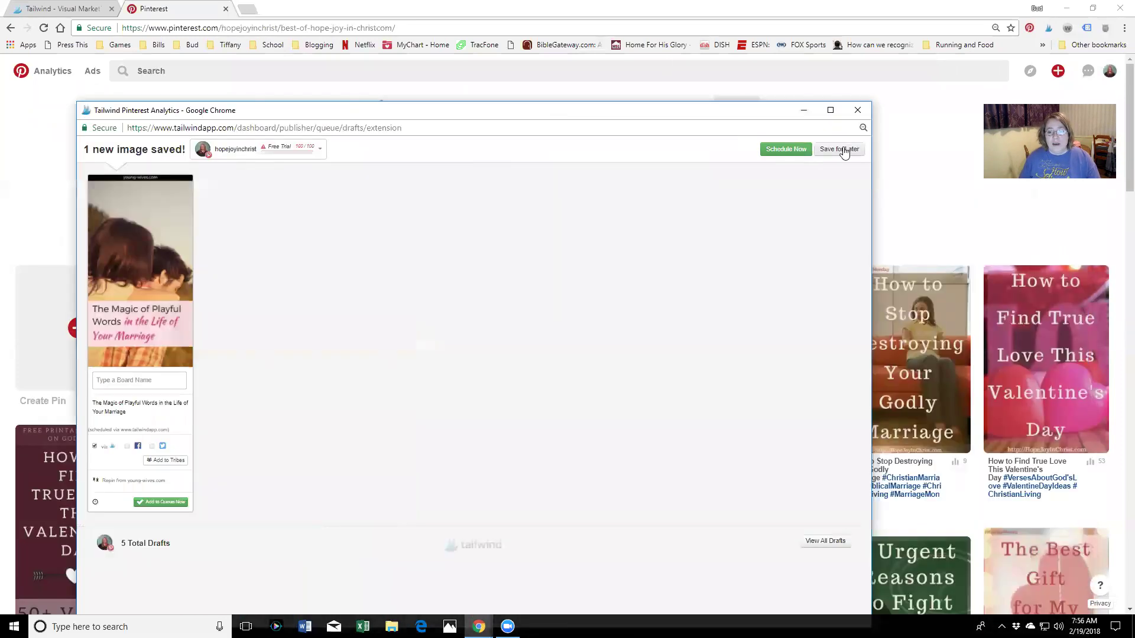
left_click(843, 149)
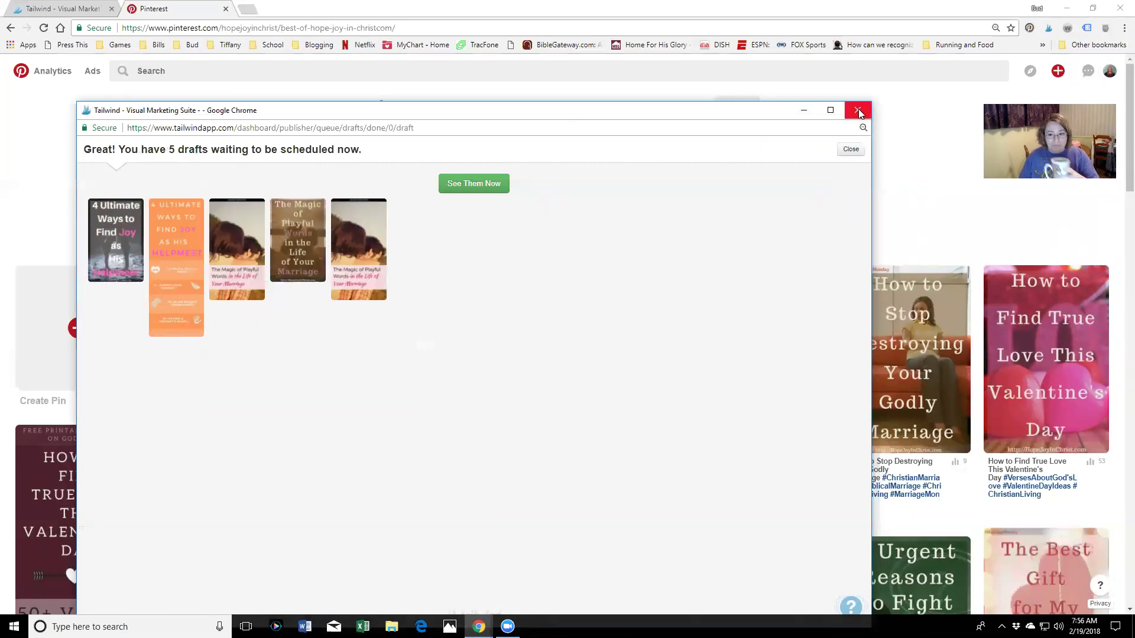
left_click(853, 151)
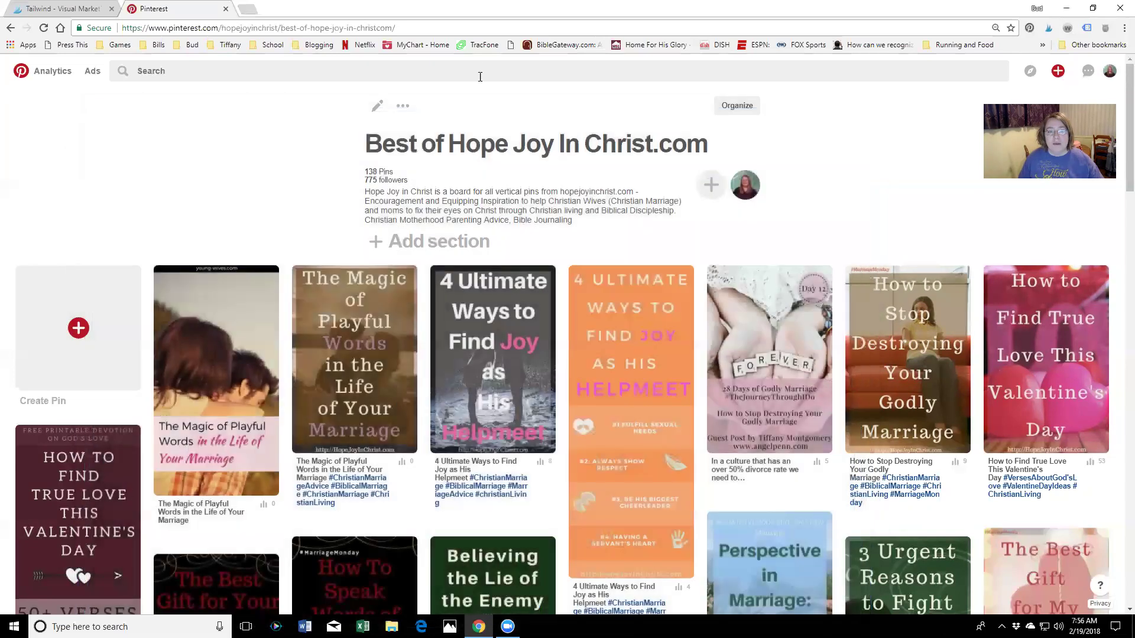
Step: Close Pinterest and open the weekly pinning schedule in Tailwind
left_click(225, 9)
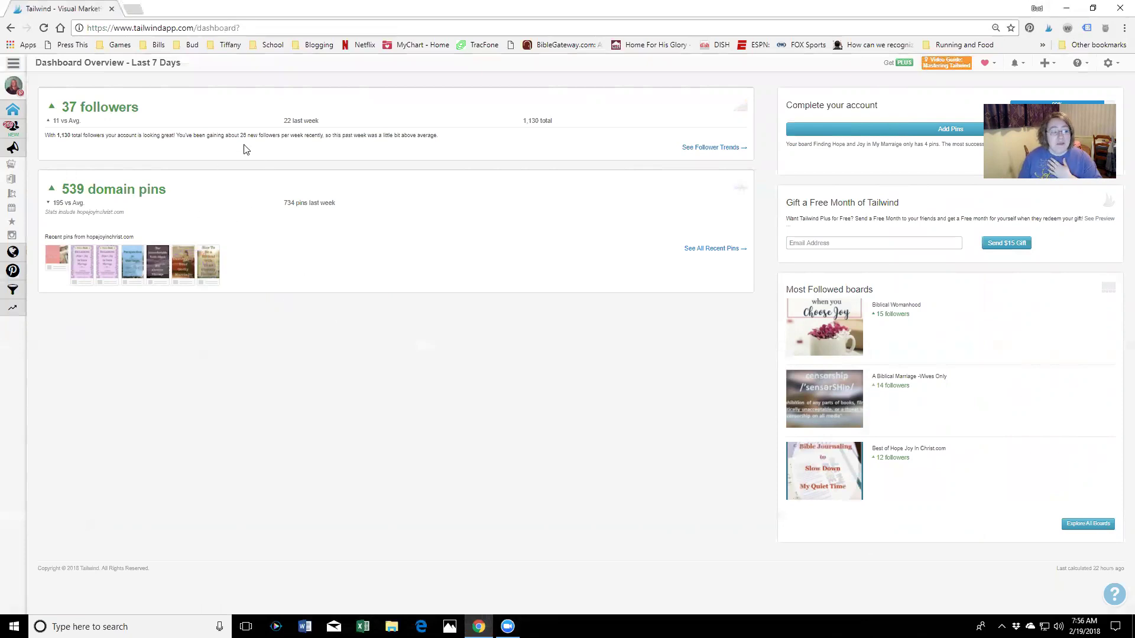
mouse_move(46, 175)
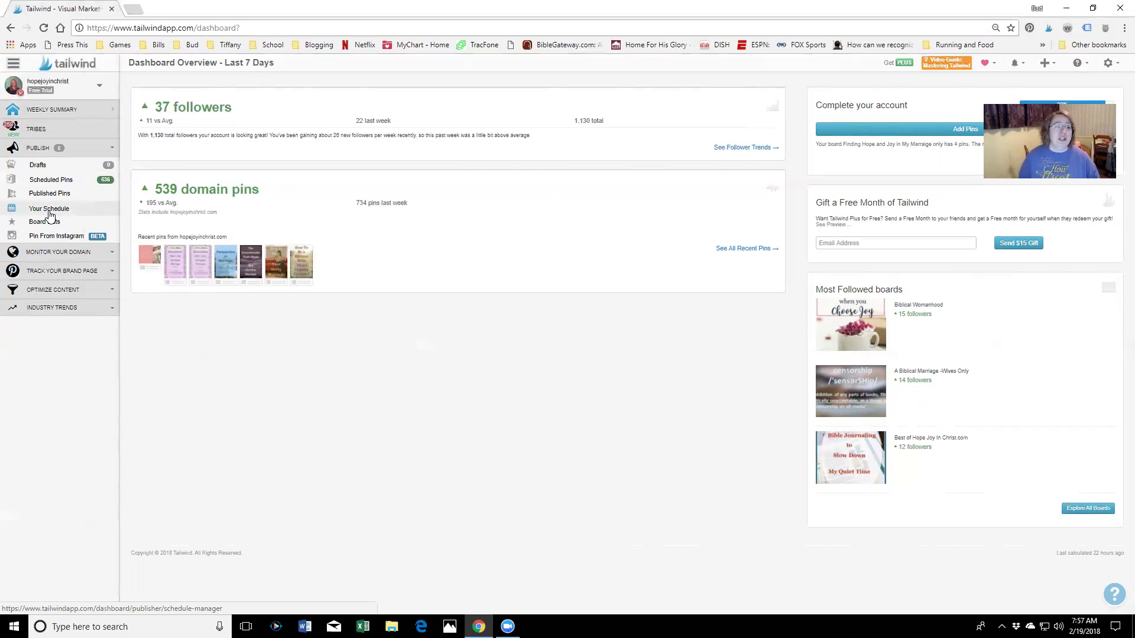
left_click(51, 213)
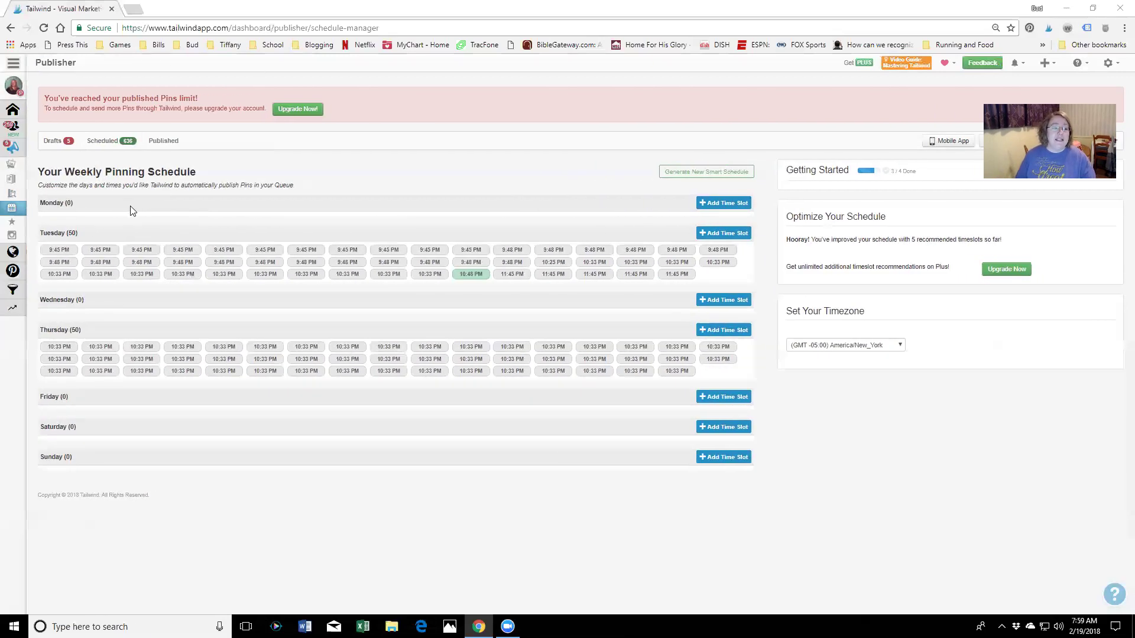
Step: Add an 8:59 PM time slot to Monday in the weekly pinning schedule
left_click(729, 205)
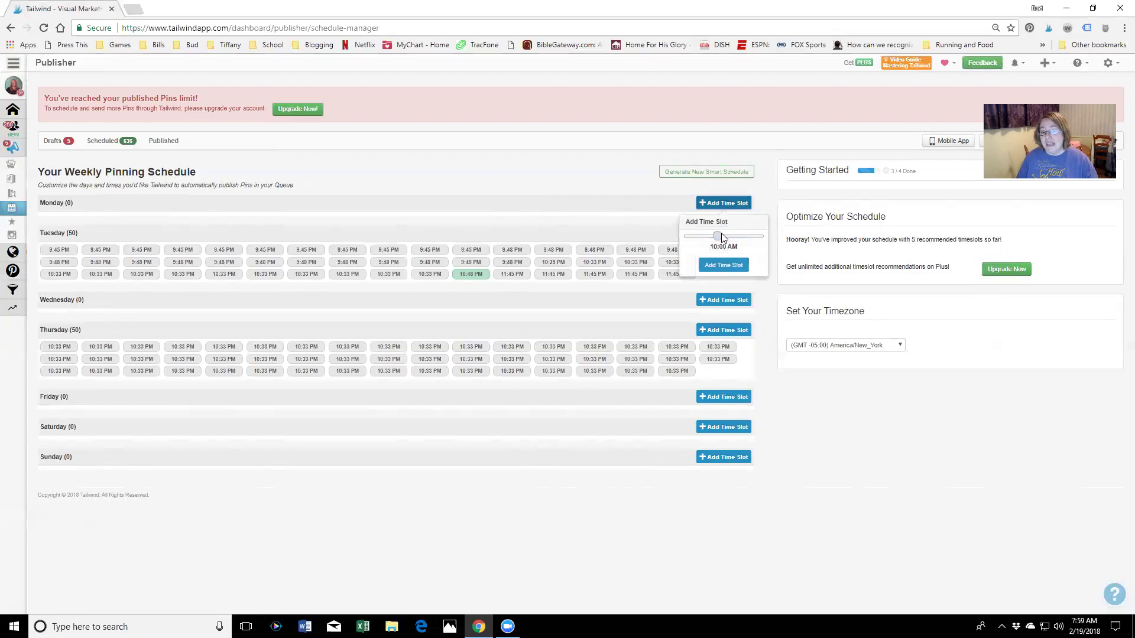
left_click_drag(721, 236, 749, 237)
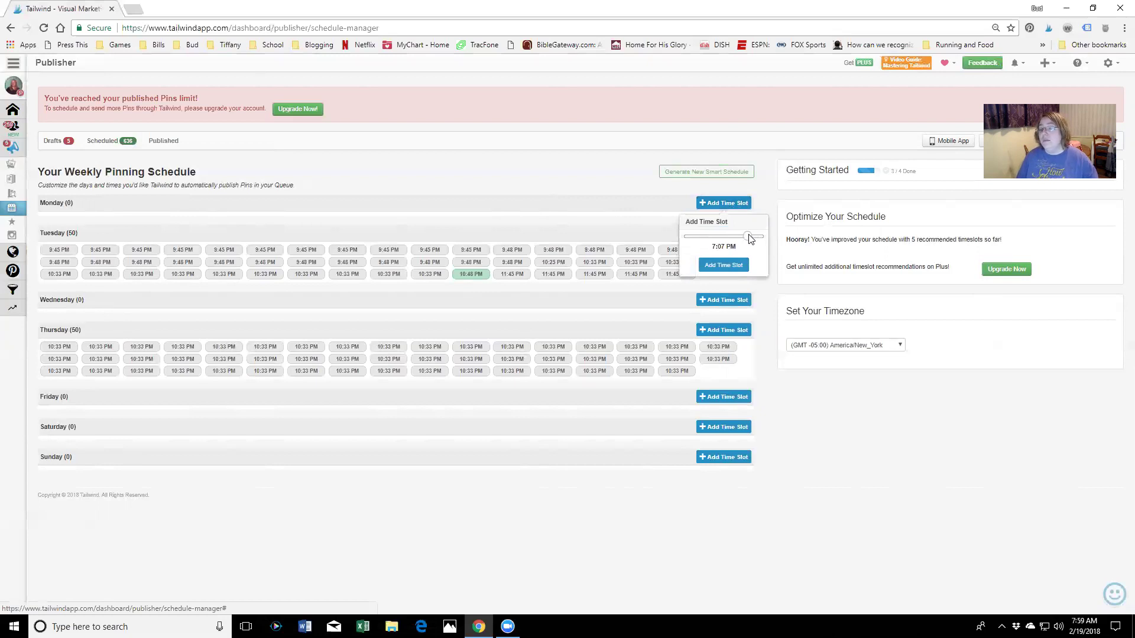
left_click_drag(749, 237, 754, 239)
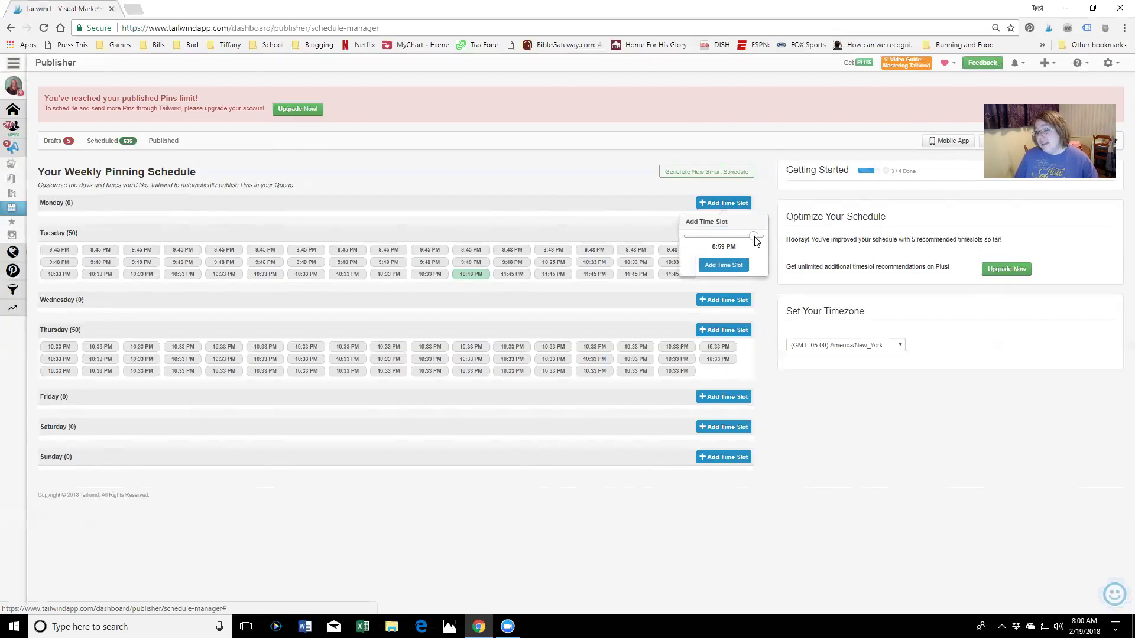
left_click(725, 265)
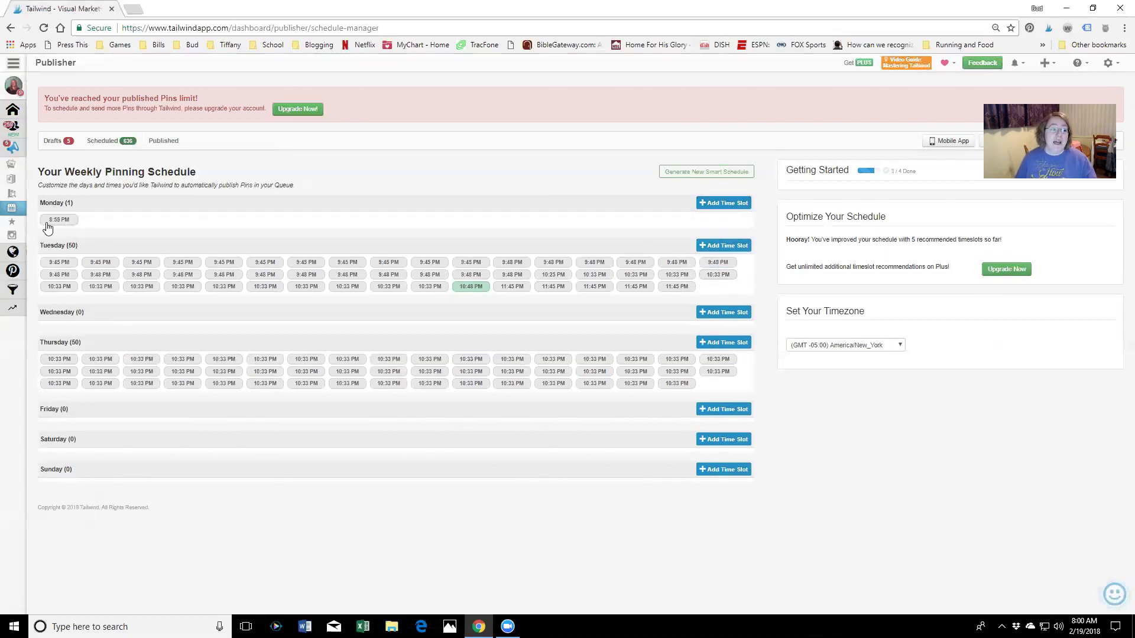
Step: Add ten more 8:59 PM time slots to Monday
left_click(728, 203)
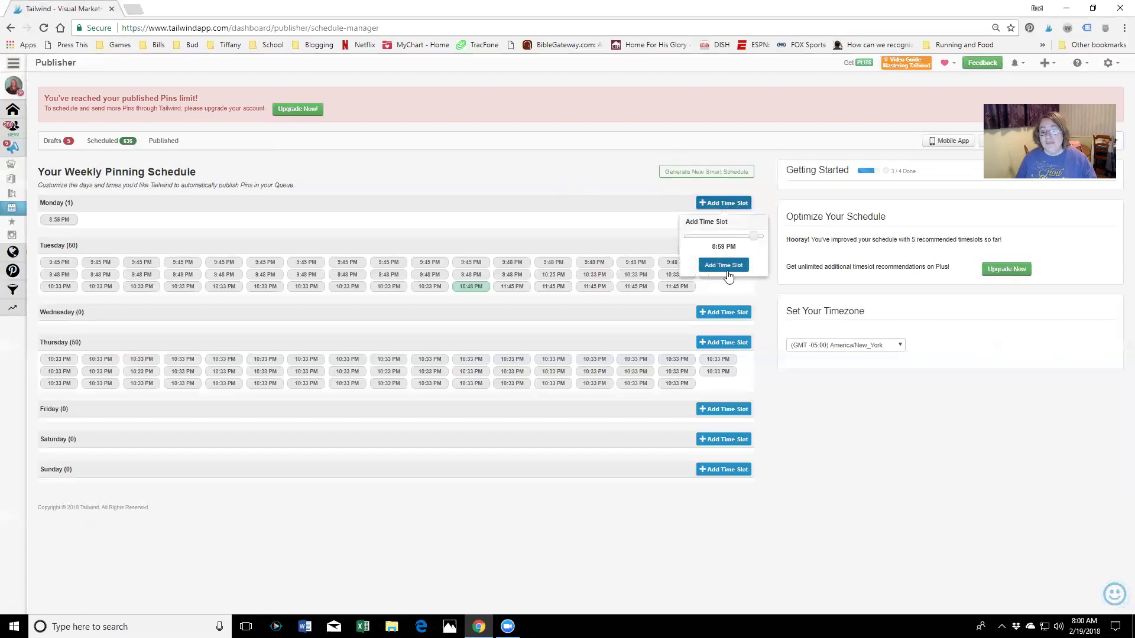
left_click(730, 267)
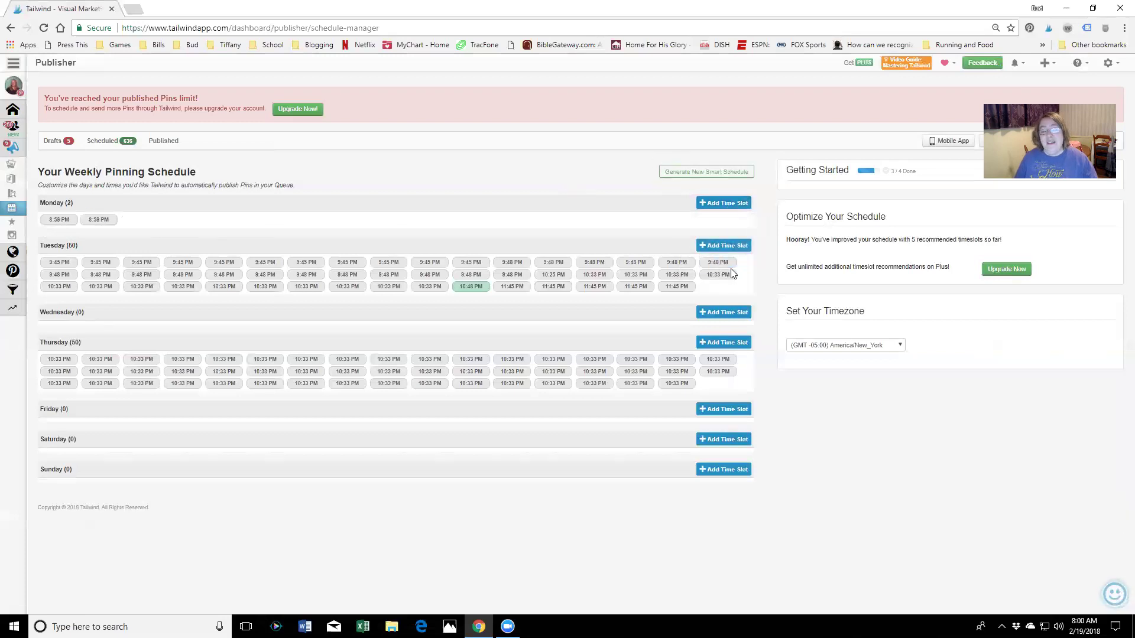
left_click(733, 204)
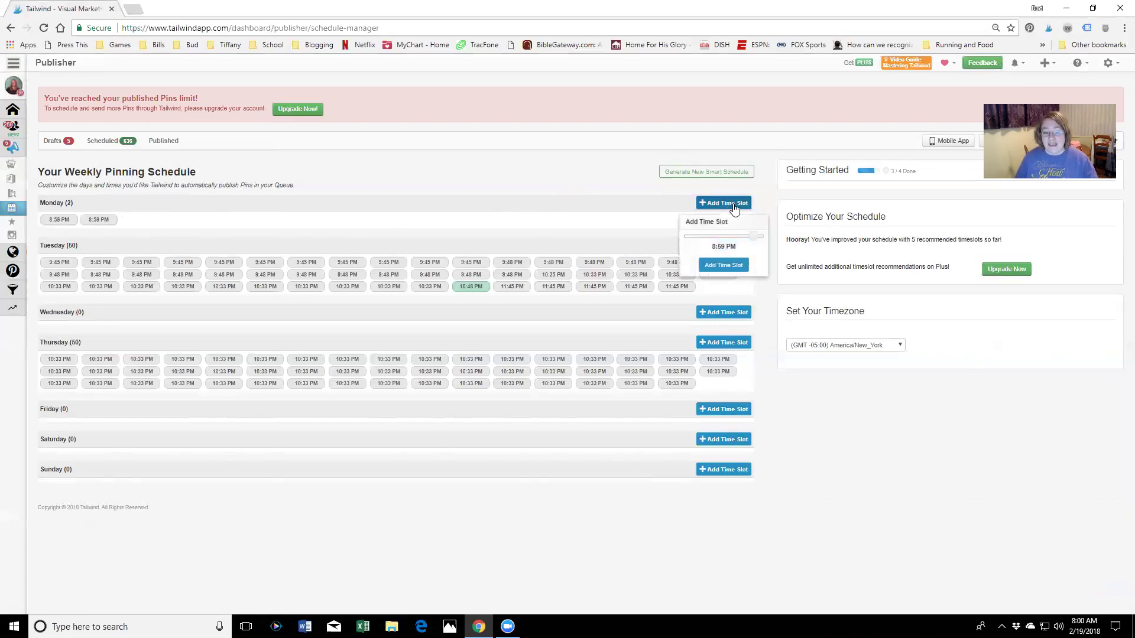
left_click(726, 266)
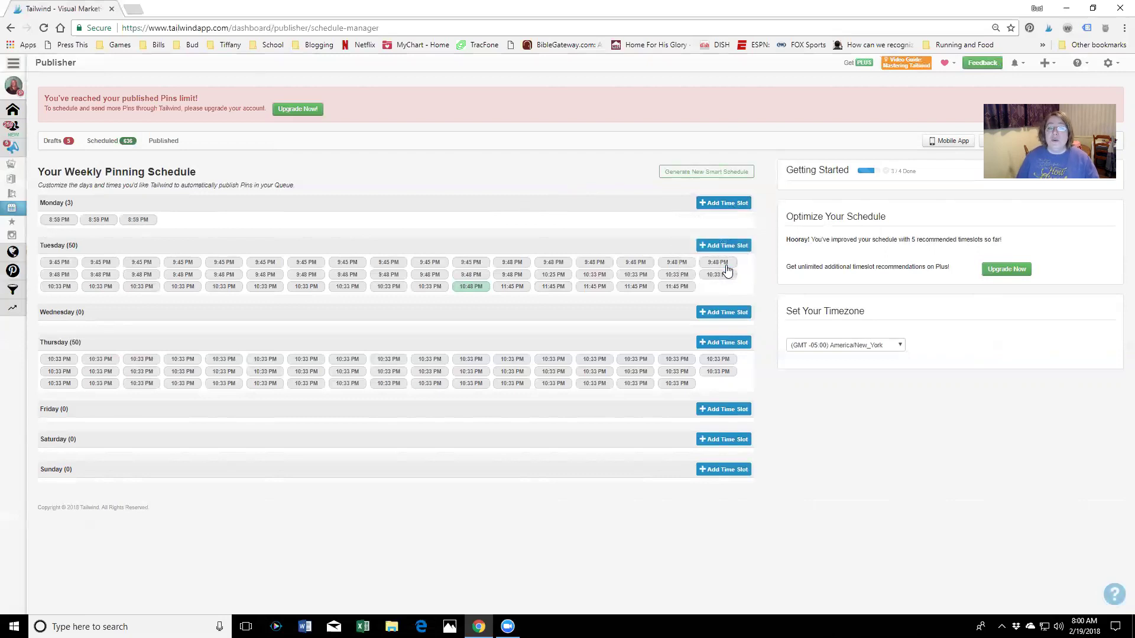
left_click(732, 204)
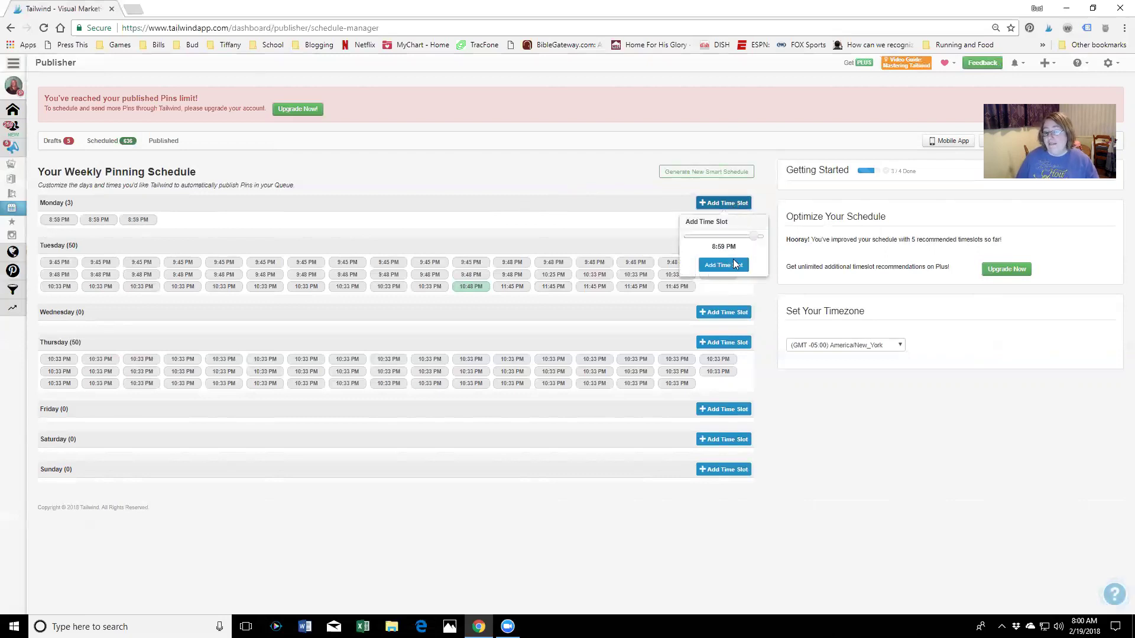
left_click(731, 264)
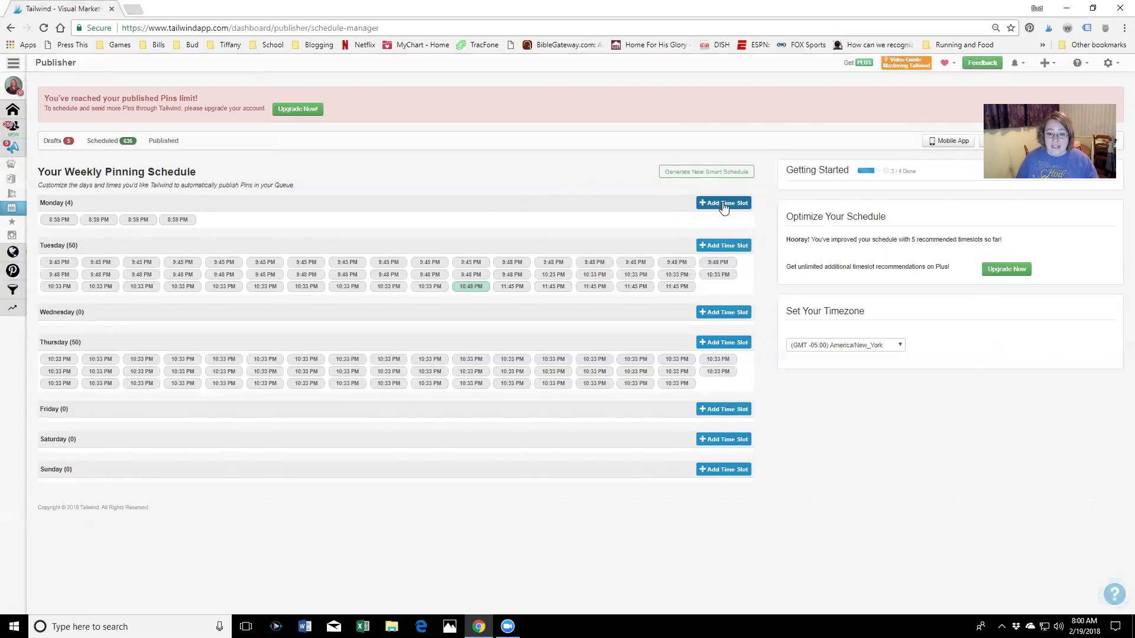
left_click(725, 204)
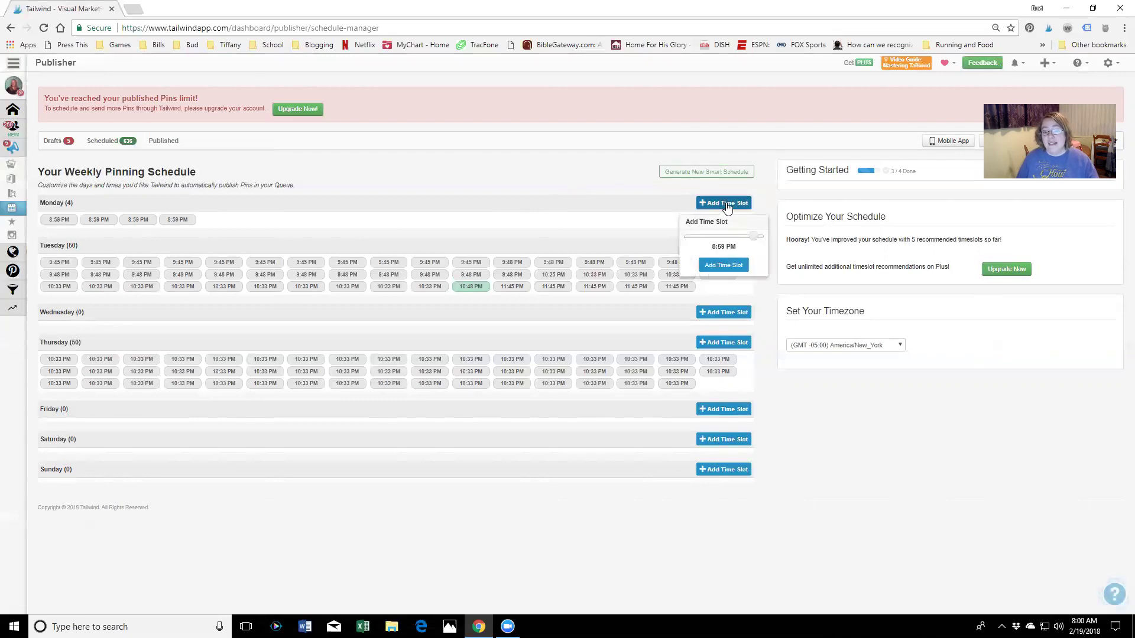
left_click(723, 265)
left_click(728, 205)
left_click(722, 264)
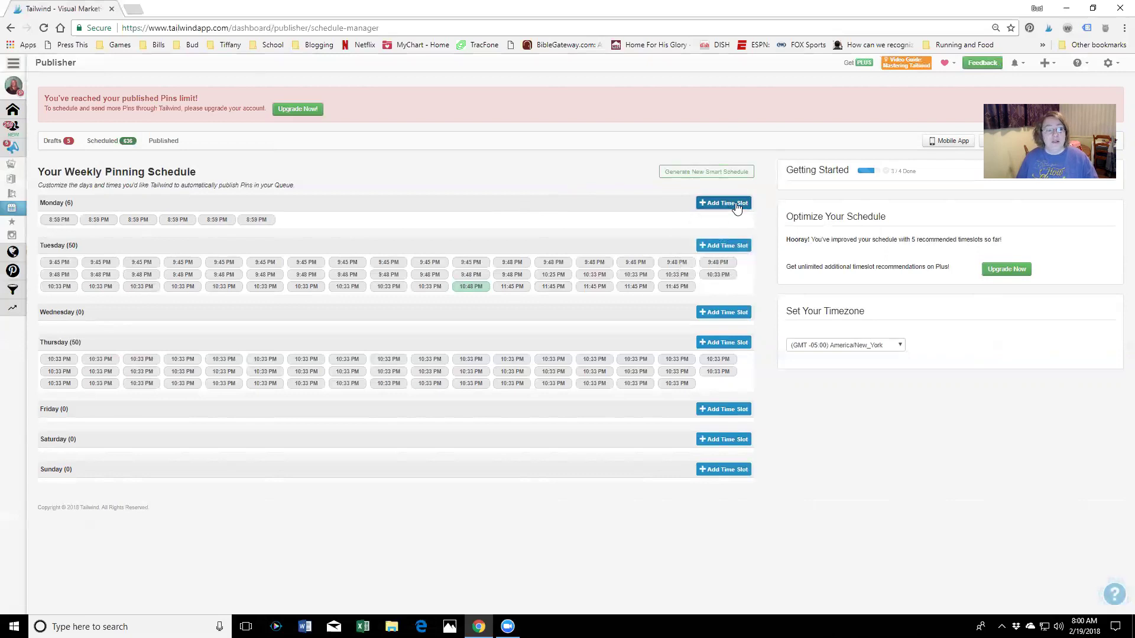
left_click(736, 207)
left_click(722, 264)
left_click(735, 207)
left_click(722, 264)
left_click(736, 204)
left_click(726, 264)
left_click(722, 203)
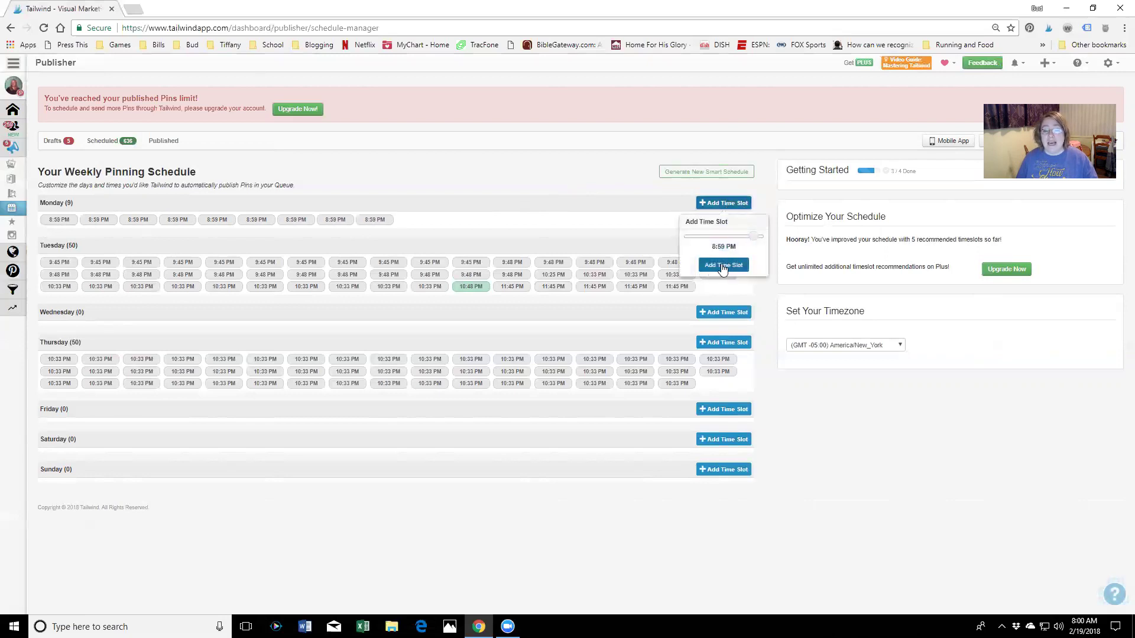
left_click(722, 265)
left_click(722, 203)
left_click(724, 265)
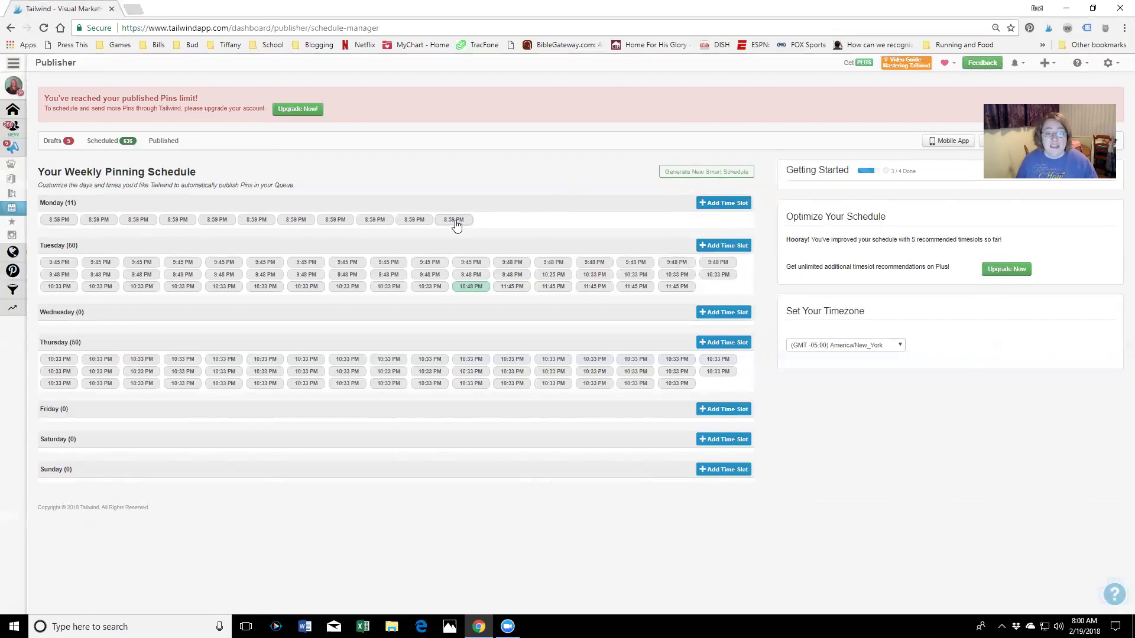
Step: Delete all eleven 8:59 PM time slots from Monday in the weekly pinning schedule, one by one
left_click_drag(455, 222, 483, 214)
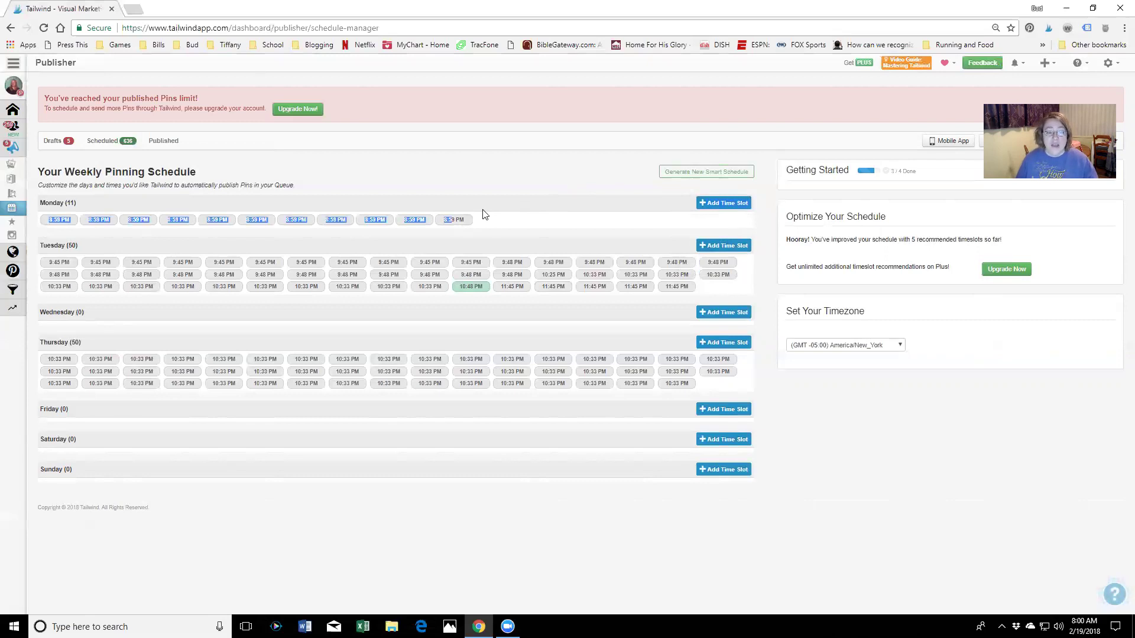
left_click(512, 228)
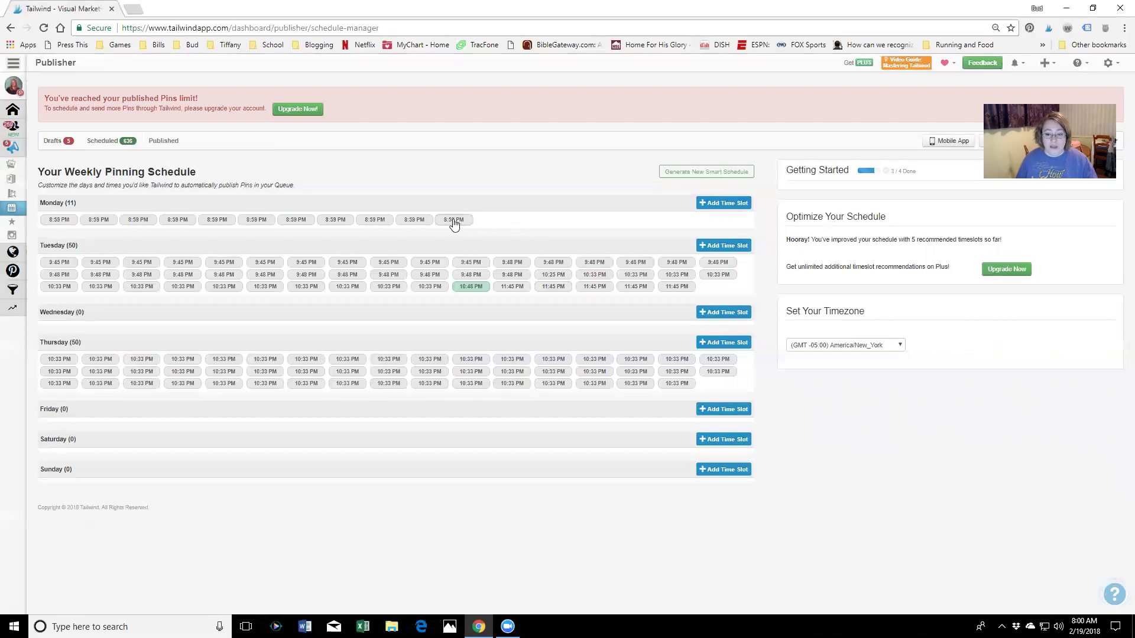
left_click(452, 222)
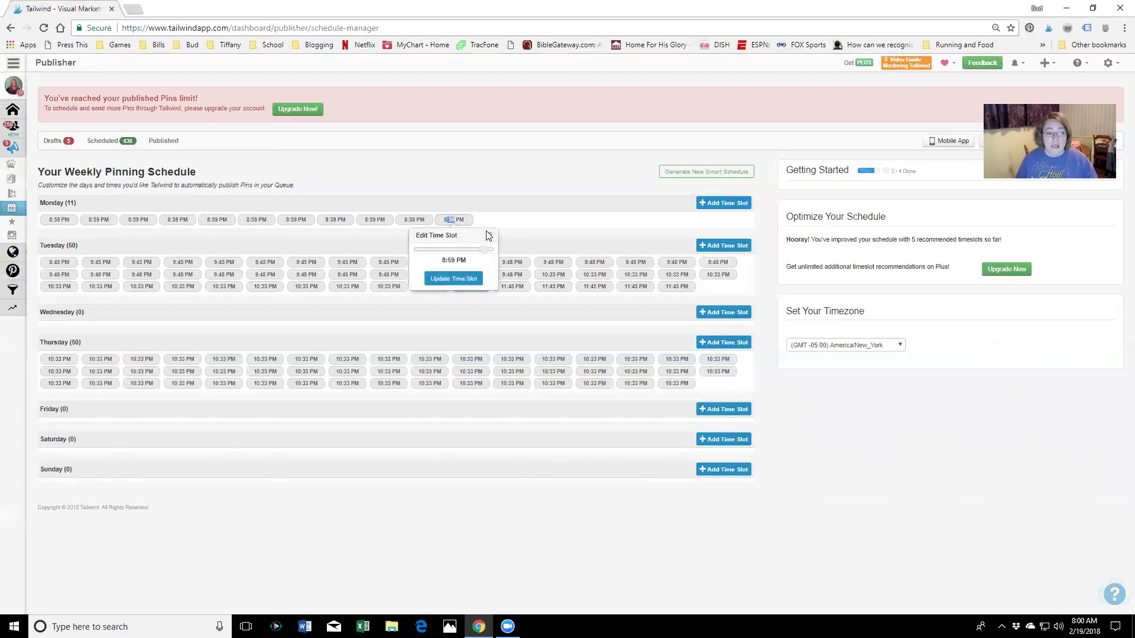
left_click(490, 238)
key("Return")
left_click(419, 224)
left_click(449, 236)
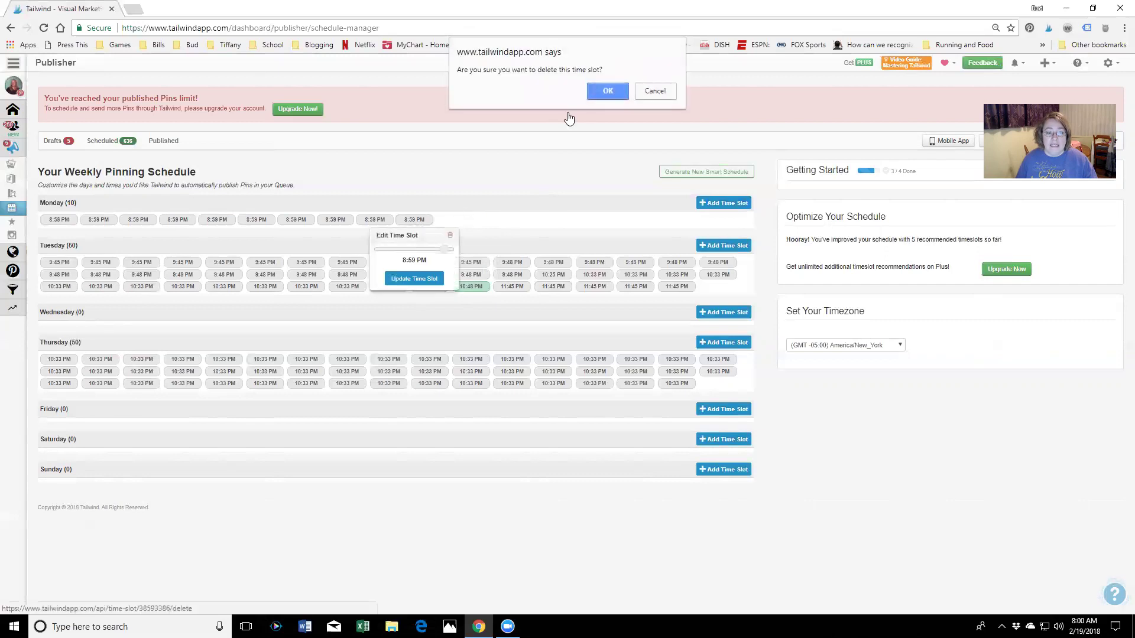
left_click(605, 91)
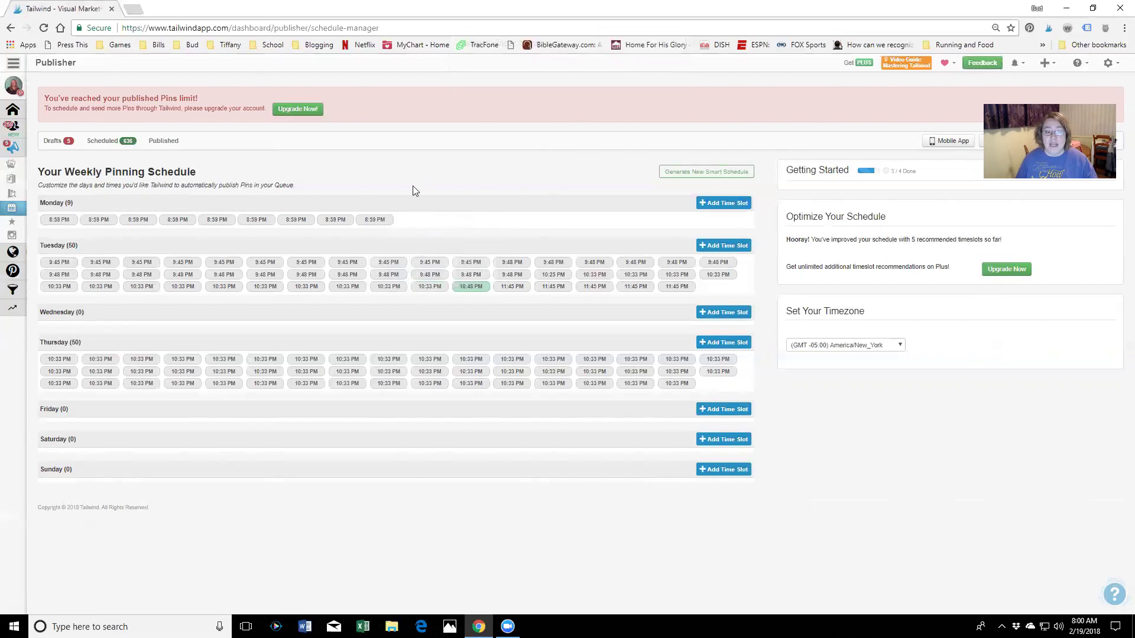
left_click(379, 221)
left_click(412, 235)
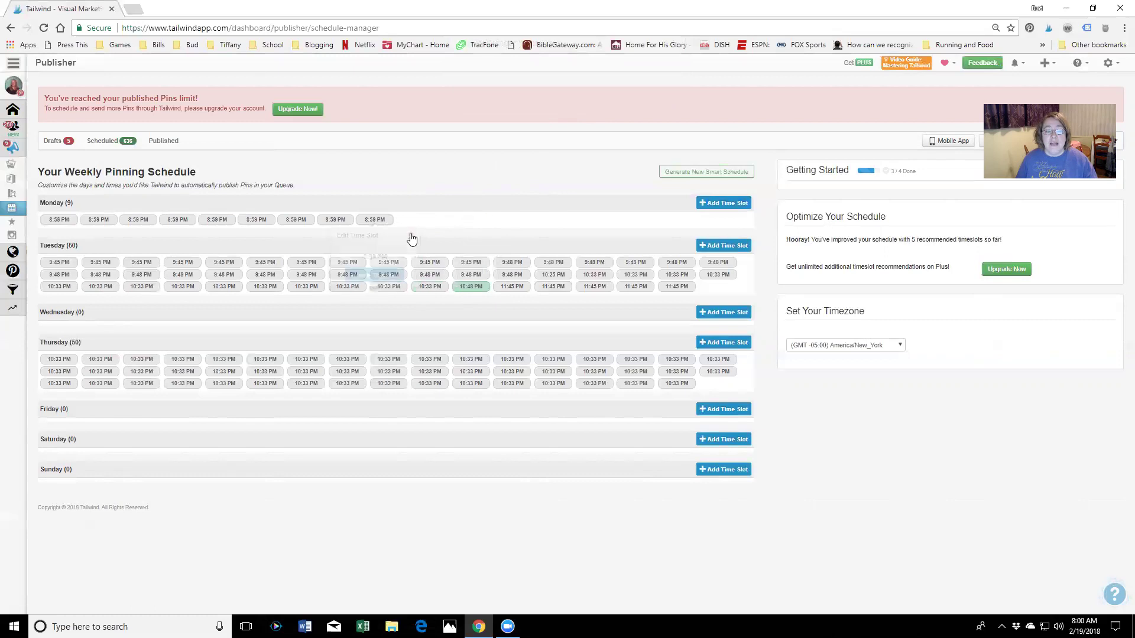
left_click(383, 222)
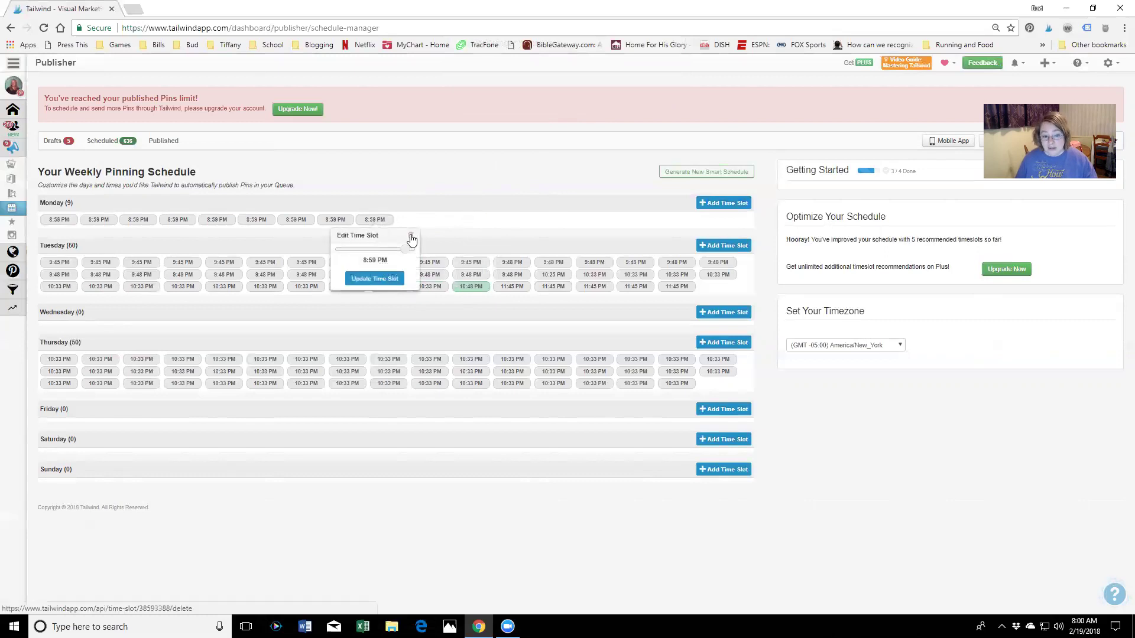
left_click(410, 236)
left_click(606, 91)
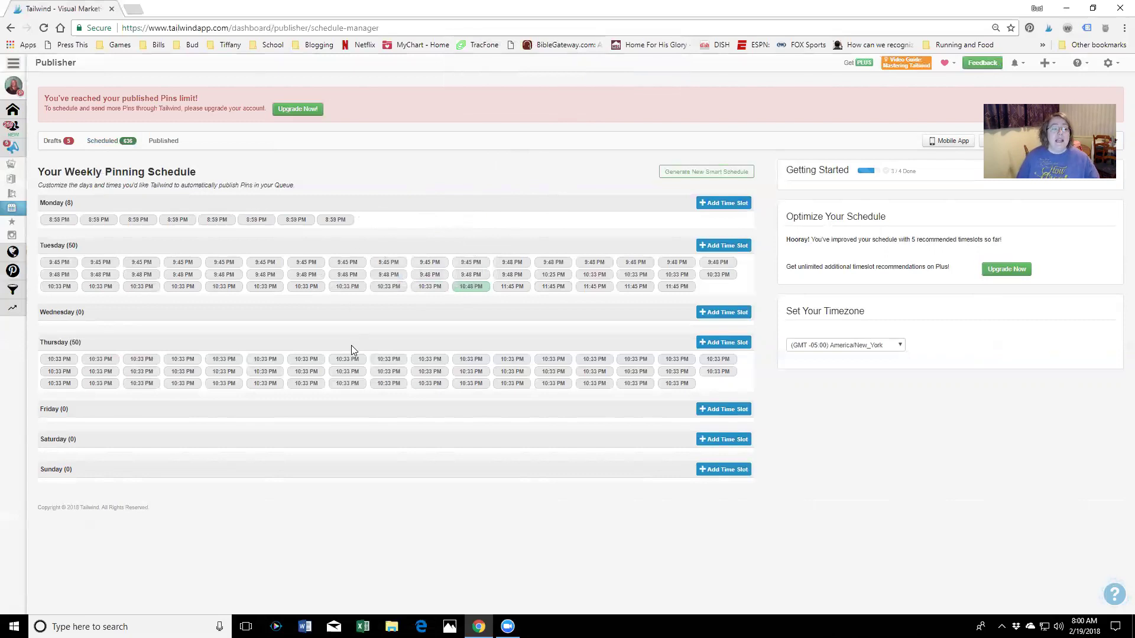
left_click(335, 221)
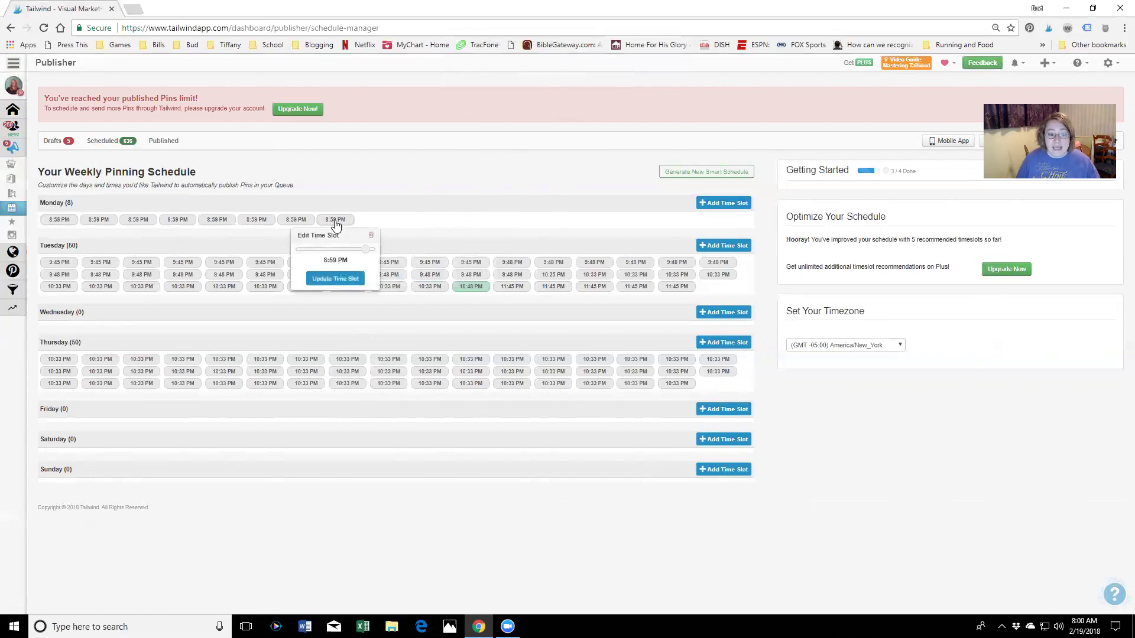
left_click(371, 235)
left_click(608, 91)
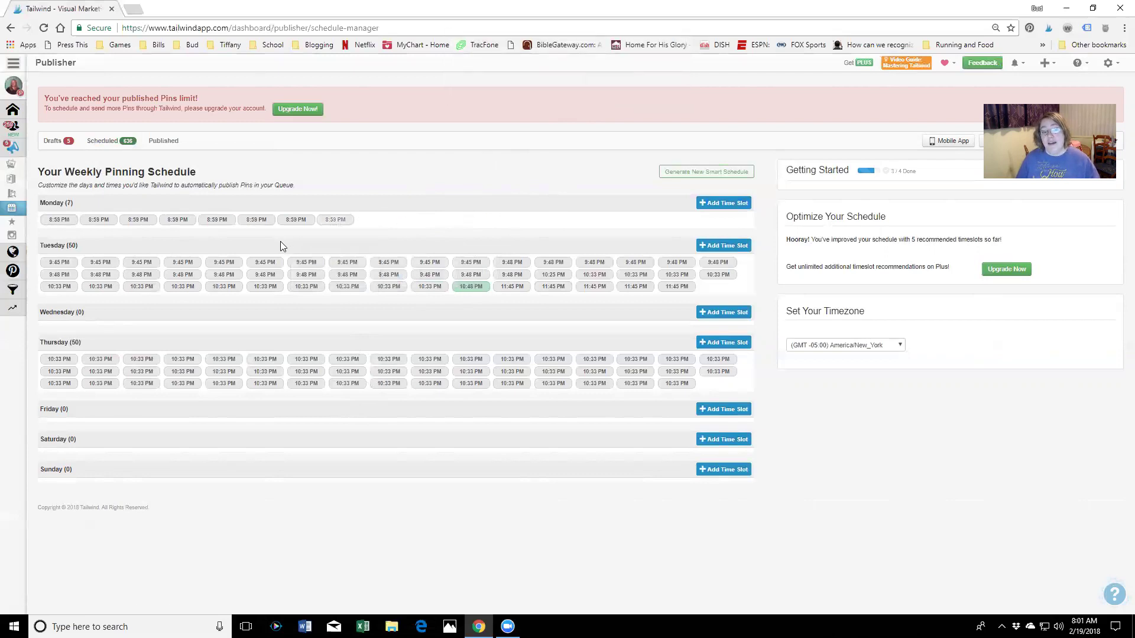
left_click(297, 220)
left_click(331, 236)
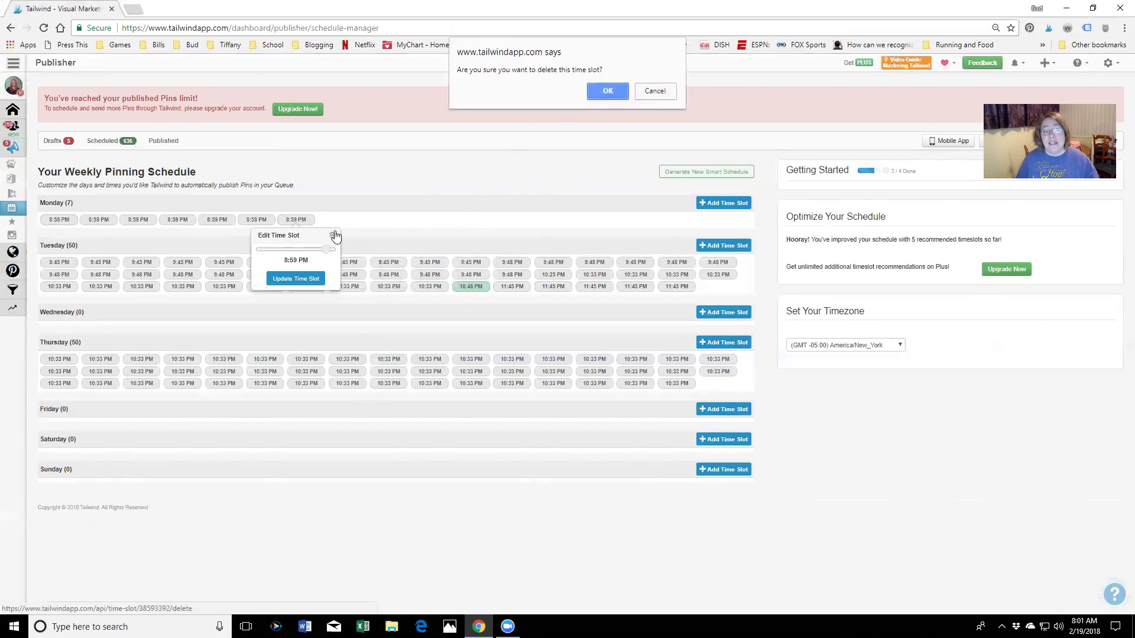
left_click(608, 91)
left_click(260, 220)
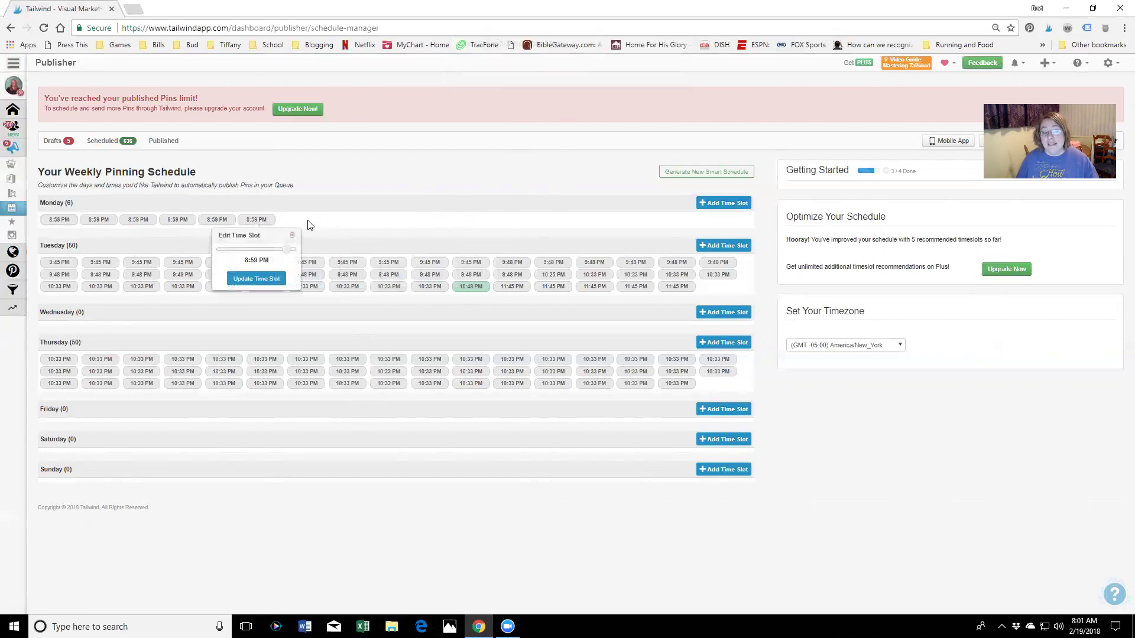
left_click(292, 235)
left_click(607, 91)
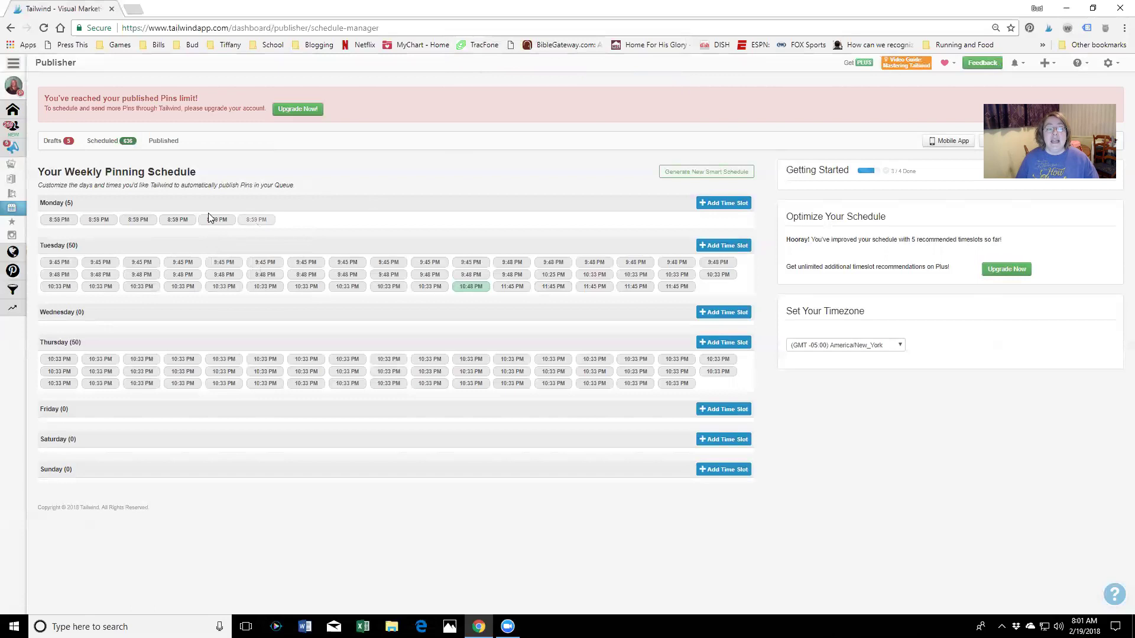
left_click(224, 222)
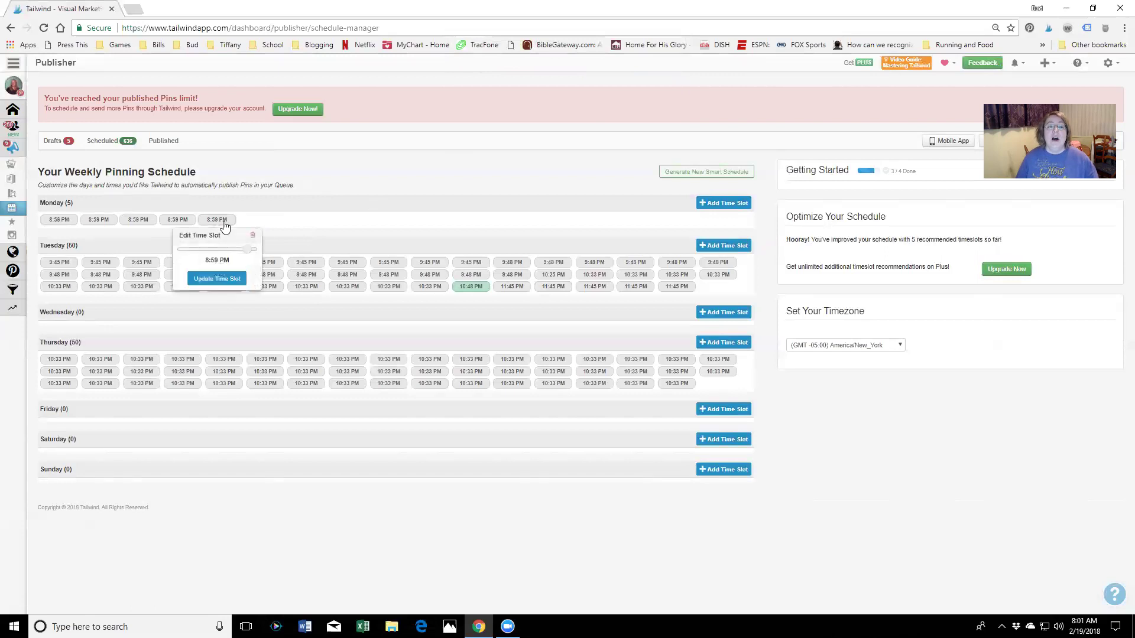
left_click(251, 236)
left_click(603, 86)
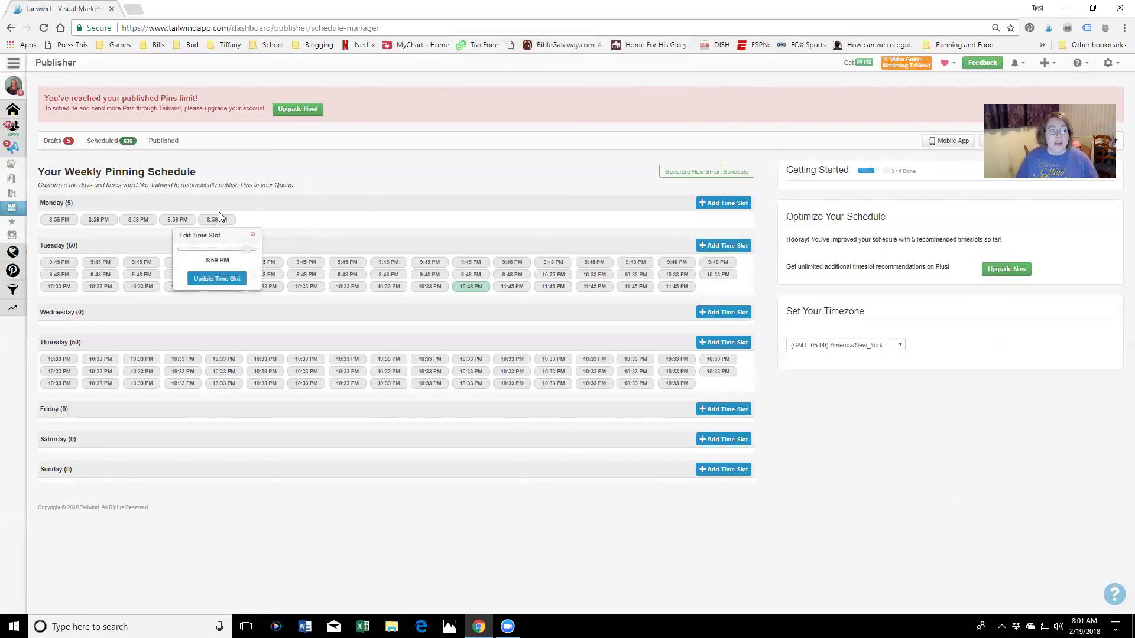
left_click(185, 219)
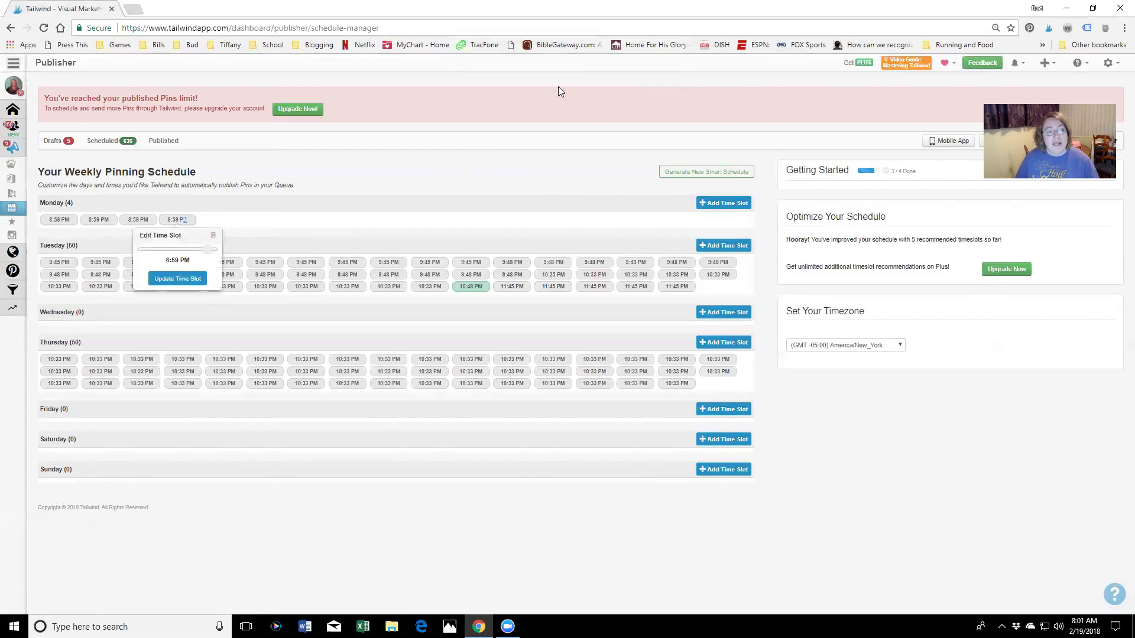
left_click(213, 235)
left_click(606, 90)
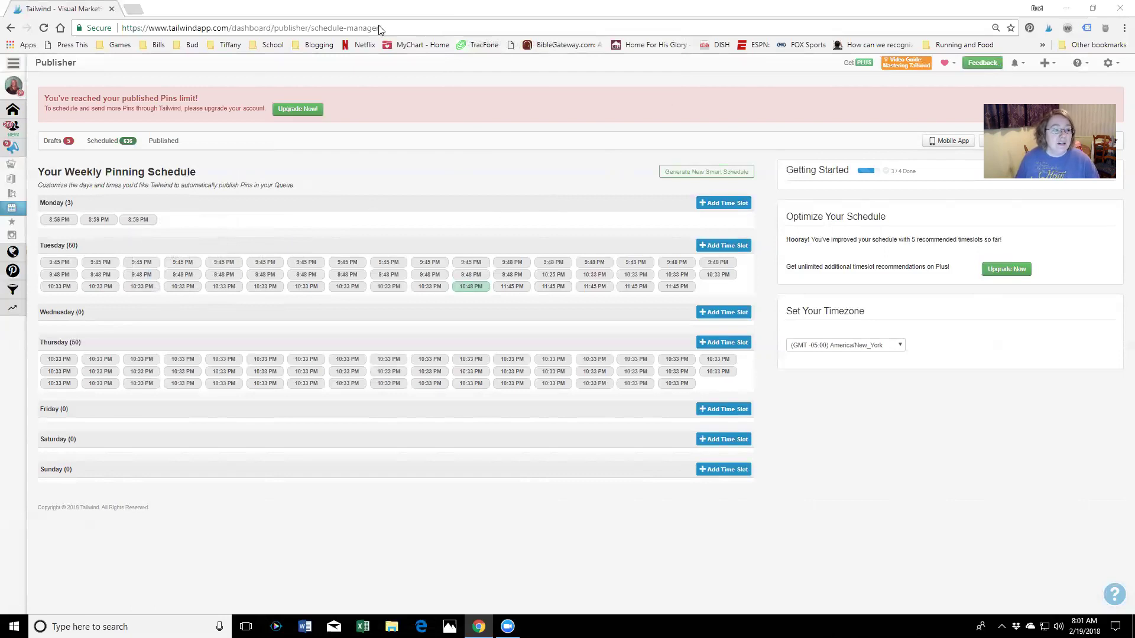
left_click(138, 220)
left_click(174, 235)
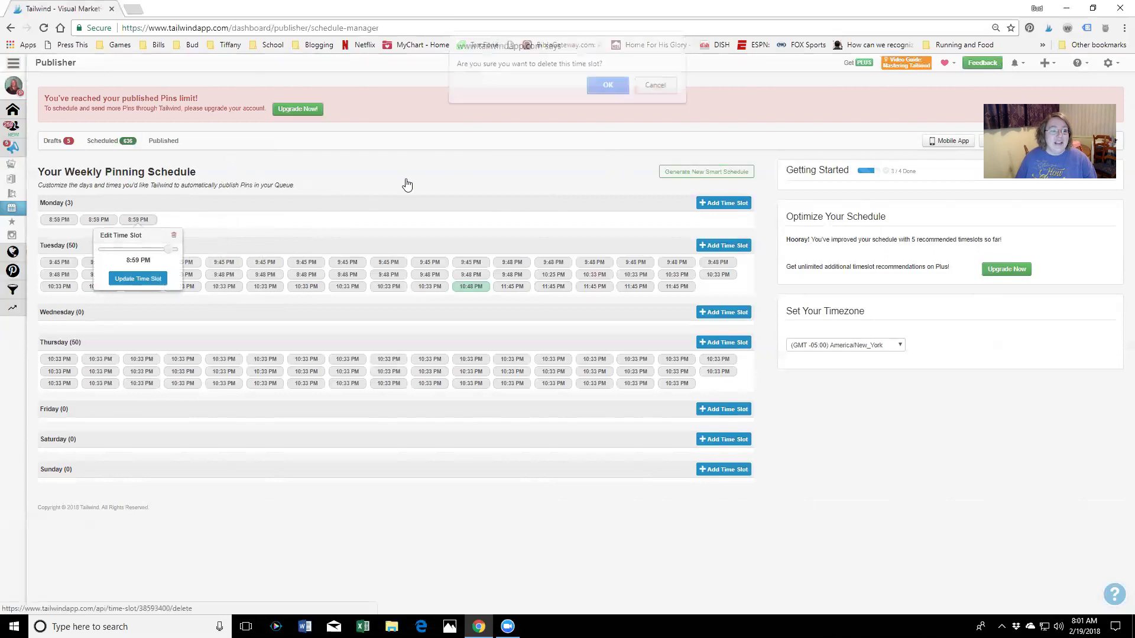
left_click(607, 92)
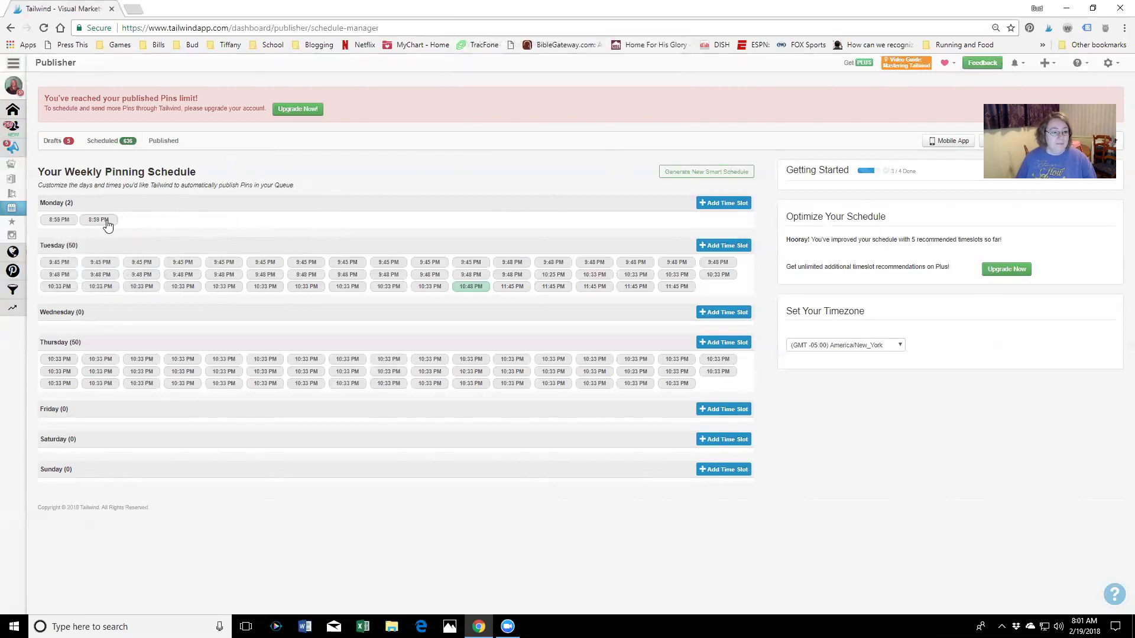
left_click(103, 221)
left_click(135, 236)
left_click(603, 90)
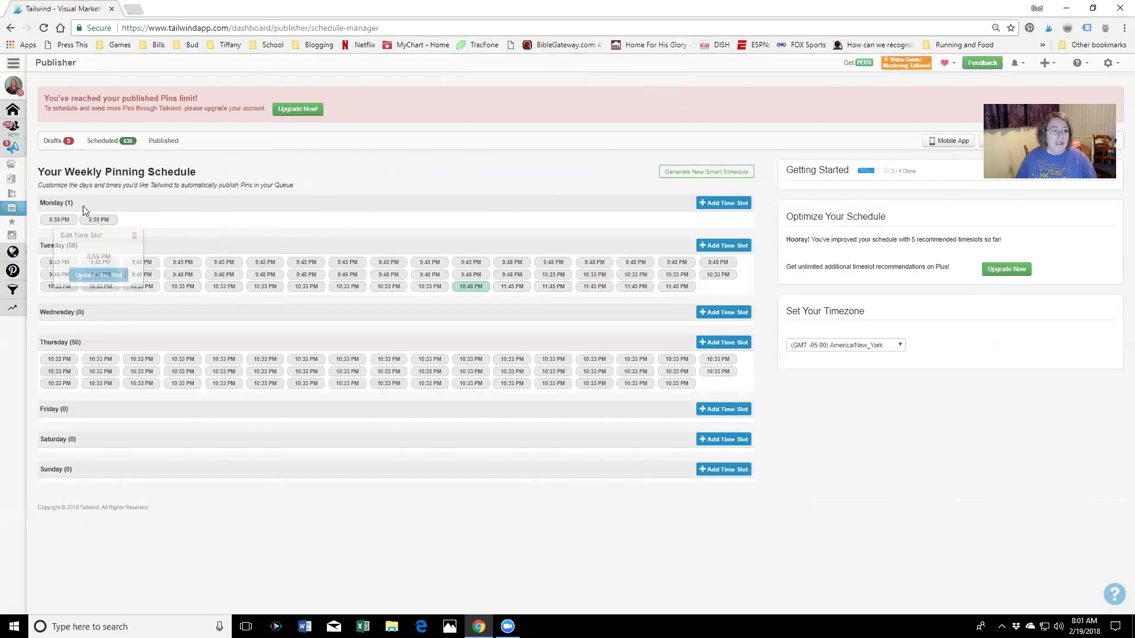
left_click(54, 225)
left_click(74, 222)
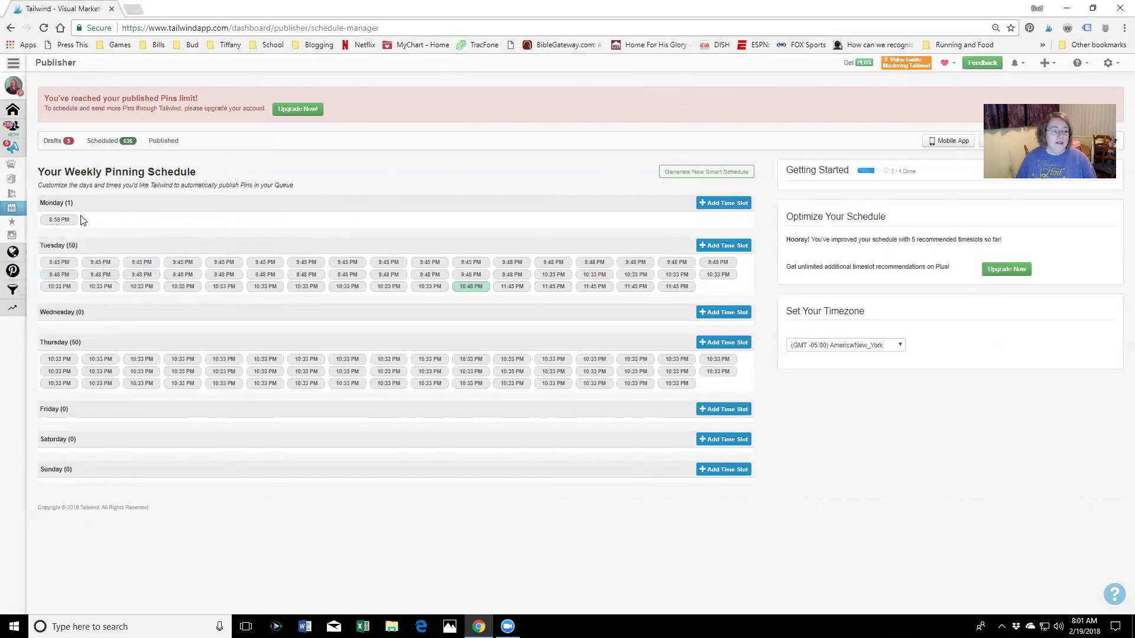
left_click(67, 222)
left_click(94, 234)
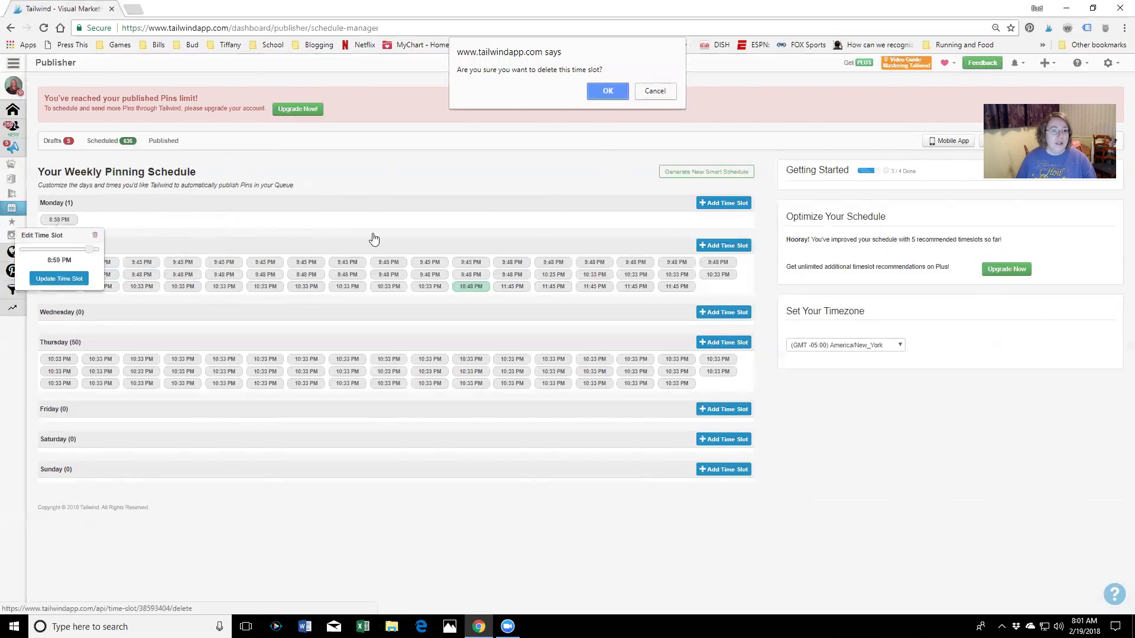
left_click(606, 90)
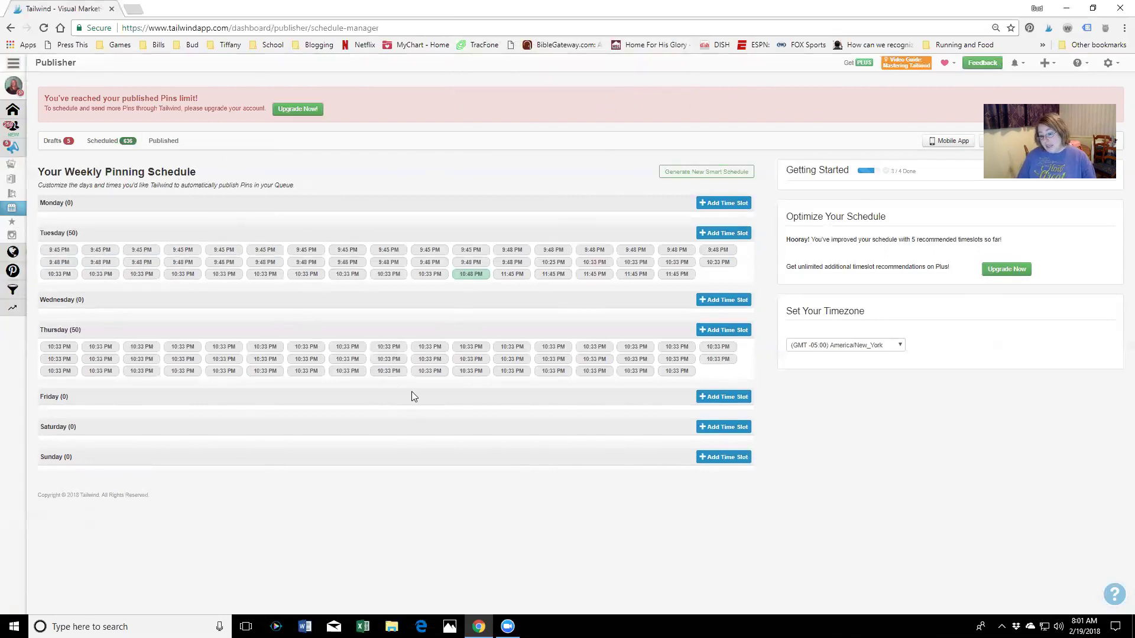
Step: Open the Tailwind drafts and submit the brown "The Magic of Playful Words in the Life of Your Marriage" pin to all four Tribes
mouse_move(27, 201)
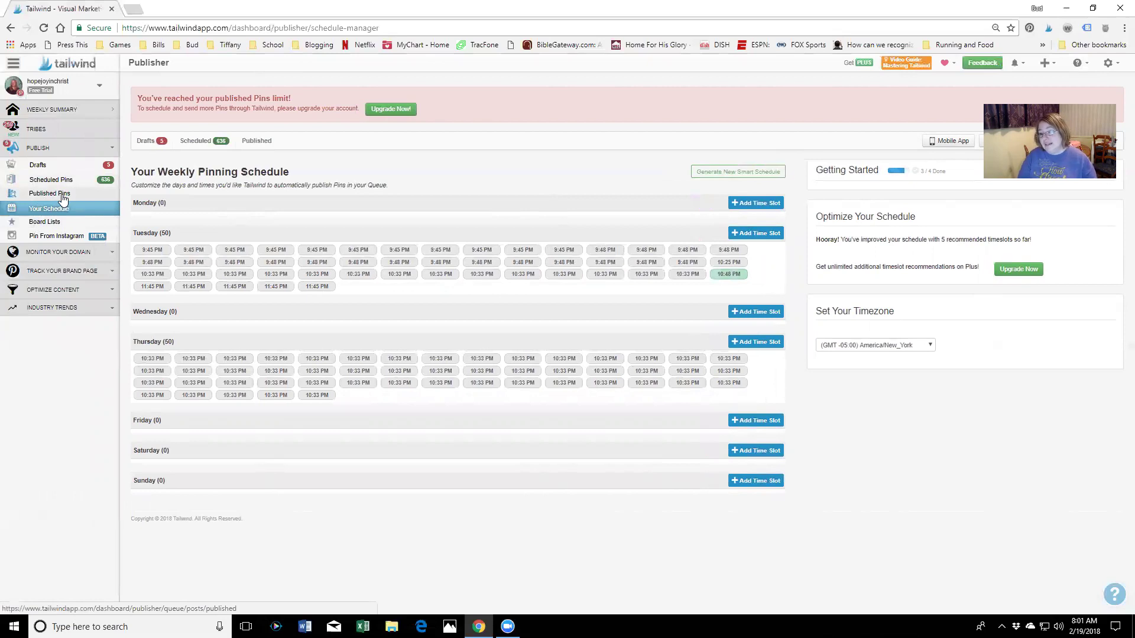
left_click(51, 168)
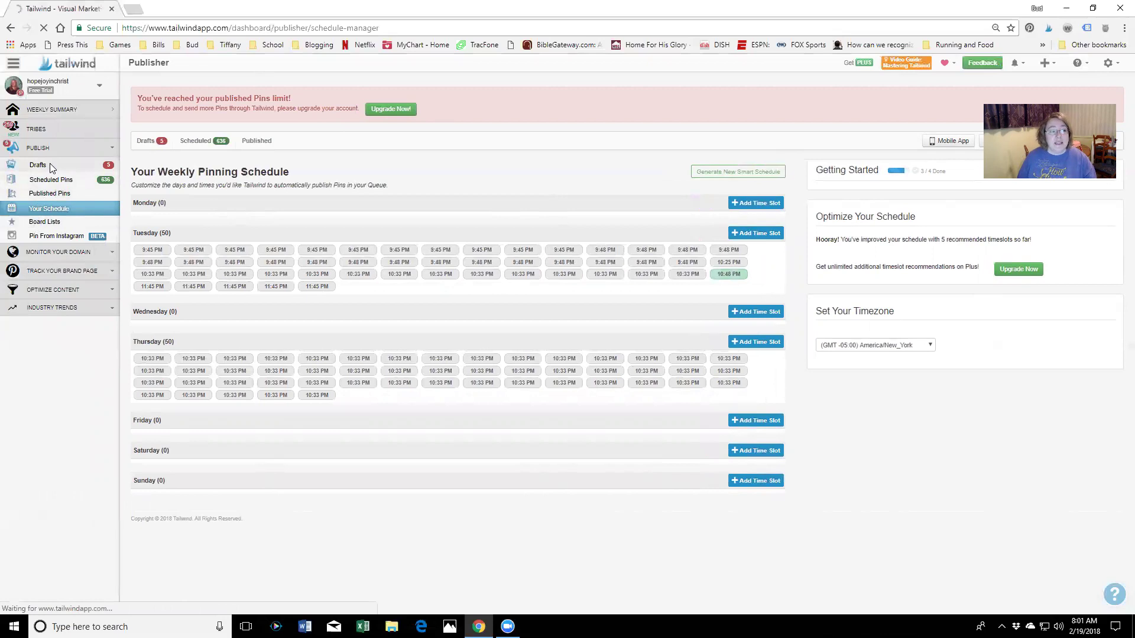
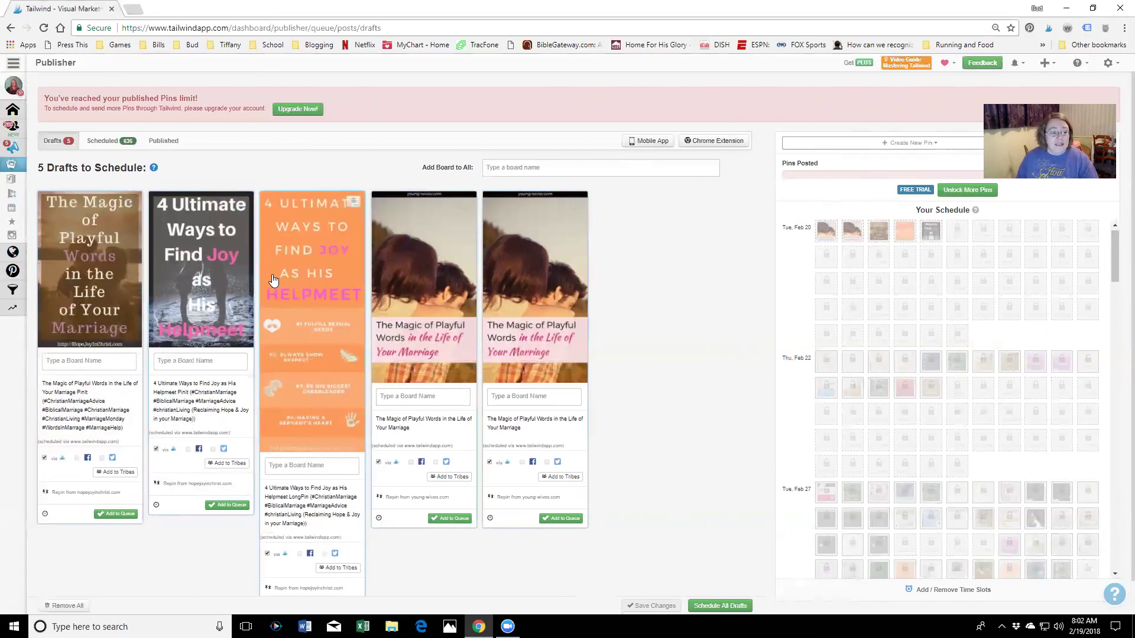
left_click(118, 475)
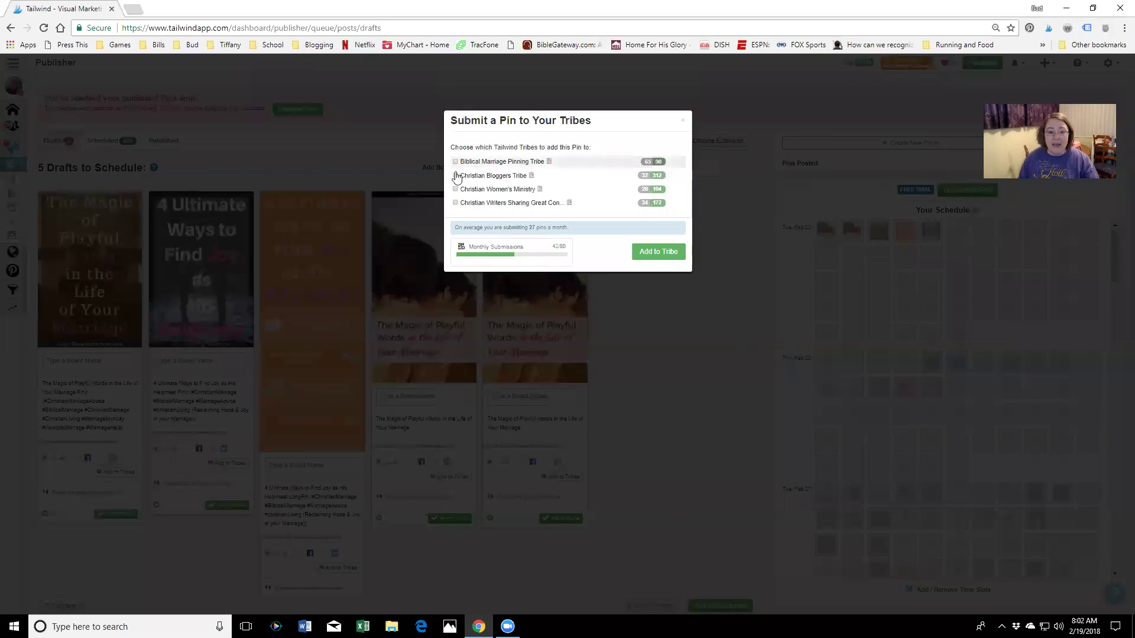
left_click(455, 161)
left_click(455, 176)
left_click(455, 189)
left_click(455, 203)
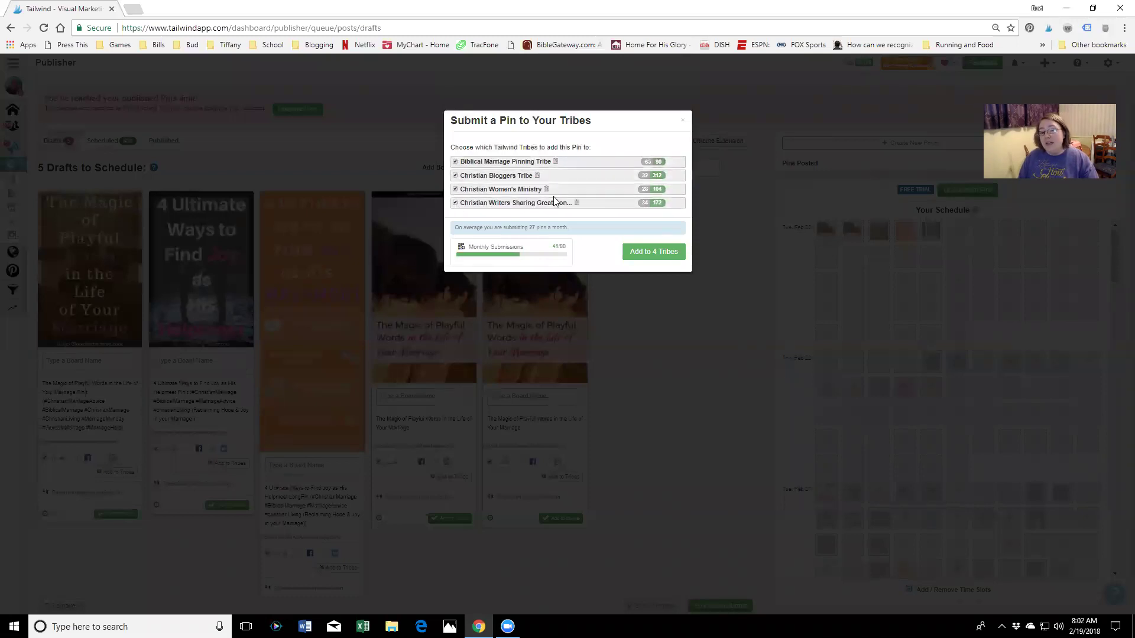
left_click(653, 251)
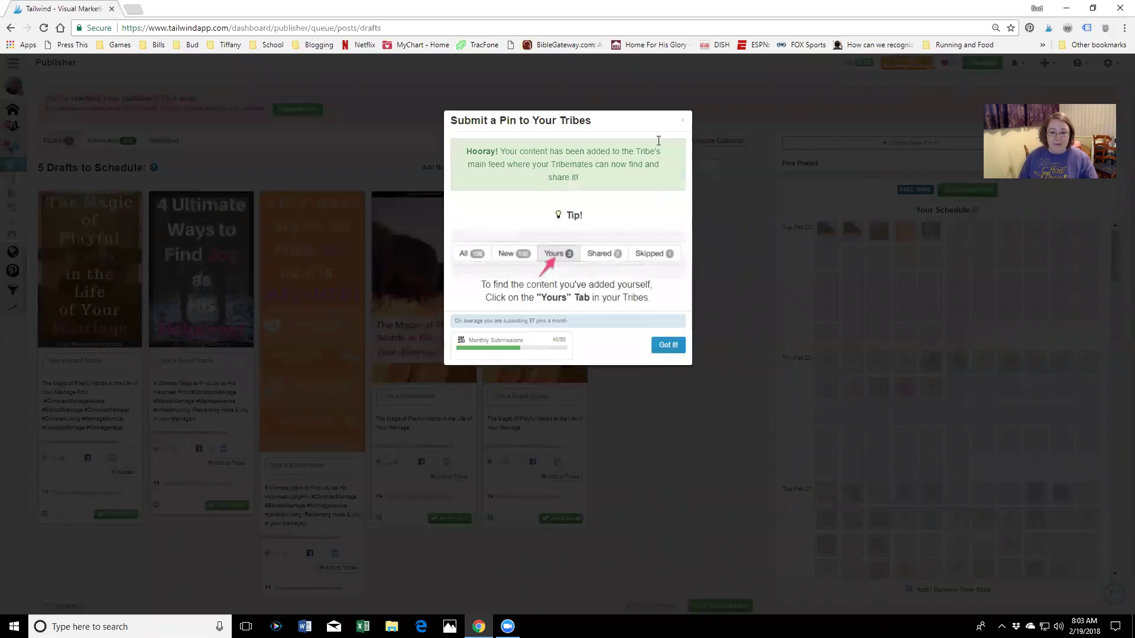
left_click(682, 120)
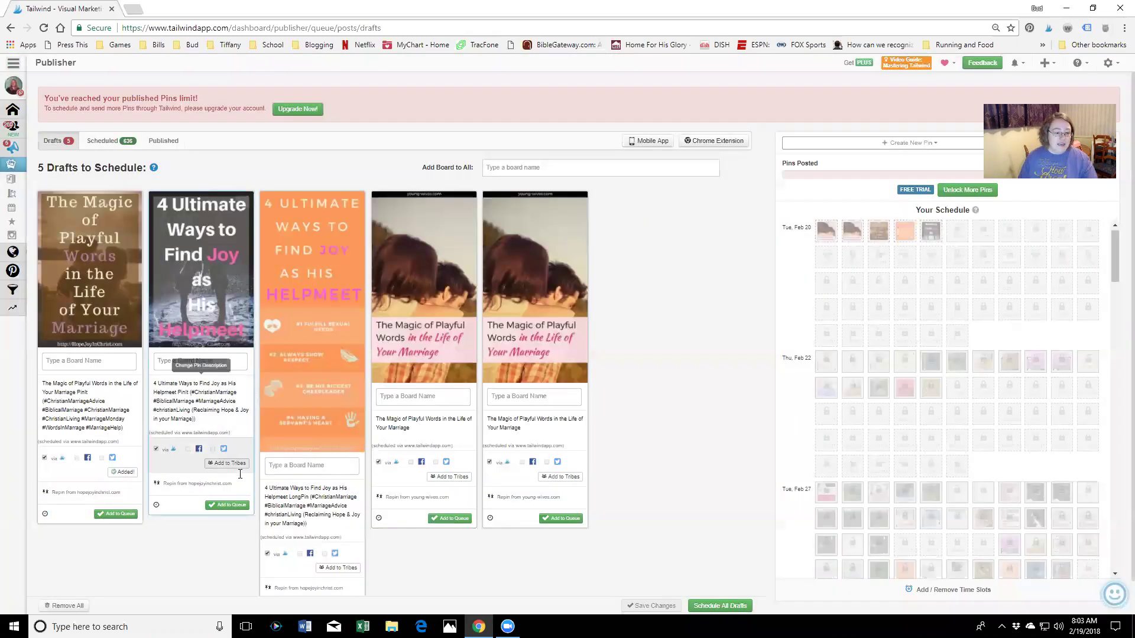
Step: Submit the dark "4 Ultimate Ways to Find Joy as His Helpmeet" draft pin to all four Tribes
left_click(228, 463)
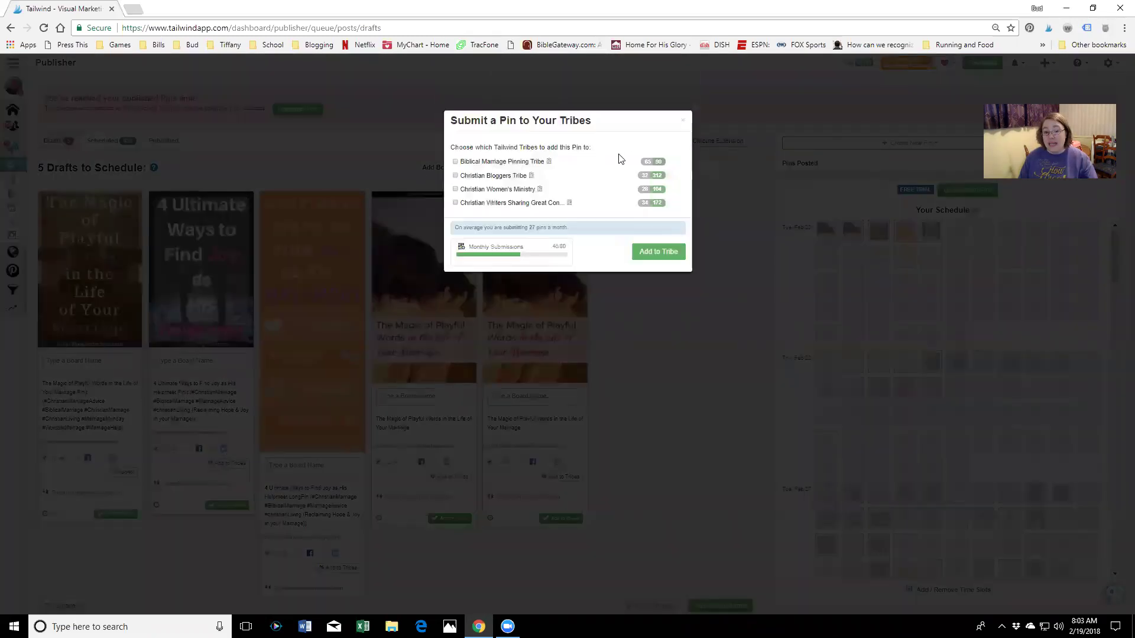
left_click(455, 161)
left_click(455, 175)
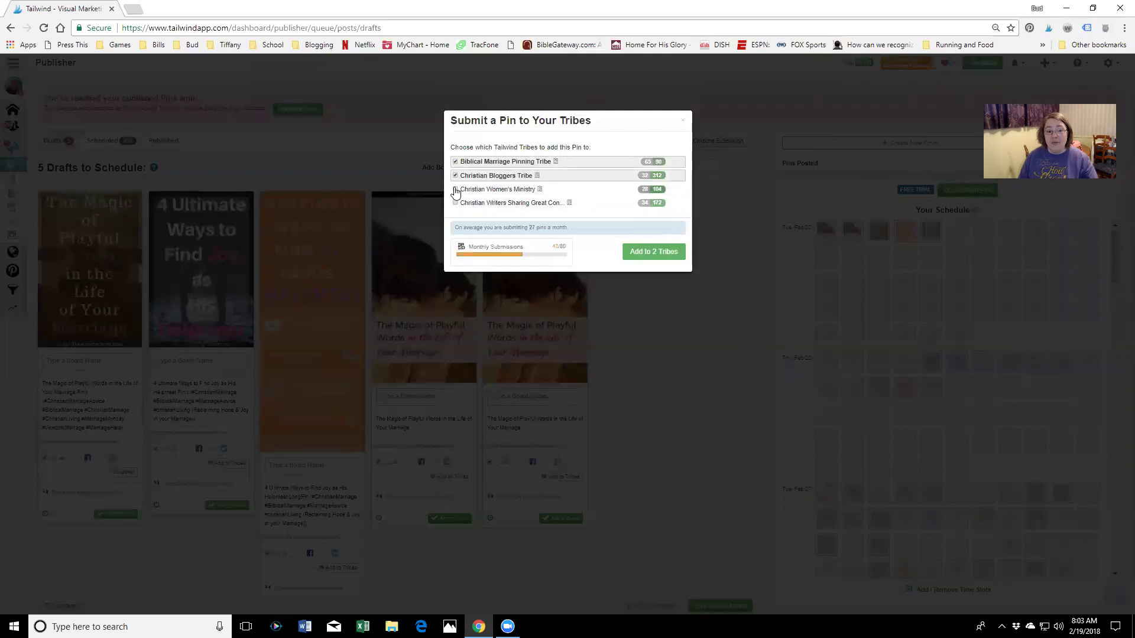
left_click(455, 189)
left_click(455, 203)
left_click(670, 248)
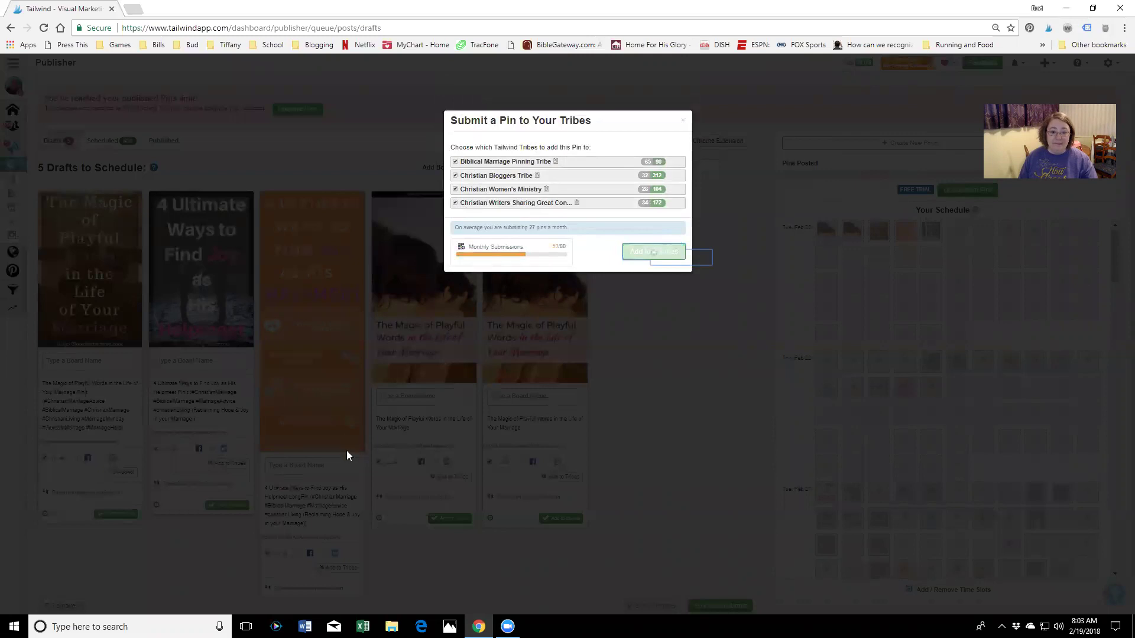
left_click(684, 120)
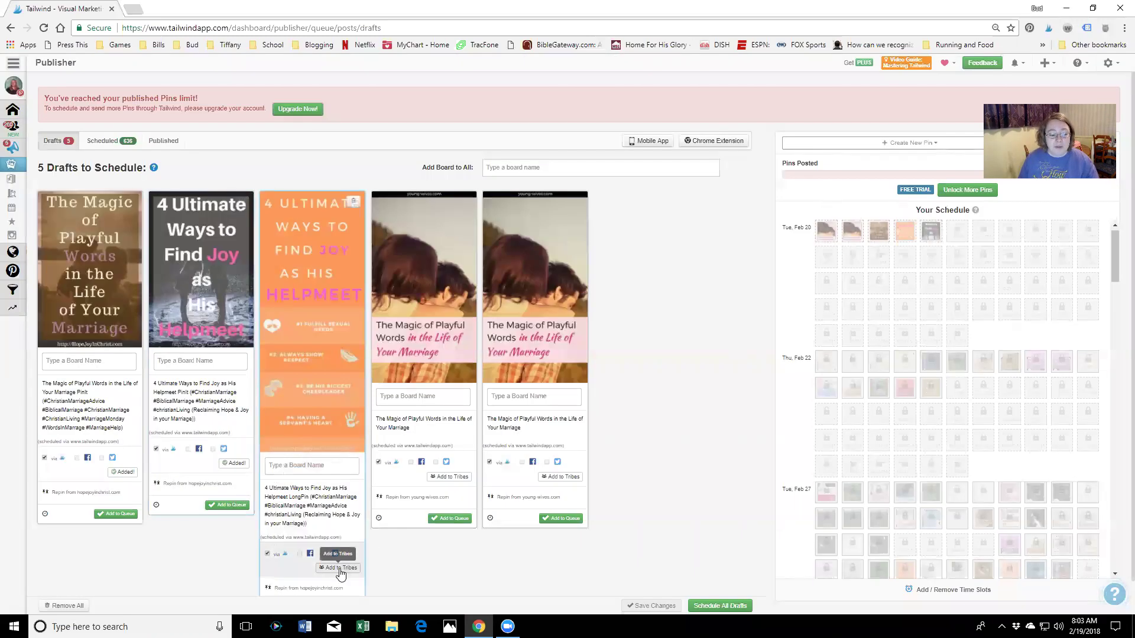
left_click(334, 566)
left_click(455, 162)
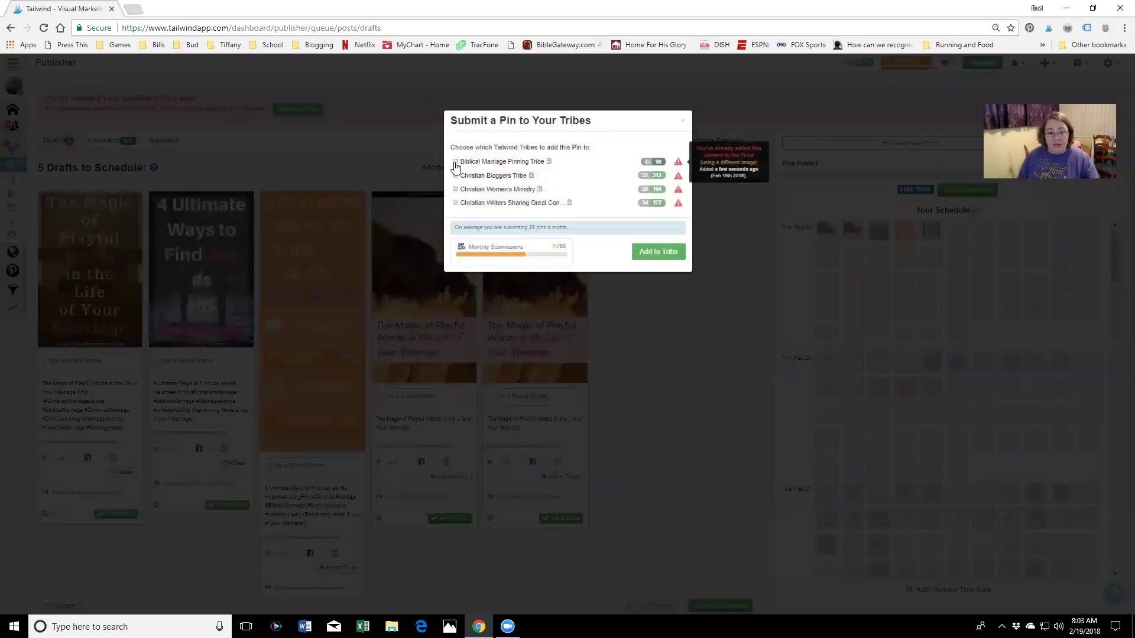
left_click(455, 176)
left_click(455, 190)
left_click(455, 204)
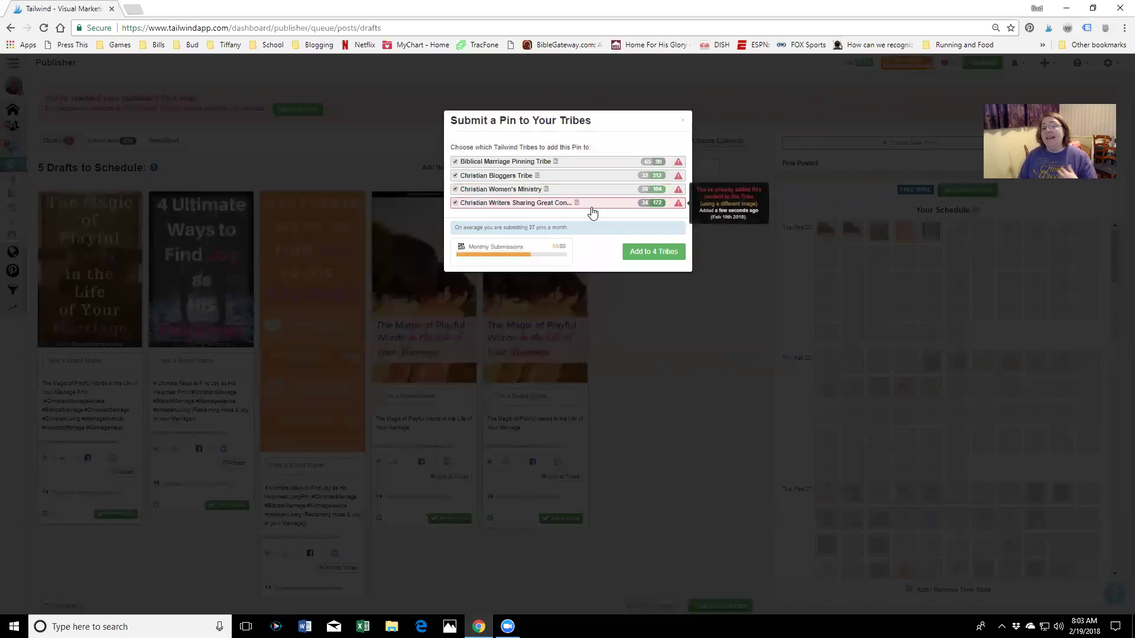
mouse_move(661, 161)
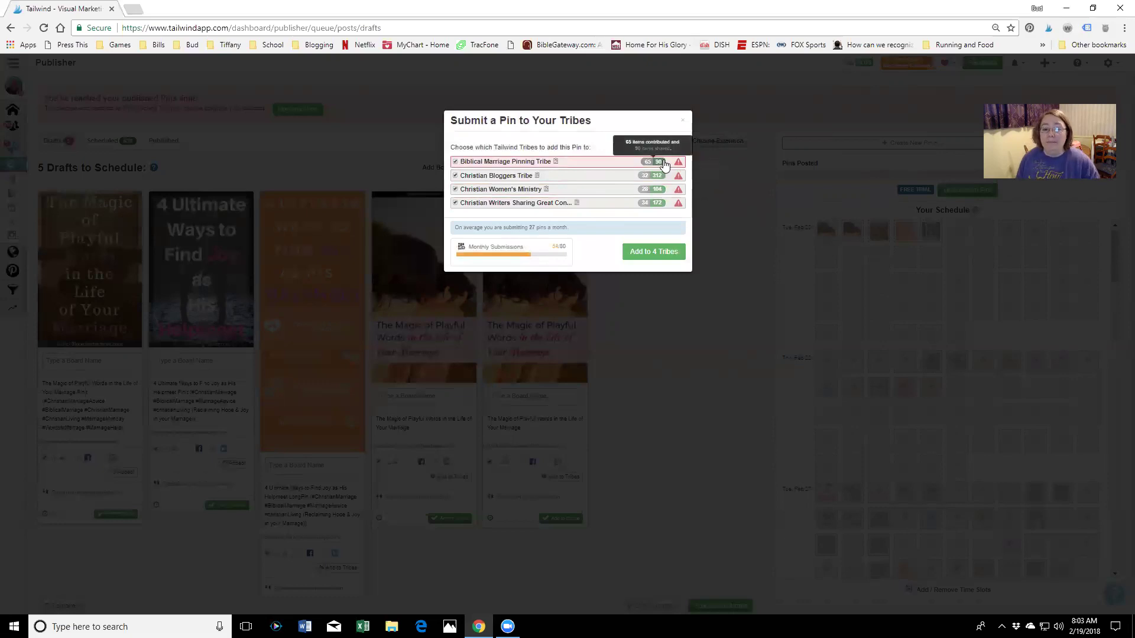
left_click(682, 120)
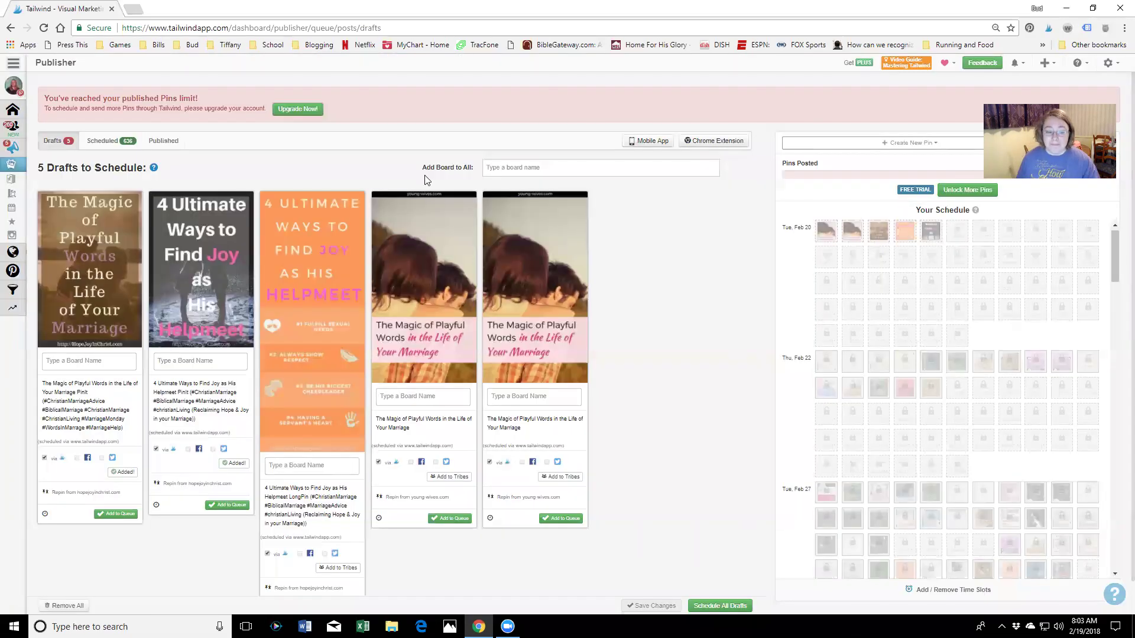
Step: Submit the orange "4 Ultimate Ways to Find Joy as His Helpmeet" draft pin to all four Tribes
left_click(347, 568)
left_click(455, 161)
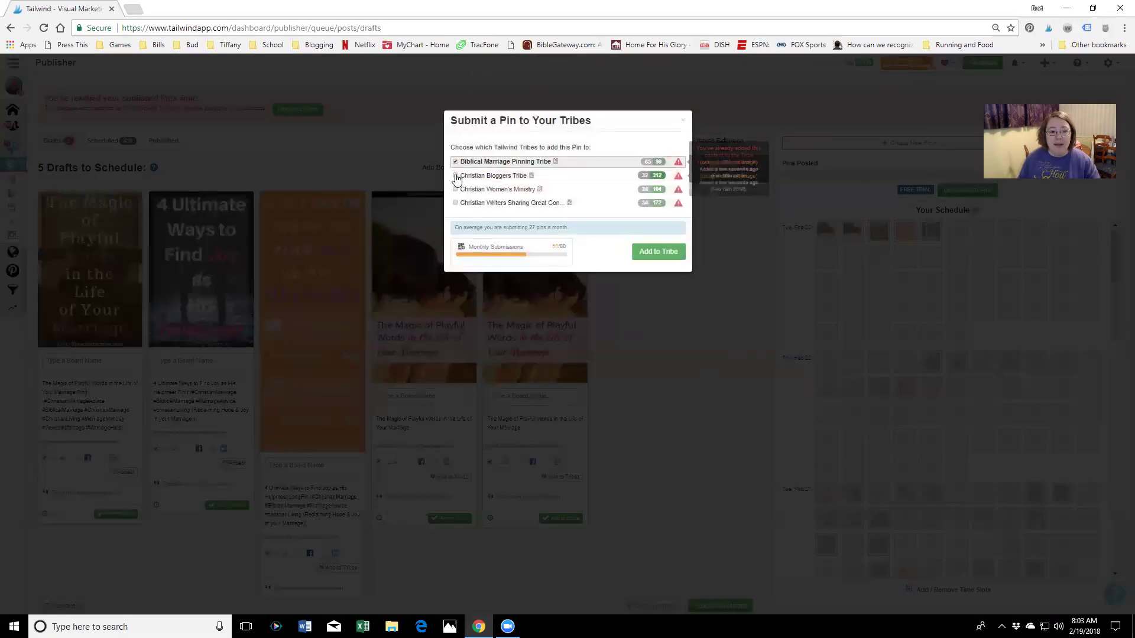
left_click(455, 175)
left_click(455, 189)
left_click(455, 203)
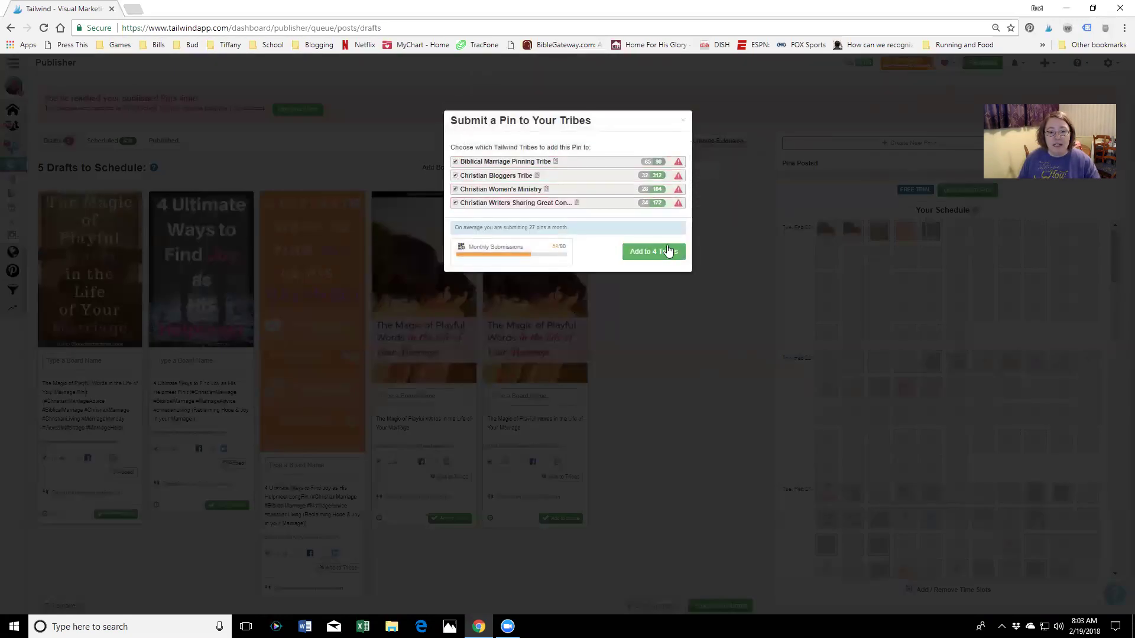
left_click(668, 252)
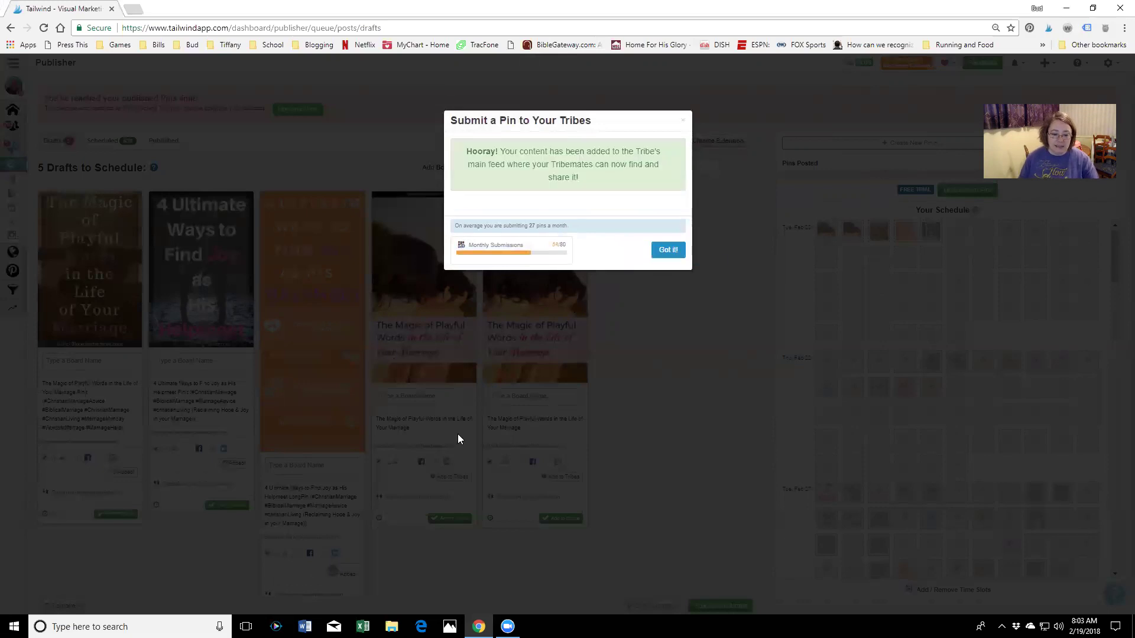
left_click(684, 123)
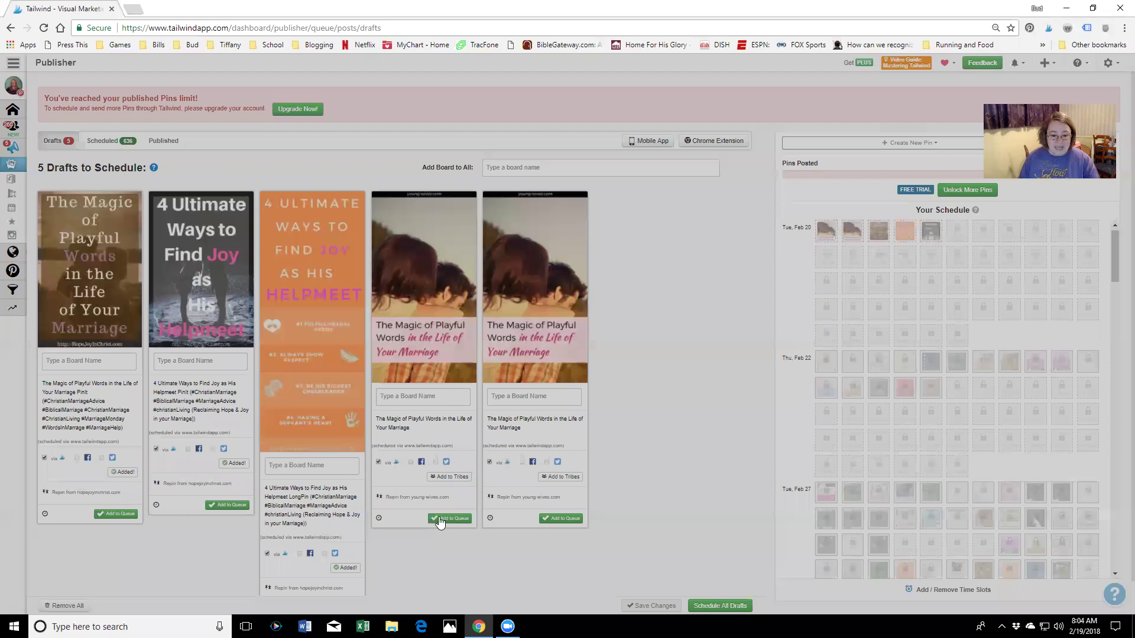
Step: Submit the first couple-photo "The Magic of Playful Words in the Life of Your Marriage" draft pin to all four Tribes
left_click(459, 477)
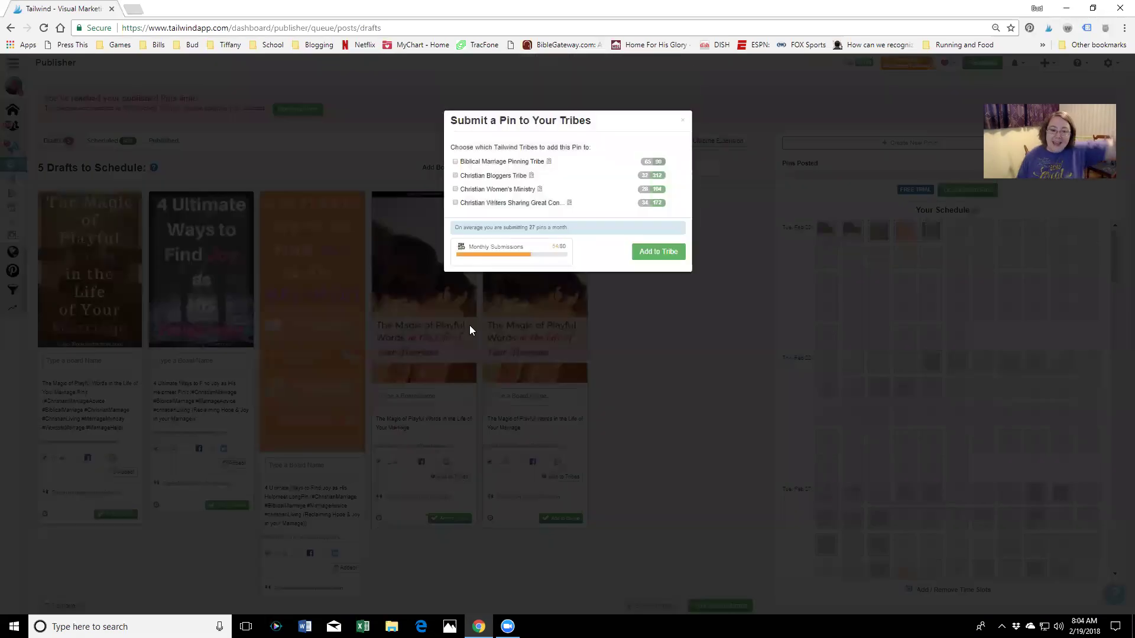
left_click(456, 162)
left_click(455, 176)
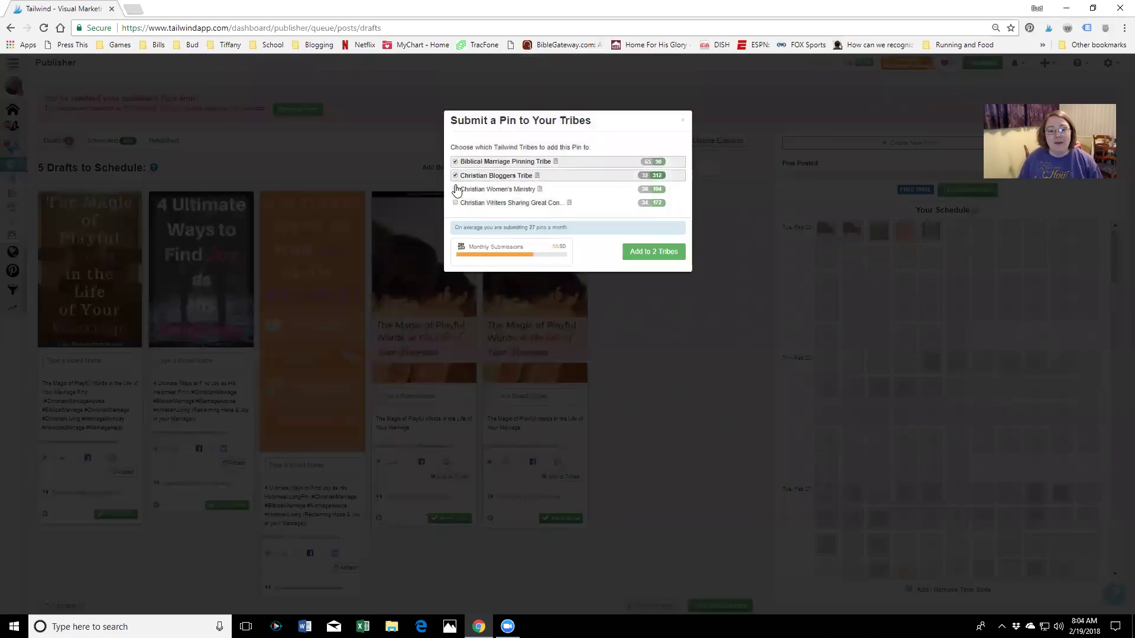
left_click(455, 189)
left_click(456, 202)
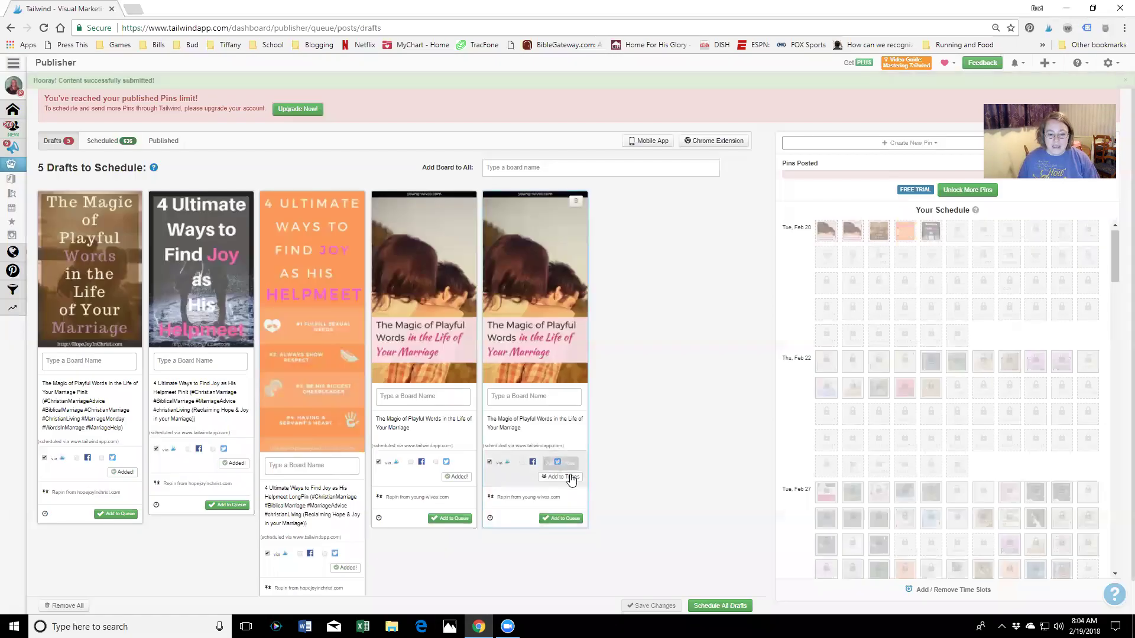
Step: Submit the duplicate couple-photo "The Magic of Playful Words" draft pin to the Tribes and delete that duplicate draft
left_click(570, 478)
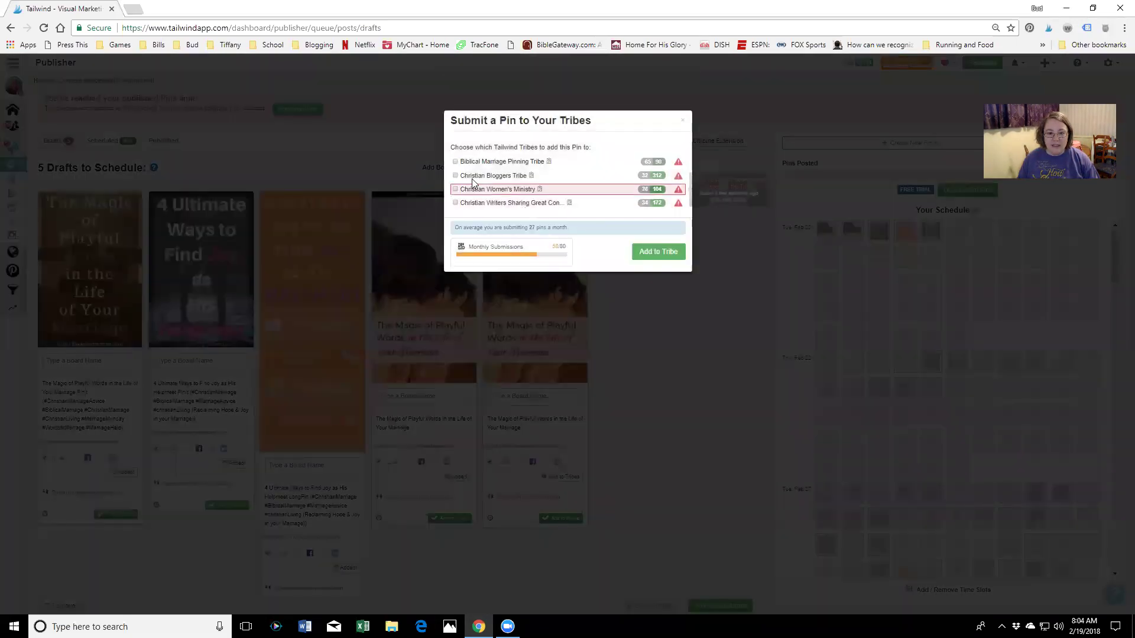
left_click(455, 175)
left_click(455, 189)
left_click(455, 203)
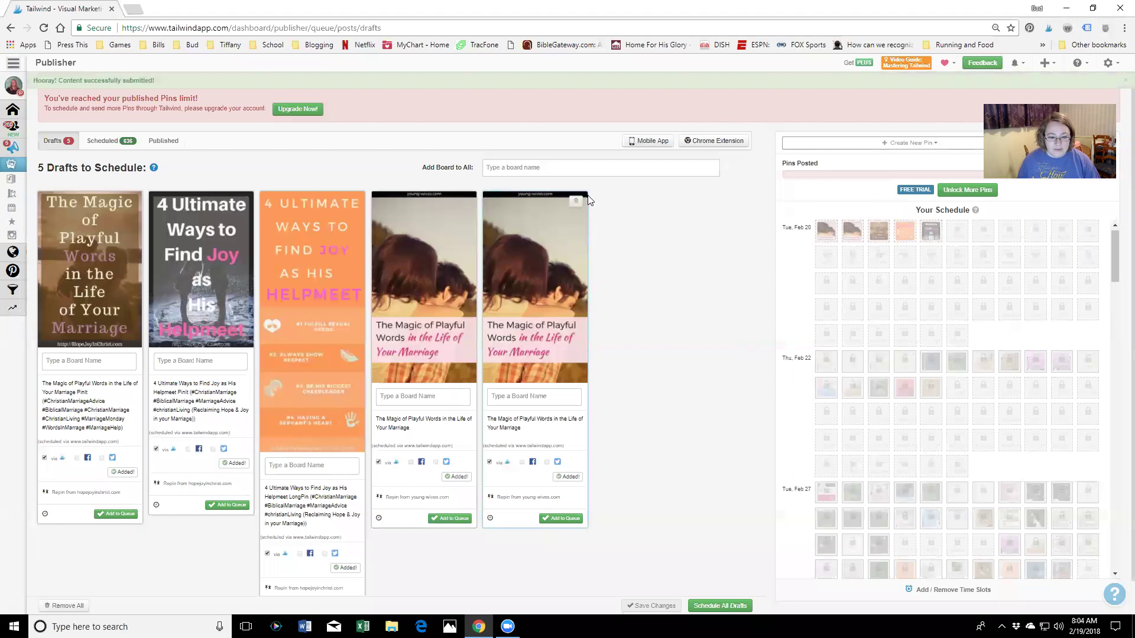
left_click(576, 202)
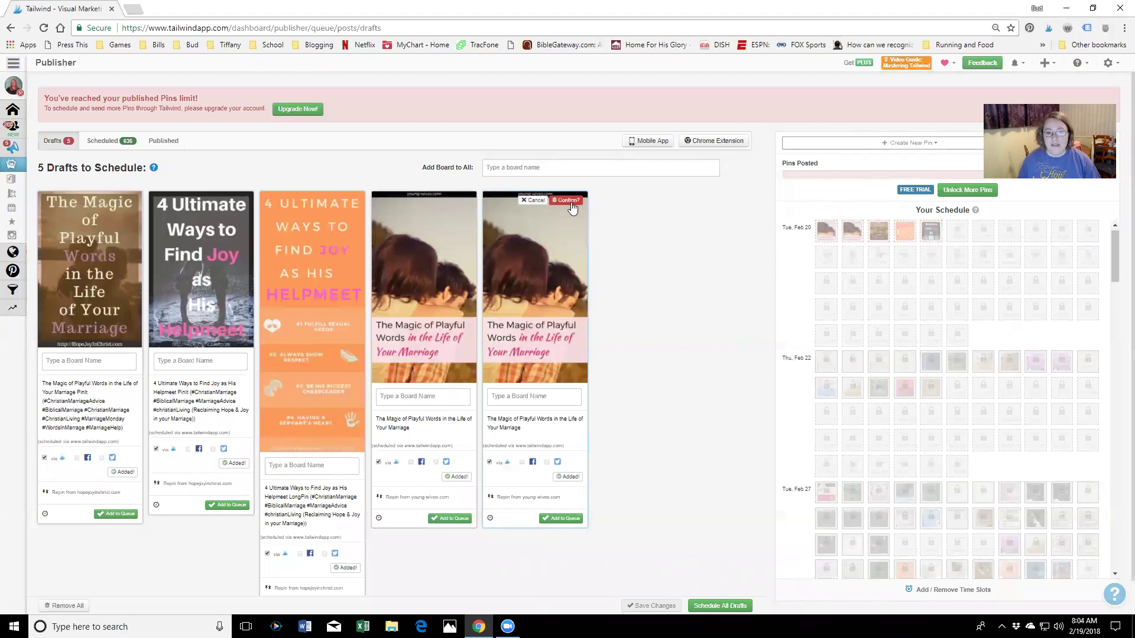
left_click(576, 202)
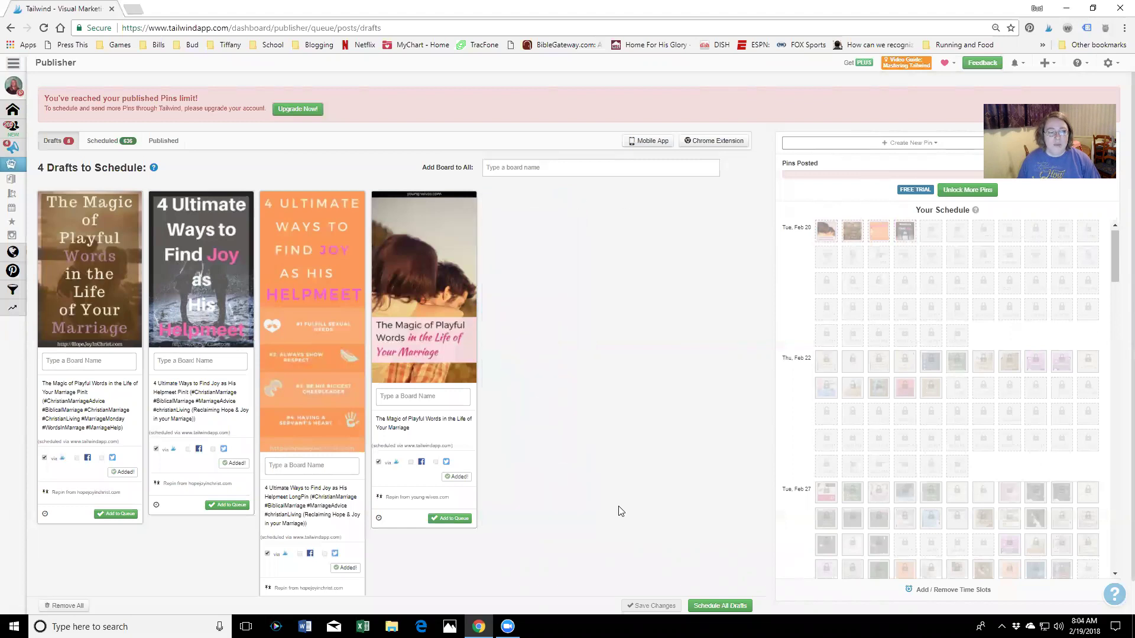
Step: Add the boards "A Biblical Marriage -Wives Only", "A Cultivated Life Bloggers" and "Biblical Marriage" to all drafts
left_click(542, 168)
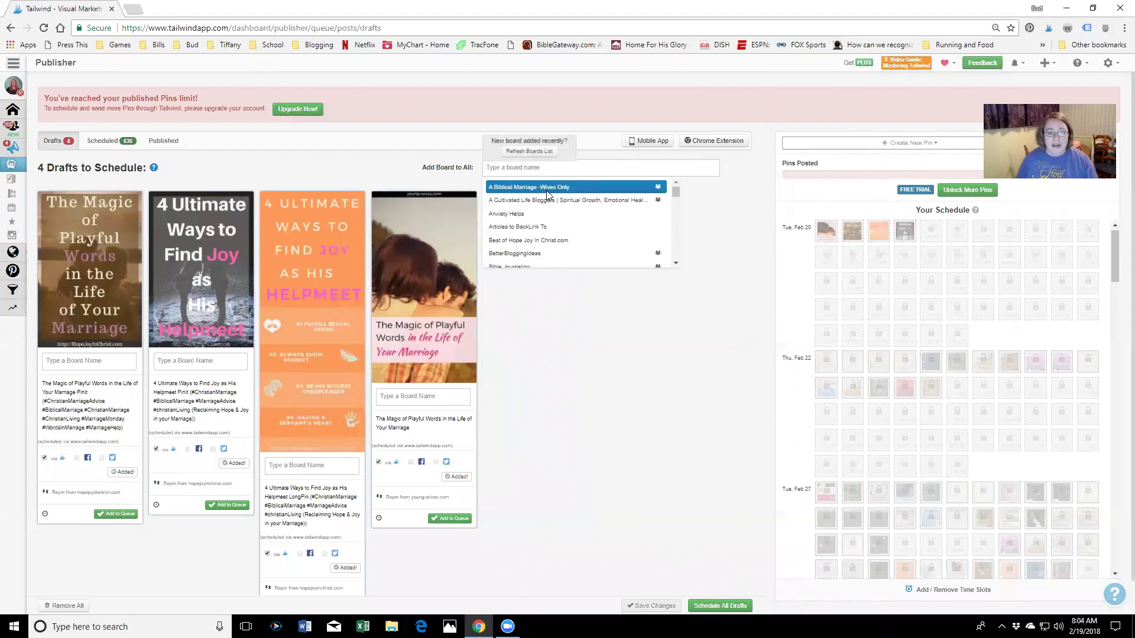
left_click(550, 187)
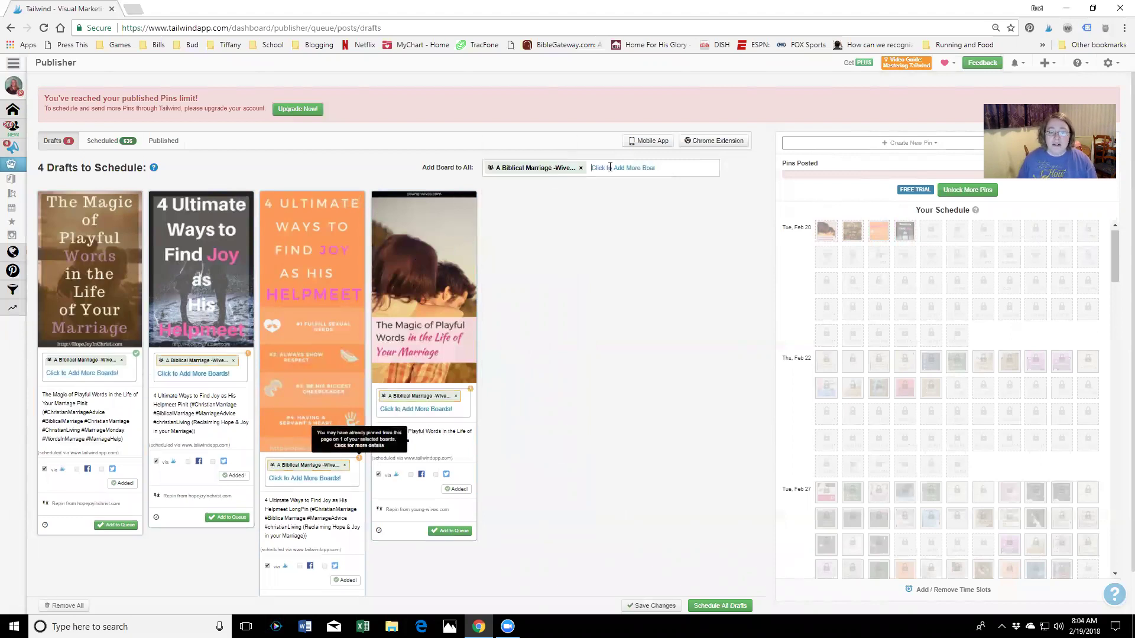
left_click(600, 201)
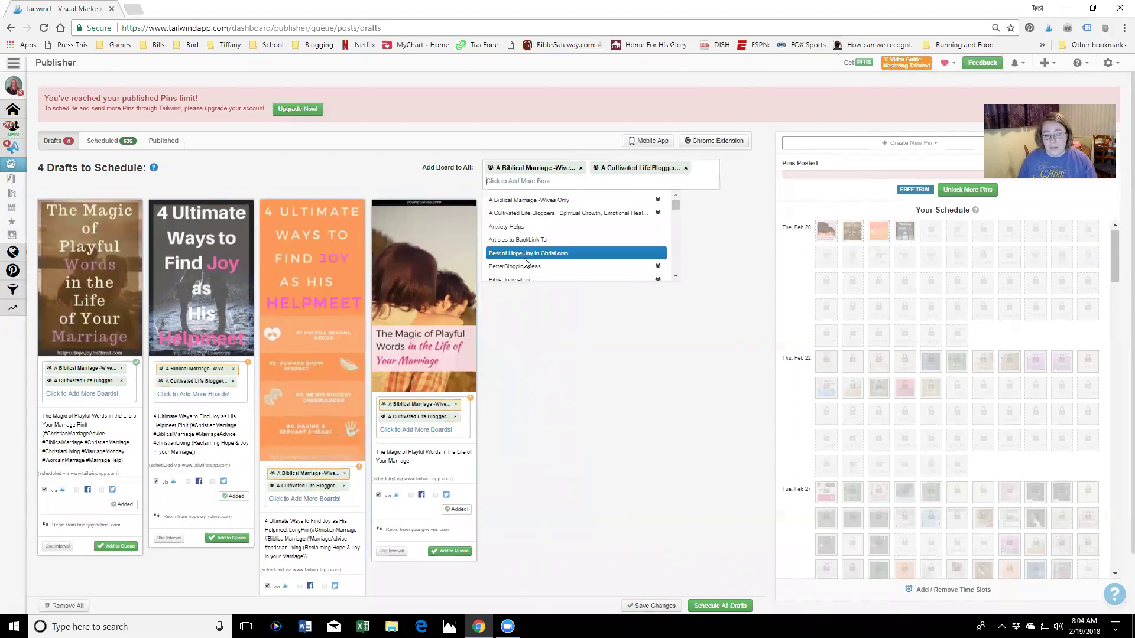
scroll(528, 267, "down", 3)
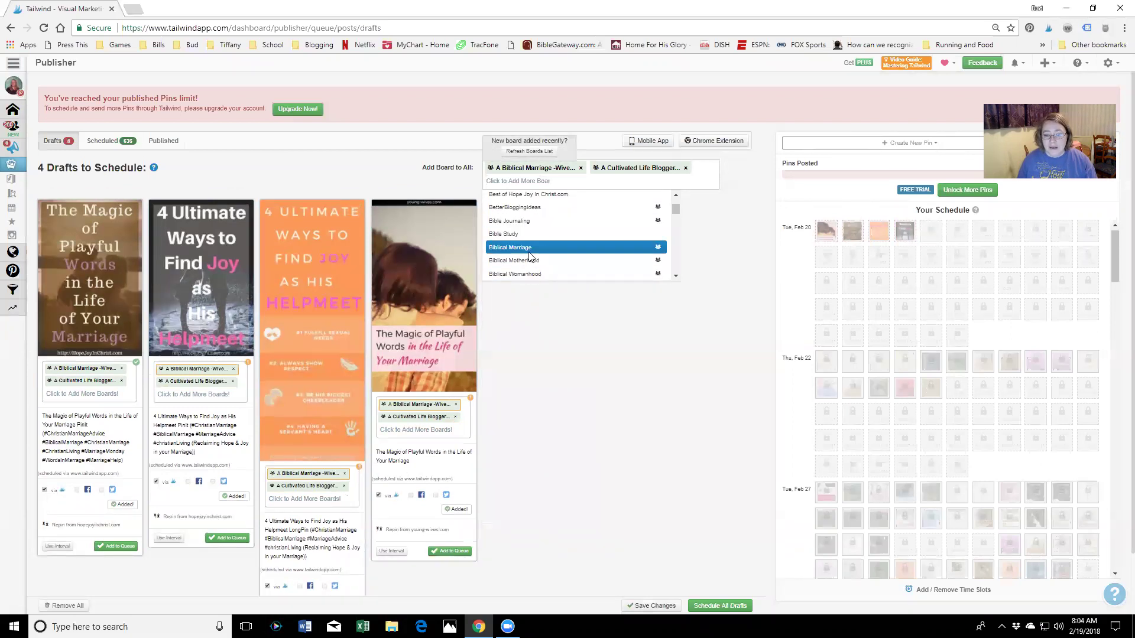
left_click(528, 249)
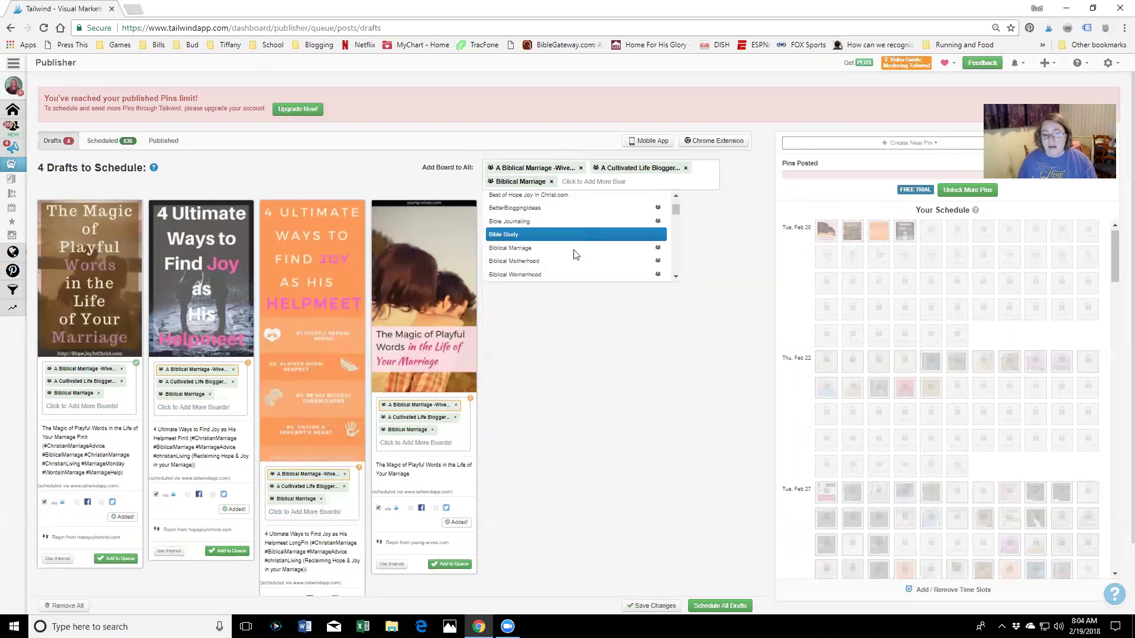
Step: Add the boards "Blessing Counters Group Board", "By His Grace Bloggers Group" and "Christian Life" to all drafts
left_click_drag(572, 268, 702, 241)
left_click(560, 180)
scroll(578, 213, "up", 5)
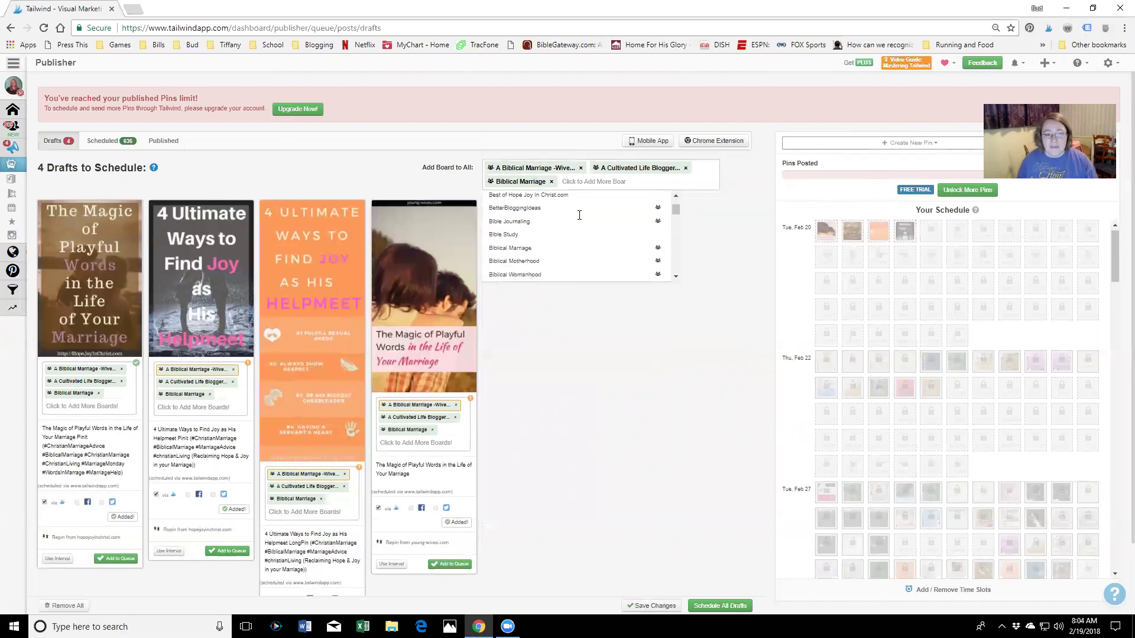
scroll(579, 213, "down", 3)
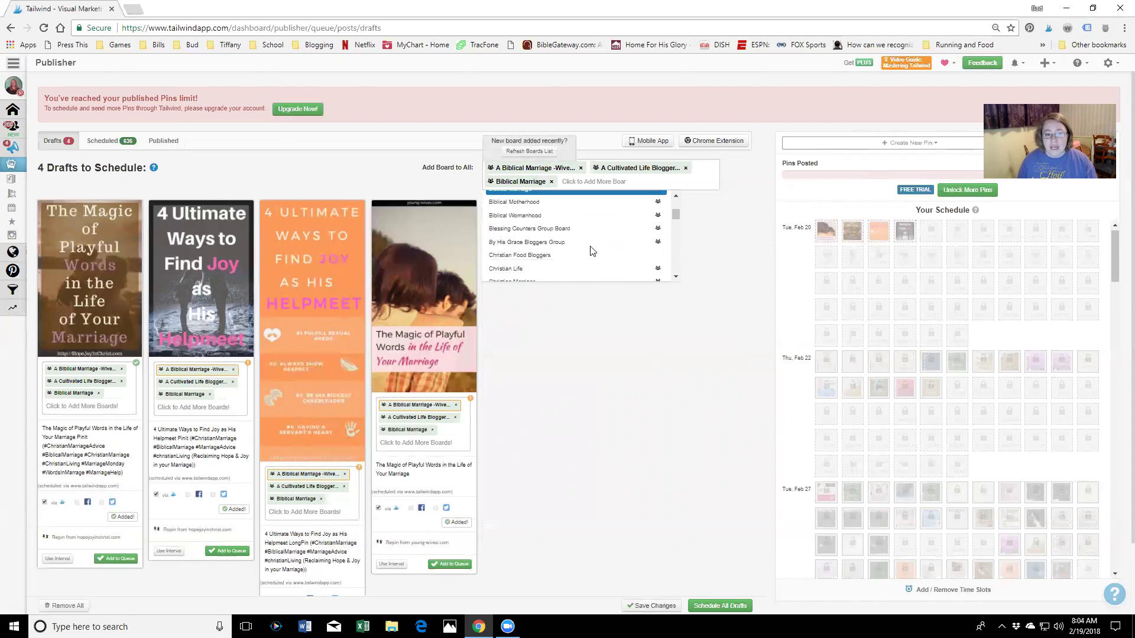
left_click(595, 230)
left_click(615, 197)
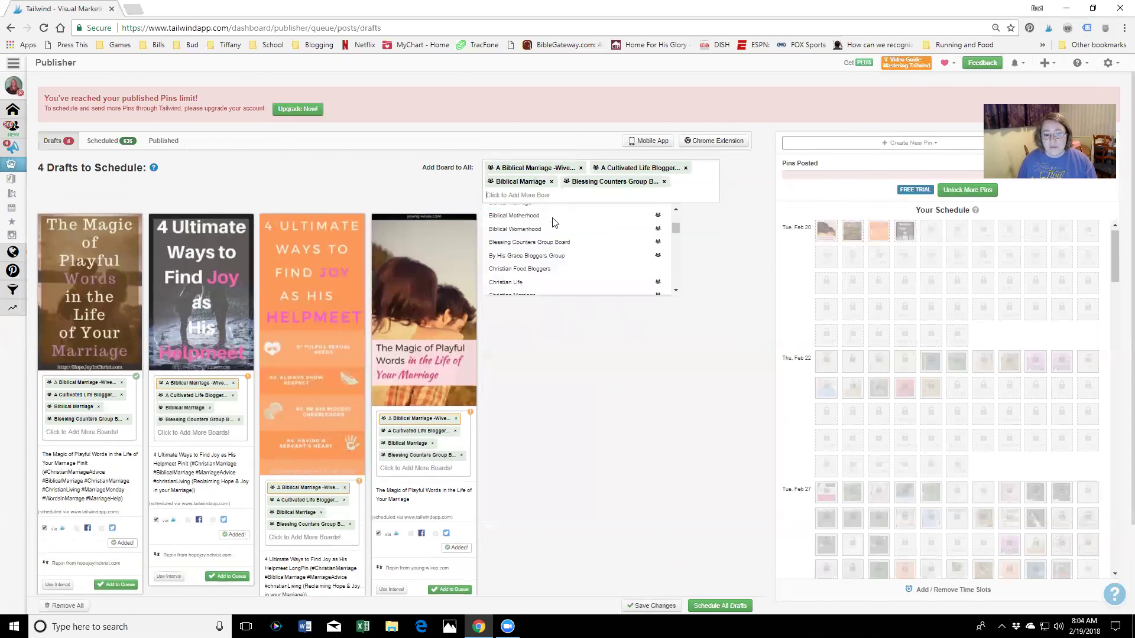
left_click(561, 255)
left_click(631, 200)
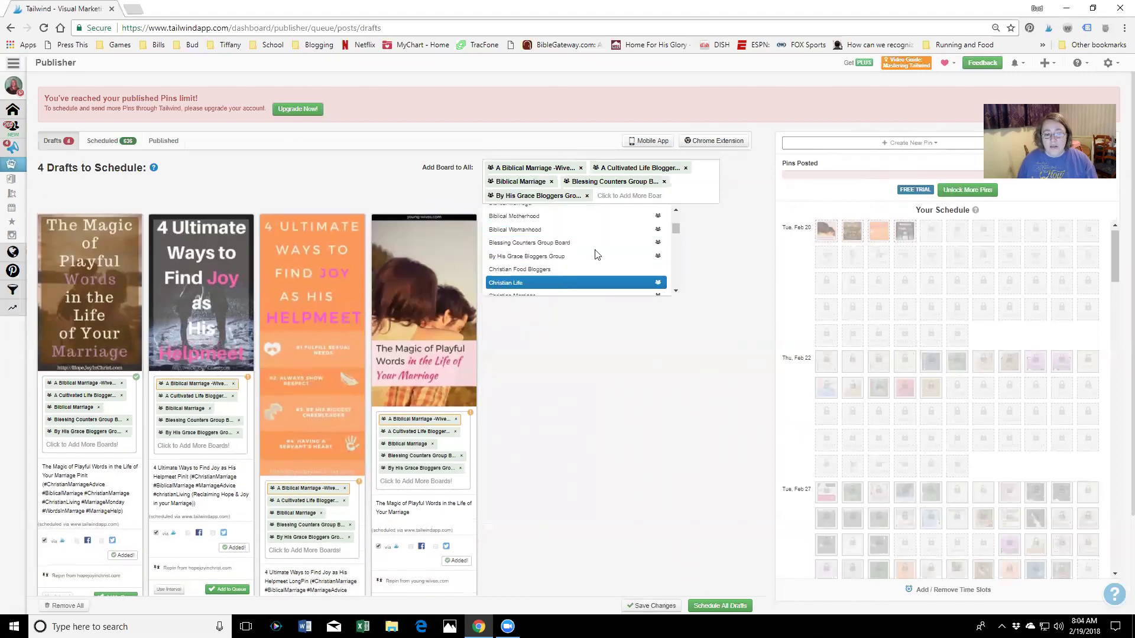
left_click(562, 283)
Step: Add both "Christian Marriage" boards, "Christian Marriage and Motherhood" and "Christian Mums and Moms" to all drafts
left_click(628, 209)
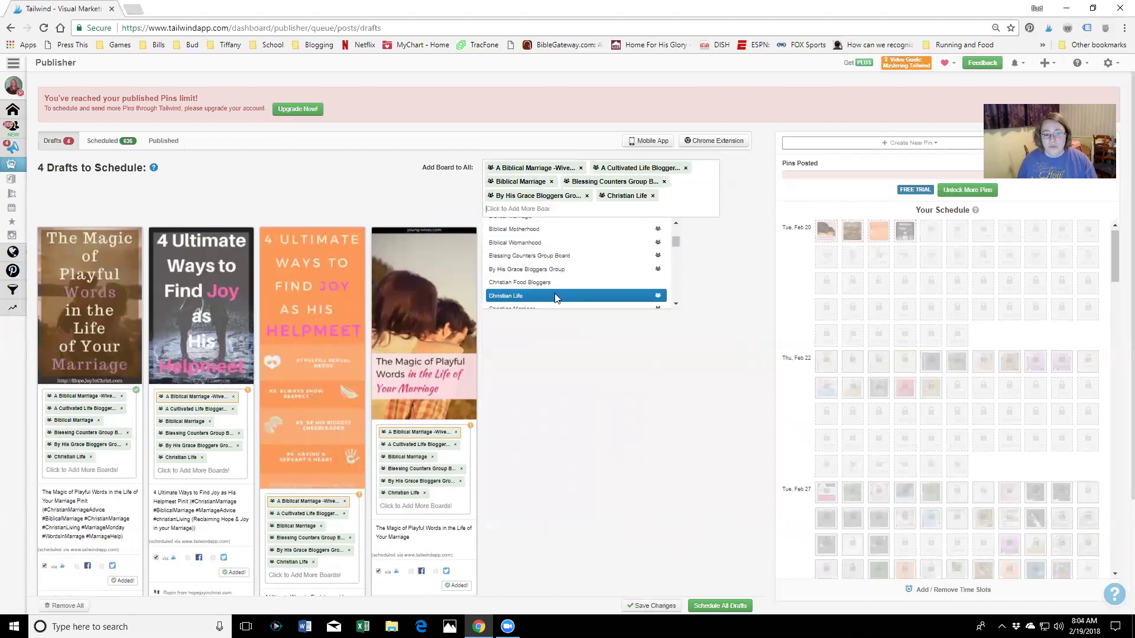
scroll(556, 284, "down", 2)
left_click(550, 258)
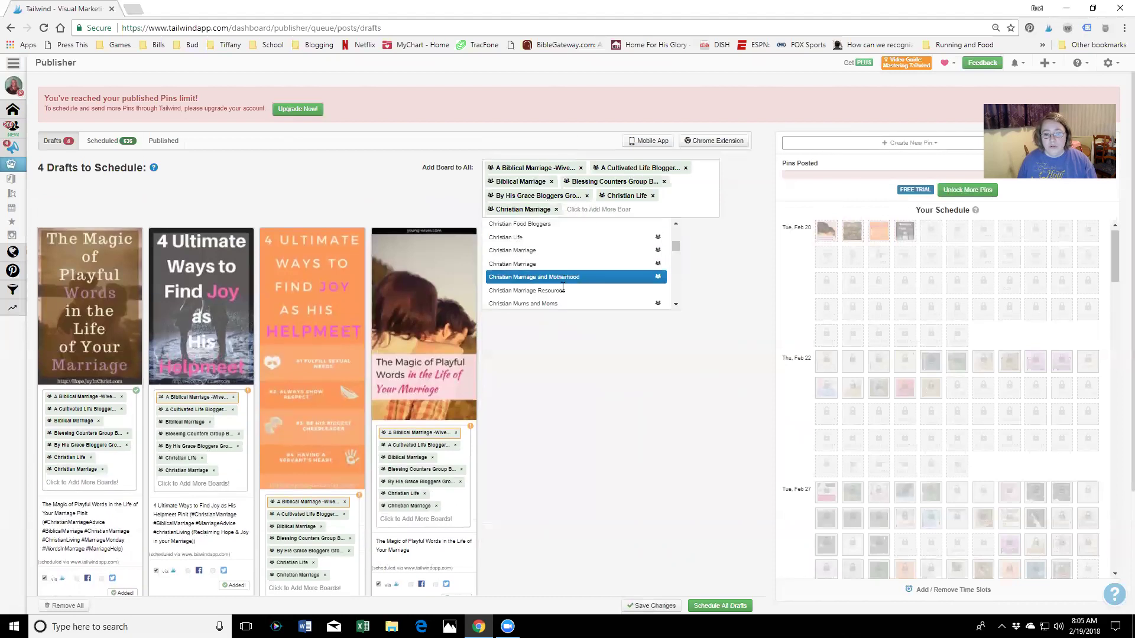
left_click(562, 263)
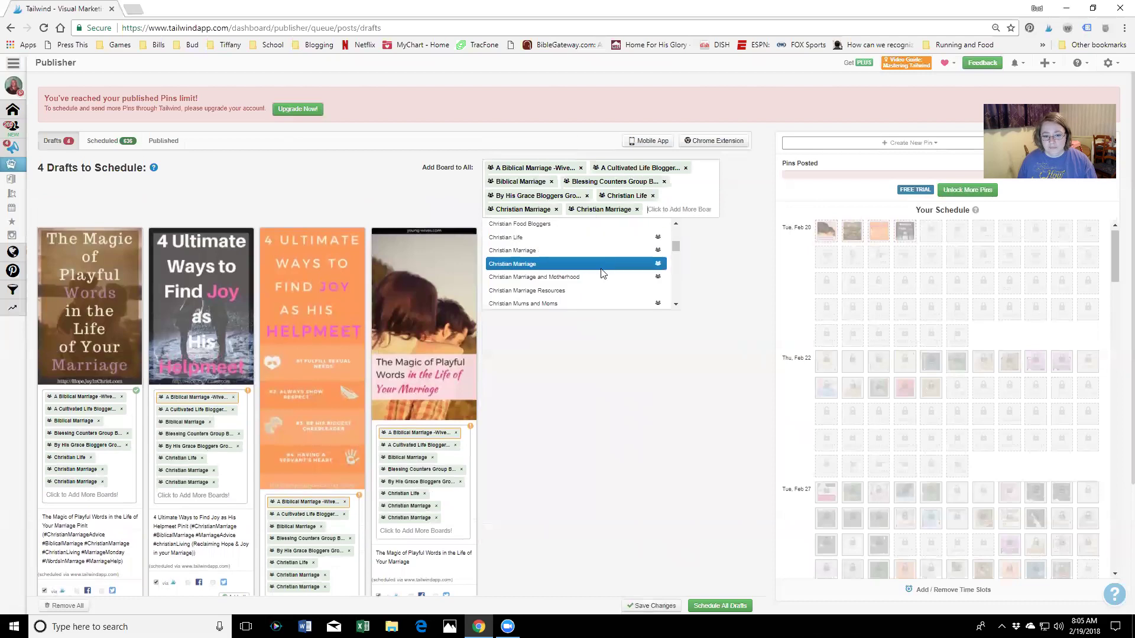
left_click(598, 274)
left_click(657, 220)
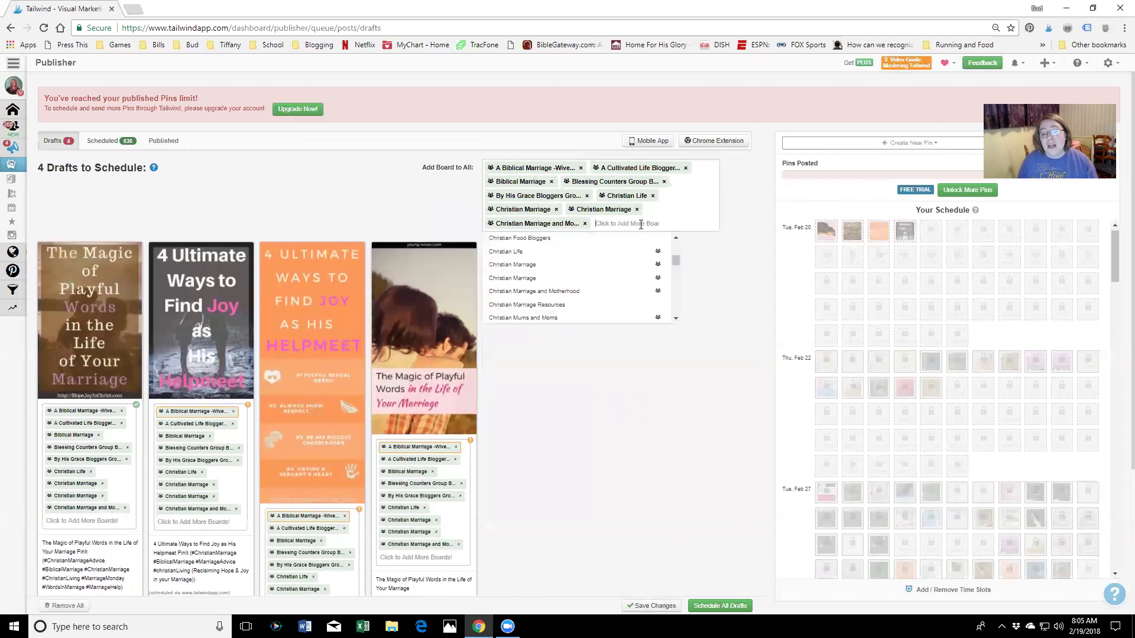
left_click(586, 316)
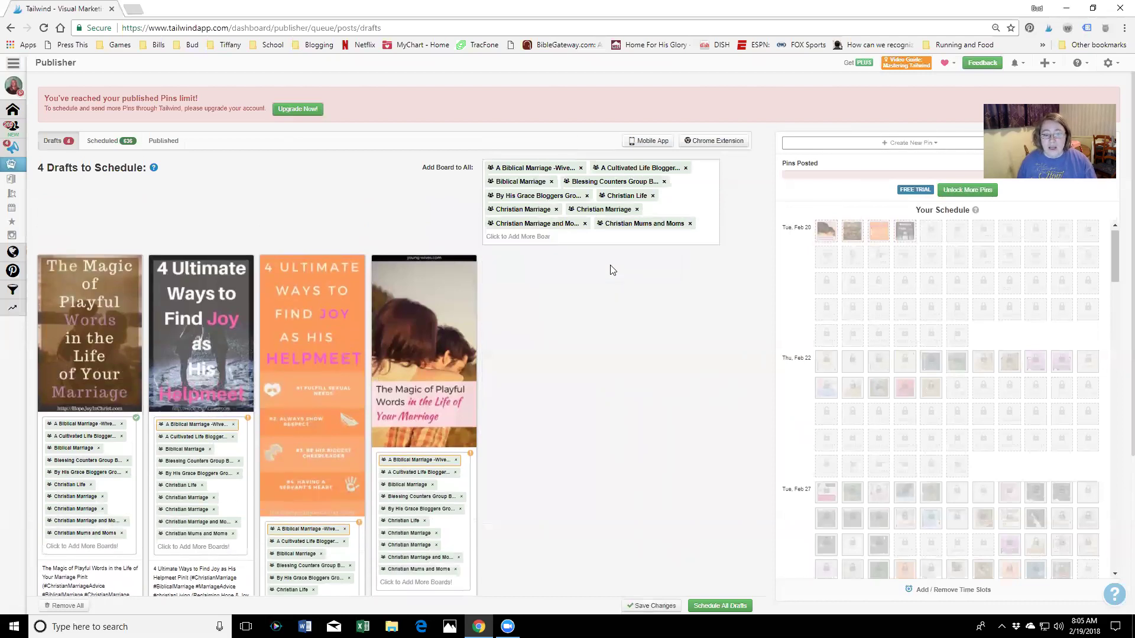
Step: Add the boards "::Community for Christ::", "Faith 'n Friends Group Board" and "Family | Kids | Marriage : Encouragement for Lives Set Apart" to all drafts
left_click(568, 237)
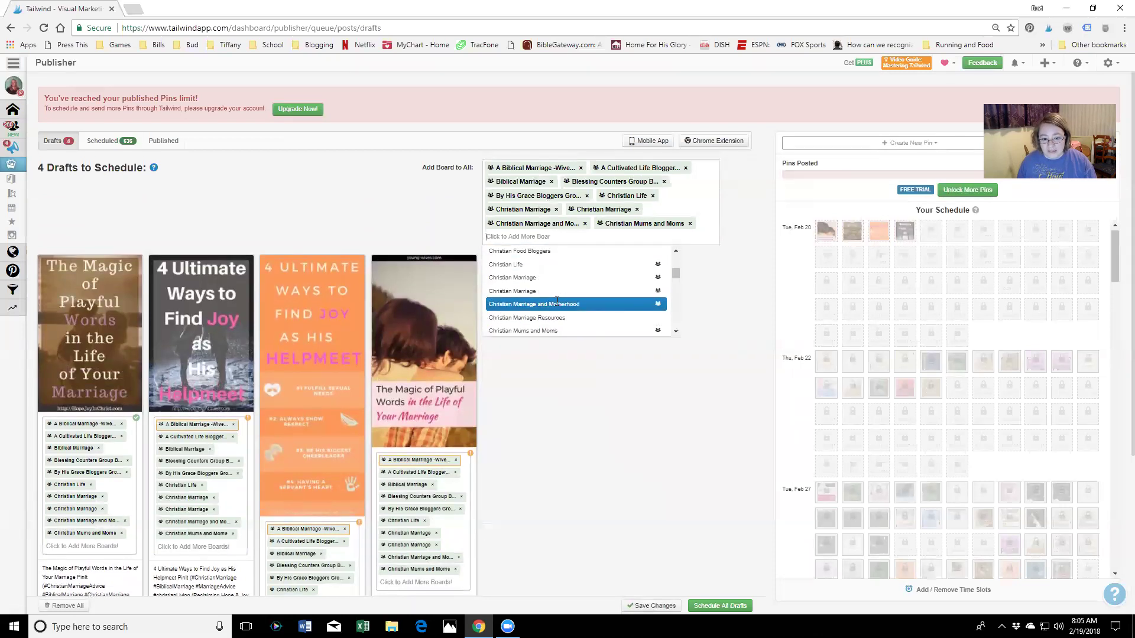
scroll(557, 300, "down", 2)
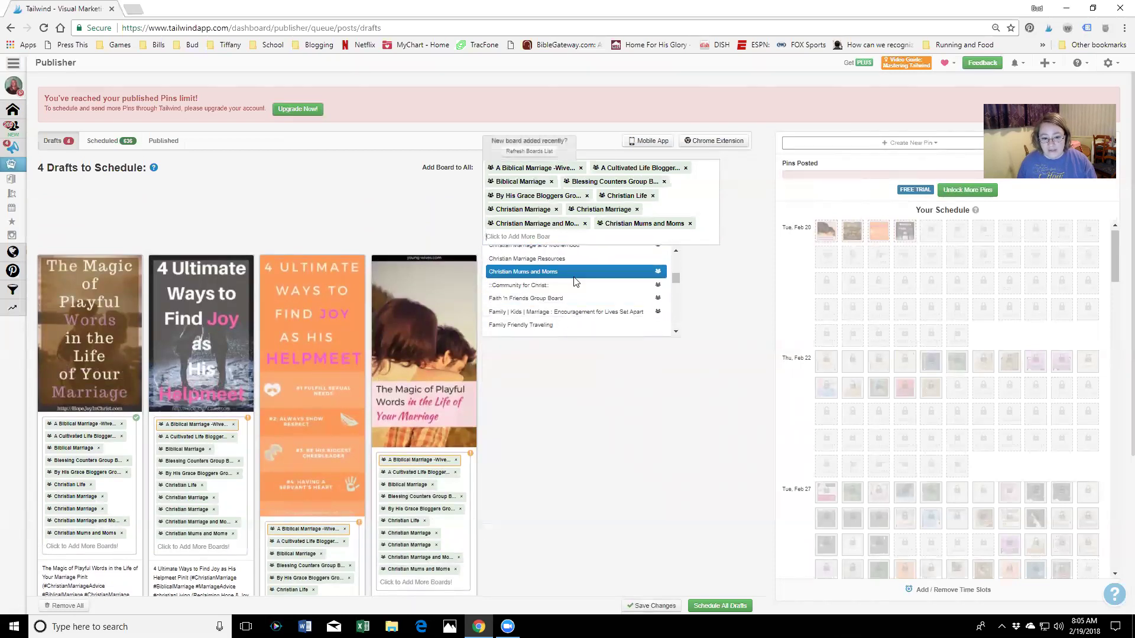
left_click(558, 285)
left_click(621, 236)
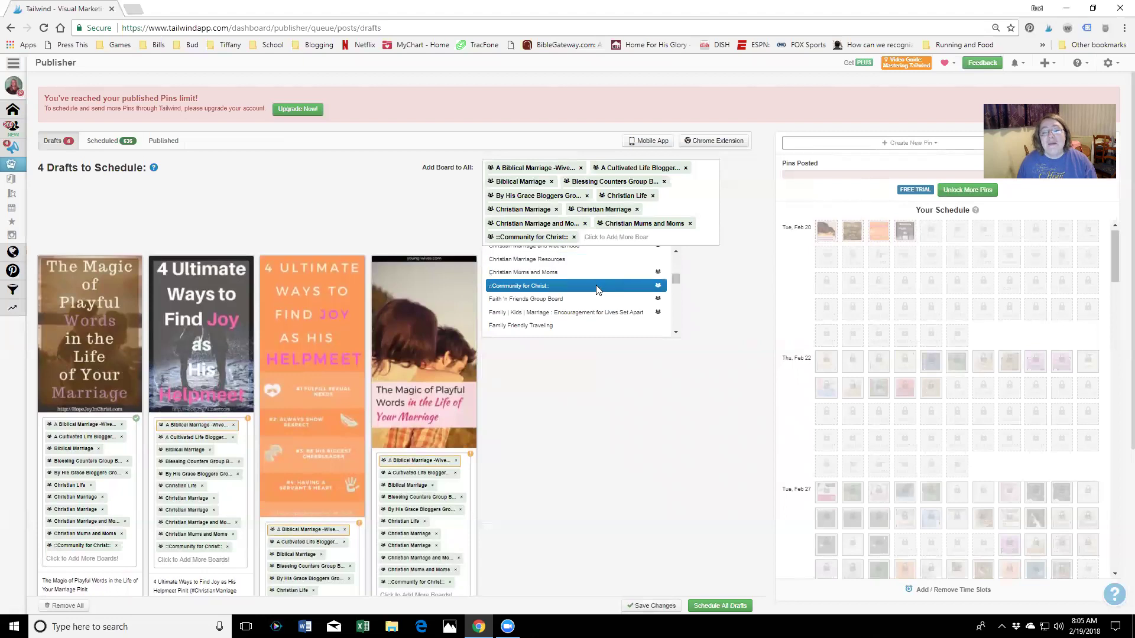
left_click(601, 301)
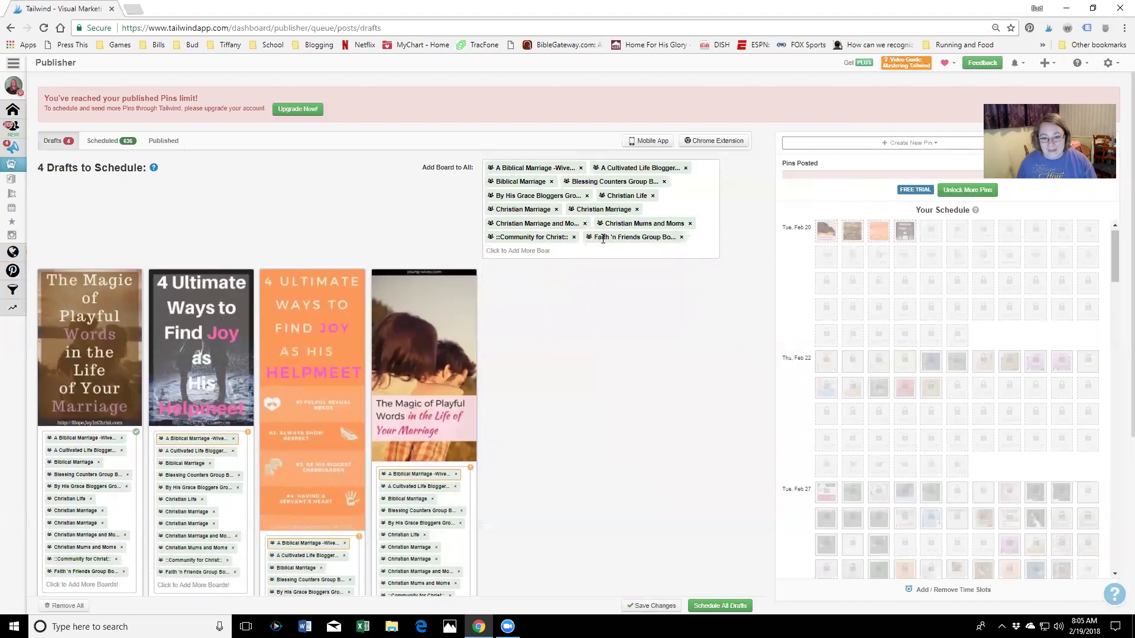
left_click(611, 253)
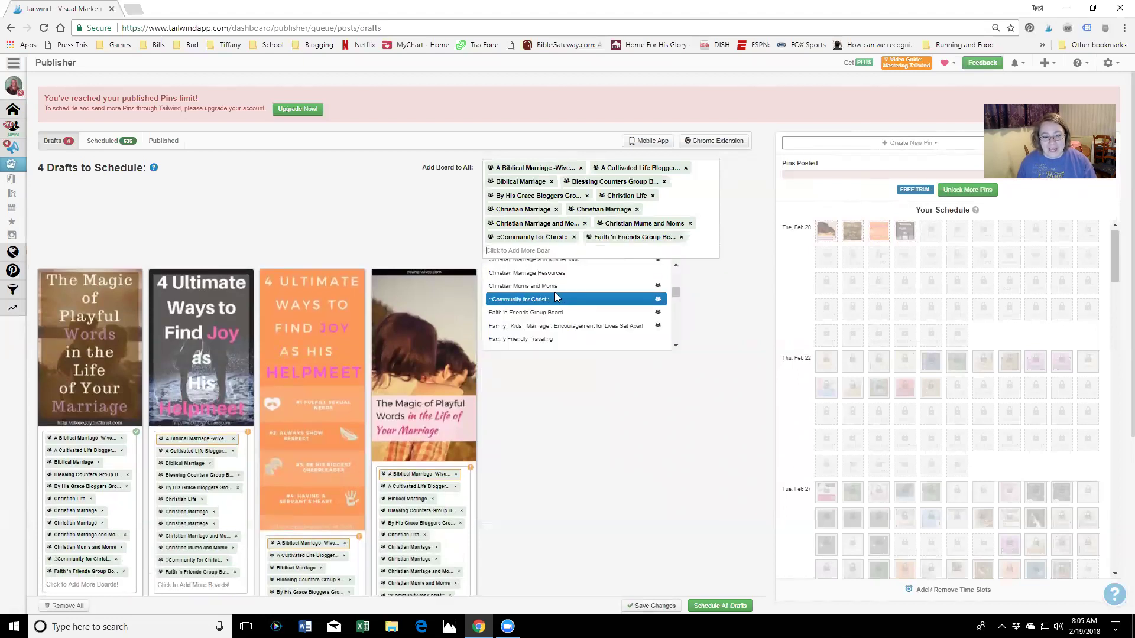
left_click(549, 325)
left_click(597, 253)
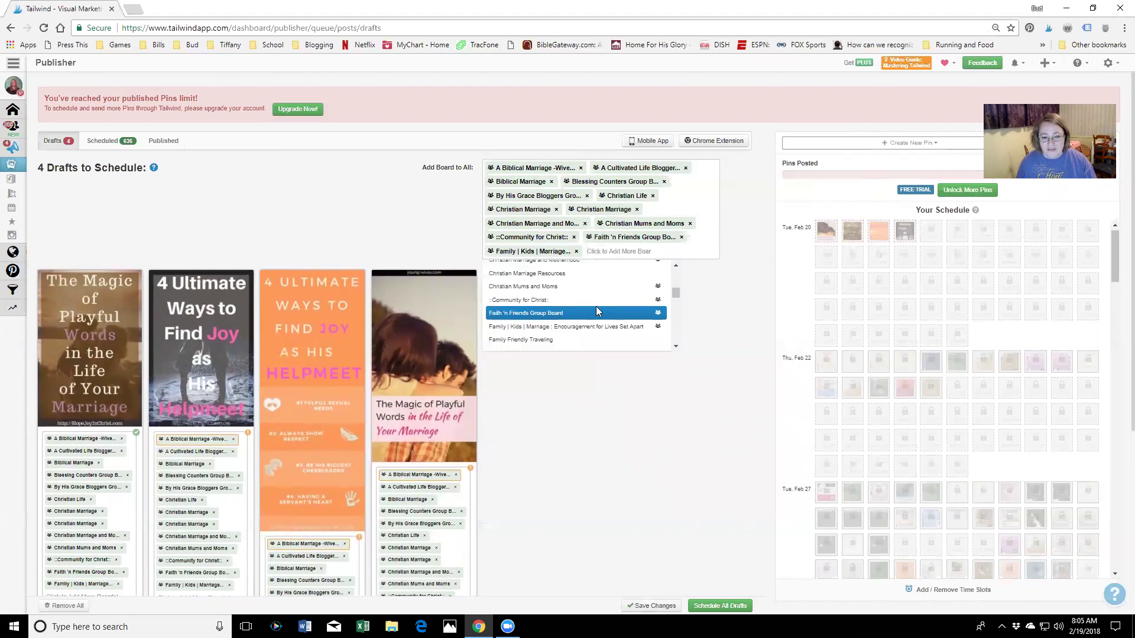
Step: Add the boards "Following Christ in the Hard", "**God's Way Is Perfect" and "Immeasurably More Than All We Ask or Imagine" to all drafts
scroll(596, 310, "down", 2)
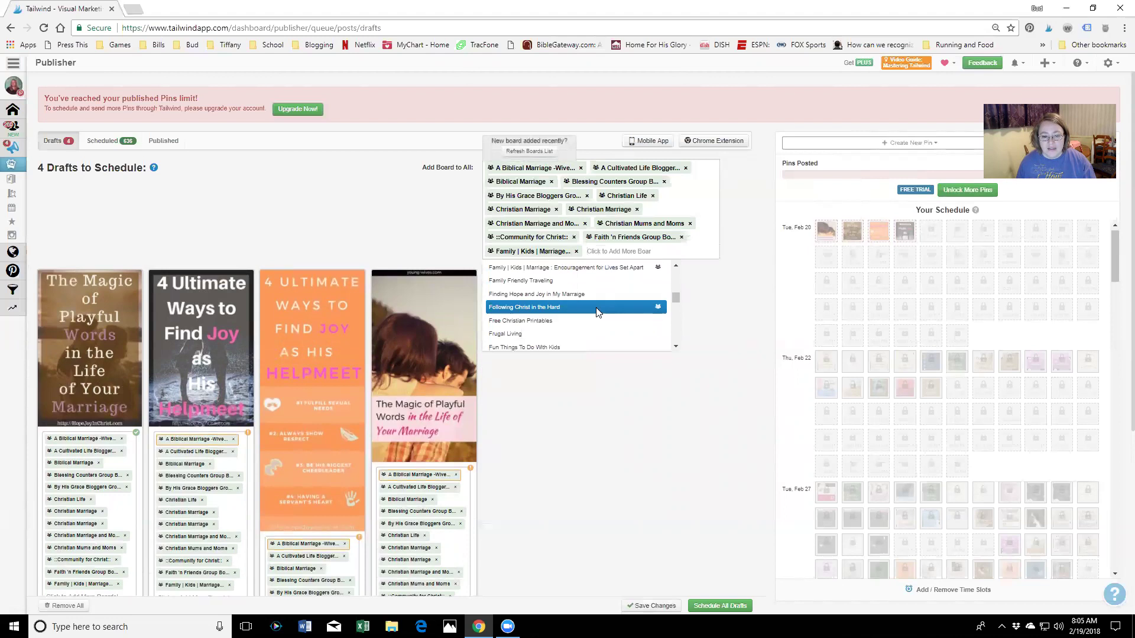
left_click(599, 307)
left_click(617, 264)
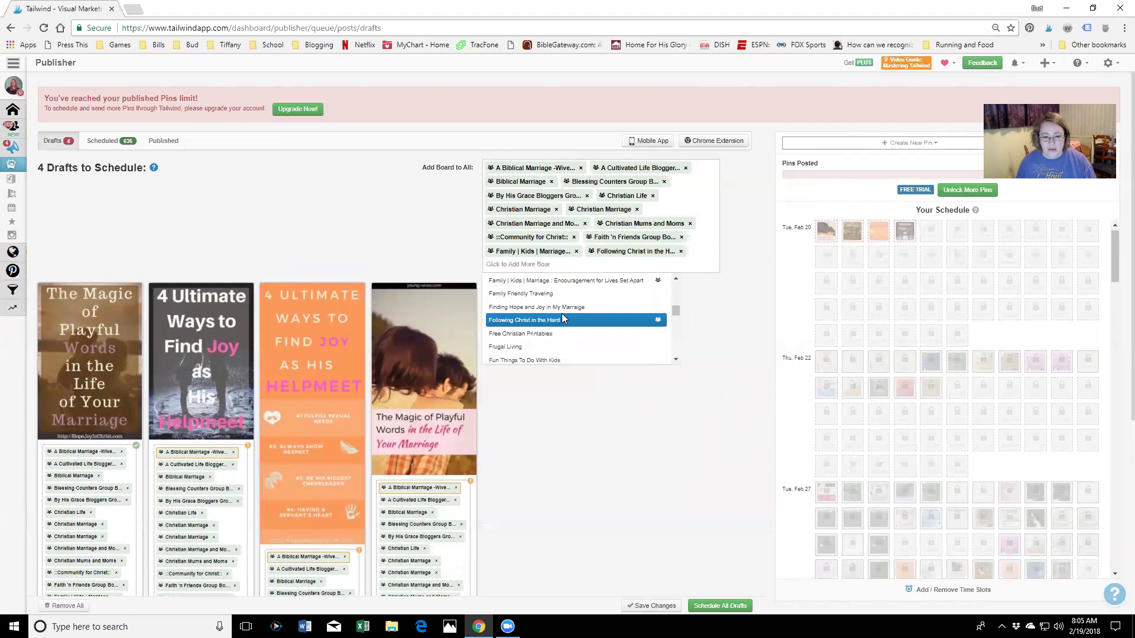
scroll(562, 316, "down", 2)
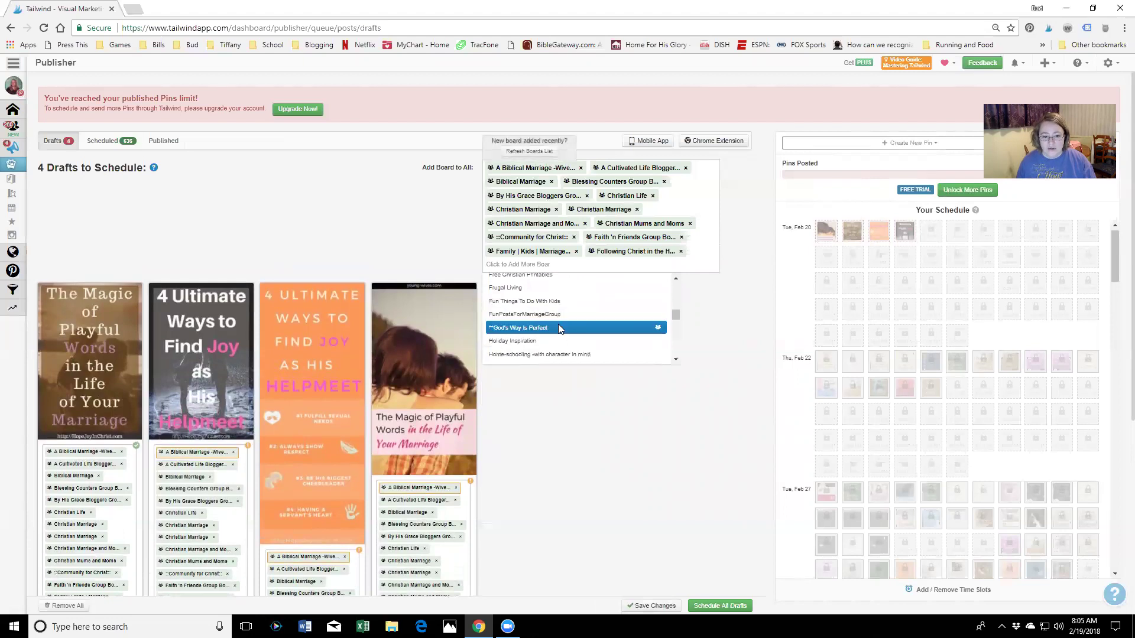
left_click(558, 326)
left_click(596, 266)
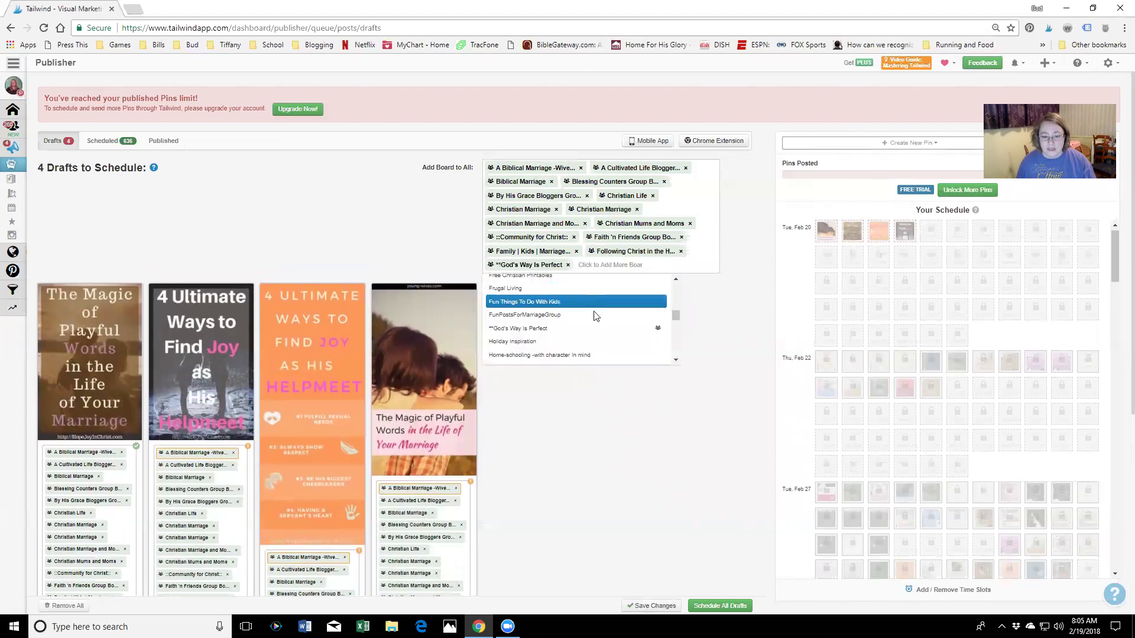
scroll(594, 316, "down", 4)
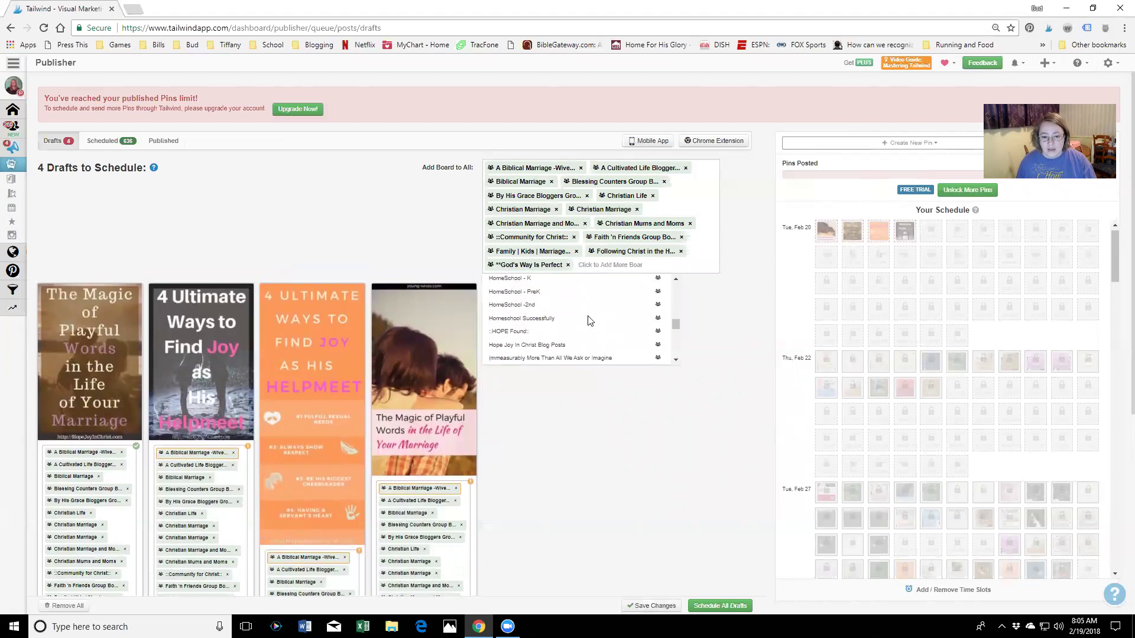
left_click(582, 356)
Step: Add the boards "Inspiring Christian Bloggers", "Joy Through A Life in Christ" and "Lift Each Other Up | Bloggers Support | All-Niche" to all drafts
left_click(630, 278)
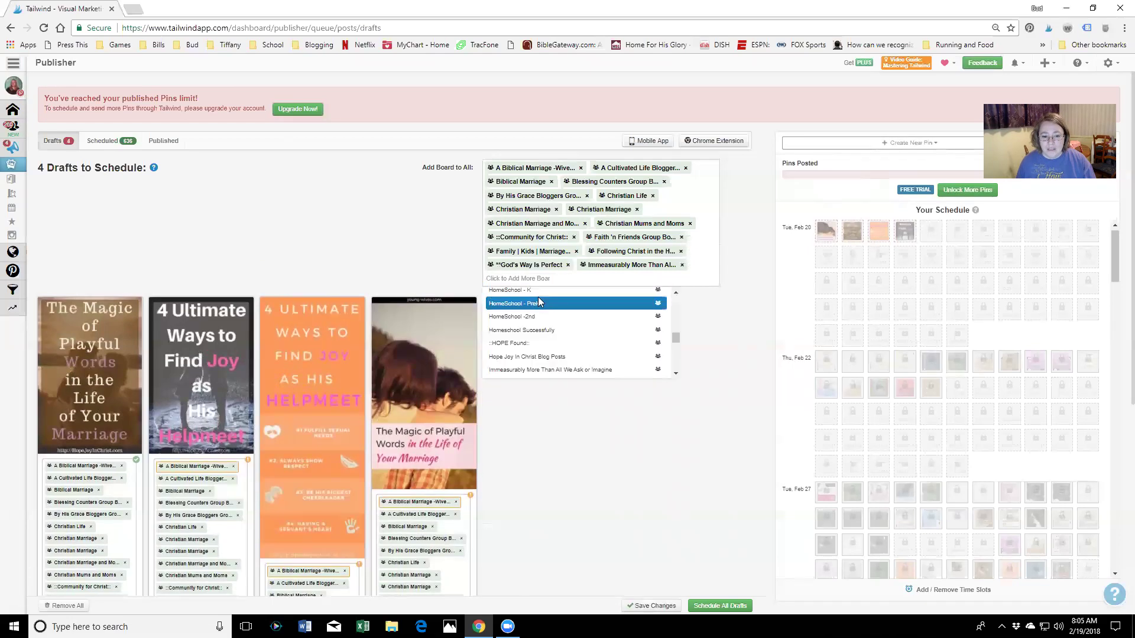
scroll(538, 296, "down", 2)
left_click(546, 325)
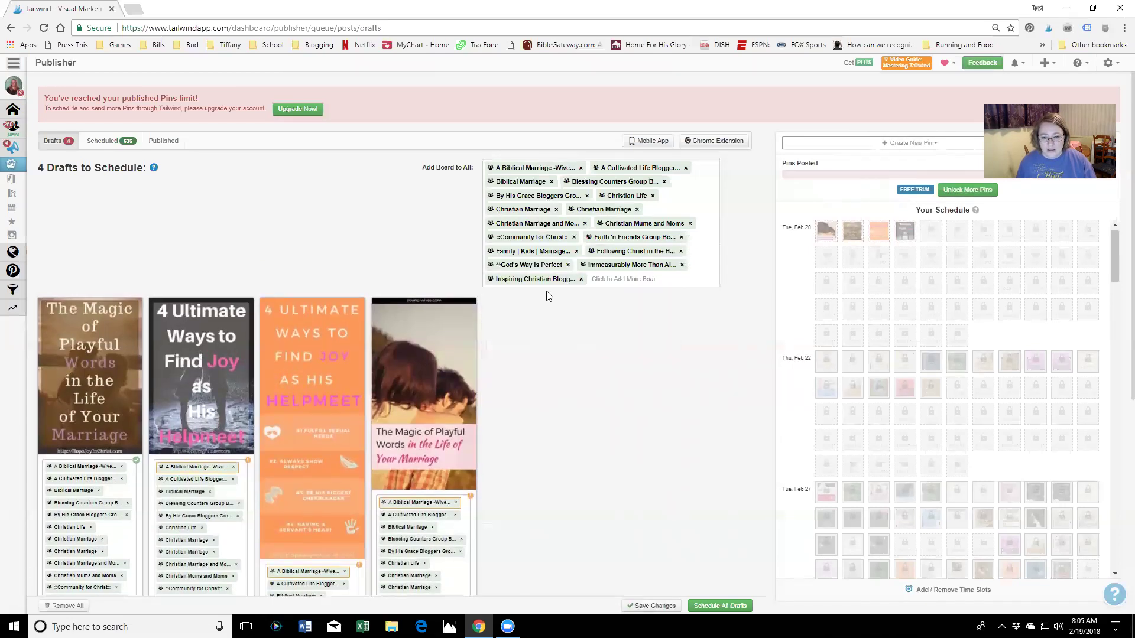
left_click(602, 278)
left_click(578, 333)
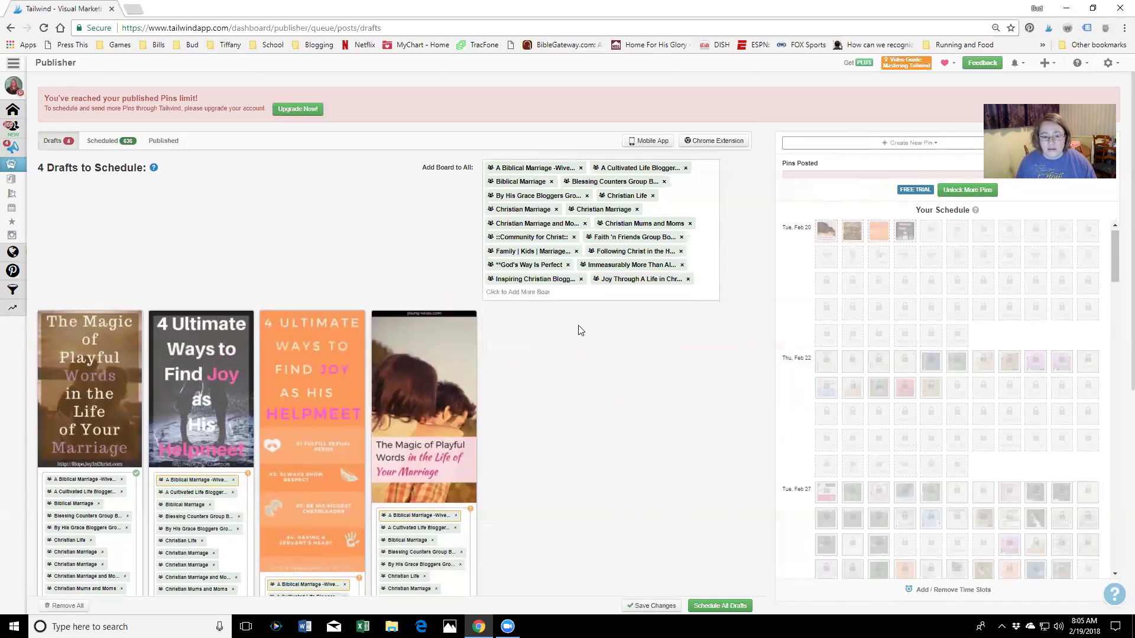
left_click(577, 292)
left_click(578, 360)
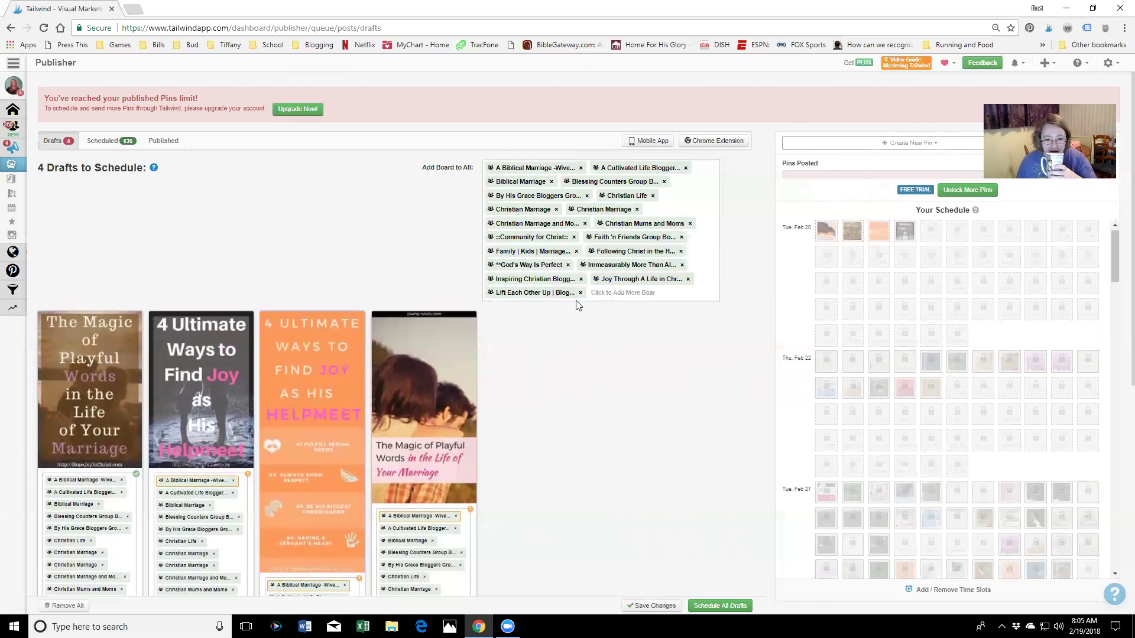
Step: Add the boards "Lord Jesus Saves" and "Marriage And Relationships" to all drafts
left_click(621, 294)
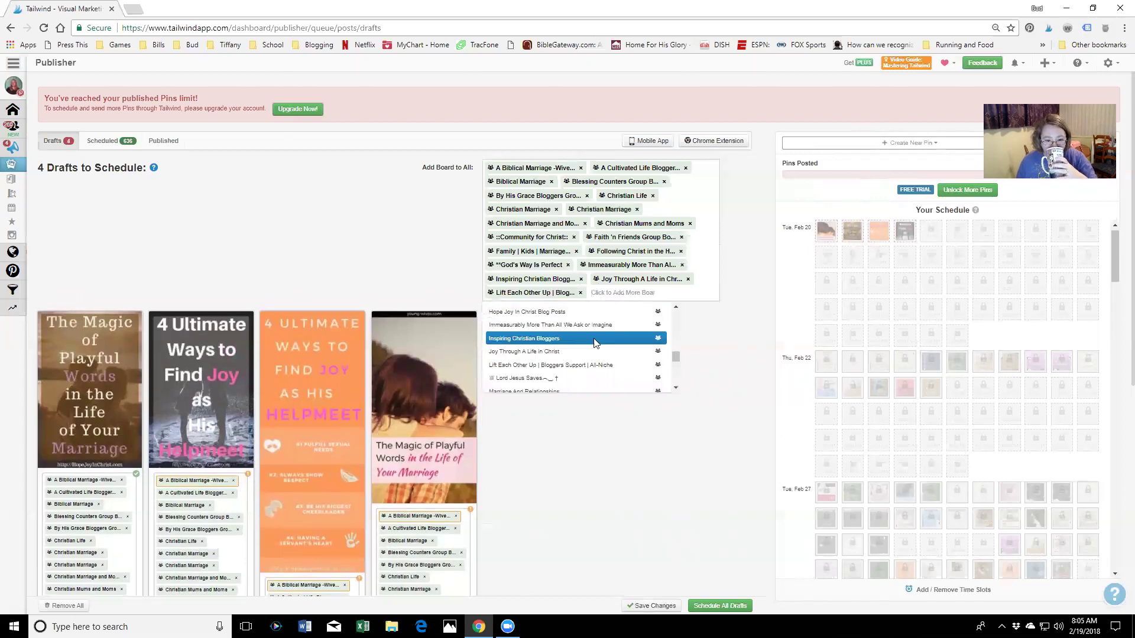
left_click(573, 375)
left_click(614, 308)
scroll(559, 341, "down", 1)
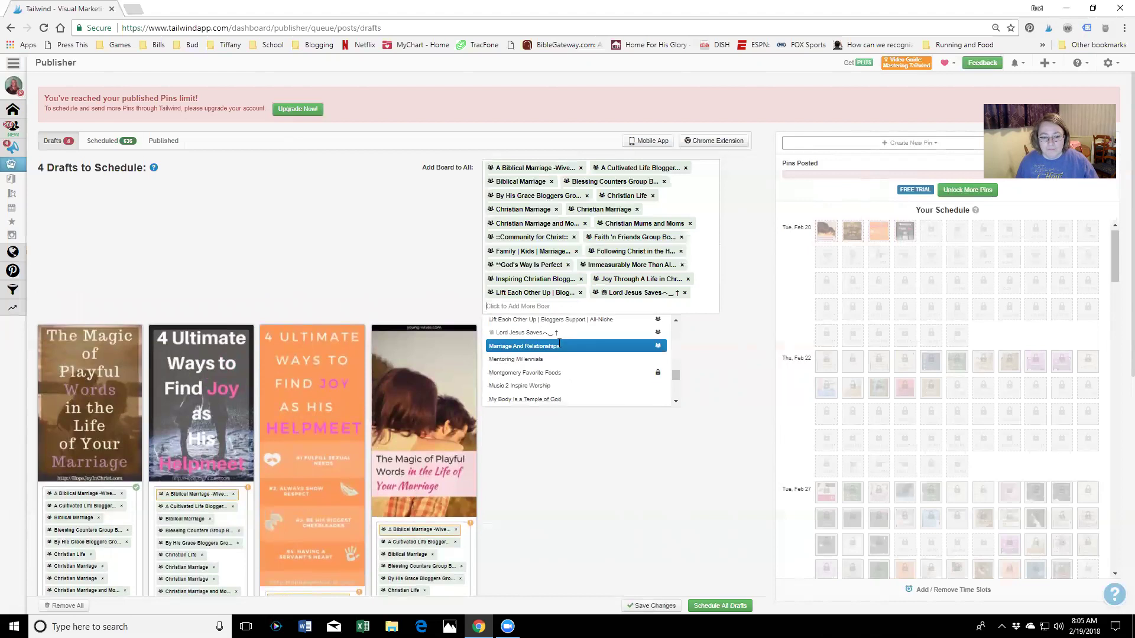
left_click(558, 344)
Step: Add the boards "Relationship and Marriage Quotes" and "Rise Up Writers | Christian Writers & Faith Bloggers" to all drafts
left_click(602, 310)
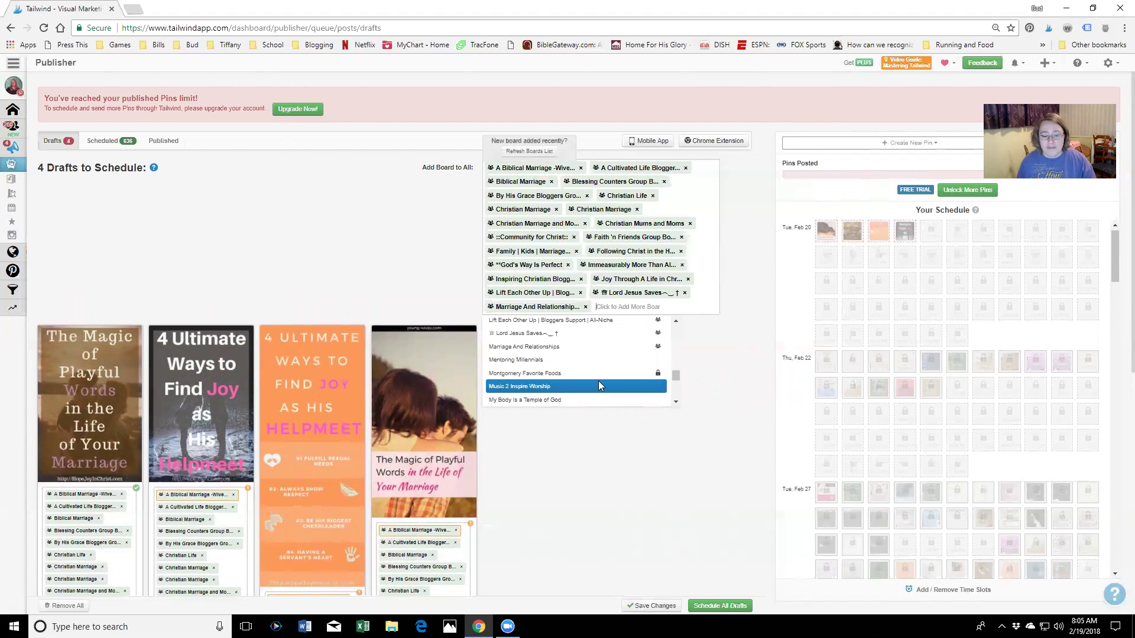
scroll(598, 380, "down", 2)
scroll(599, 378, "down", 2)
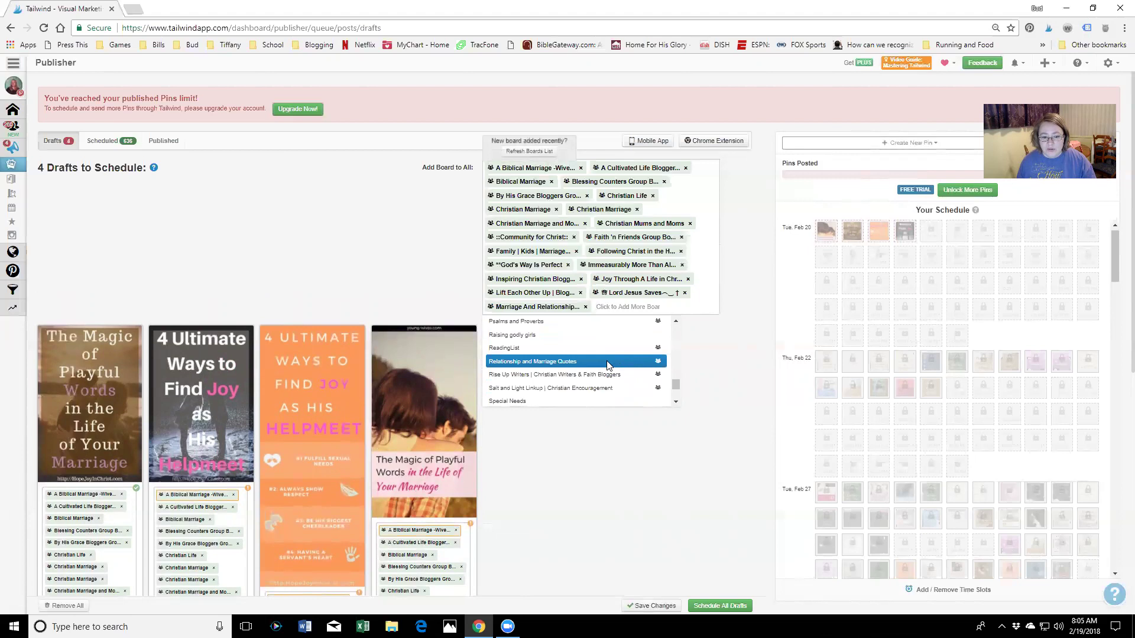
left_click(606, 363)
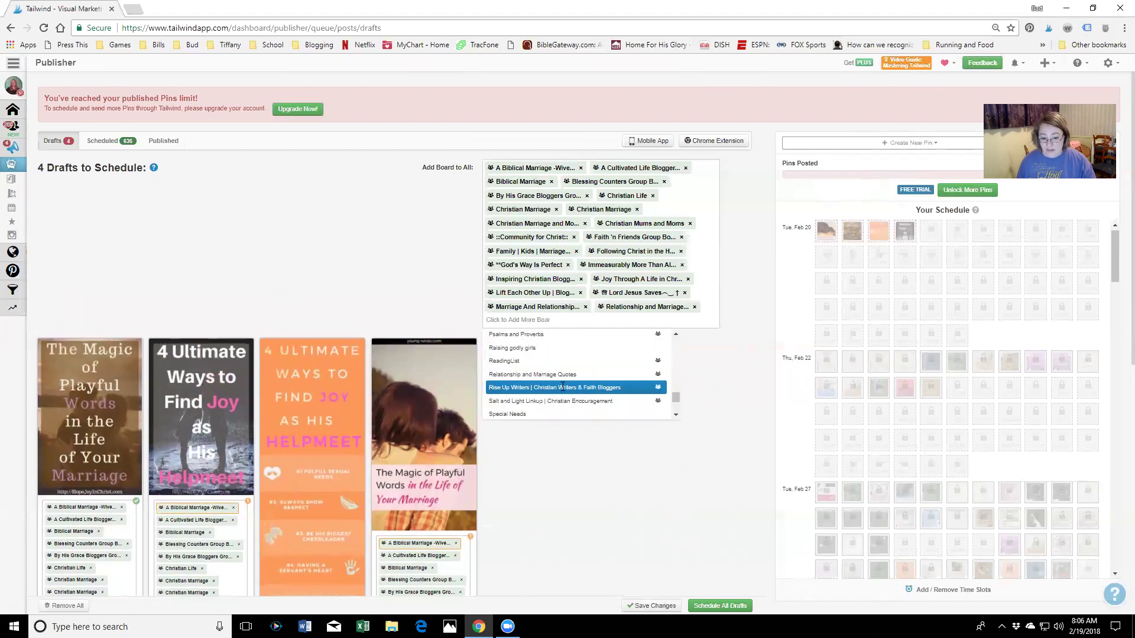
left_click(562, 387)
Step: Add the boards "The Gift of faith" and "Top Marriage Bloggers" to all drafts
scroll(582, 385, "down", 2)
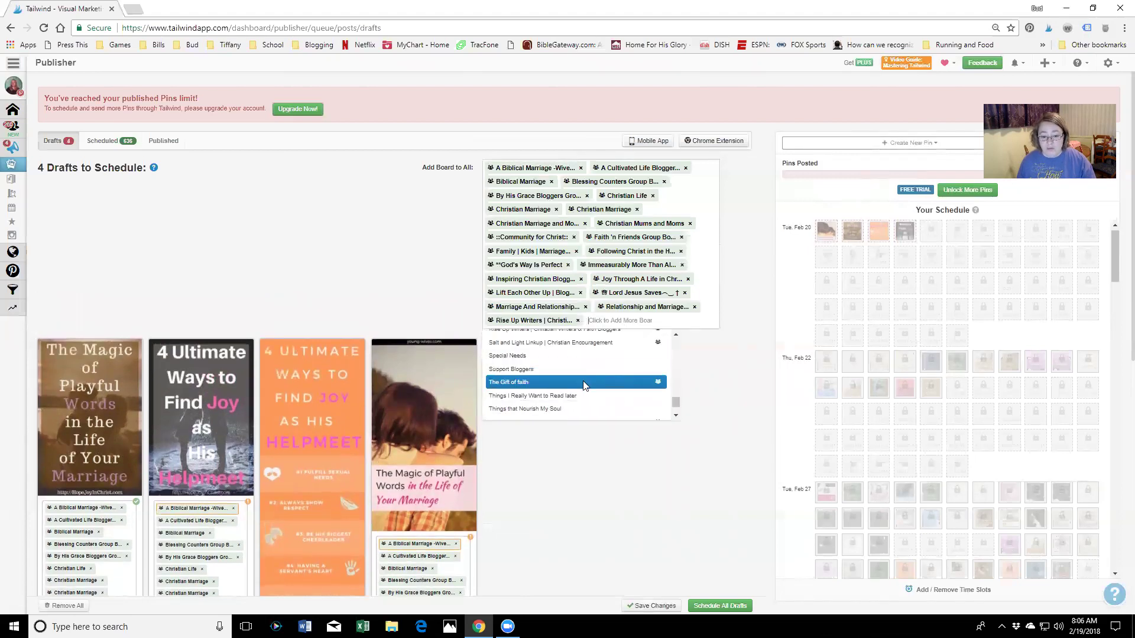
left_click(583, 384)
left_click(576, 341)
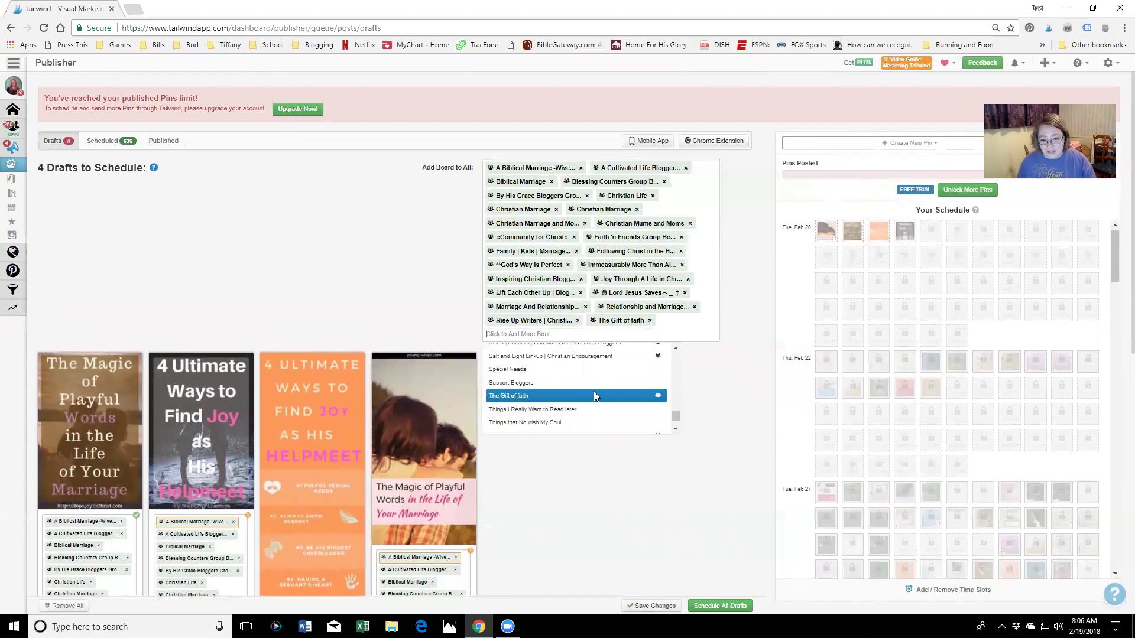
scroll(576, 399, "down", 1)
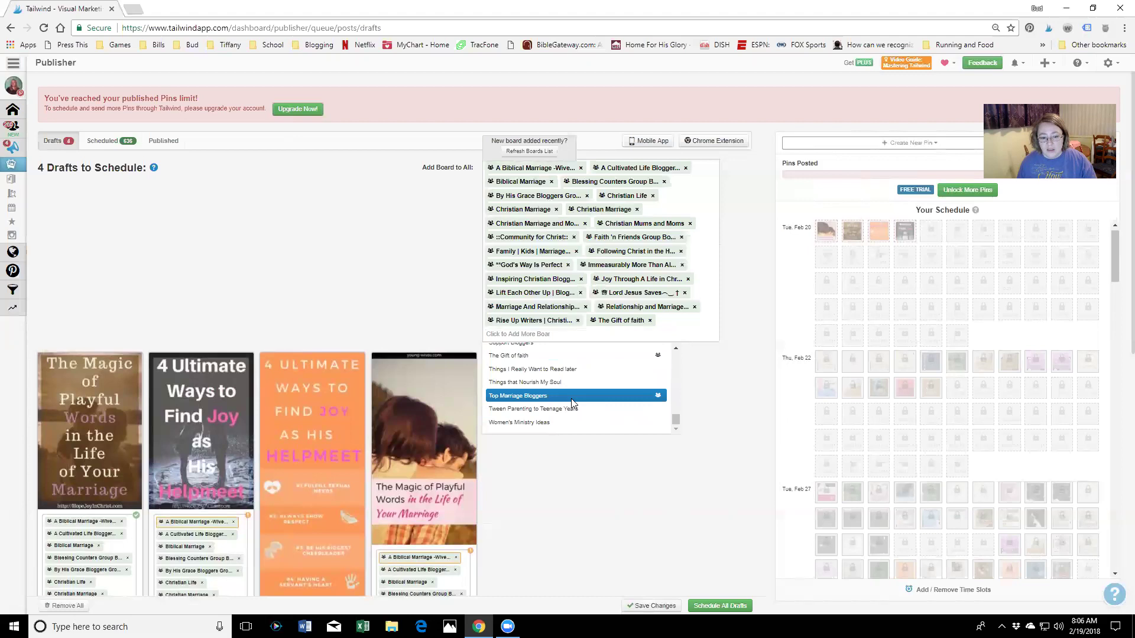
left_click(571, 396)
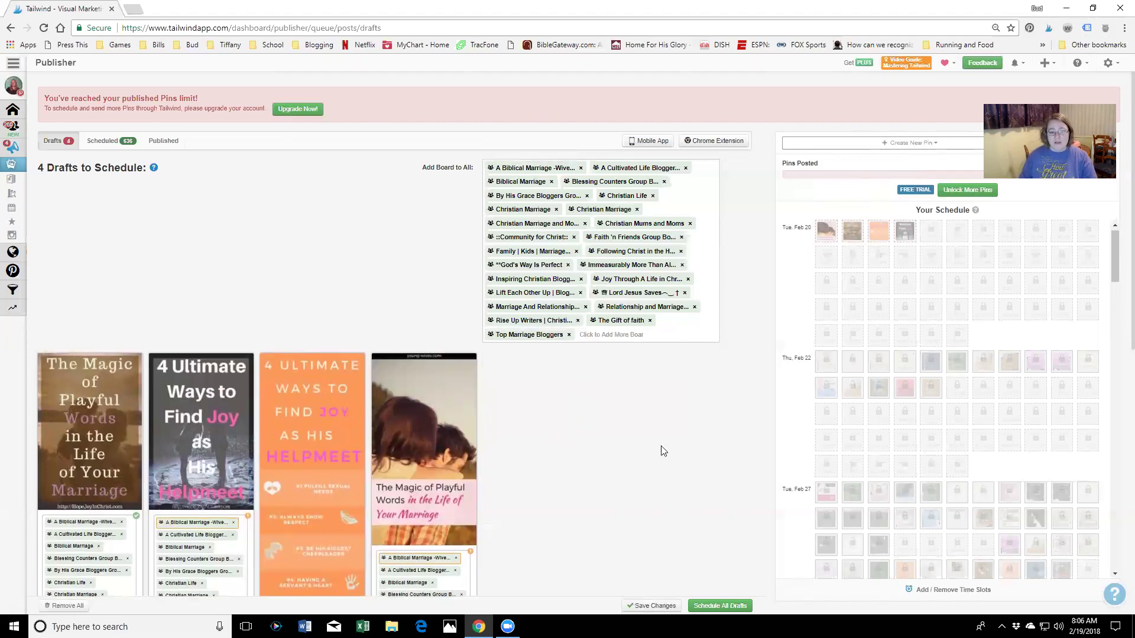
Step: Schedule all drafts and shuffle the pin queue
scroll(662, 451, "down", 4)
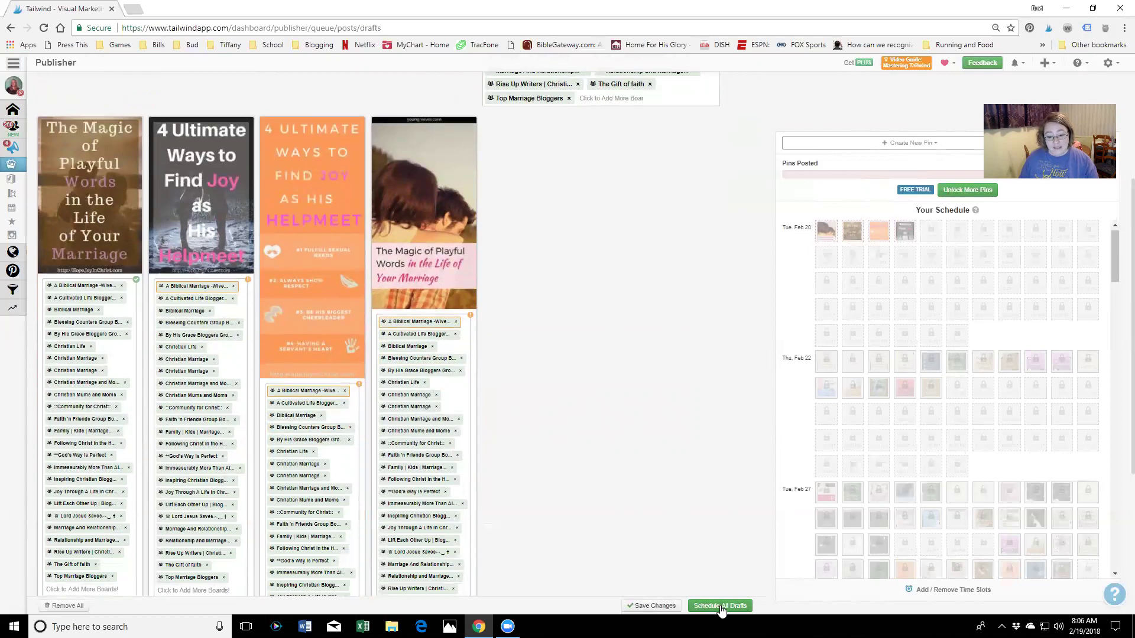
left_click(721, 607)
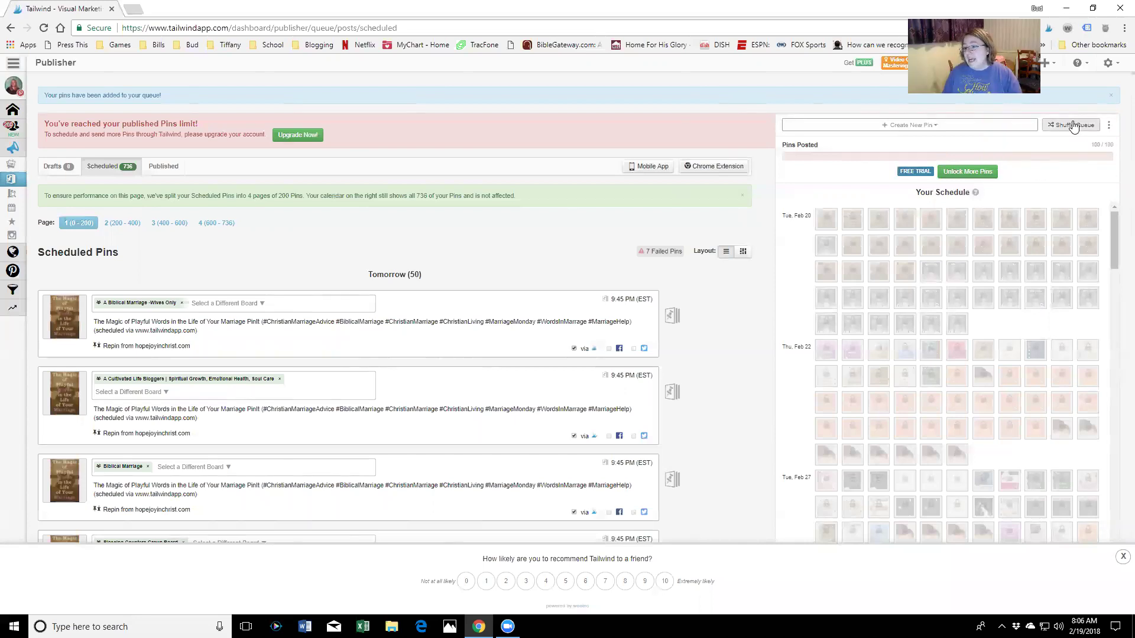
left_click(1072, 125)
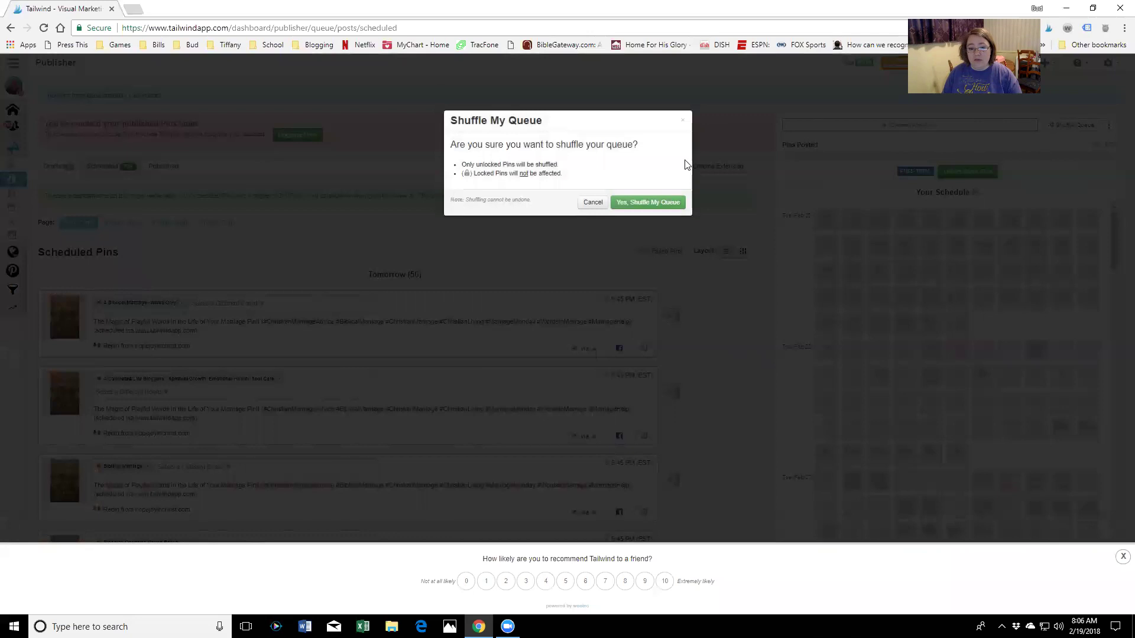
left_click(652, 202)
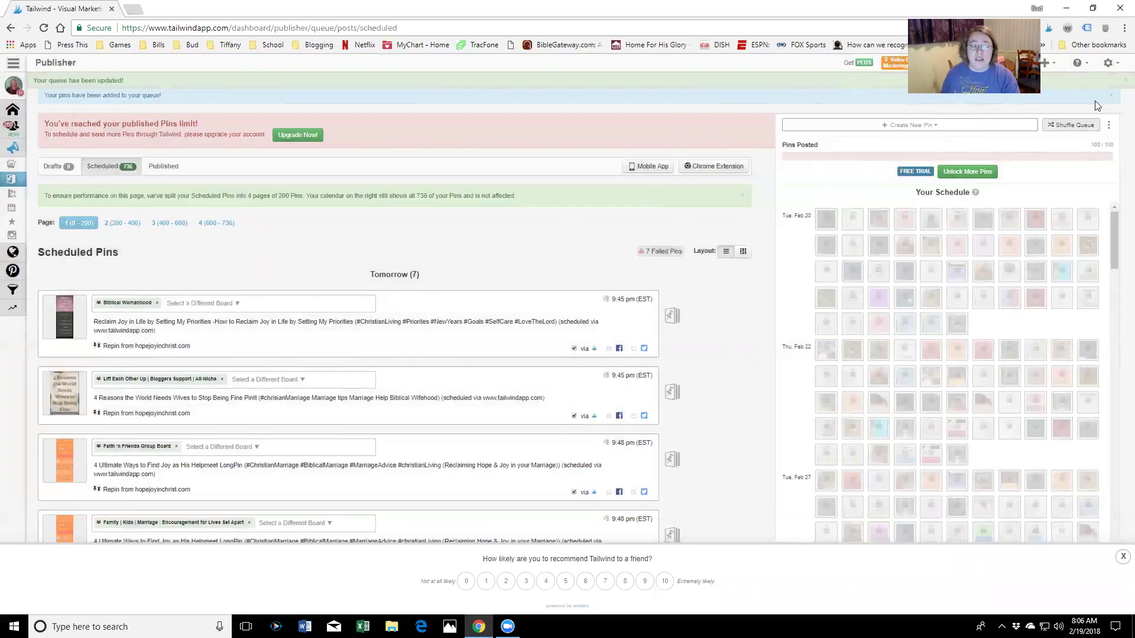
Step: Fill in the empty time slots of the schedule by shifting the unlocked pins up
left_click(1111, 127)
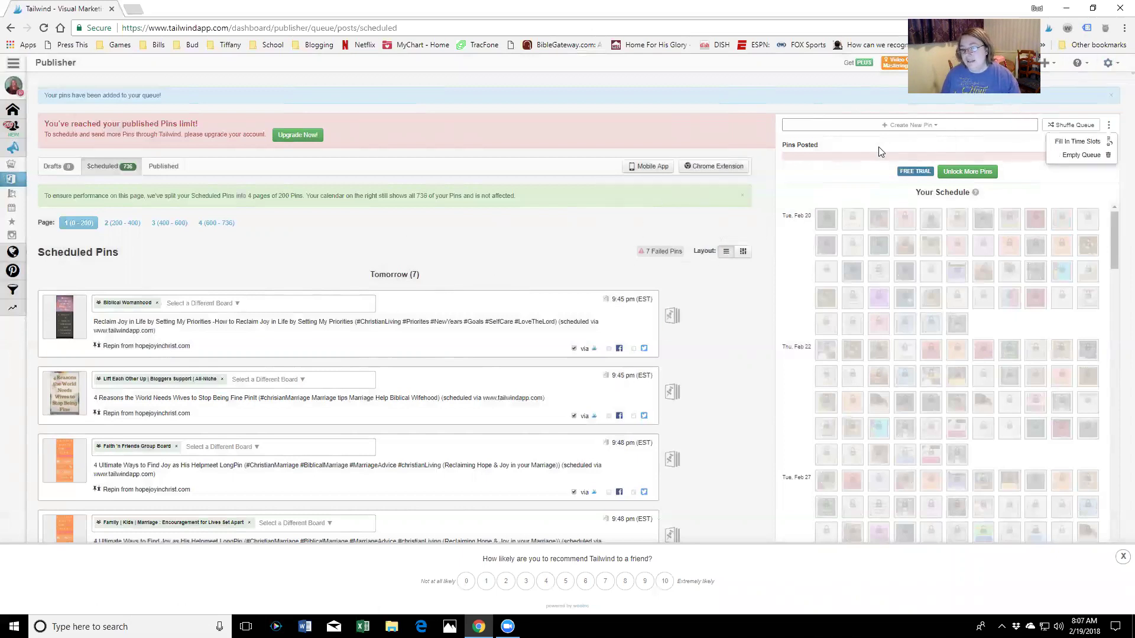
left_click(1077, 142)
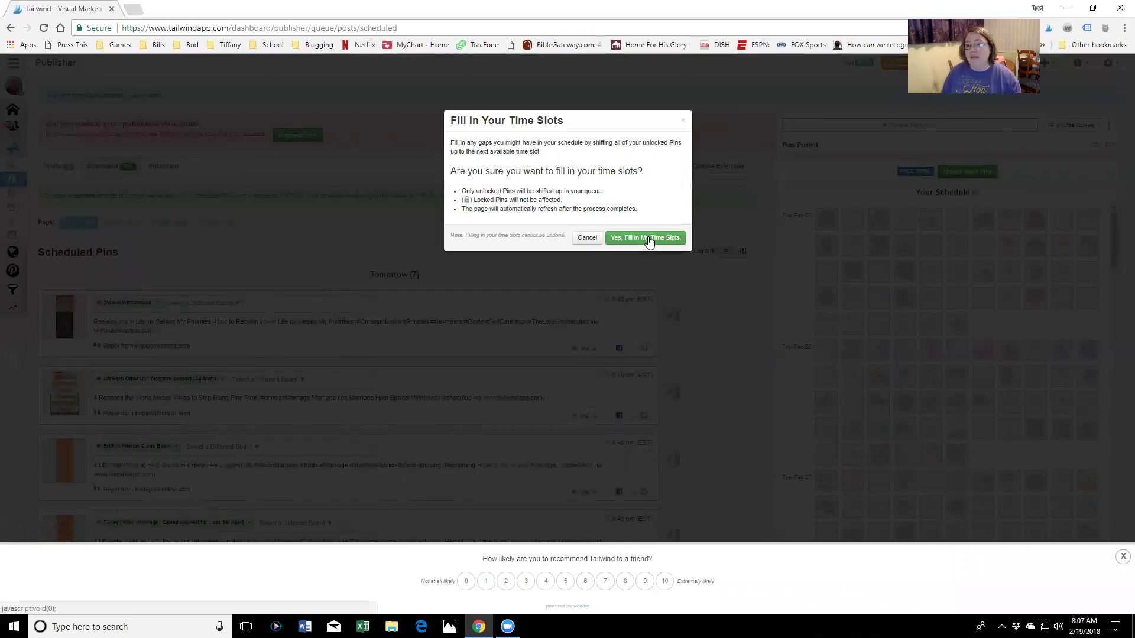
left_click(649, 239)
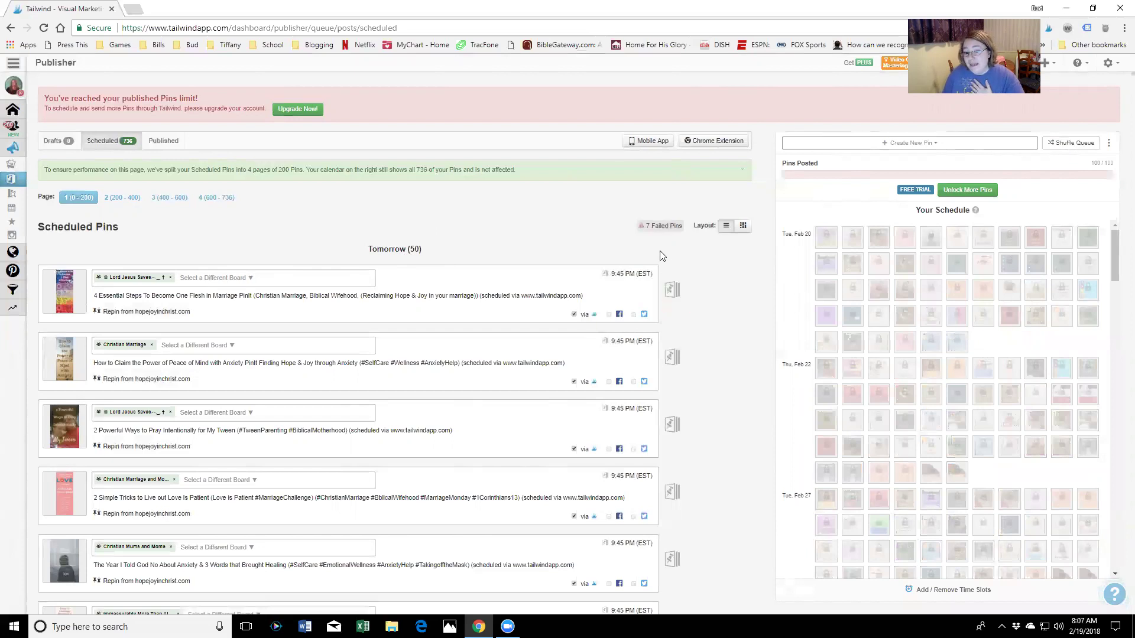
Step: Publish the first eight scheduled pins immediately: "4 Essential Steps To Become One Flesh" and the seven from "Reclaim Joy in Life" up to "How to Claim the Power"
mouse_move(704, 270)
scroll(552, 251, "down", 2)
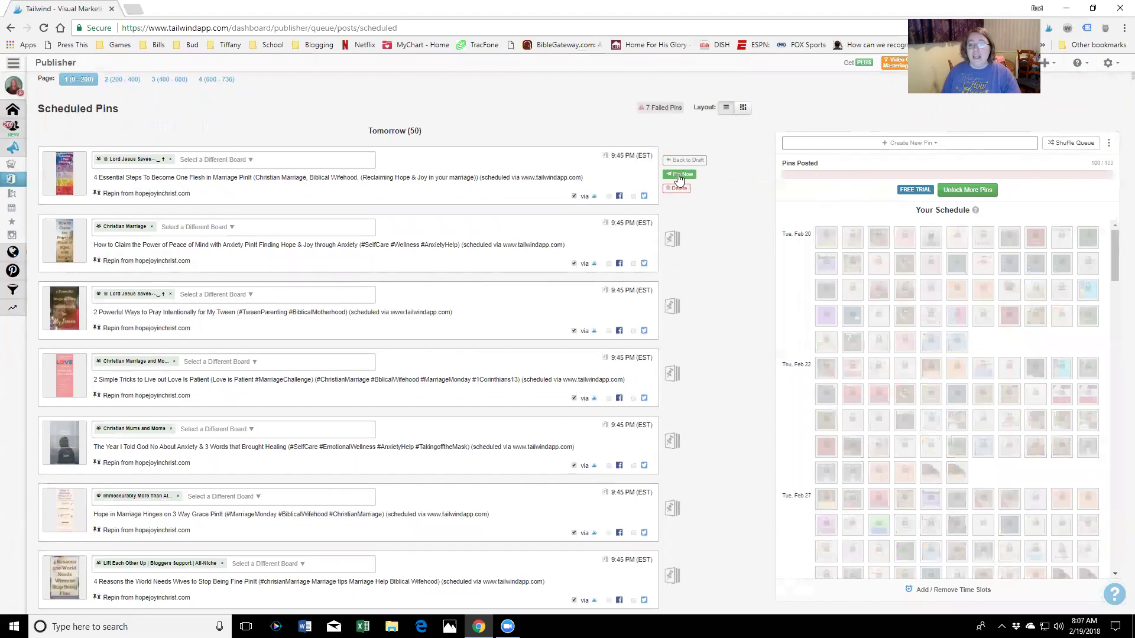
left_click(680, 175)
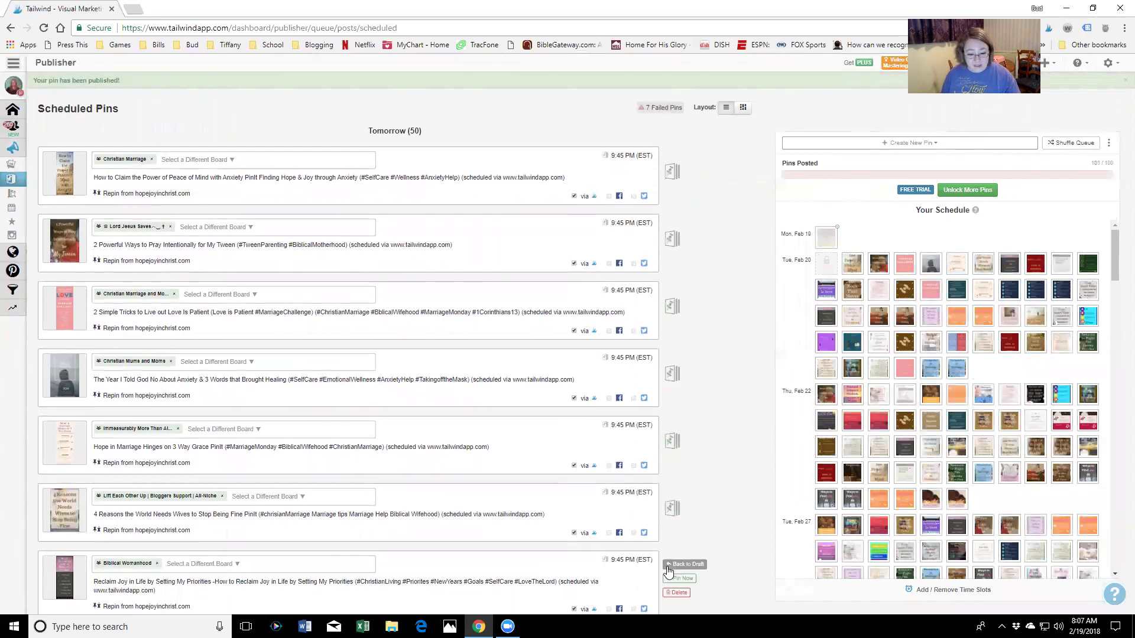
left_click(679, 578)
left_click(681, 510)
left_click(679, 444)
left_click(680, 376)
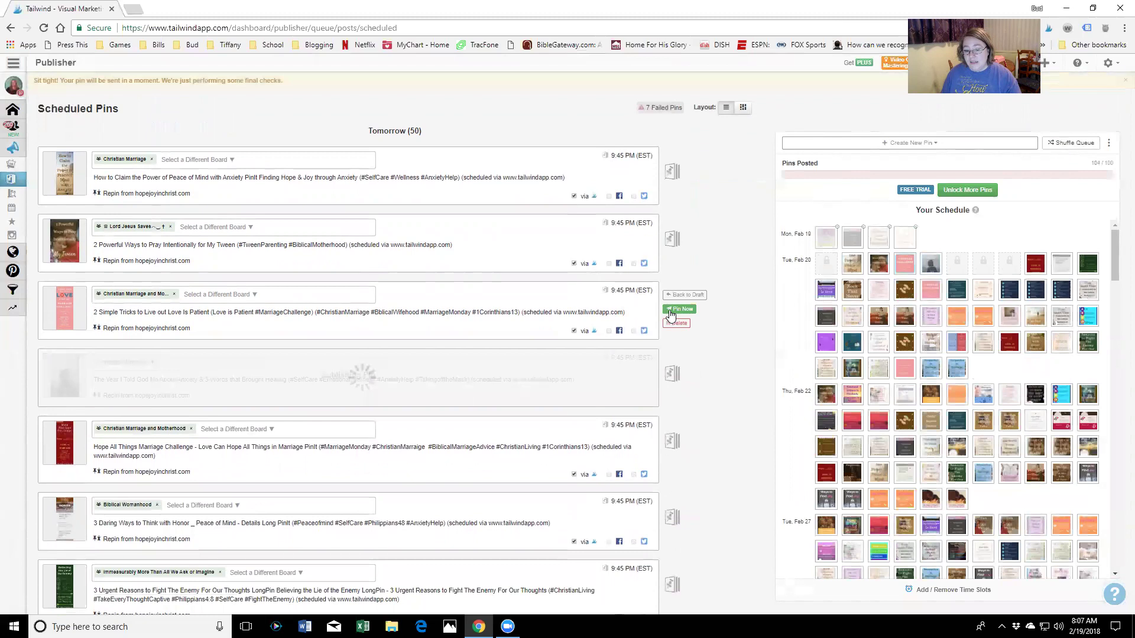
left_click(679, 309)
left_click(680, 241)
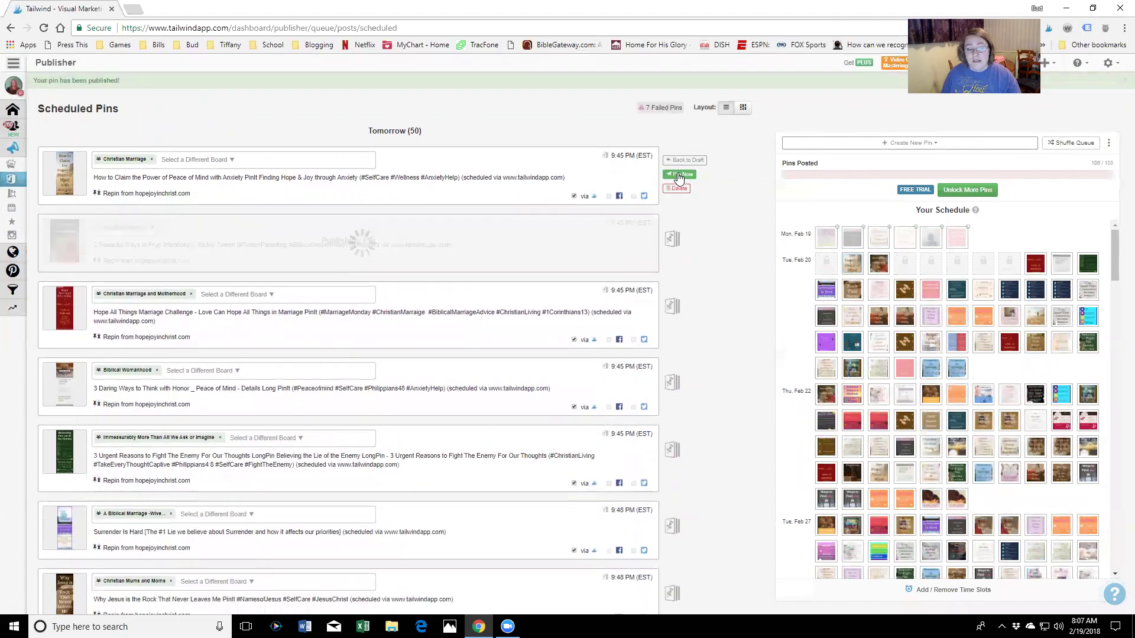
left_click(680, 177)
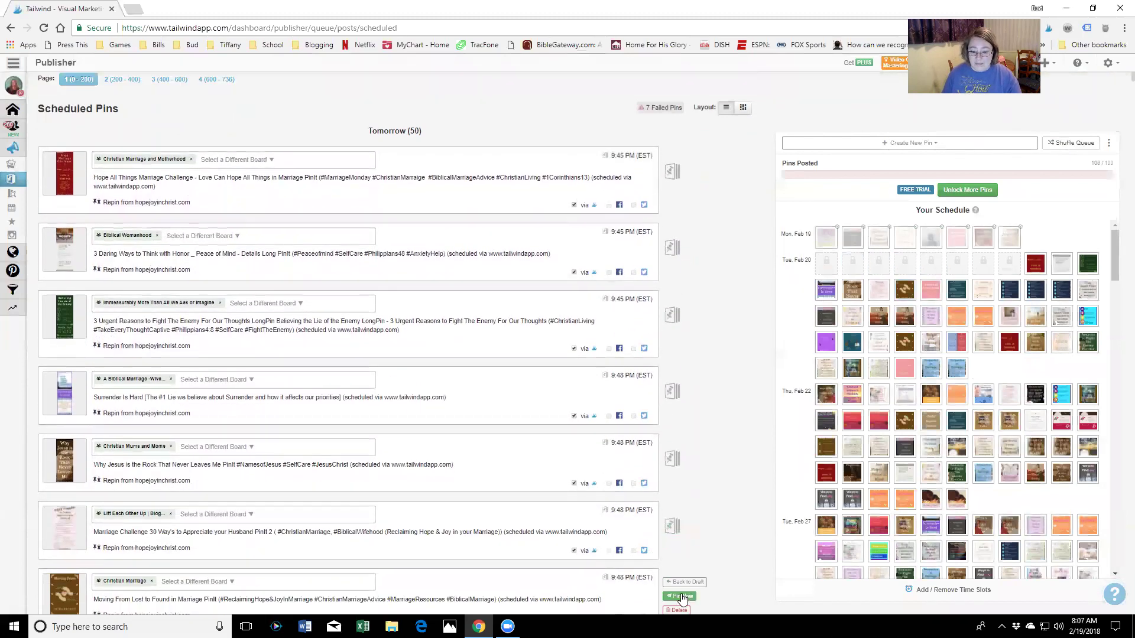
Step: Publish the next seven scheduled pins immediately, working upward from "Moving From Lost to Found in Marriage" to "Hope All Things Marriage Challenge"
left_click(679, 596)
left_click(679, 529)
left_click(680, 462)
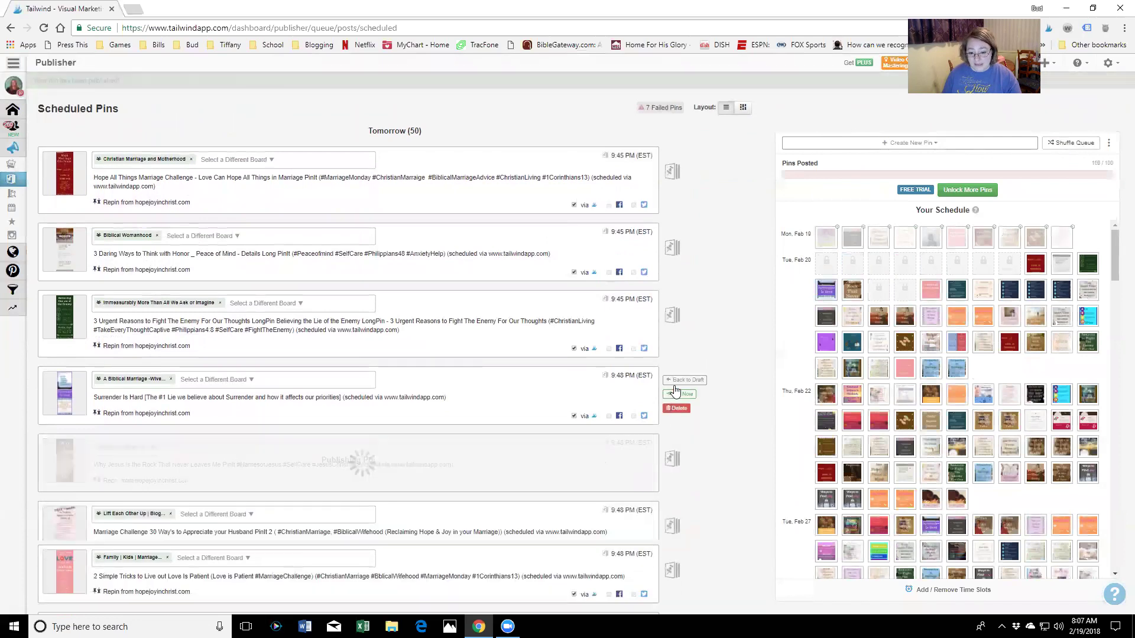
left_click(679, 393)
left_click(679, 317)
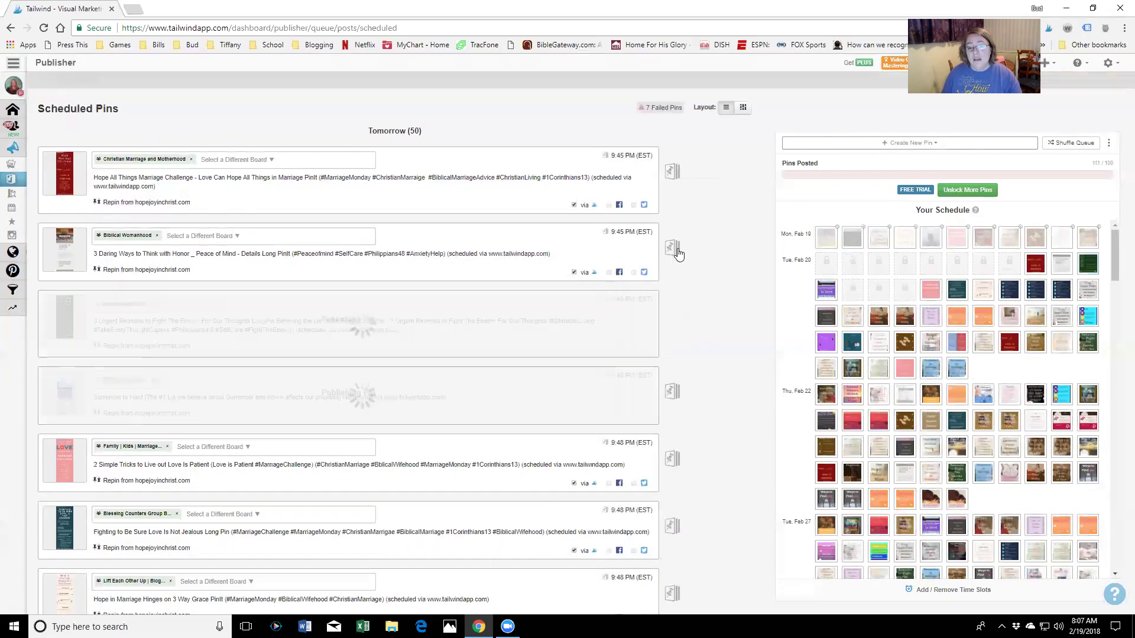
left_click(678, 249)
left_click(674, 172)
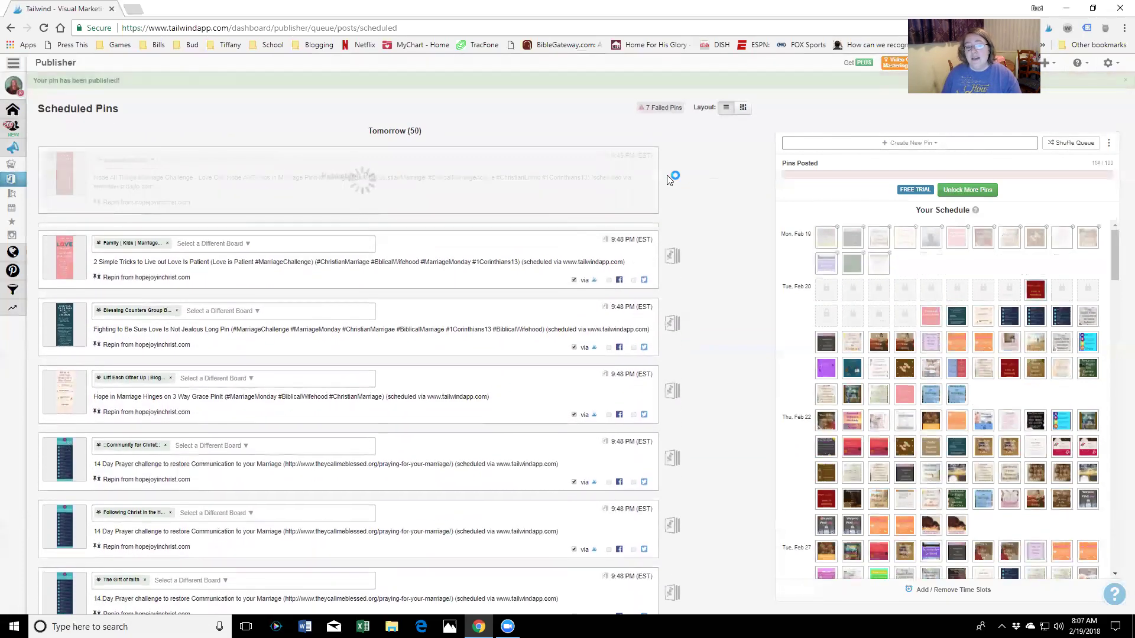
Step: Publish the next seven scheduled pins immediately, working upward through the "14 Day Prayer challenge" pins to "2 Simple Tricks to Live out Love is Patient"
left_click(680, 578)
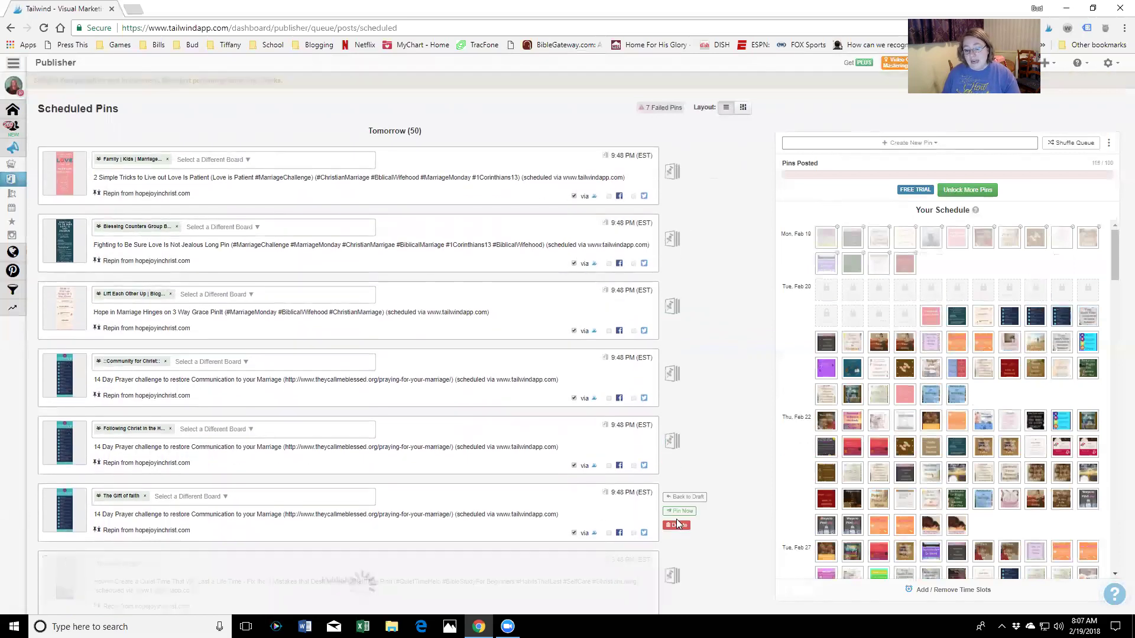
left_click(680, 511)
left_click(679, 443)
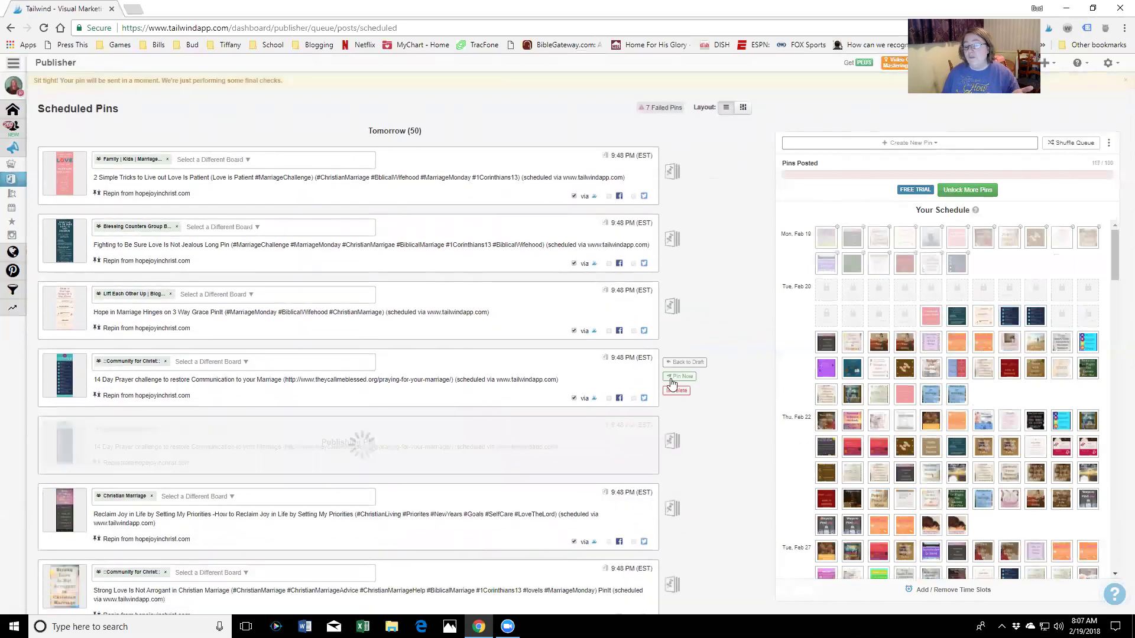
left_click(674, 377)
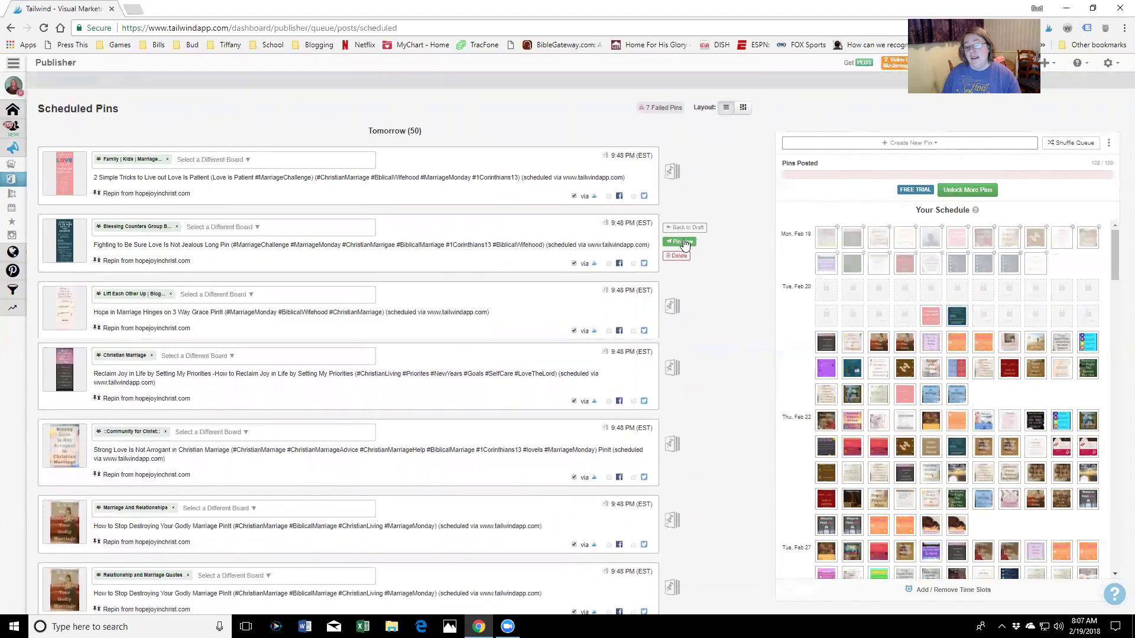
left_click(680, 242)
left_click(680, 175)
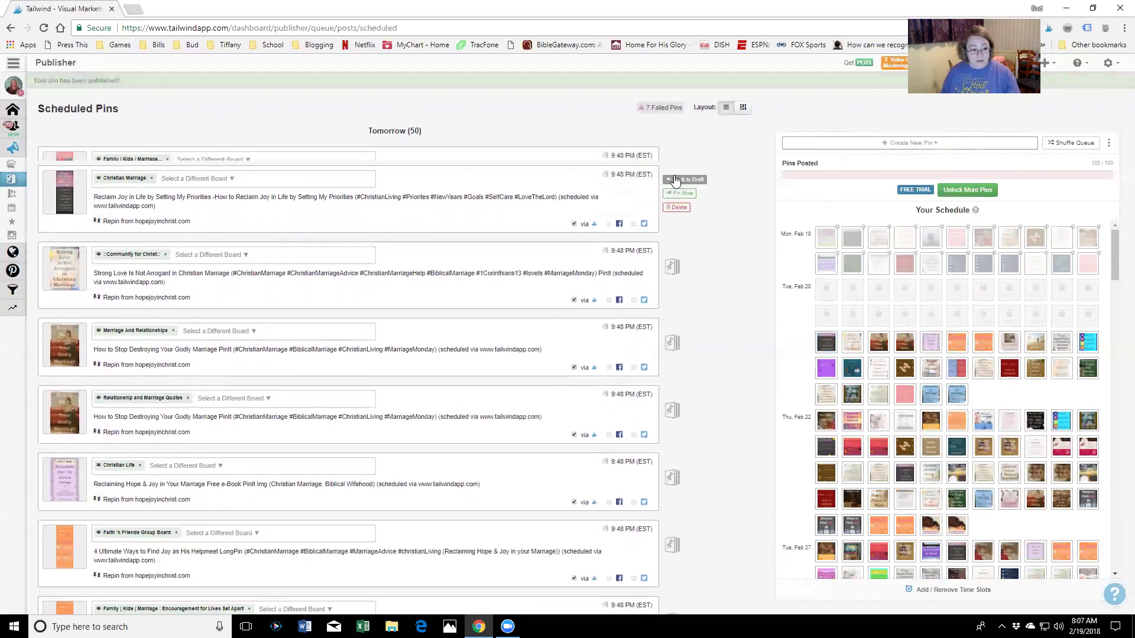
Step: Publish the next seven scheduled pins immediately, working upward from "4 Ultimate Ways to Find Joy" to "Reclaim Joy in Life by Setting My Priorities"
left_click(680, 606)
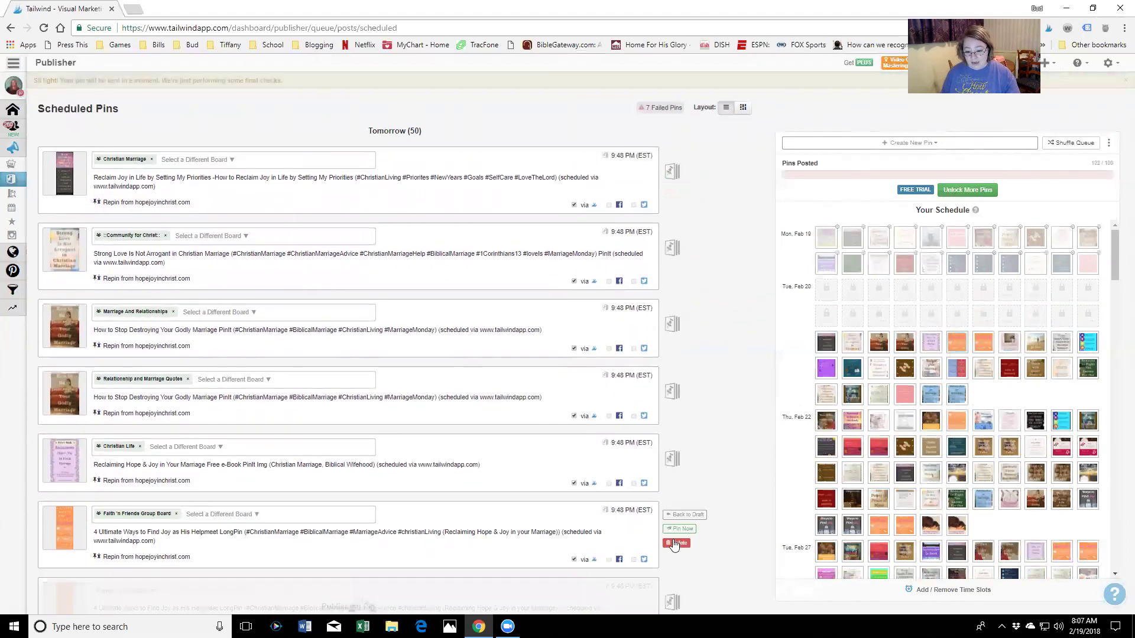
left_click(679, 529)
left_click(680, 462)
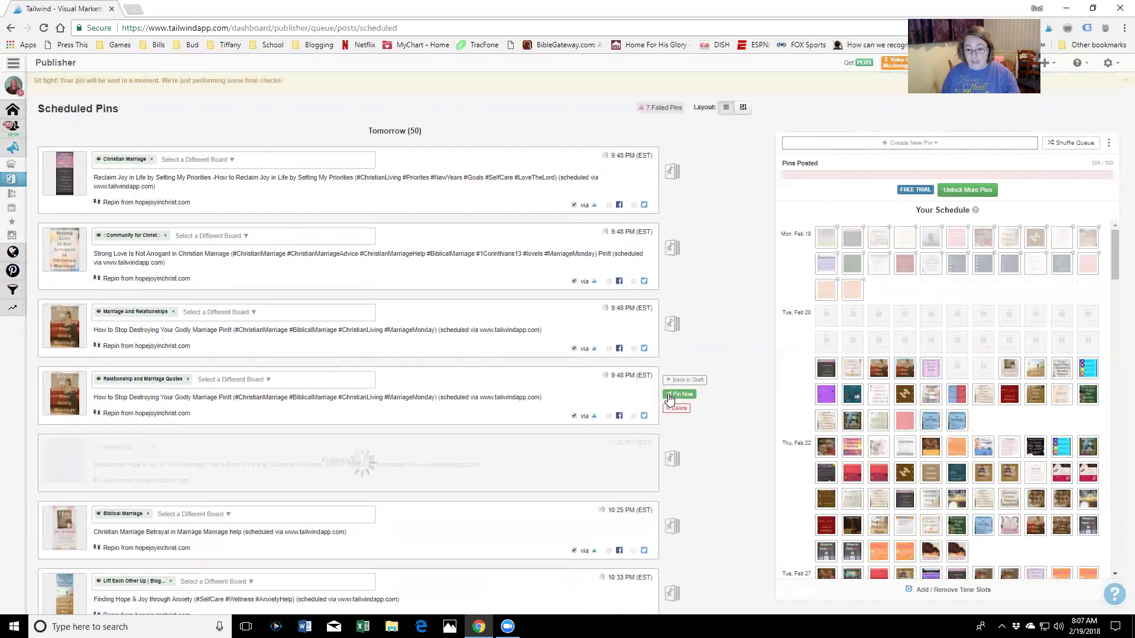
left_click(679, 394)
left_click(680, 328)
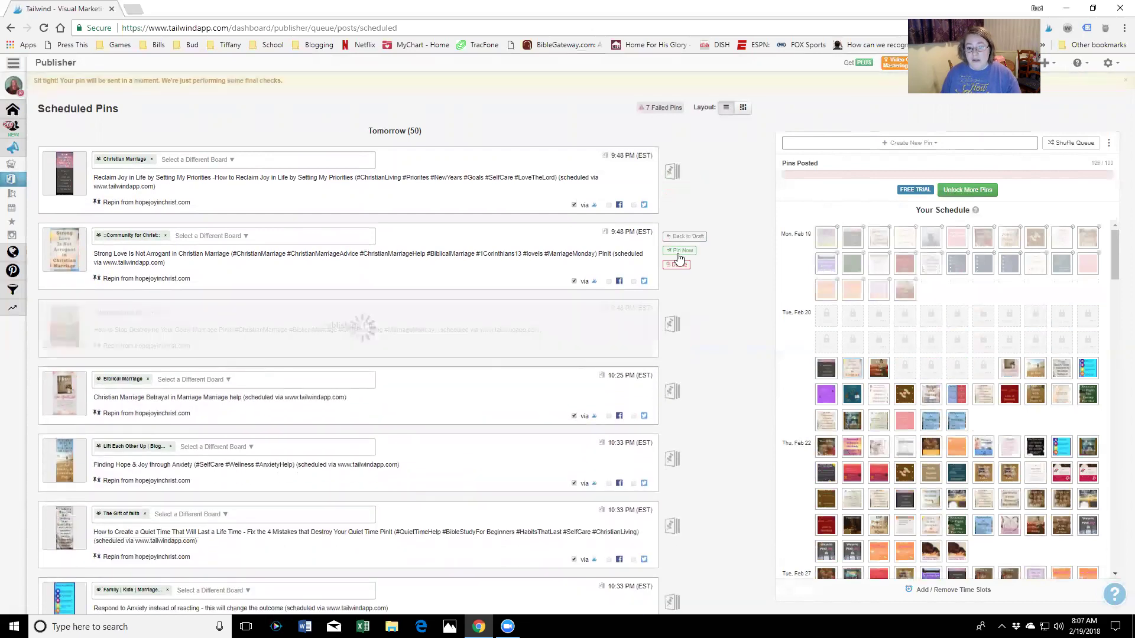
left_click(679, 251)
left_click(681, 175)
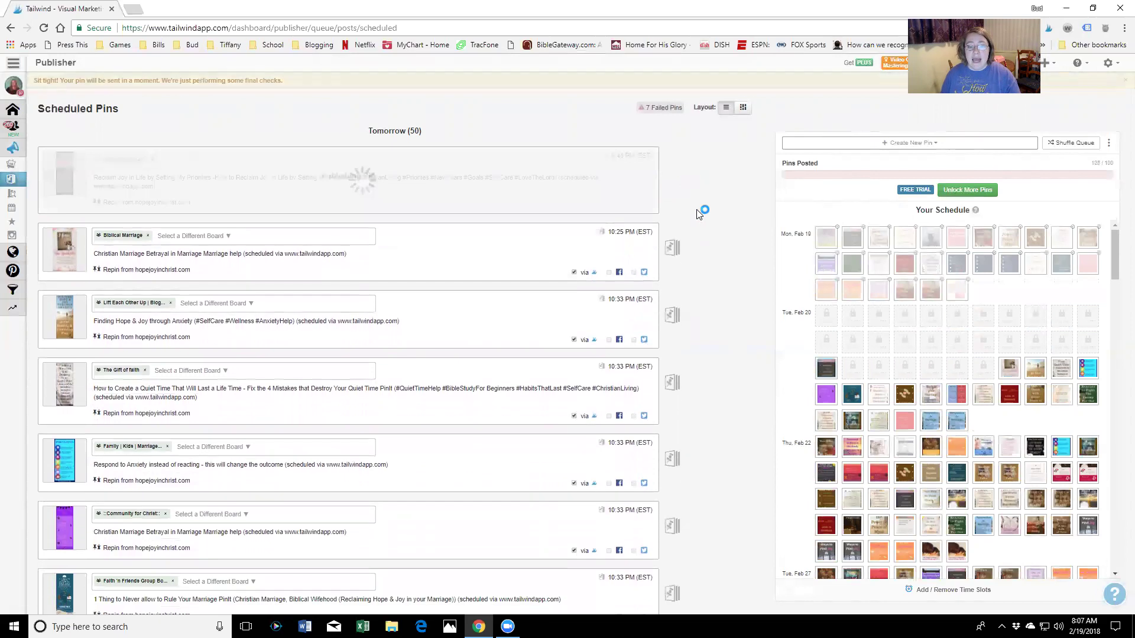
Step: Publish the next seven scheduled pins immediately, up to "Christian Marriage Betrayal in Marriage" on the Biblical Marriage board
left_click(680, 588)
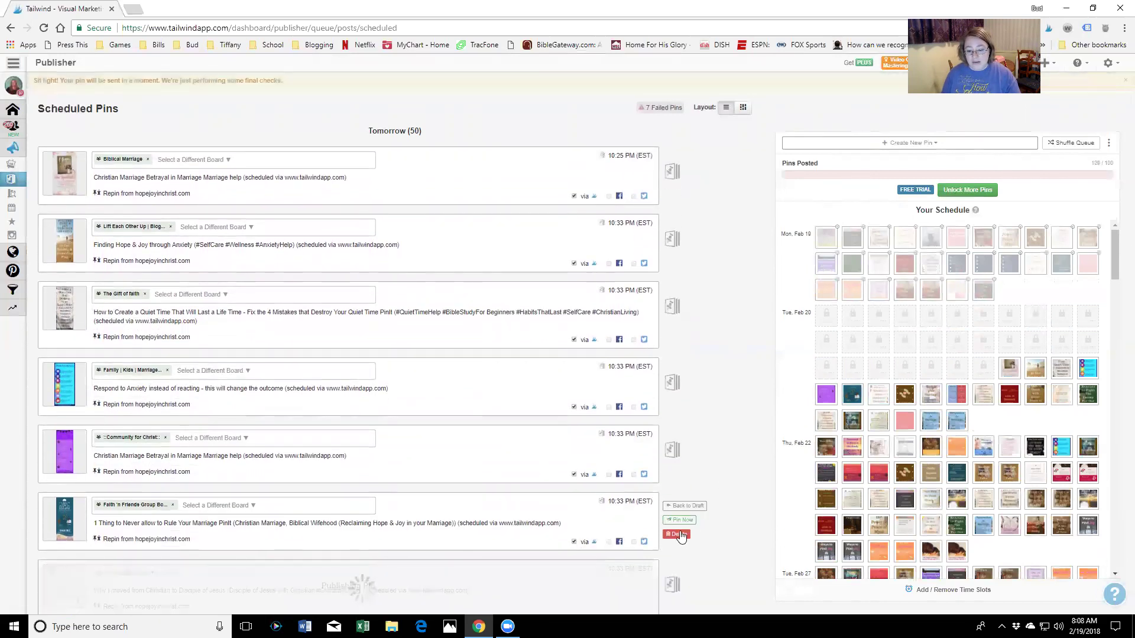
left_click(679, 461)
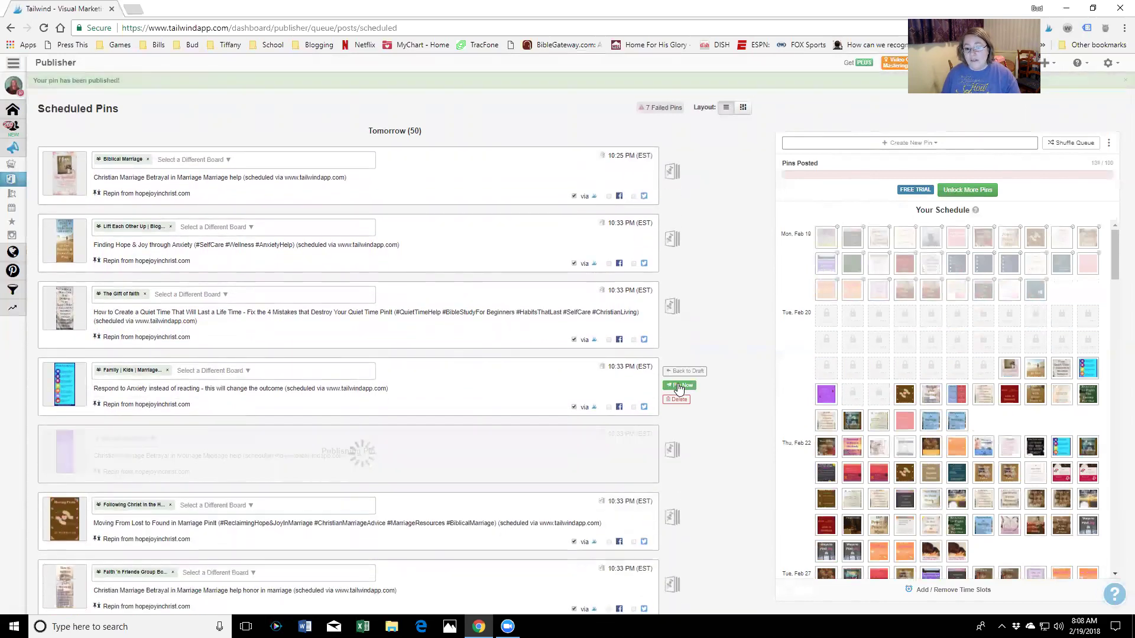
left_click(679, 384)
left_click(679, 309)
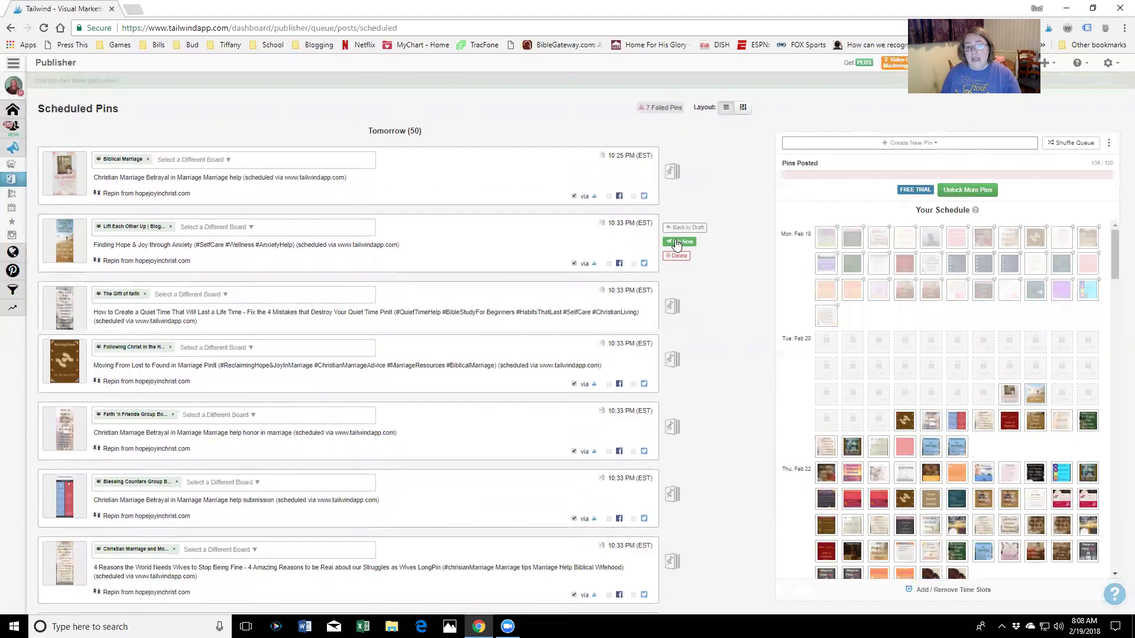
left_click(679, 241)
left_click(684, 174)
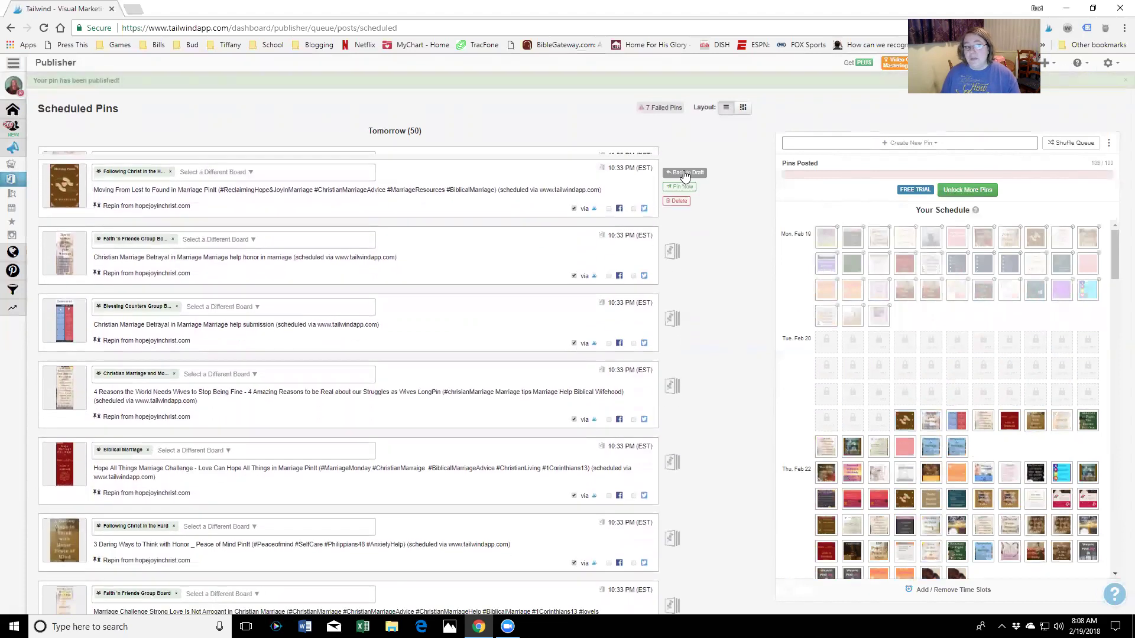
Step: Publish the next seven scheduled pins immediately, working upward from "Marriage Challenge Strong Love Is Not Arrogant" to "Moving From Lost to Found in Marriage"
left_click(680, 595)
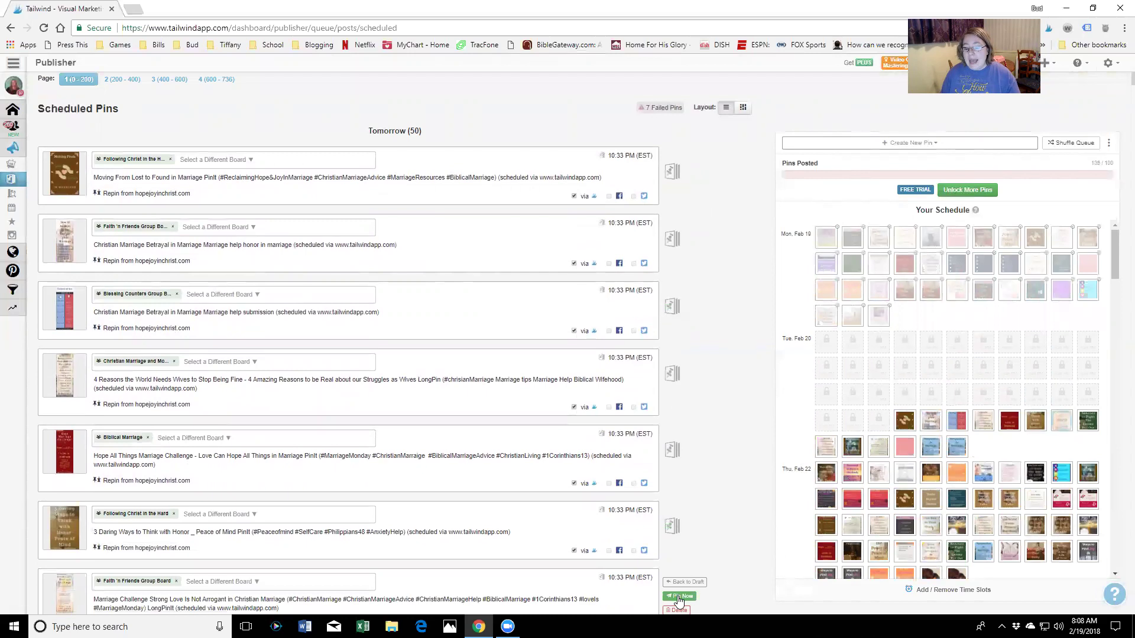
left_click(677, 529)
left_click(679, 454)
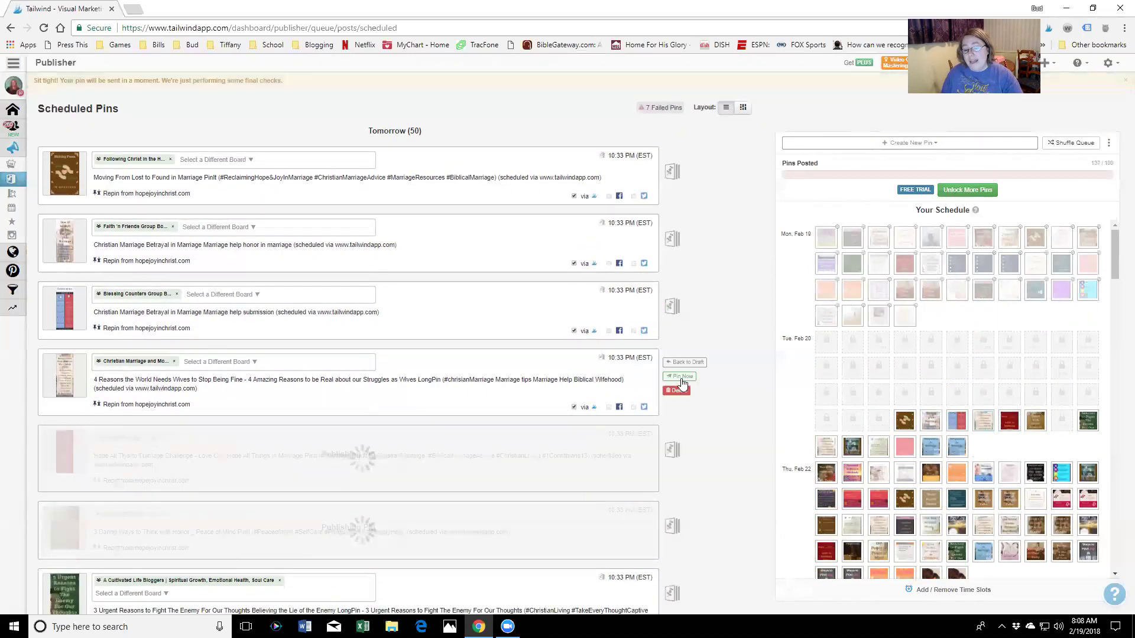
left_click(677, 375)
left_click(677, 309)
left_click(678, 247)
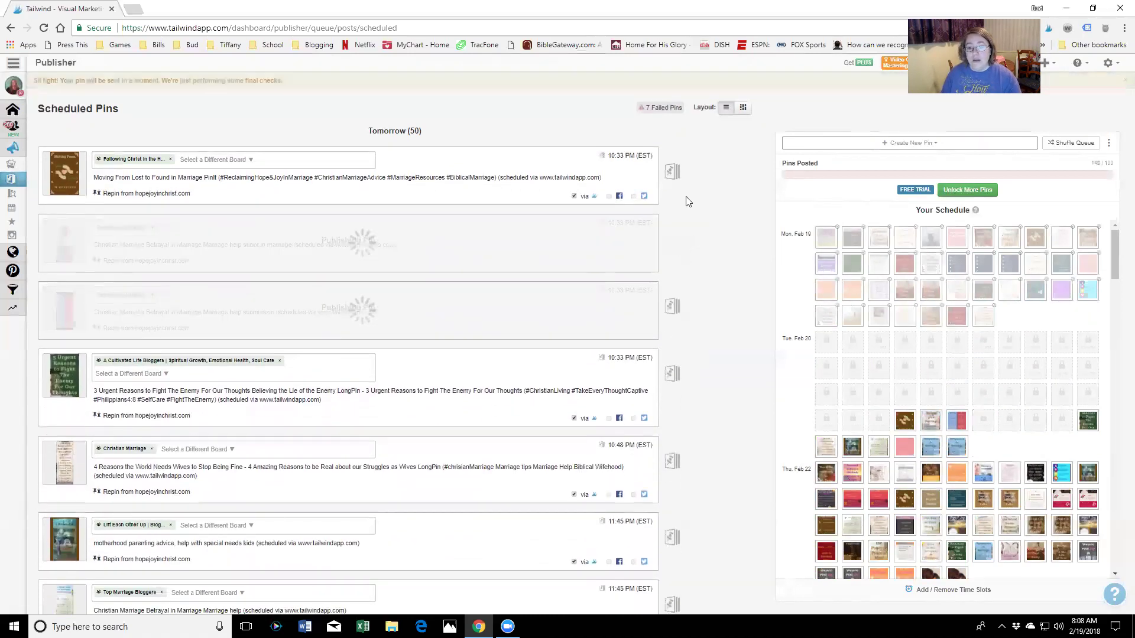
left_click(679, 174)
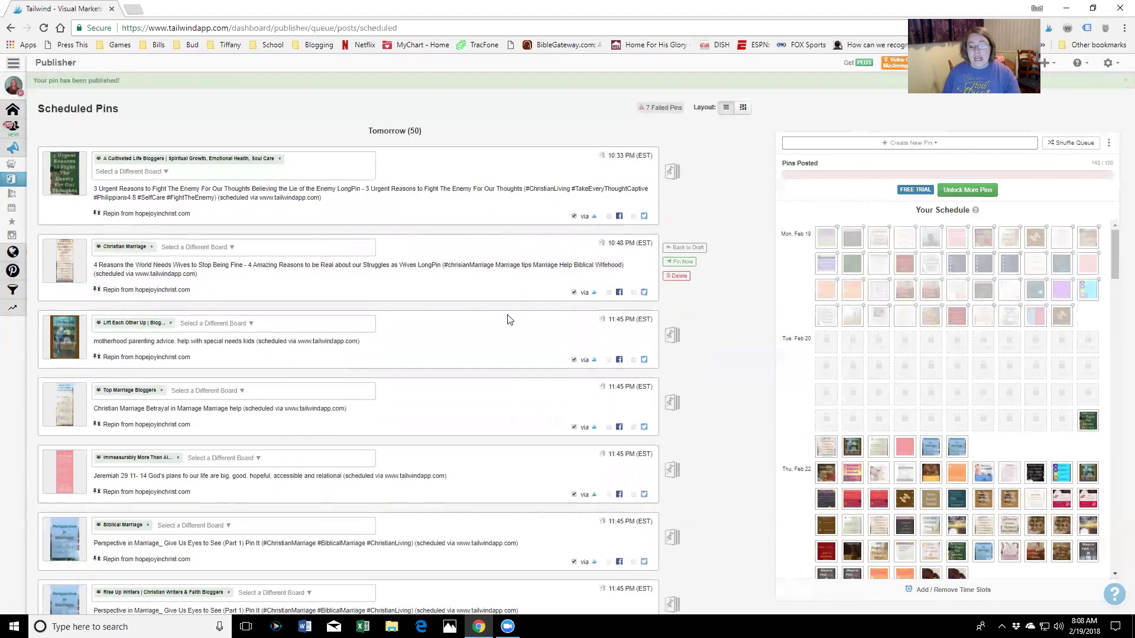
Step: Publish tomorrow's last seven scheduled pins immediately, from the two "Perspective in Marriage" pins up to "3 Urgent Reasons to Fight The Enemy"
left_click(679, 607)
left_click(680, 539)
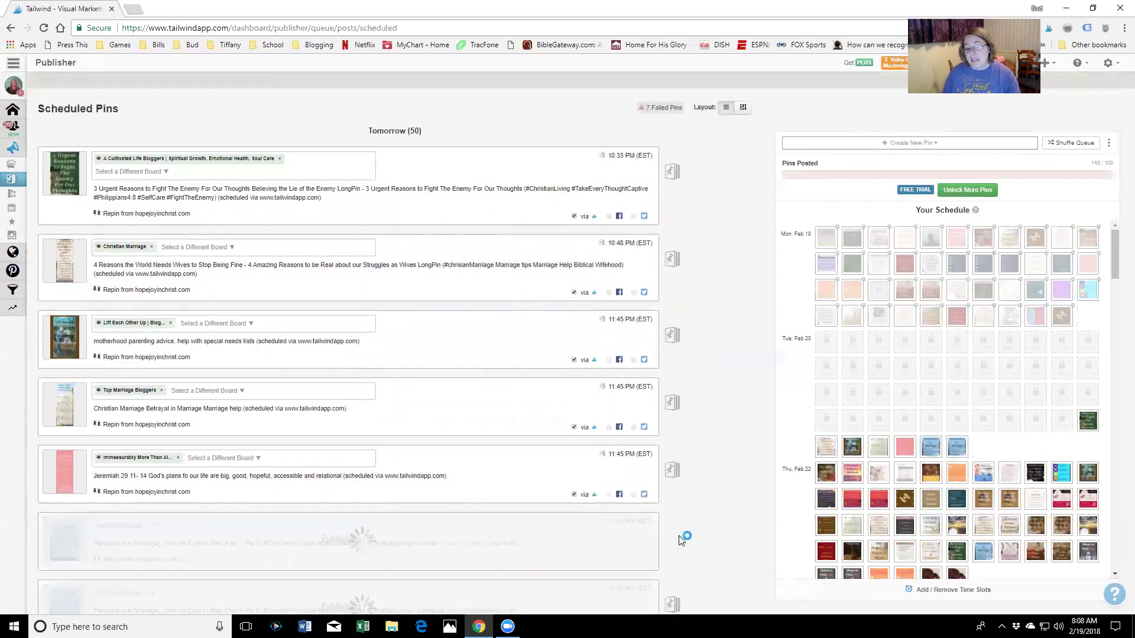
left_click(678, 473)
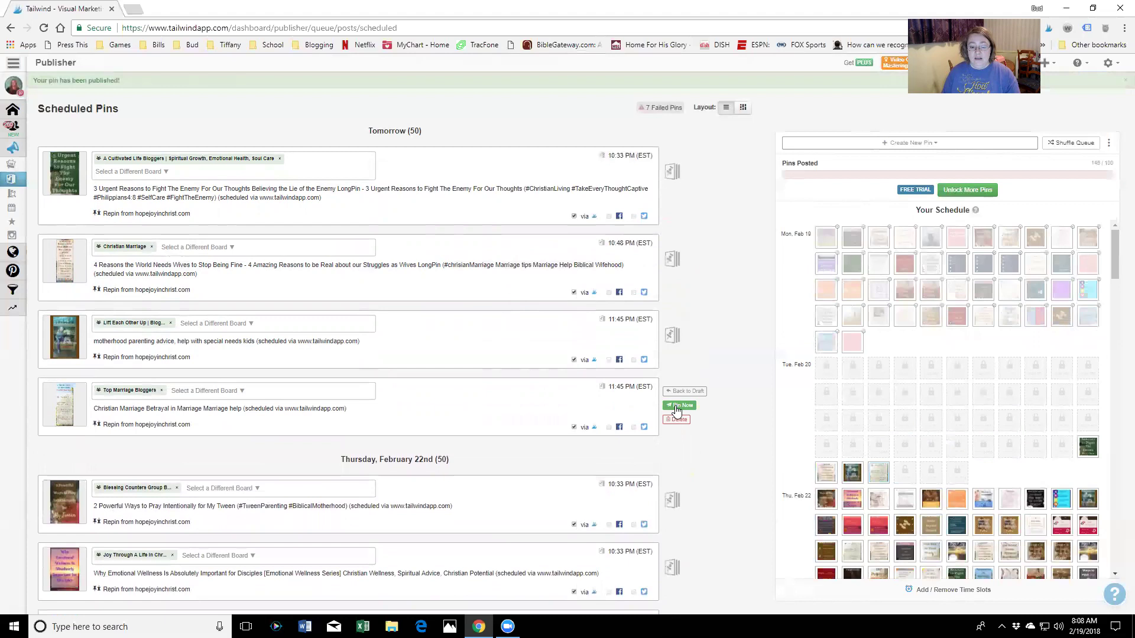
left_click(676, 406)
left_click(679, 336)
left_click(683, 261)
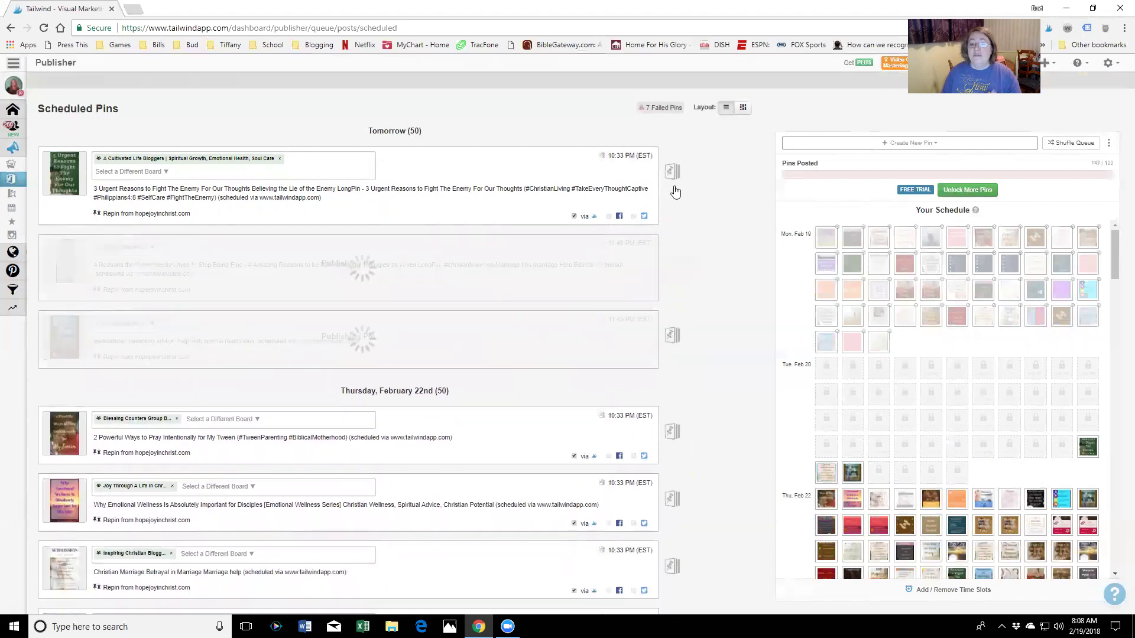
left_click(679, 175)
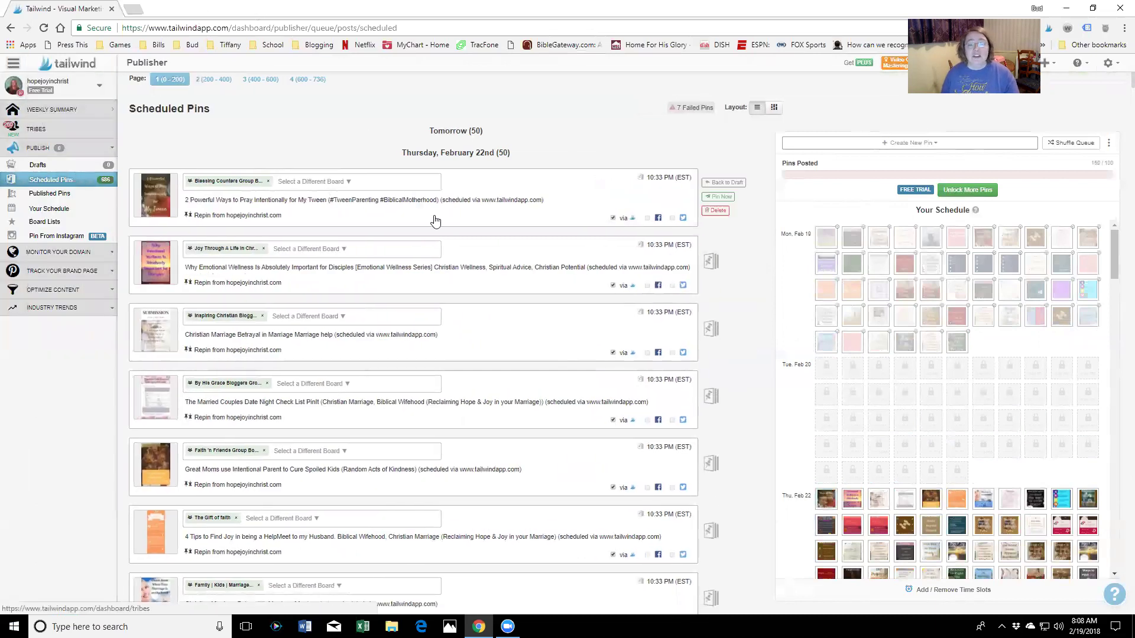
Step: Go to Tribes and switch from the Biblical Marriage Pinning Tribe to the Christian Bloggers Tribe
mouse_move(442, 180)
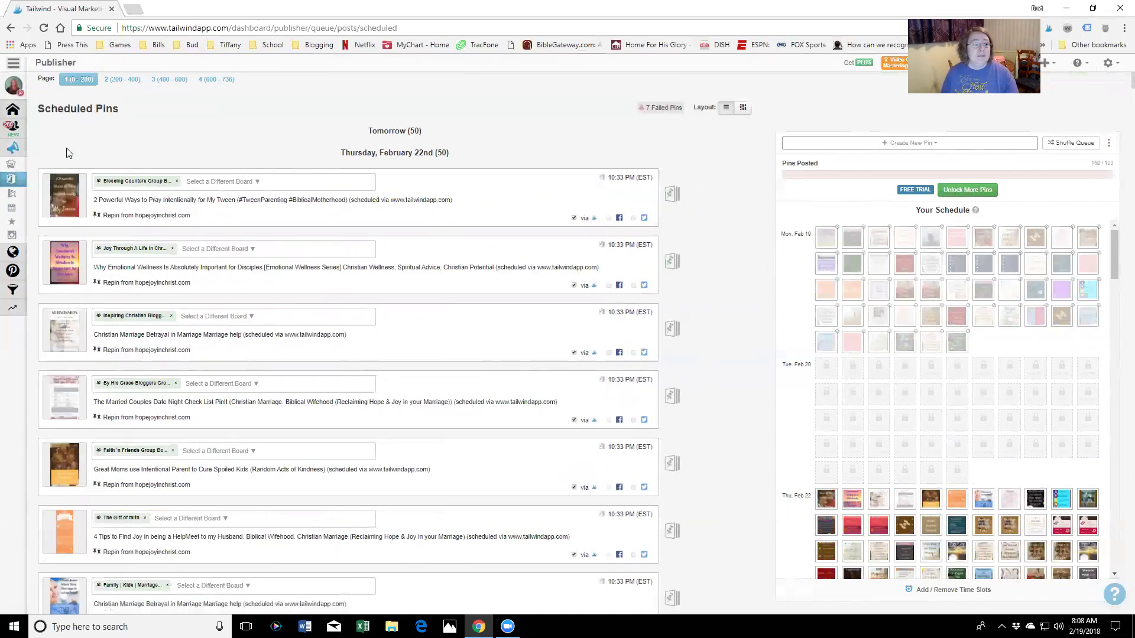
mouse_move(25, 131)
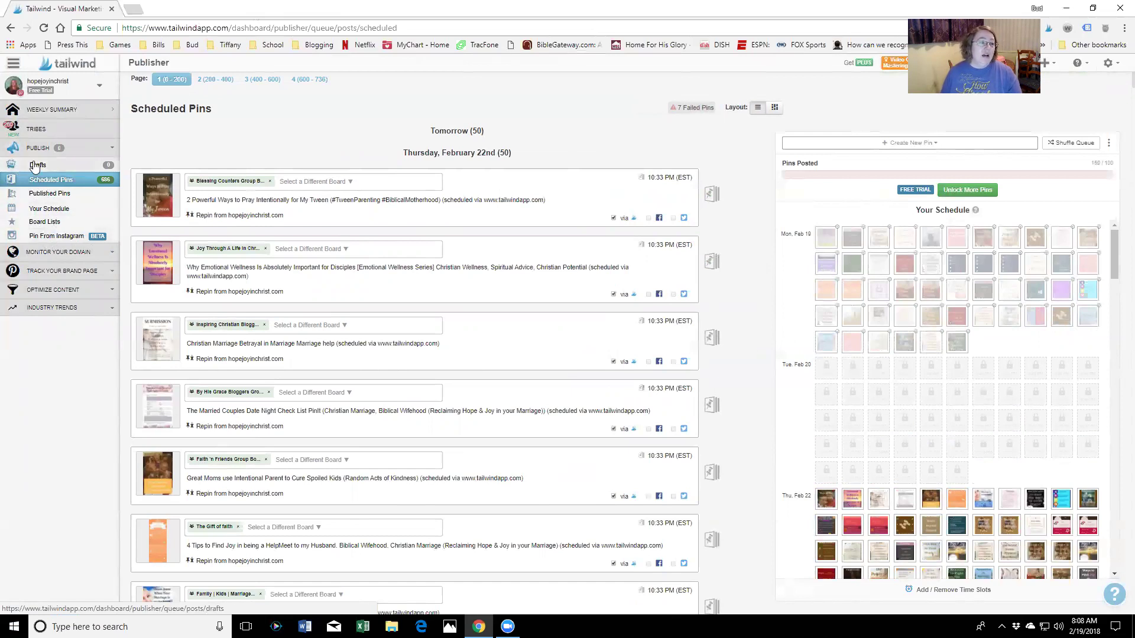
left_click(38, 130)
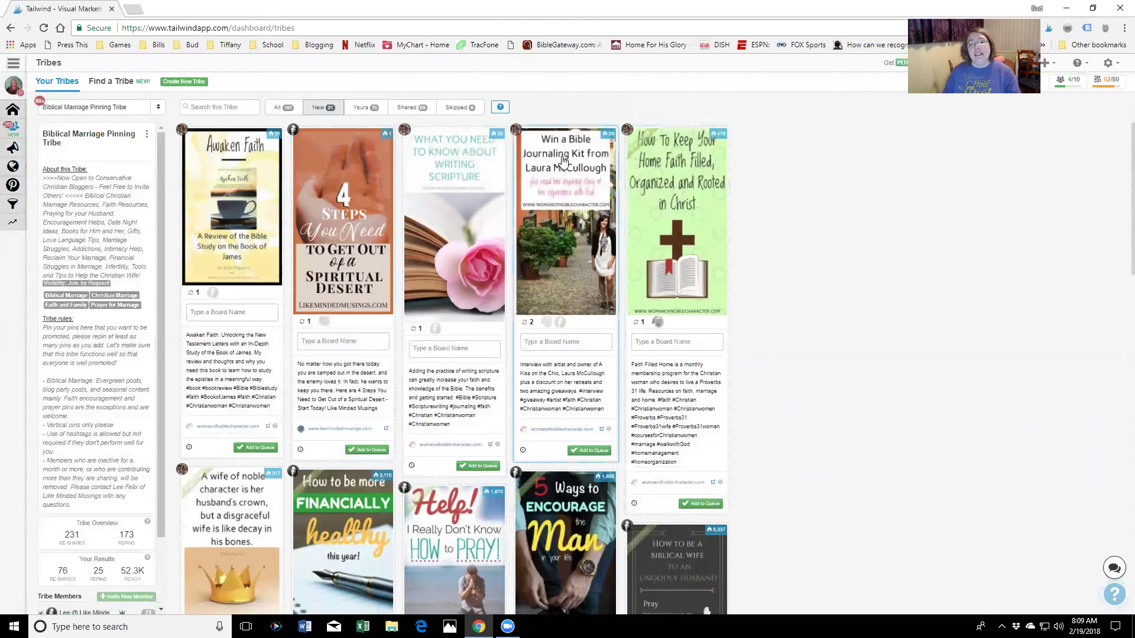
left_click(158, 107)
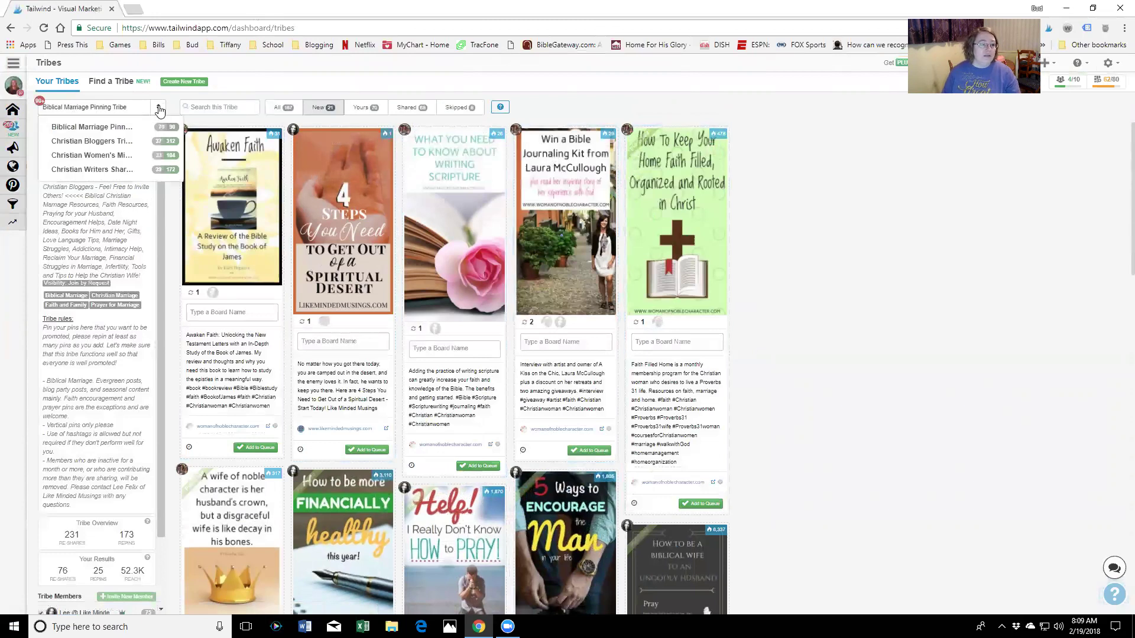
left_click(98, 142)
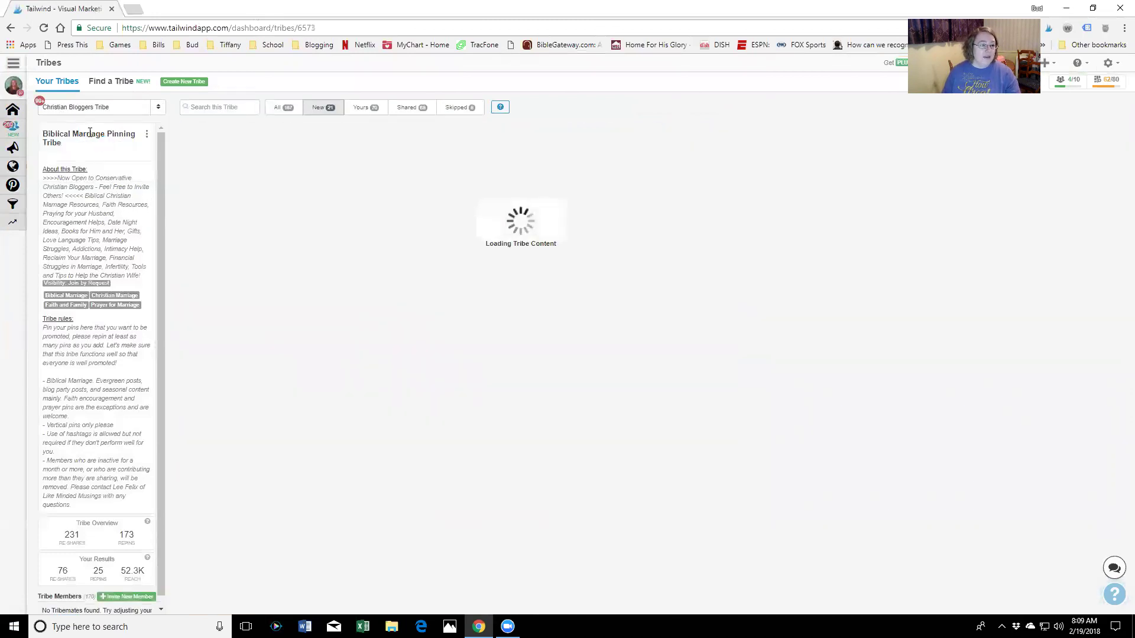
Step: Check the pin and share counts of each joined tribe in the list of tribes
left_click(79, 111)
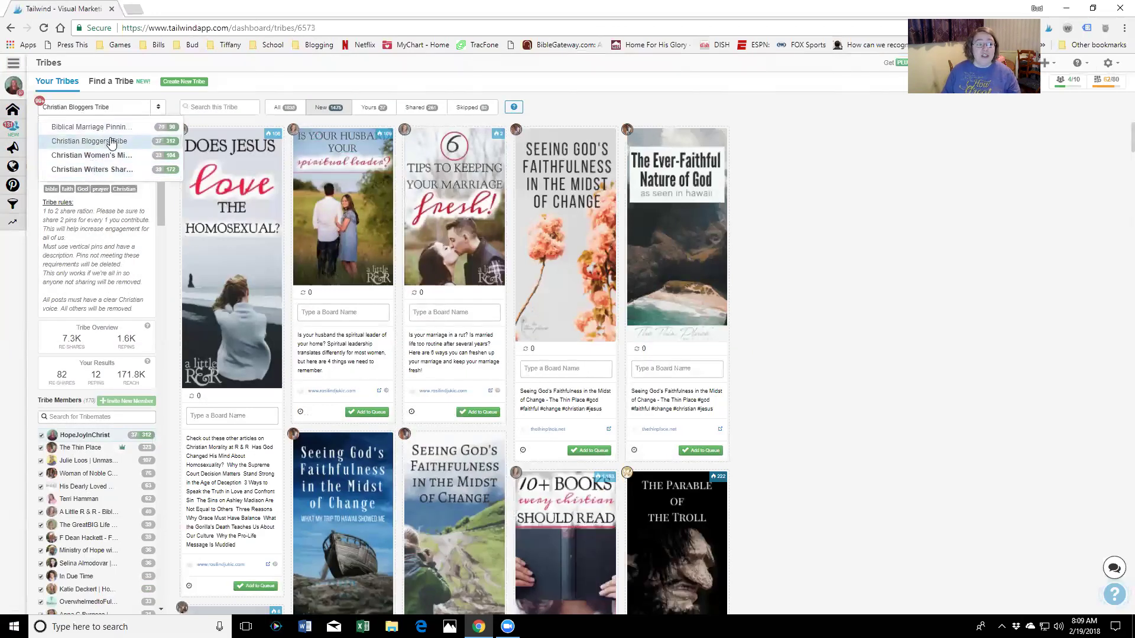
mouse_move(165, 143)
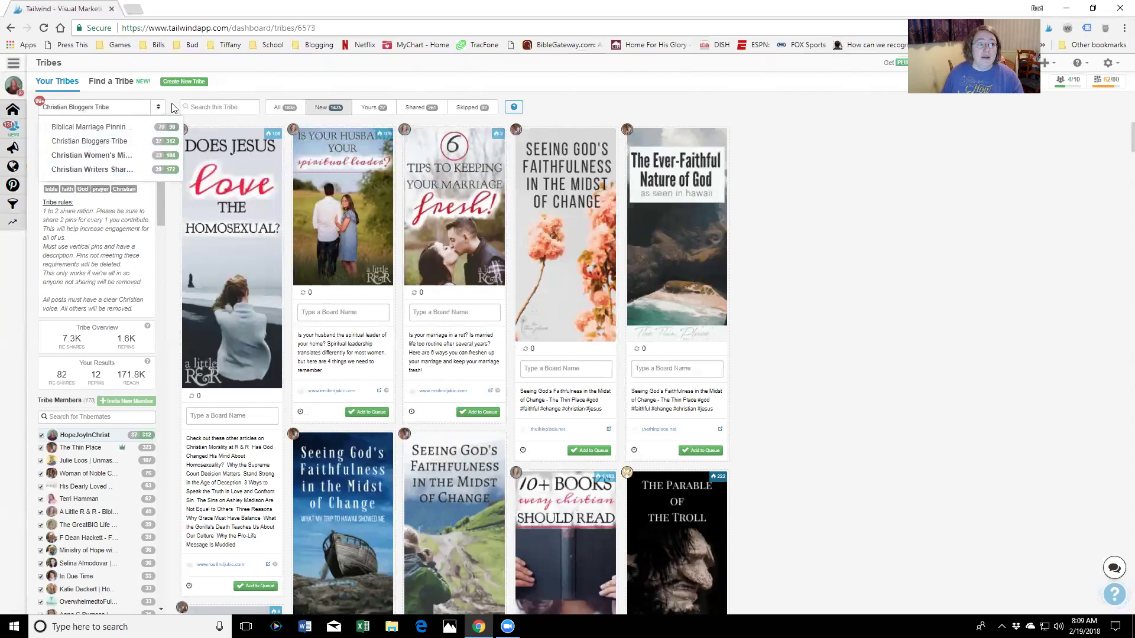
left_click(829, 151)
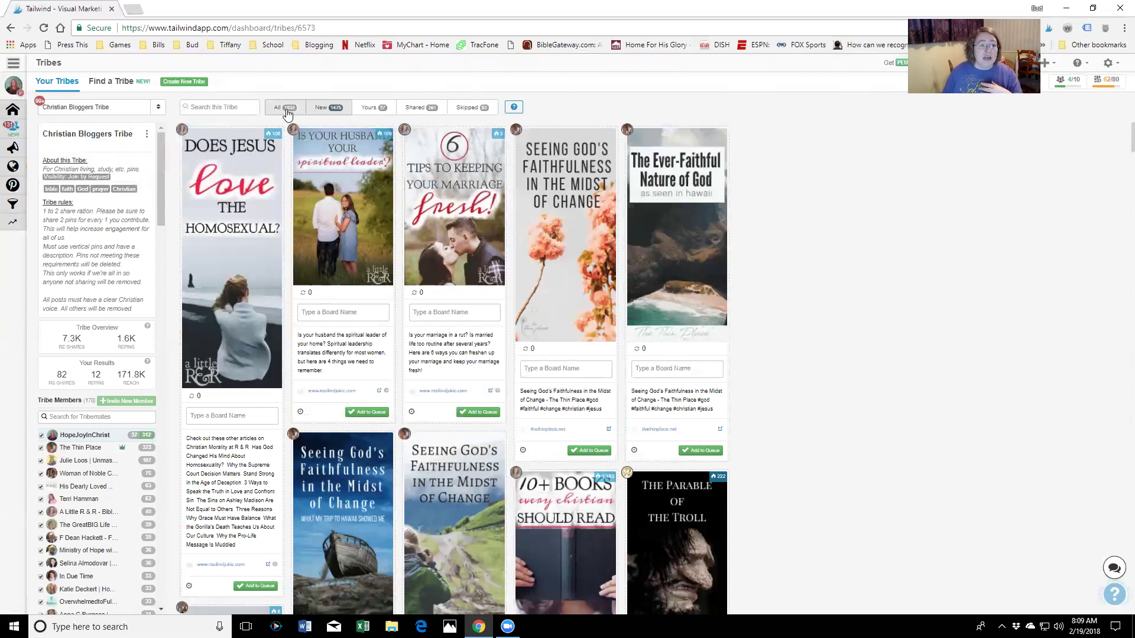
Step: Show the new pins in the Christian Bloggers Tribe and look through them
left_click(334, 107)
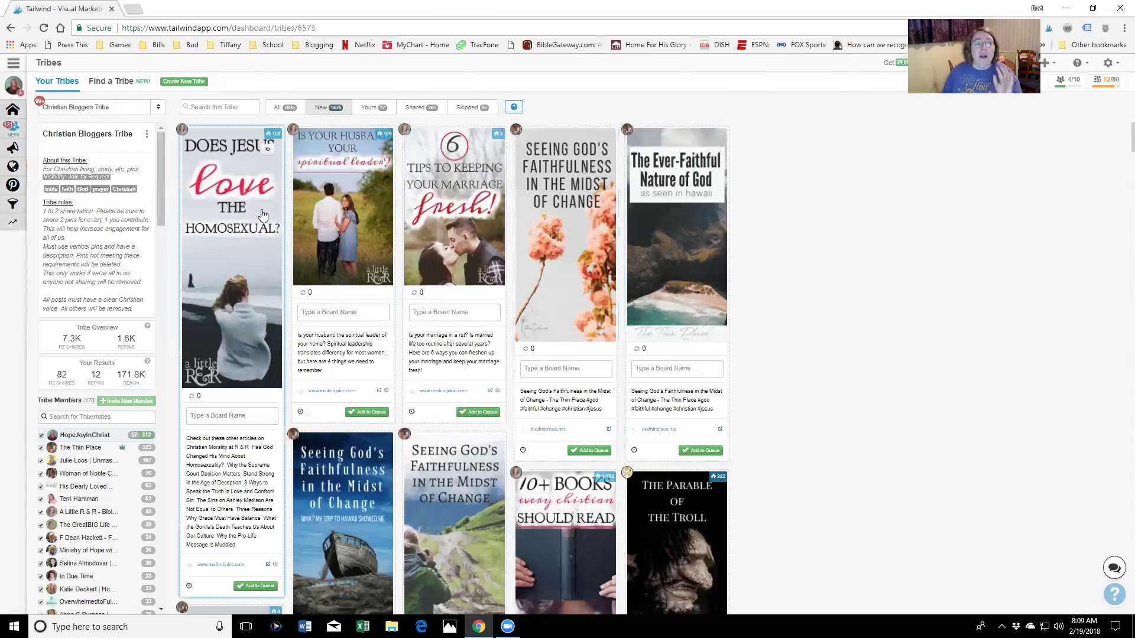
mouse_move(276, 135)
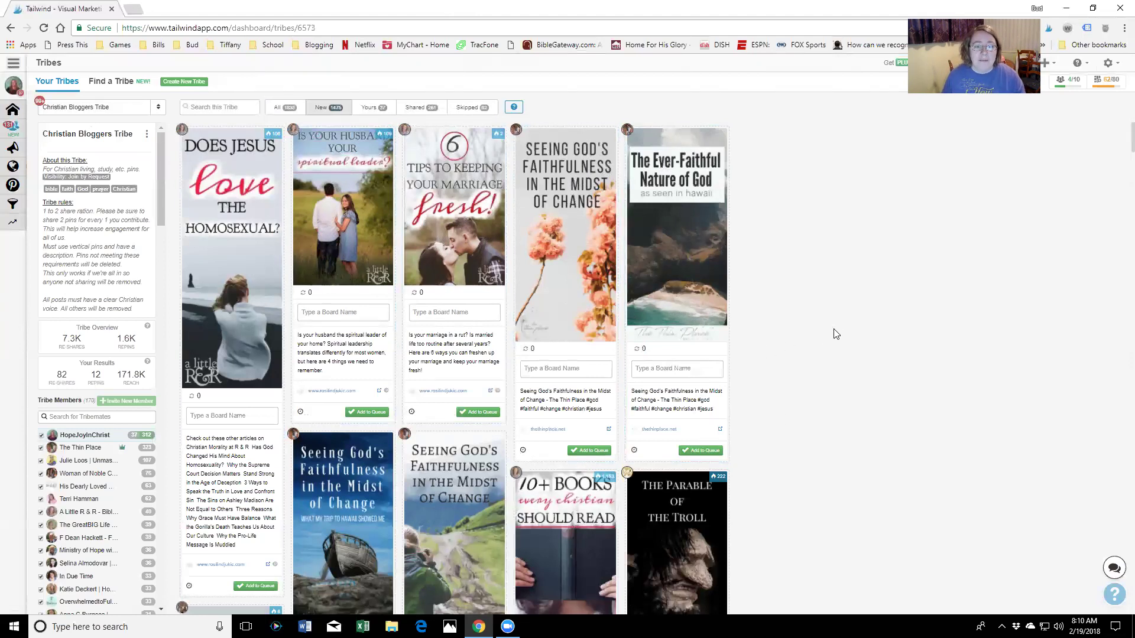
scroll(835, 334, "down", 3)
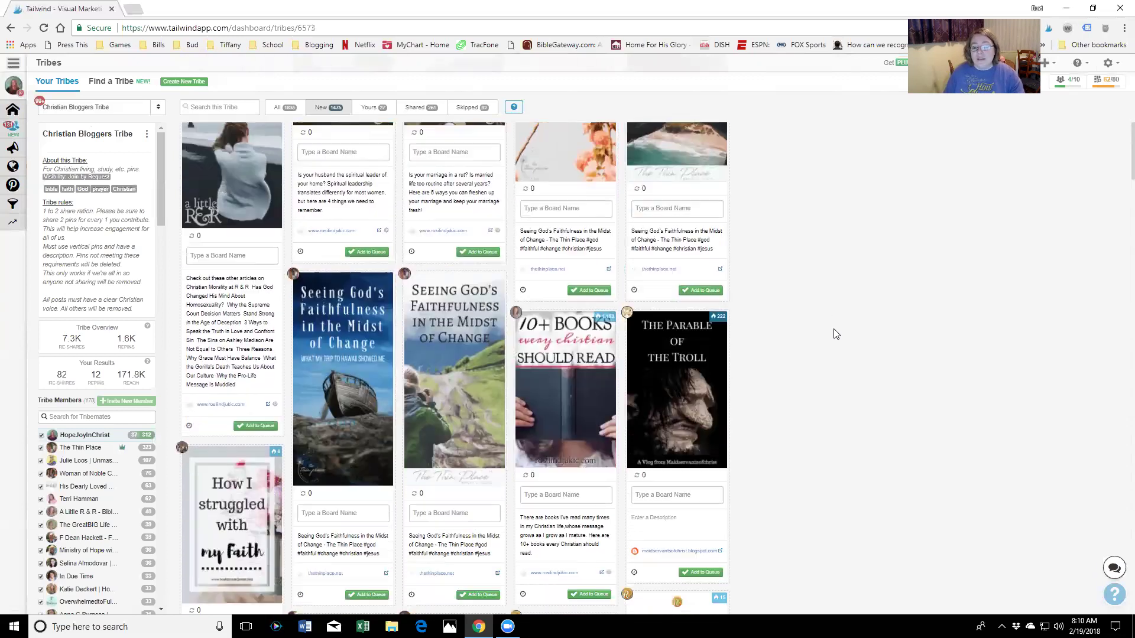